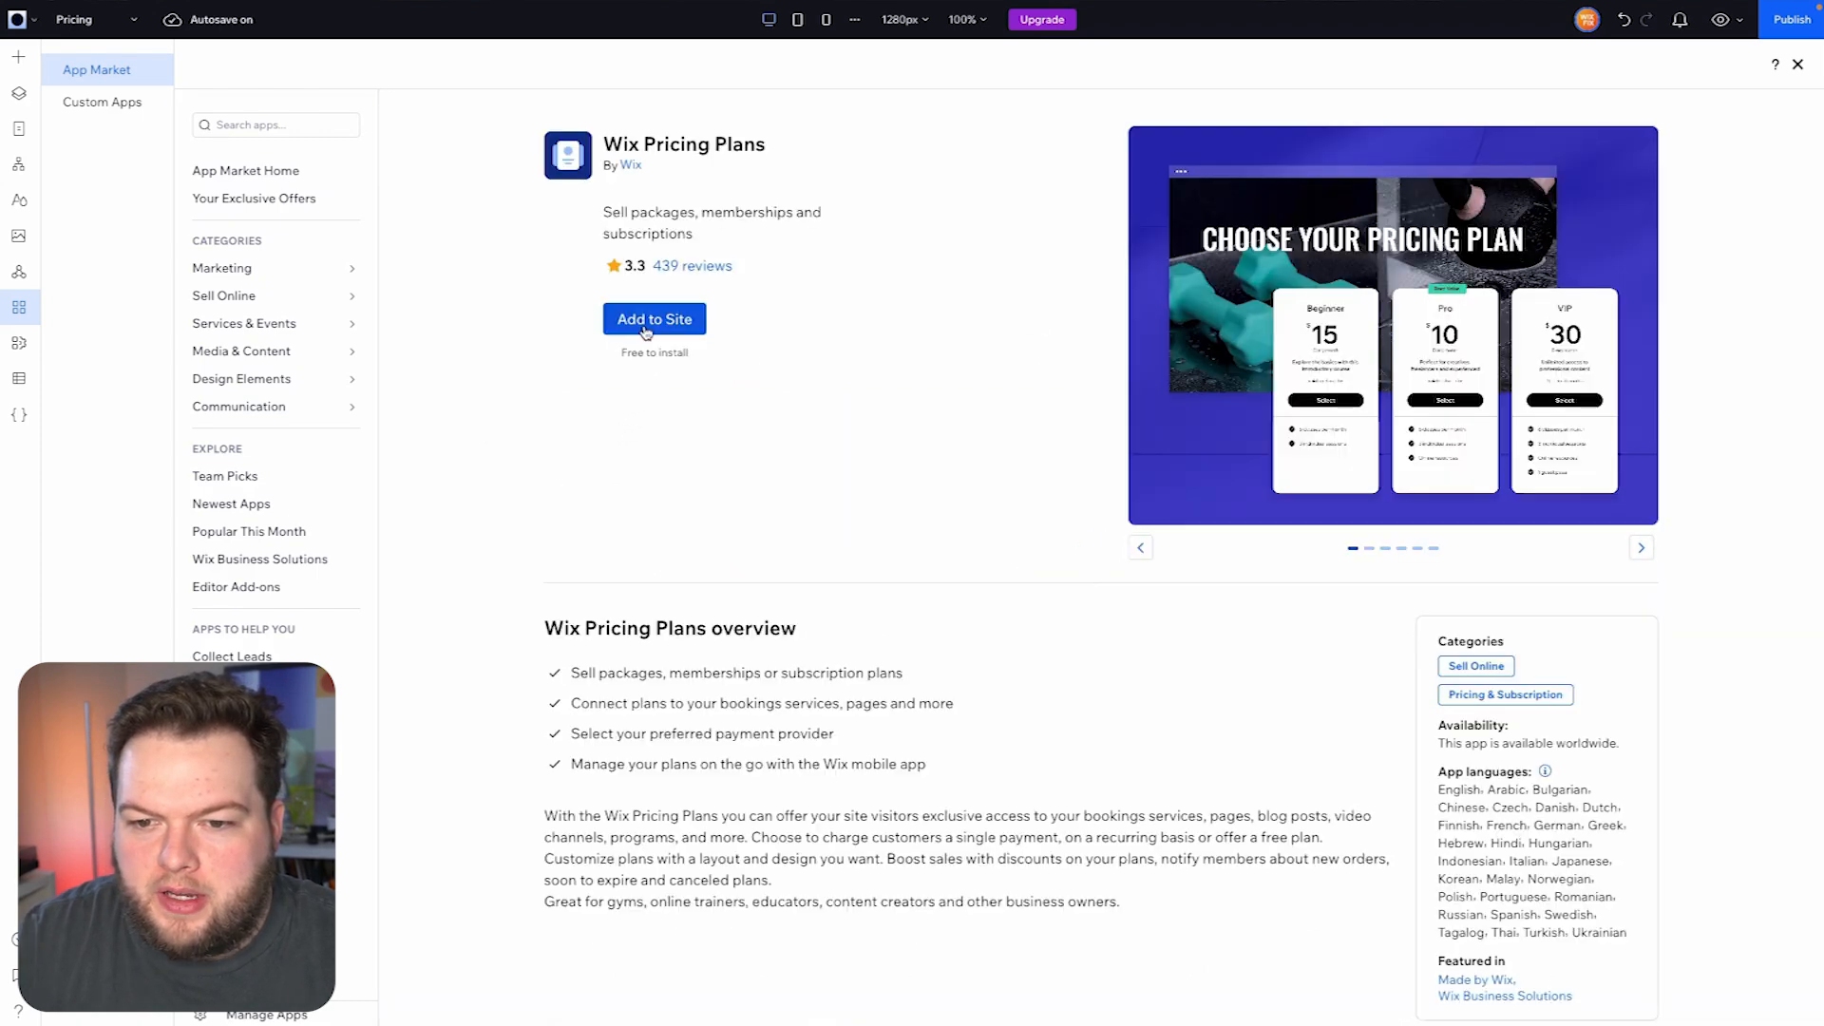
- Add the Wix Pricing Plans app to the site and check the site's list of pages
left_click(656, 320)
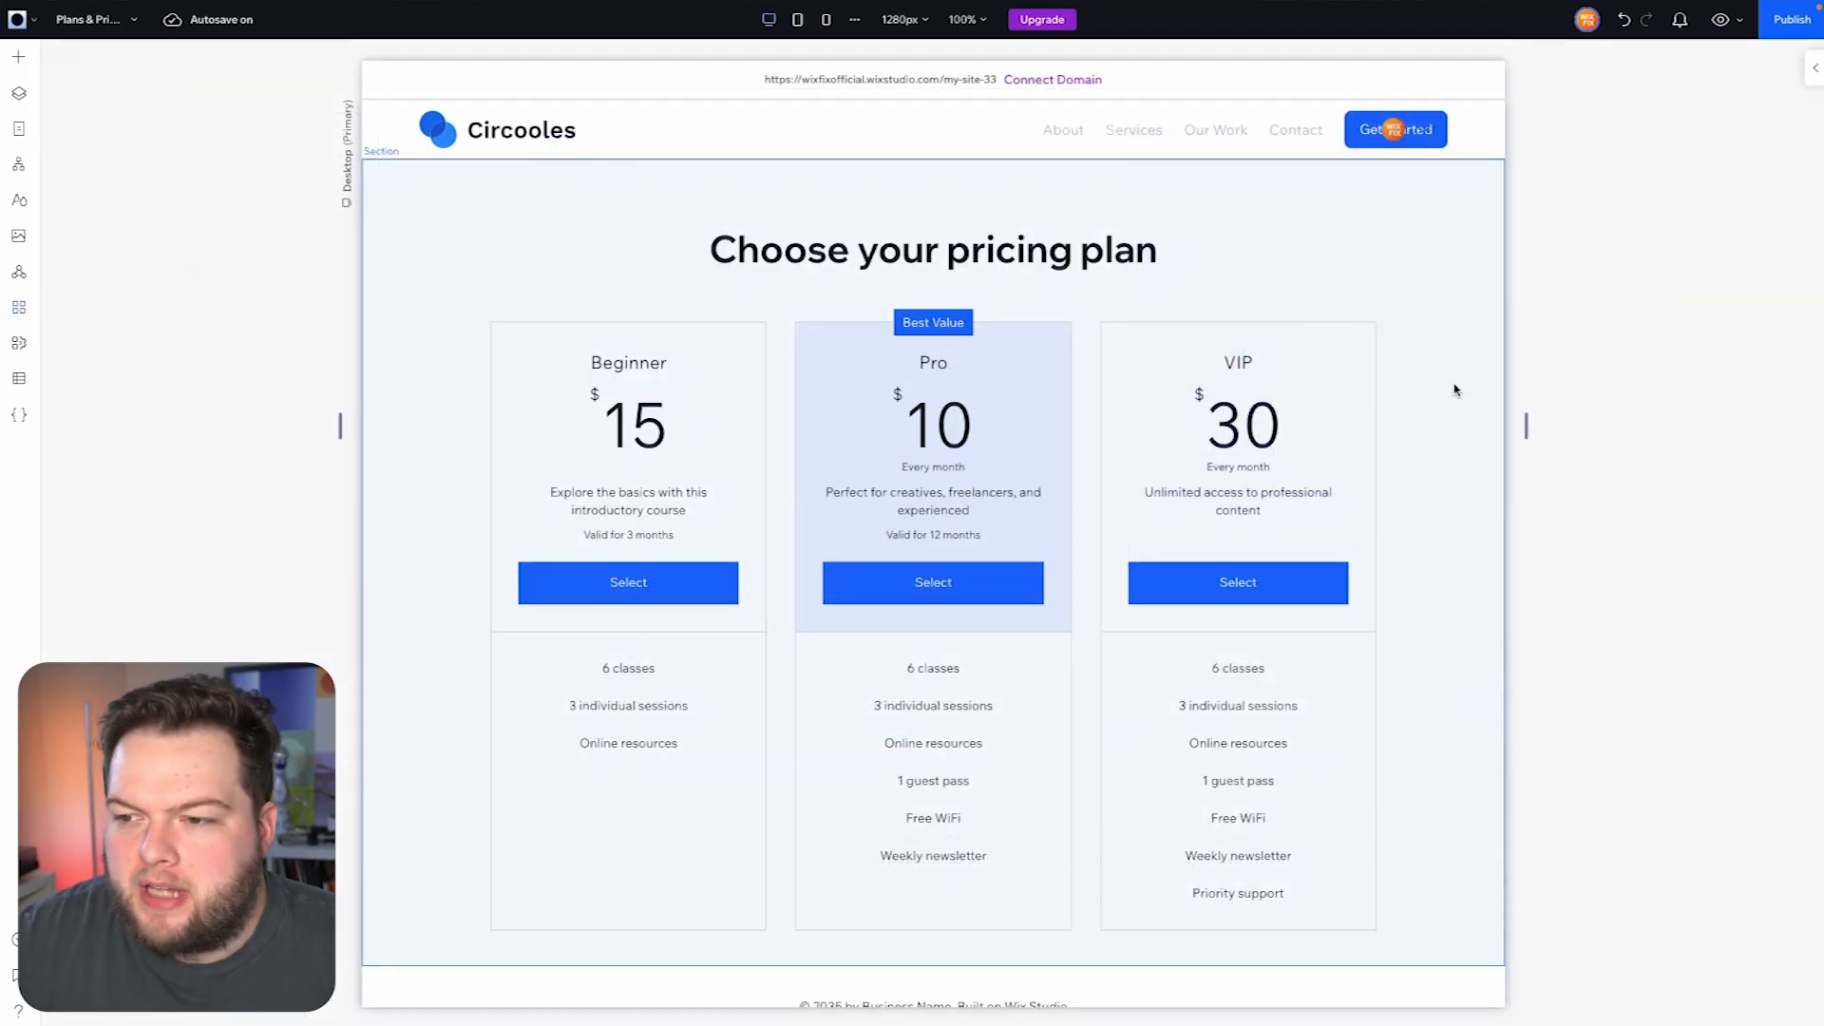
left_click(1454, 391)
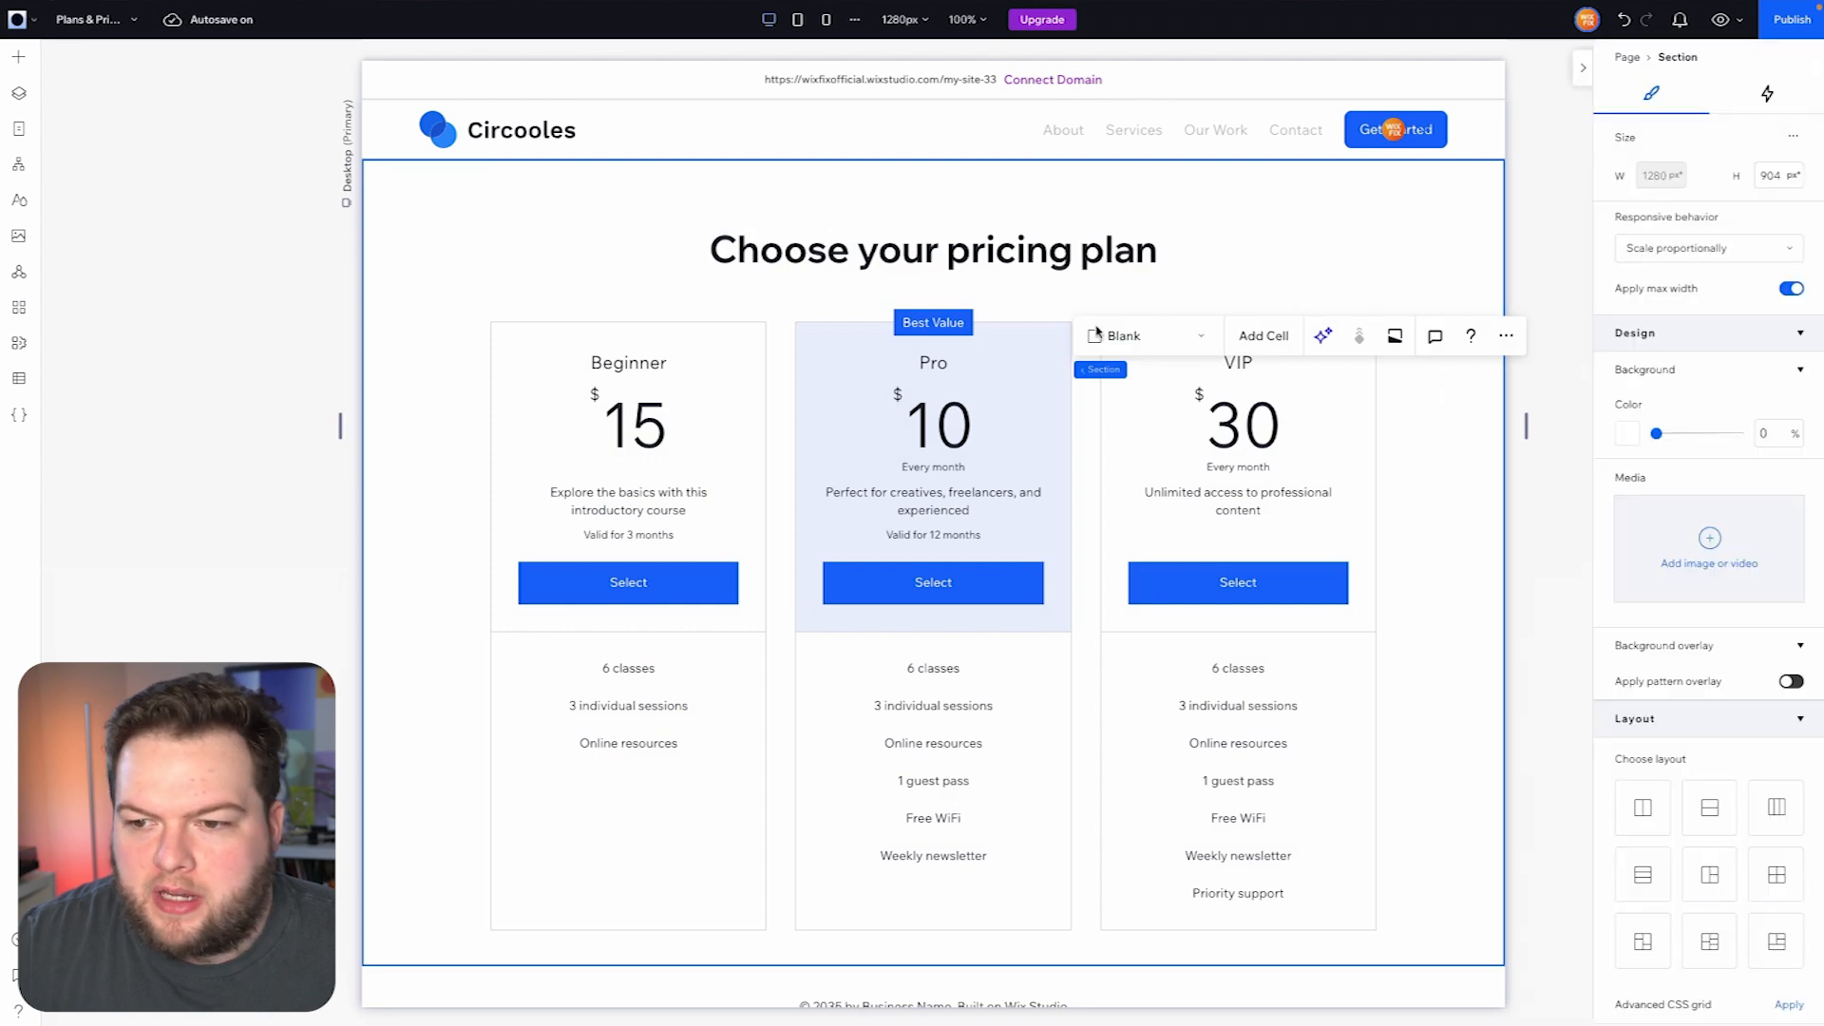
left_click(88, 19)
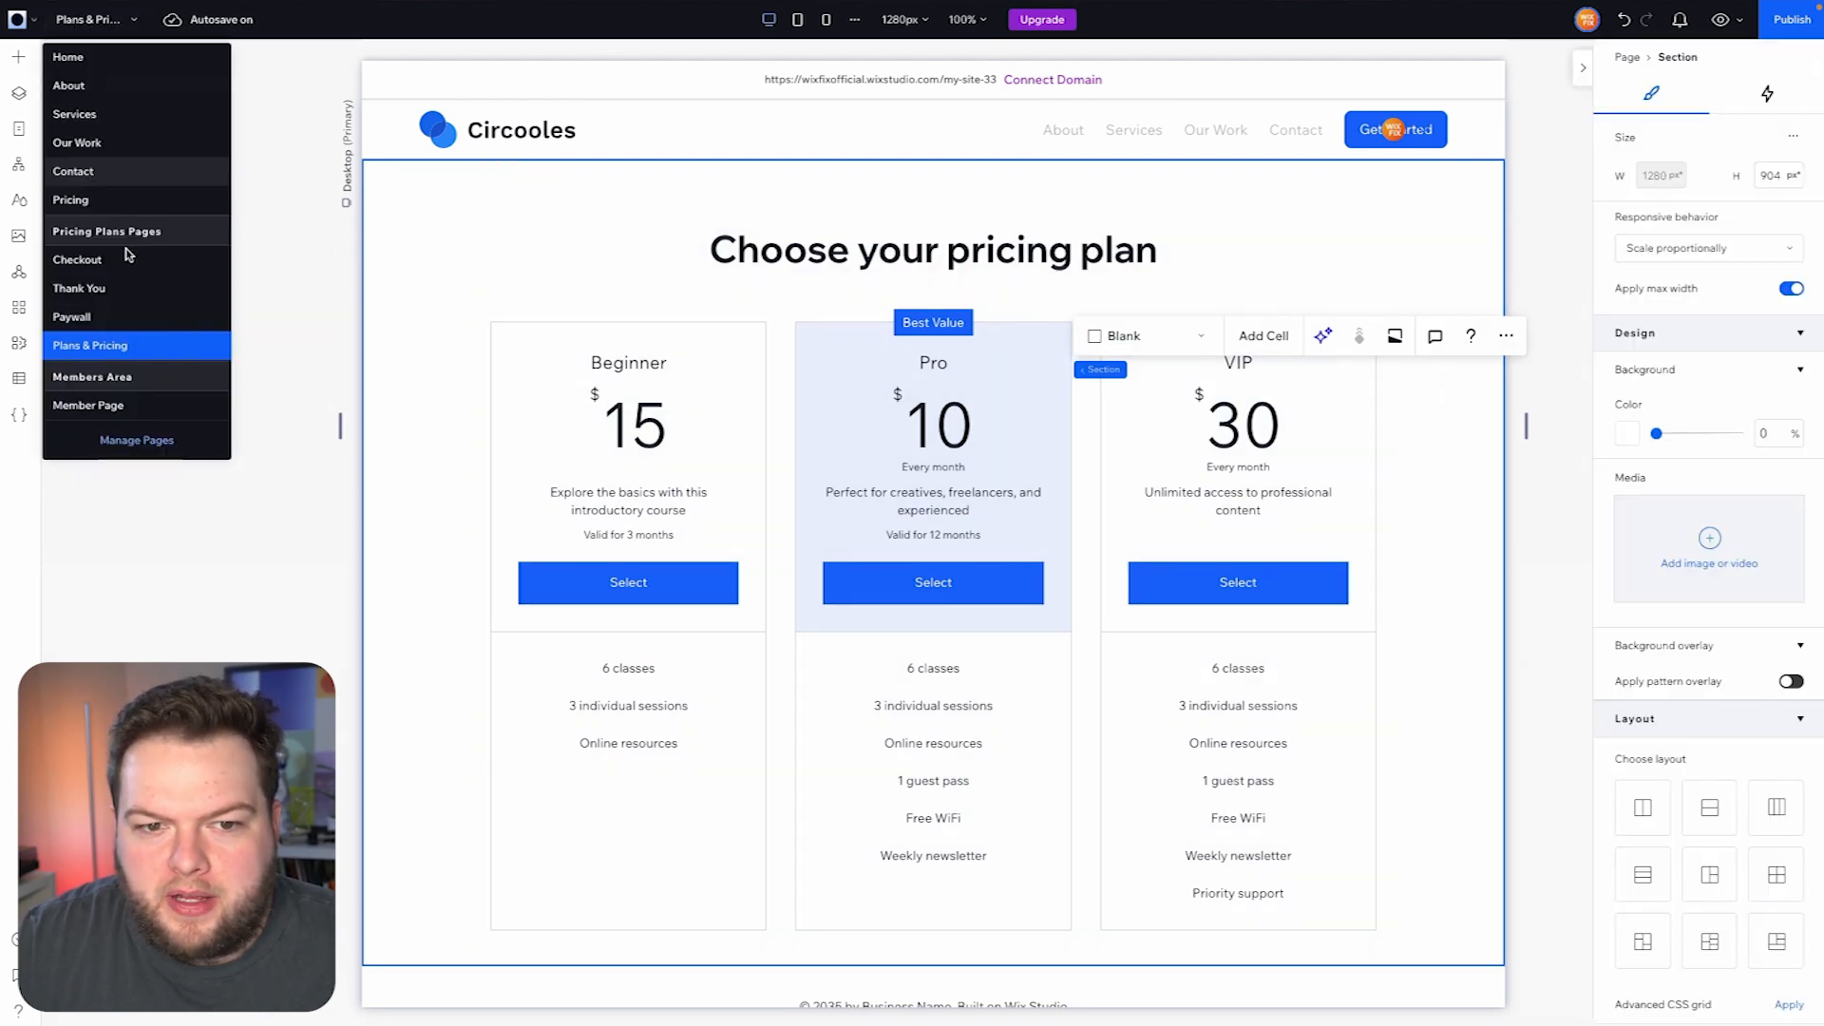
- Select the pricing table on the Plans & Pricing page, open its plan management and get started with Pricing Plans
left_click(1124, 587)
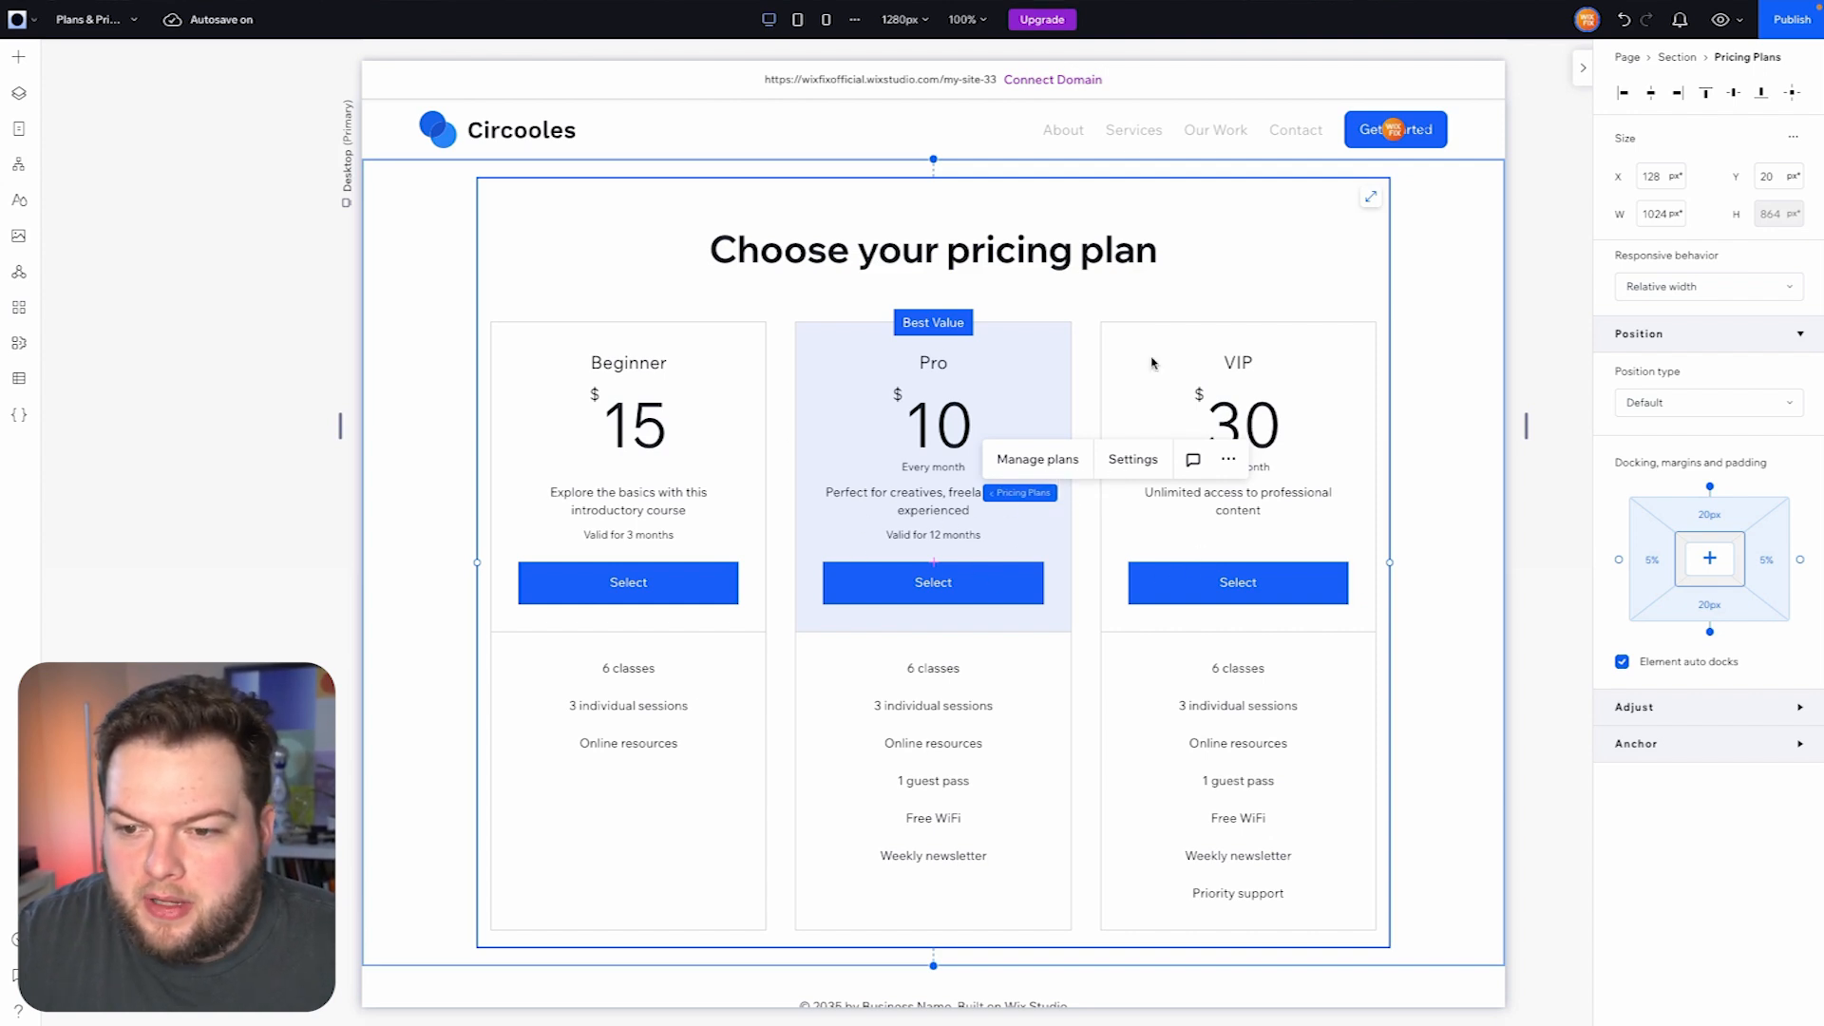
left_click(1019, 461)
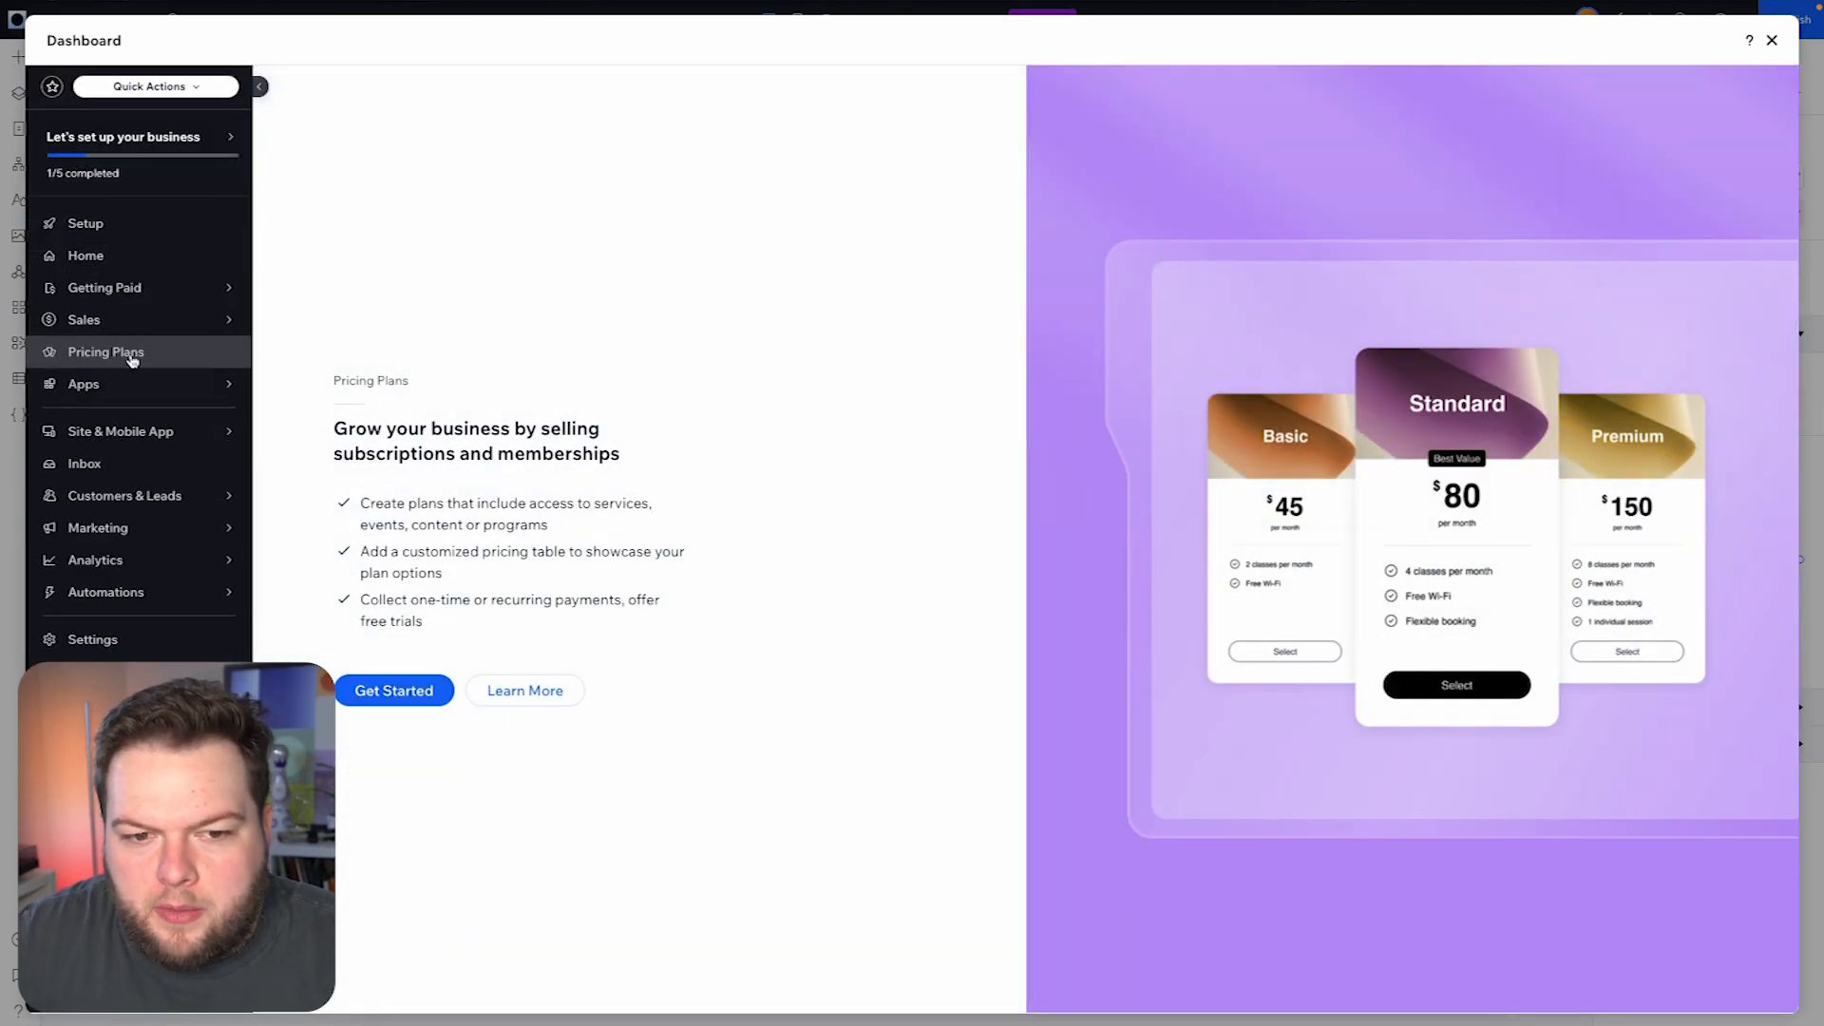
left_click(388, 692)
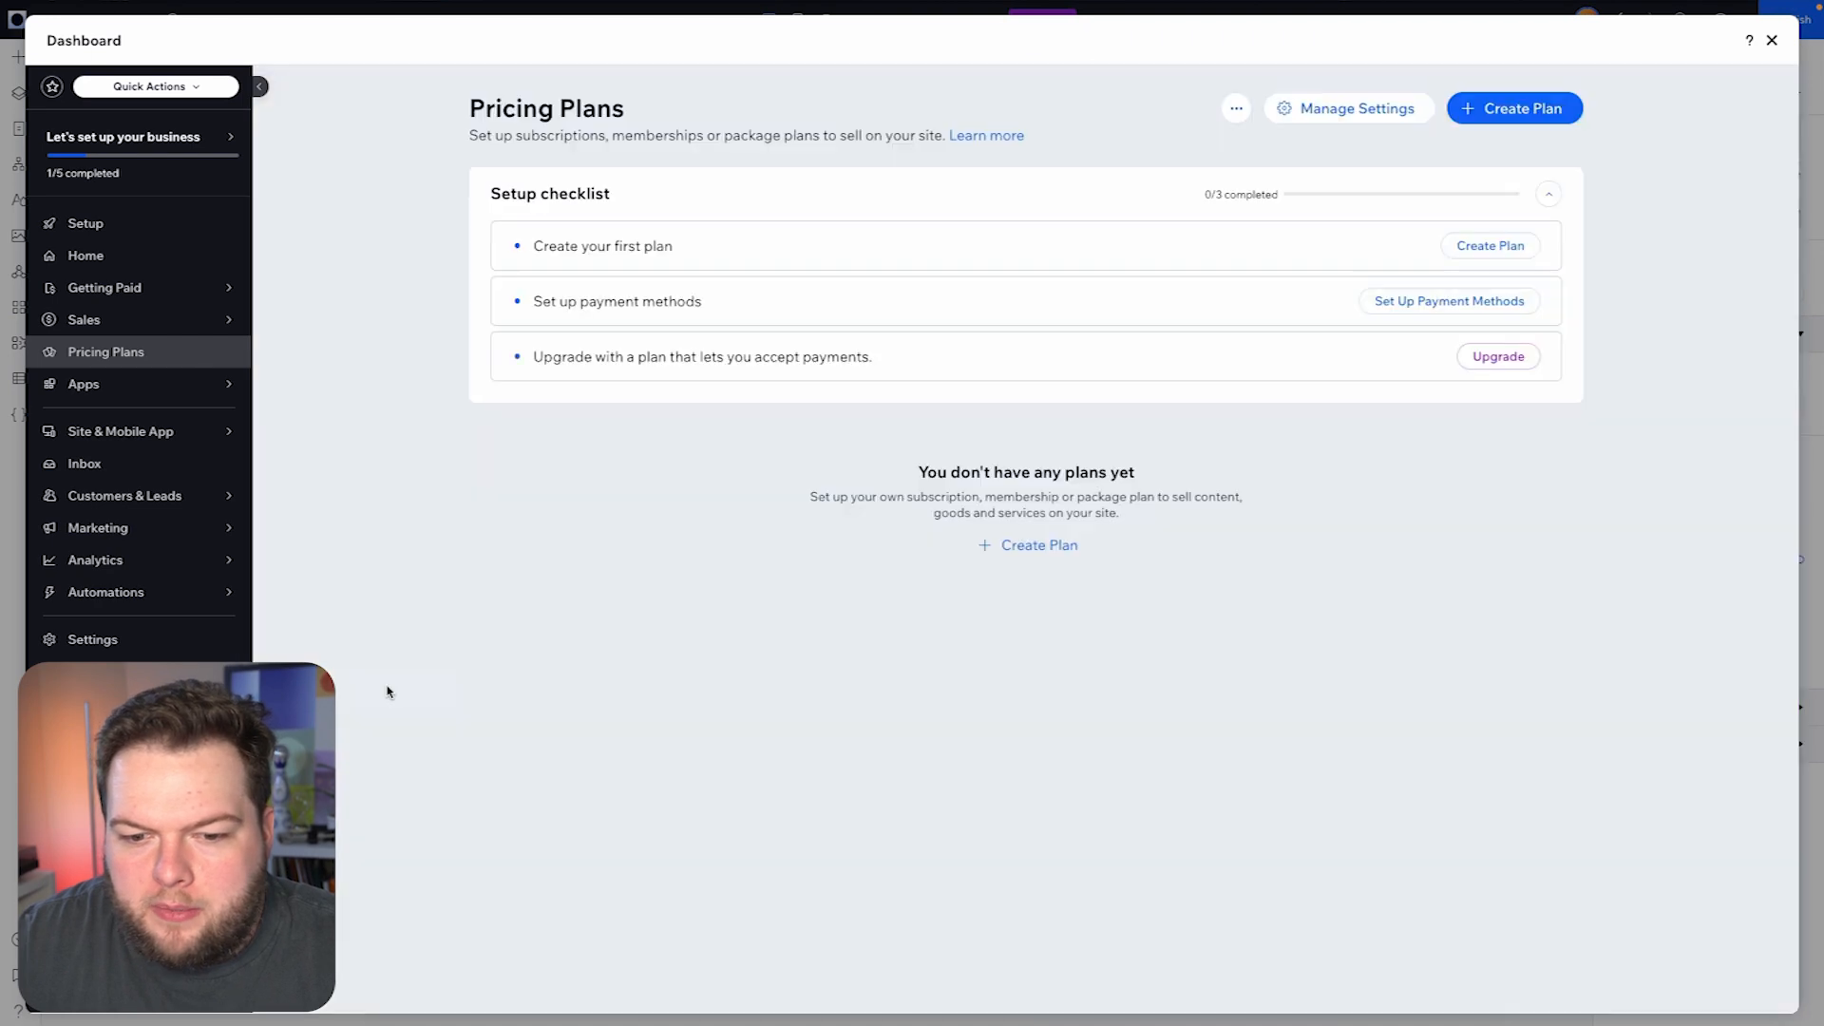
- Start a new pricing plan named Basic with a recurring price of $5
left_click(1512, 111)
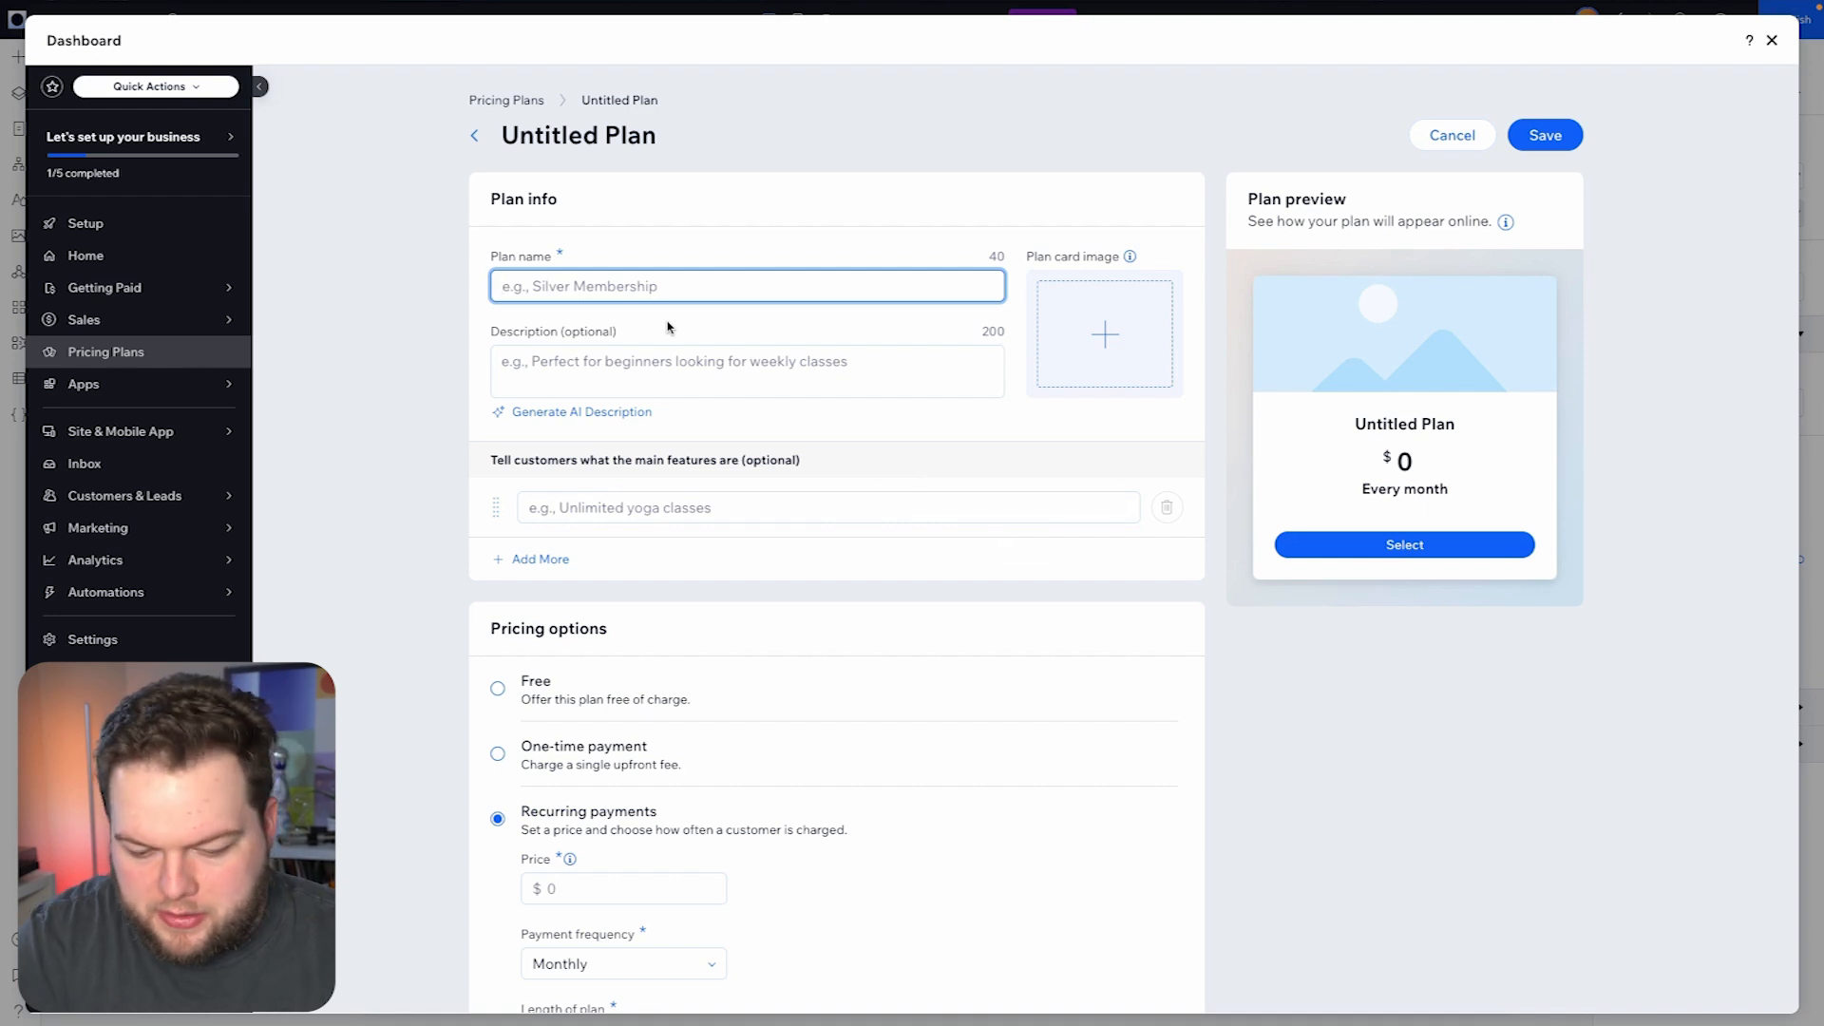
type("Basic")
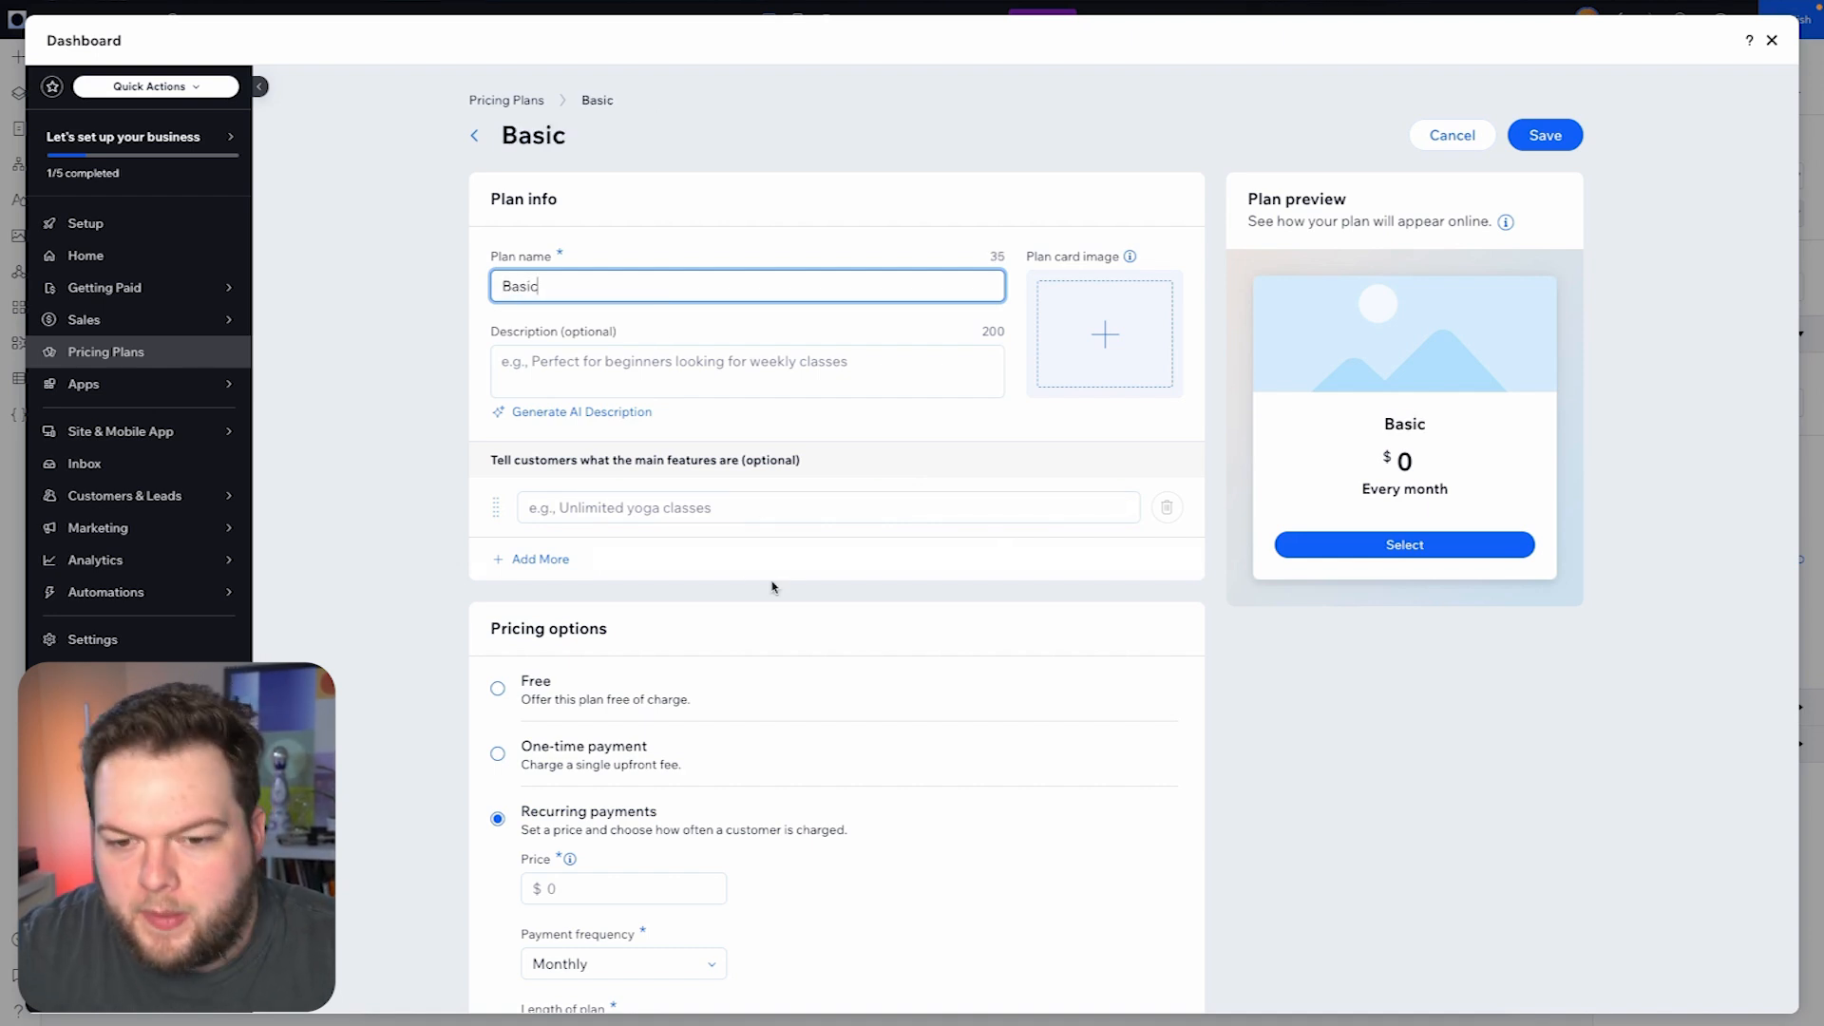
left_click(627, 508)
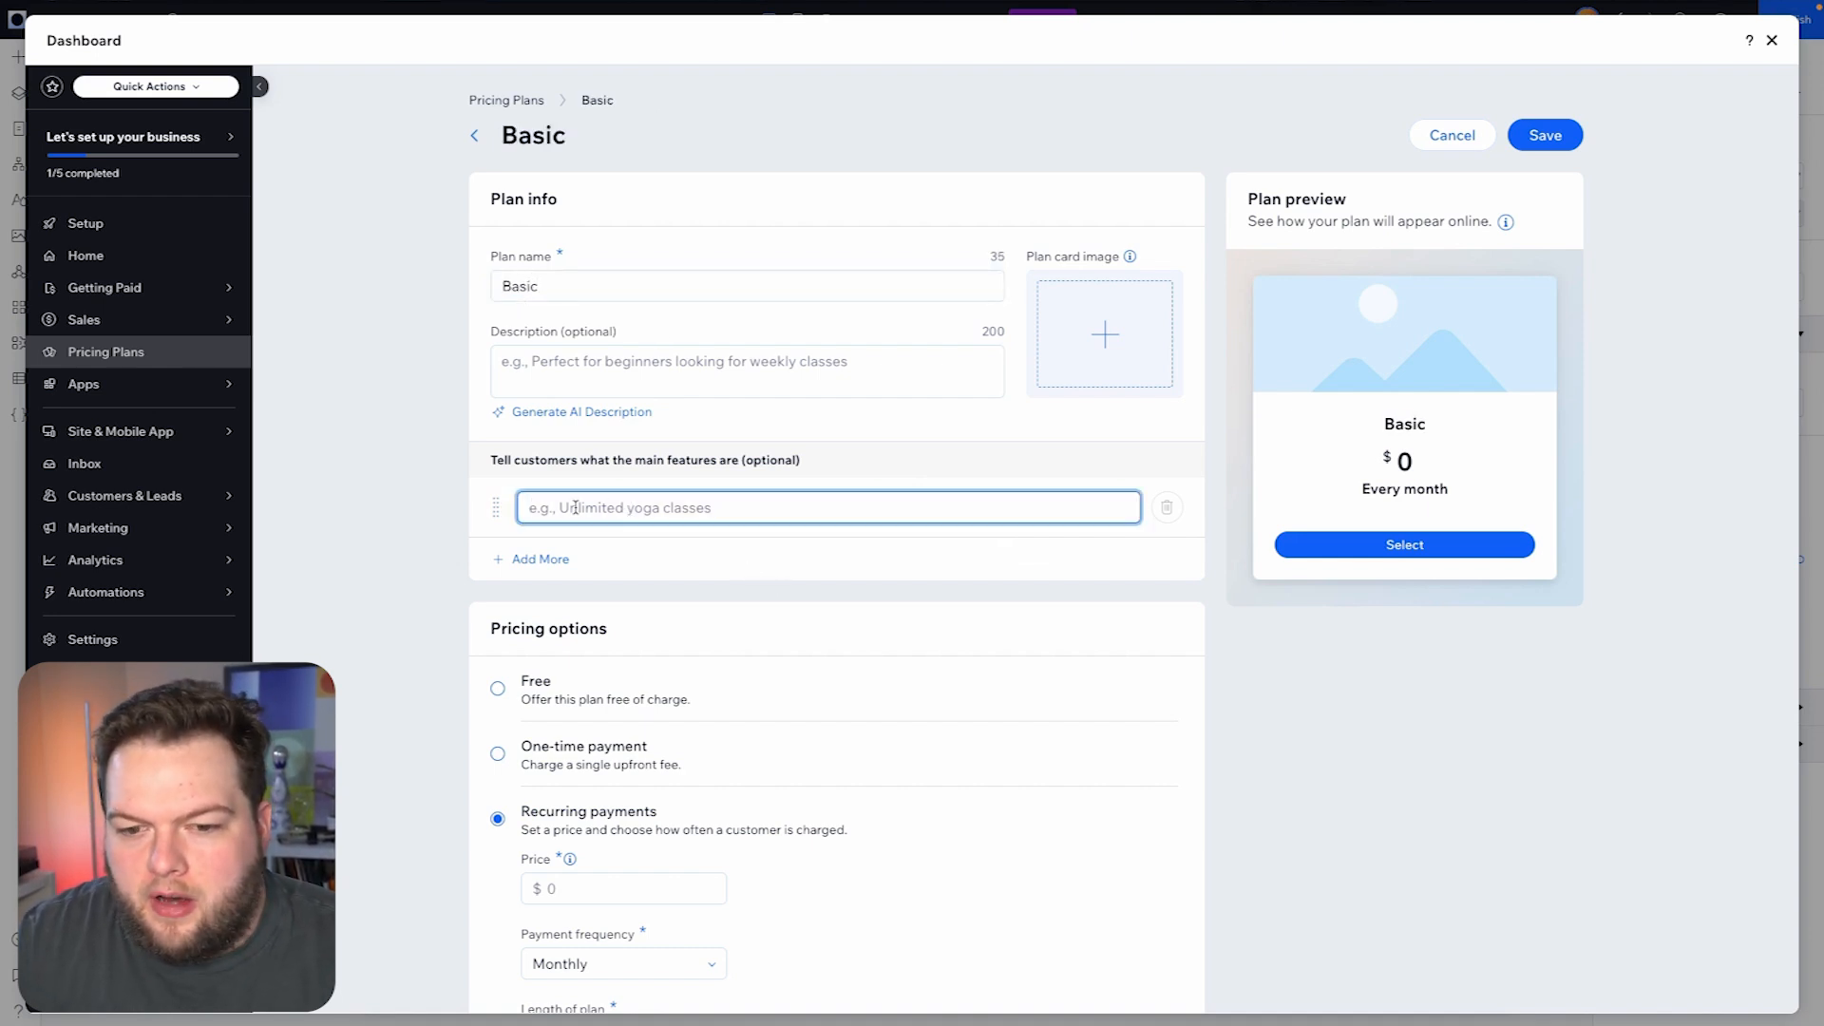
scroll(615, 528, "down", 1)
scroll(615, 528, "down", 5)
left_click(584, 580)
type("5")
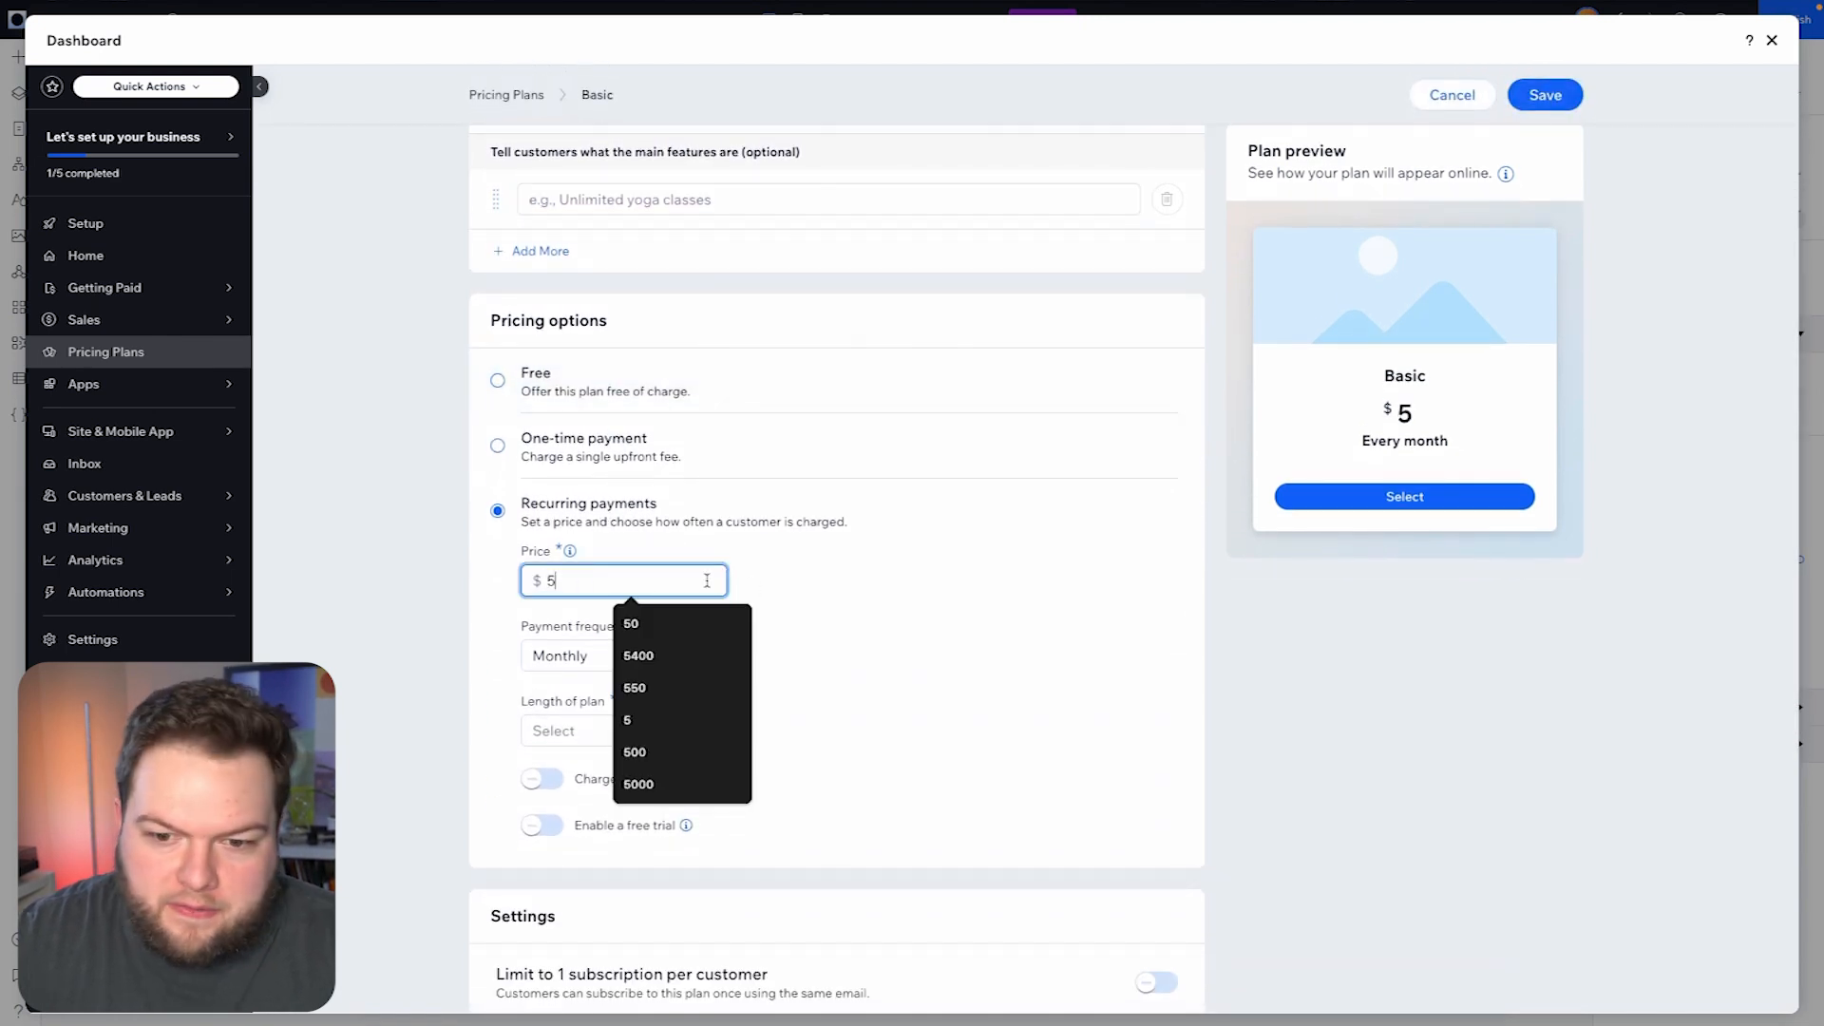
left_click(831, 591)
- Set the Basic plan's length to Until canceled, review its remaining settings and save the plan
left_click(641, 733)
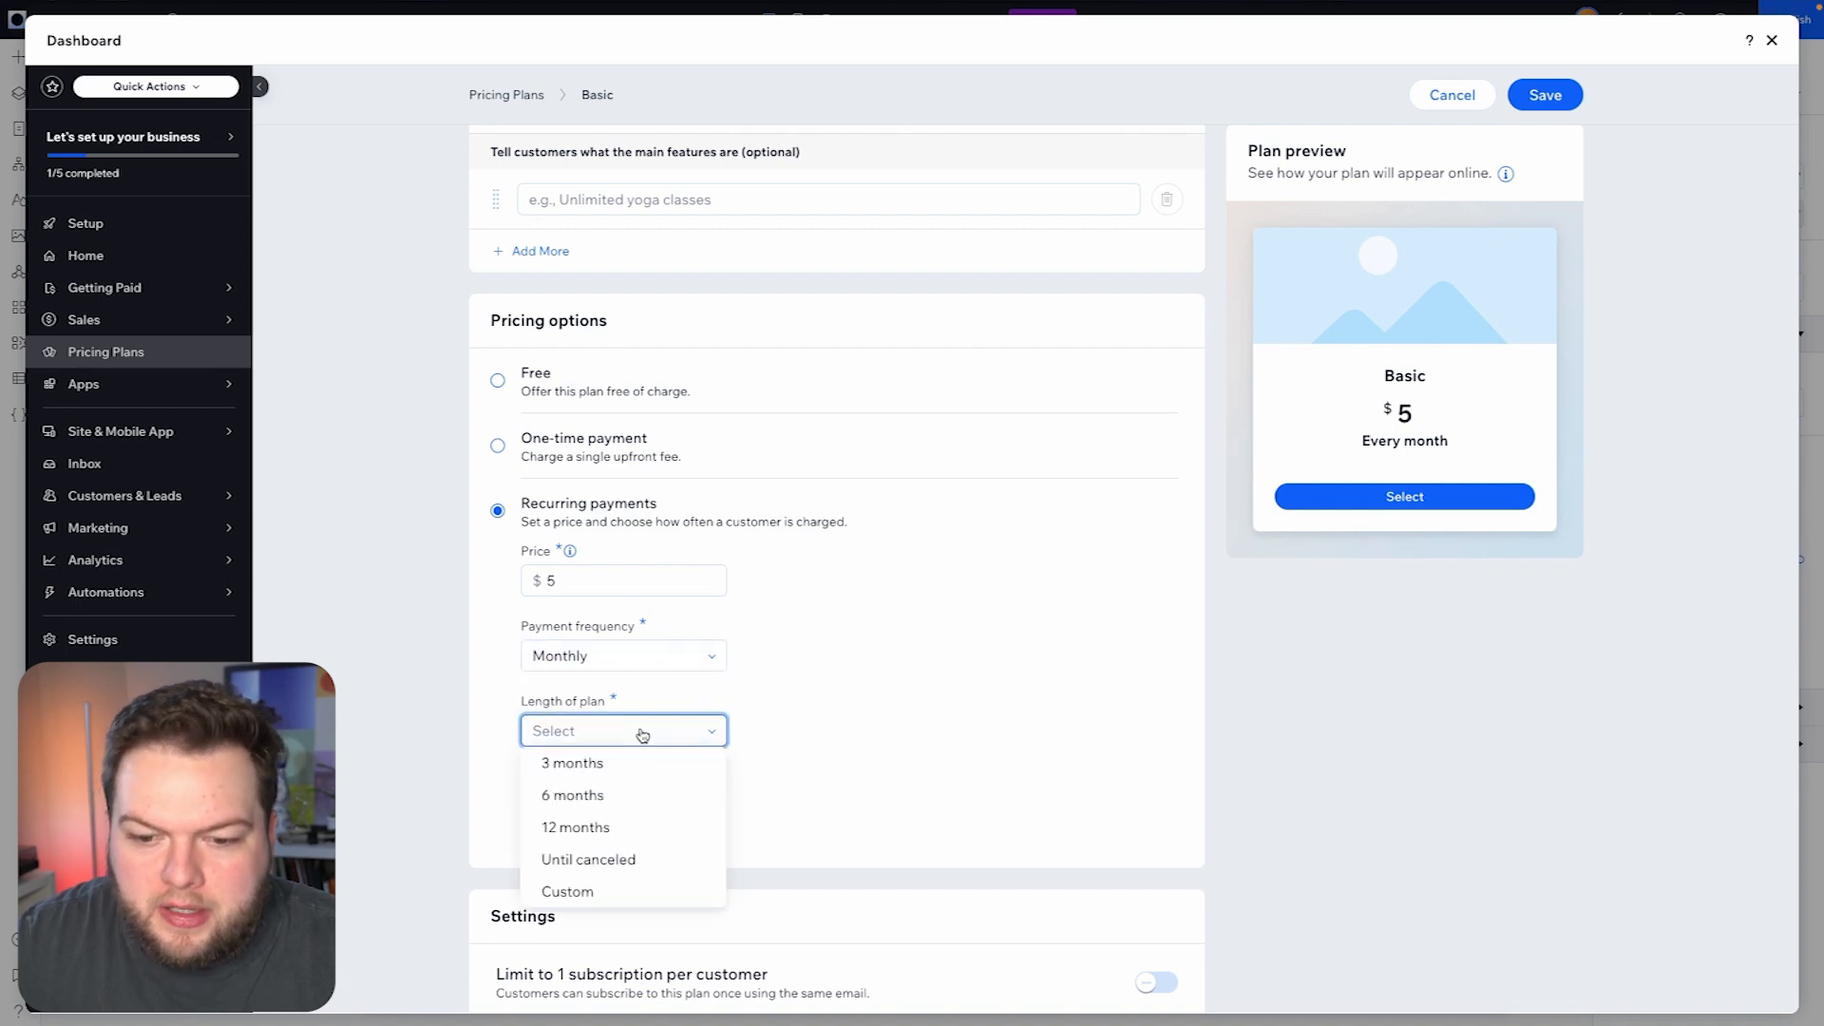
left_click(622, 860)
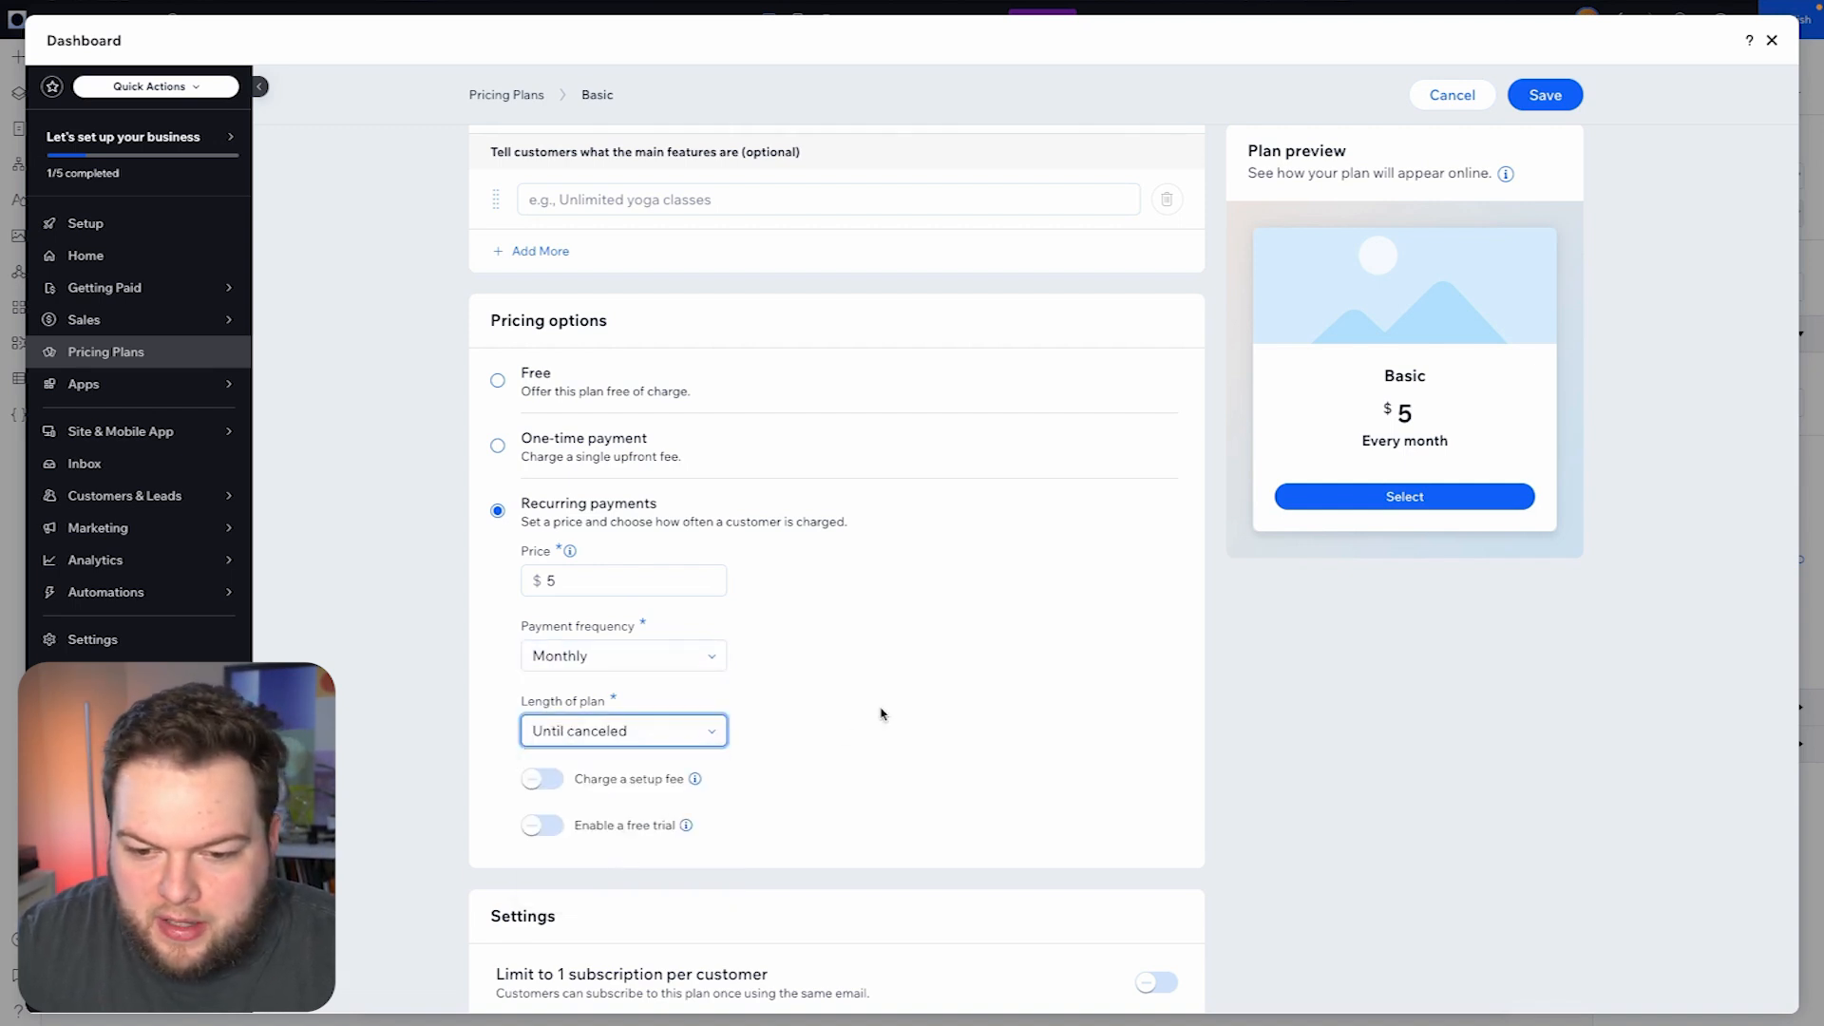
scroll(882, 714, "down", 4)
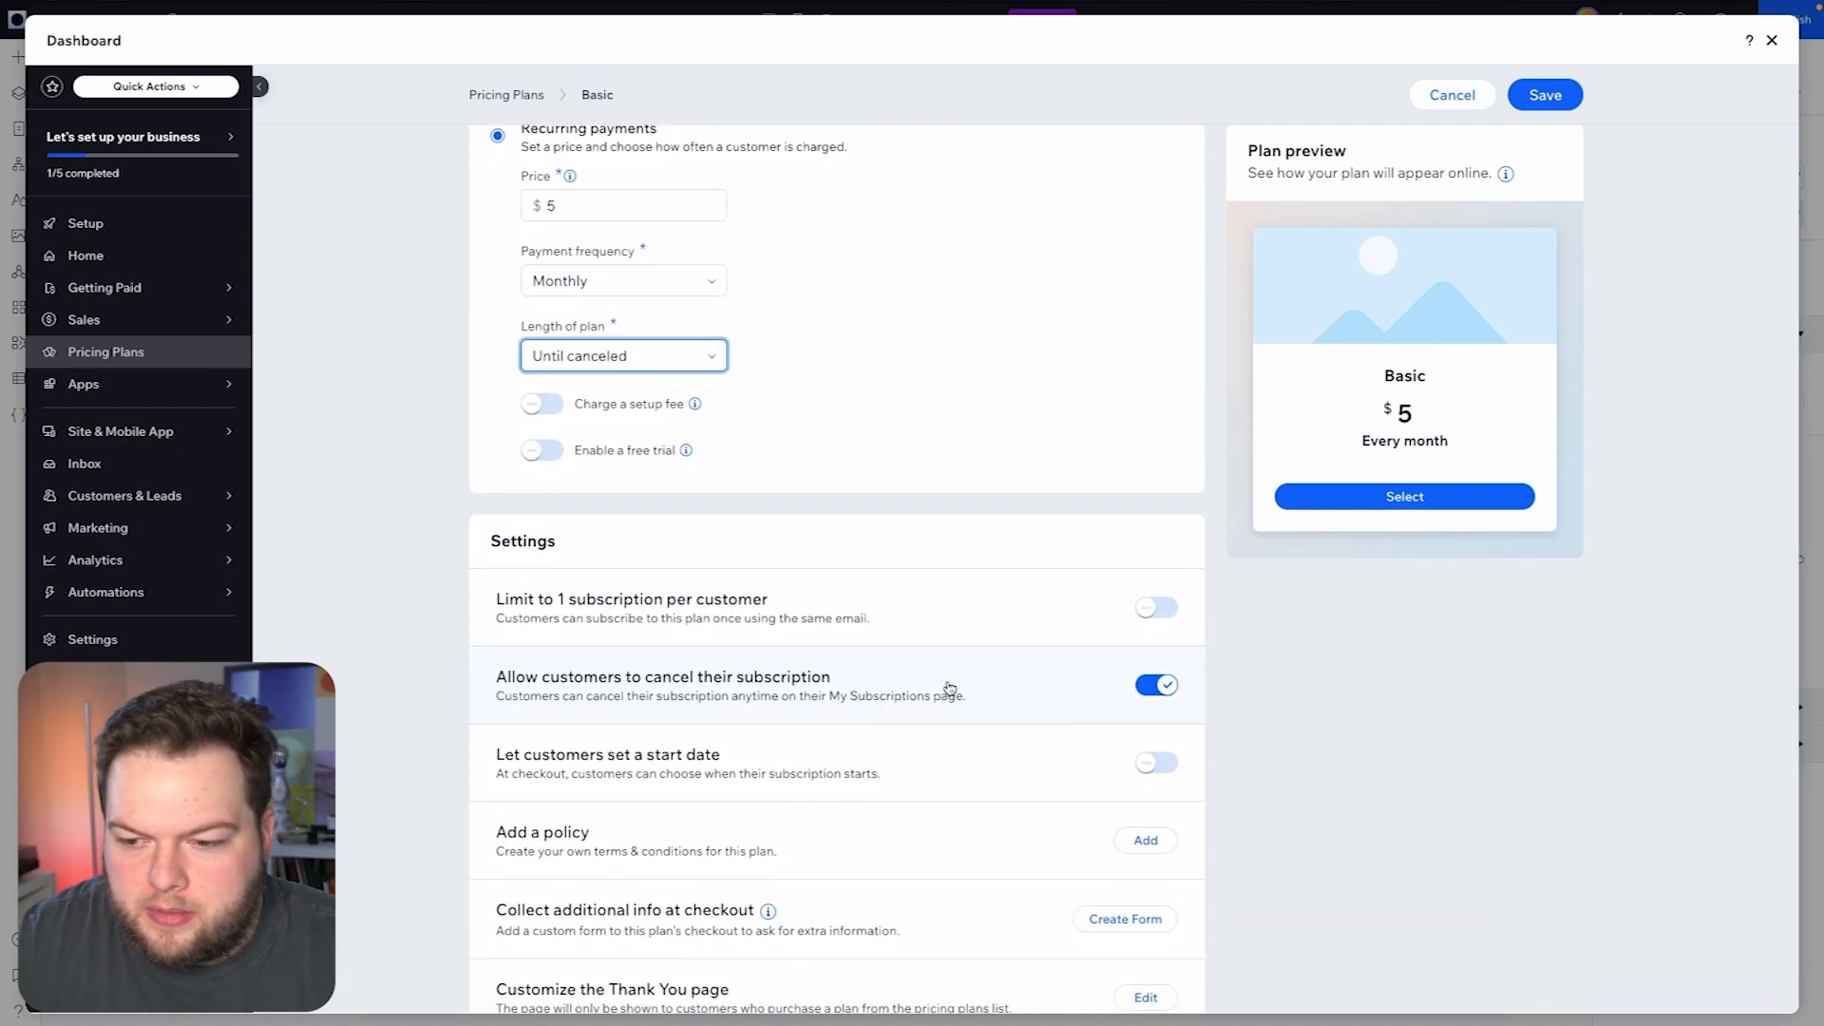
scroll(949, 687, "up", 7)
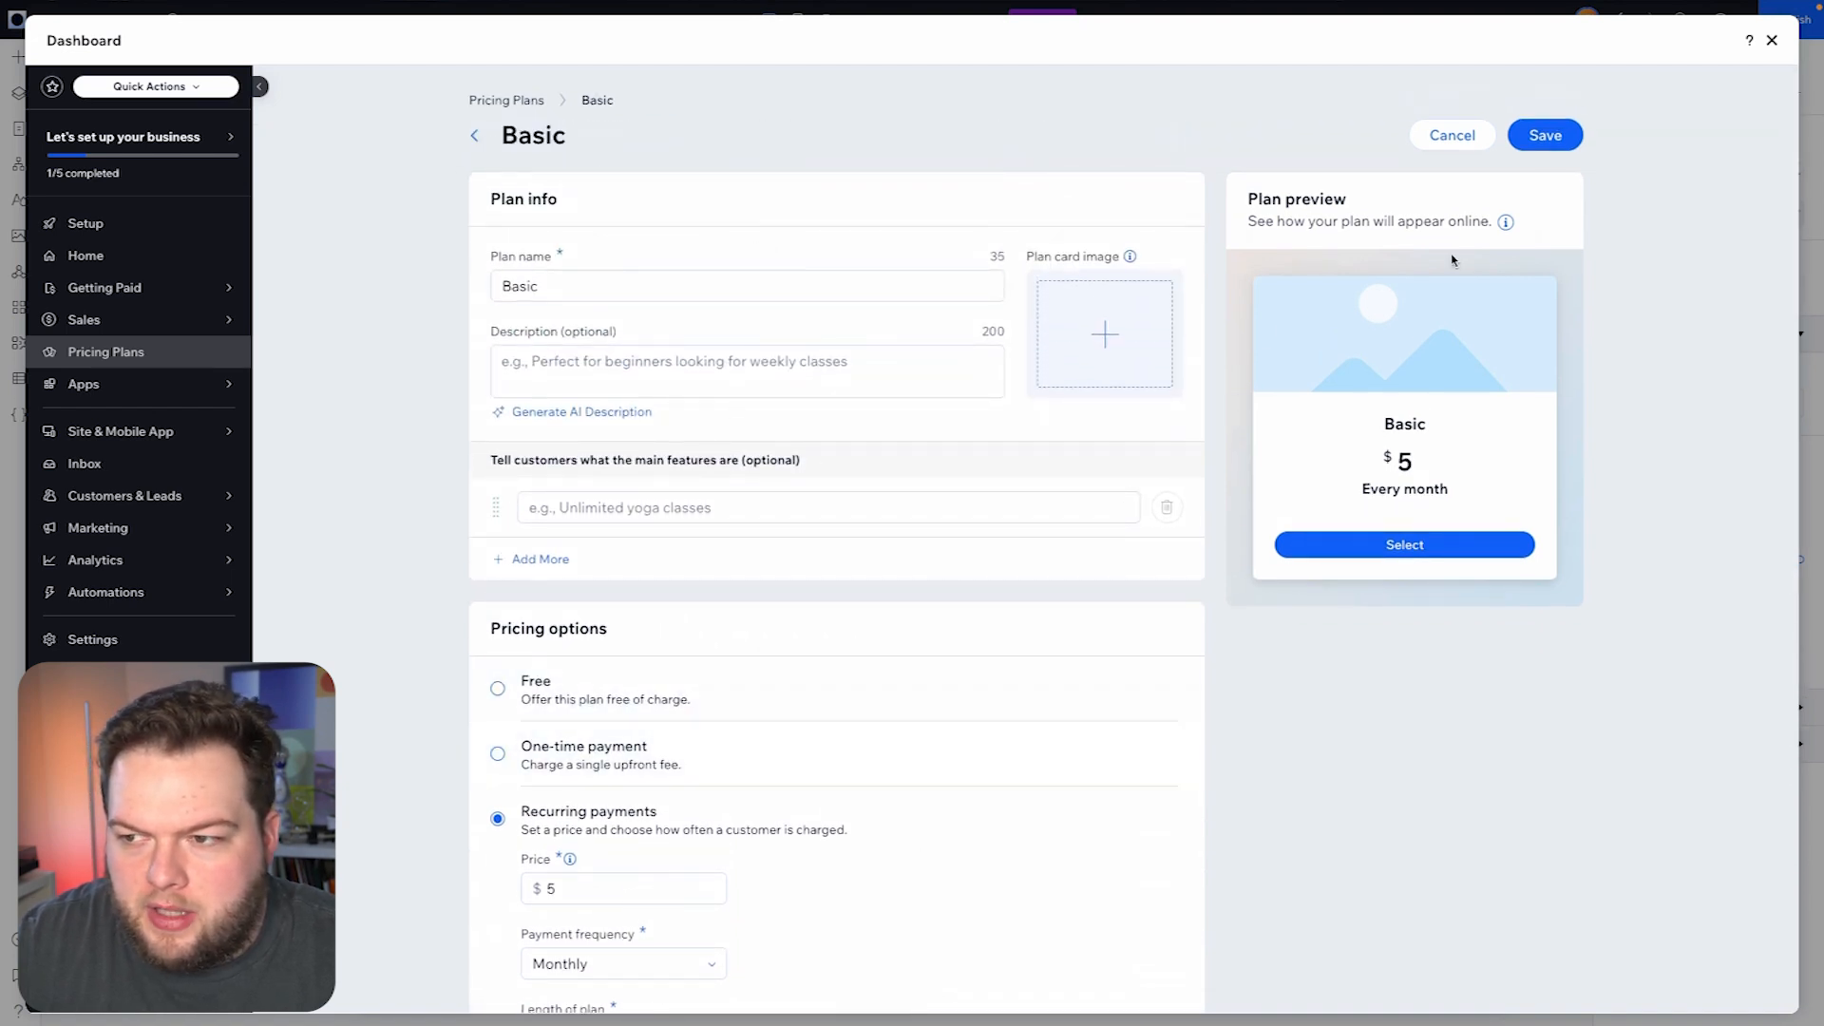
left_click(1545, 136)
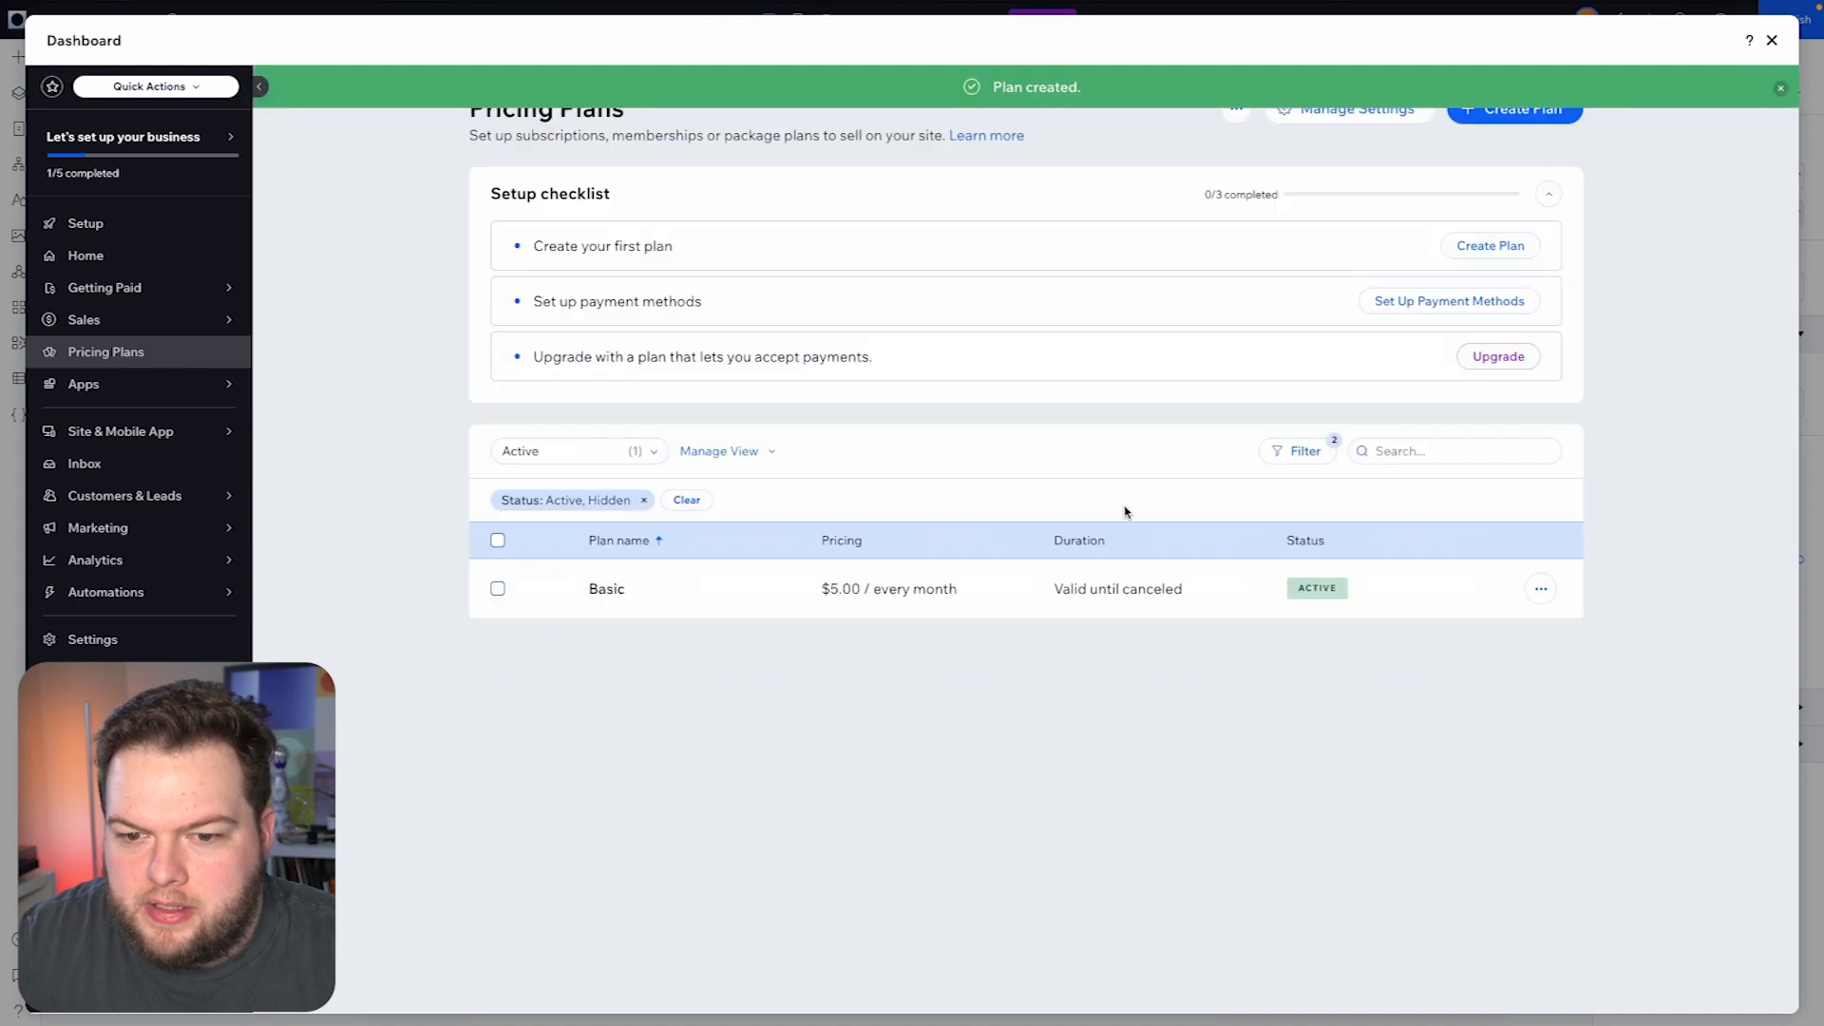
- Start another pricing plan named Pro with a recurring price of $10
left_click(1525, 114)
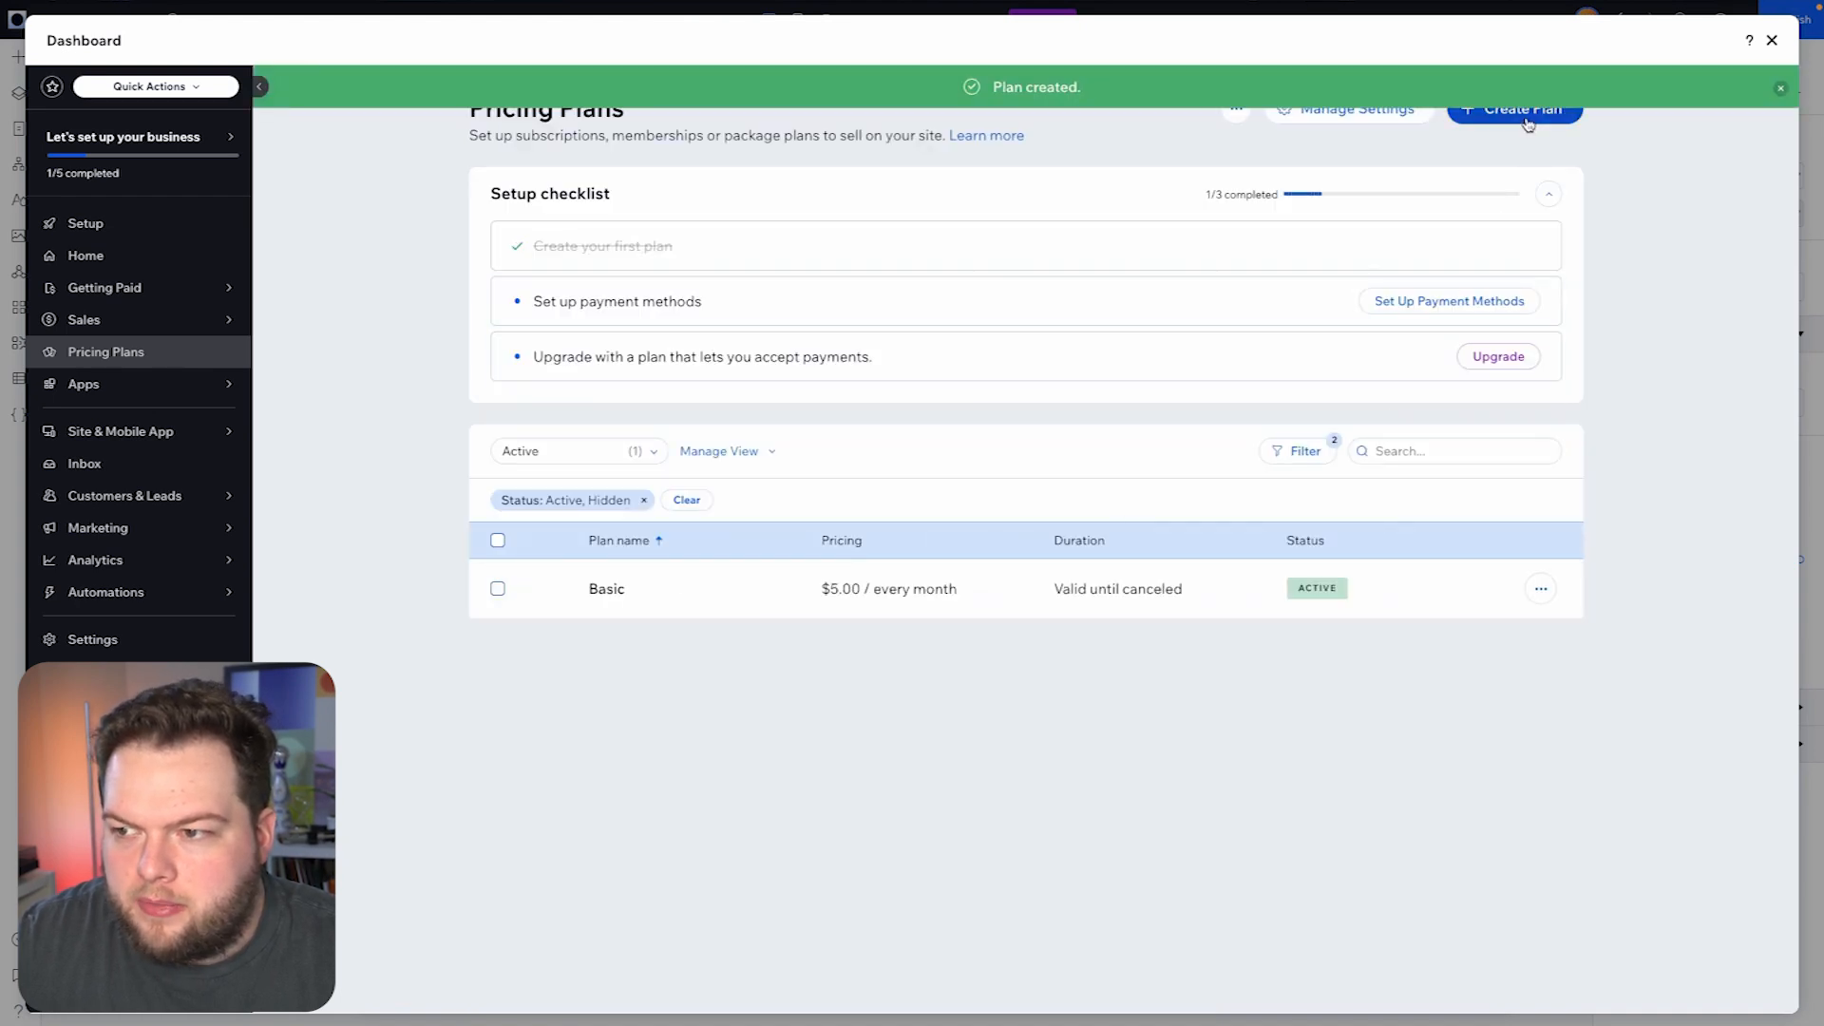
type("Pro")
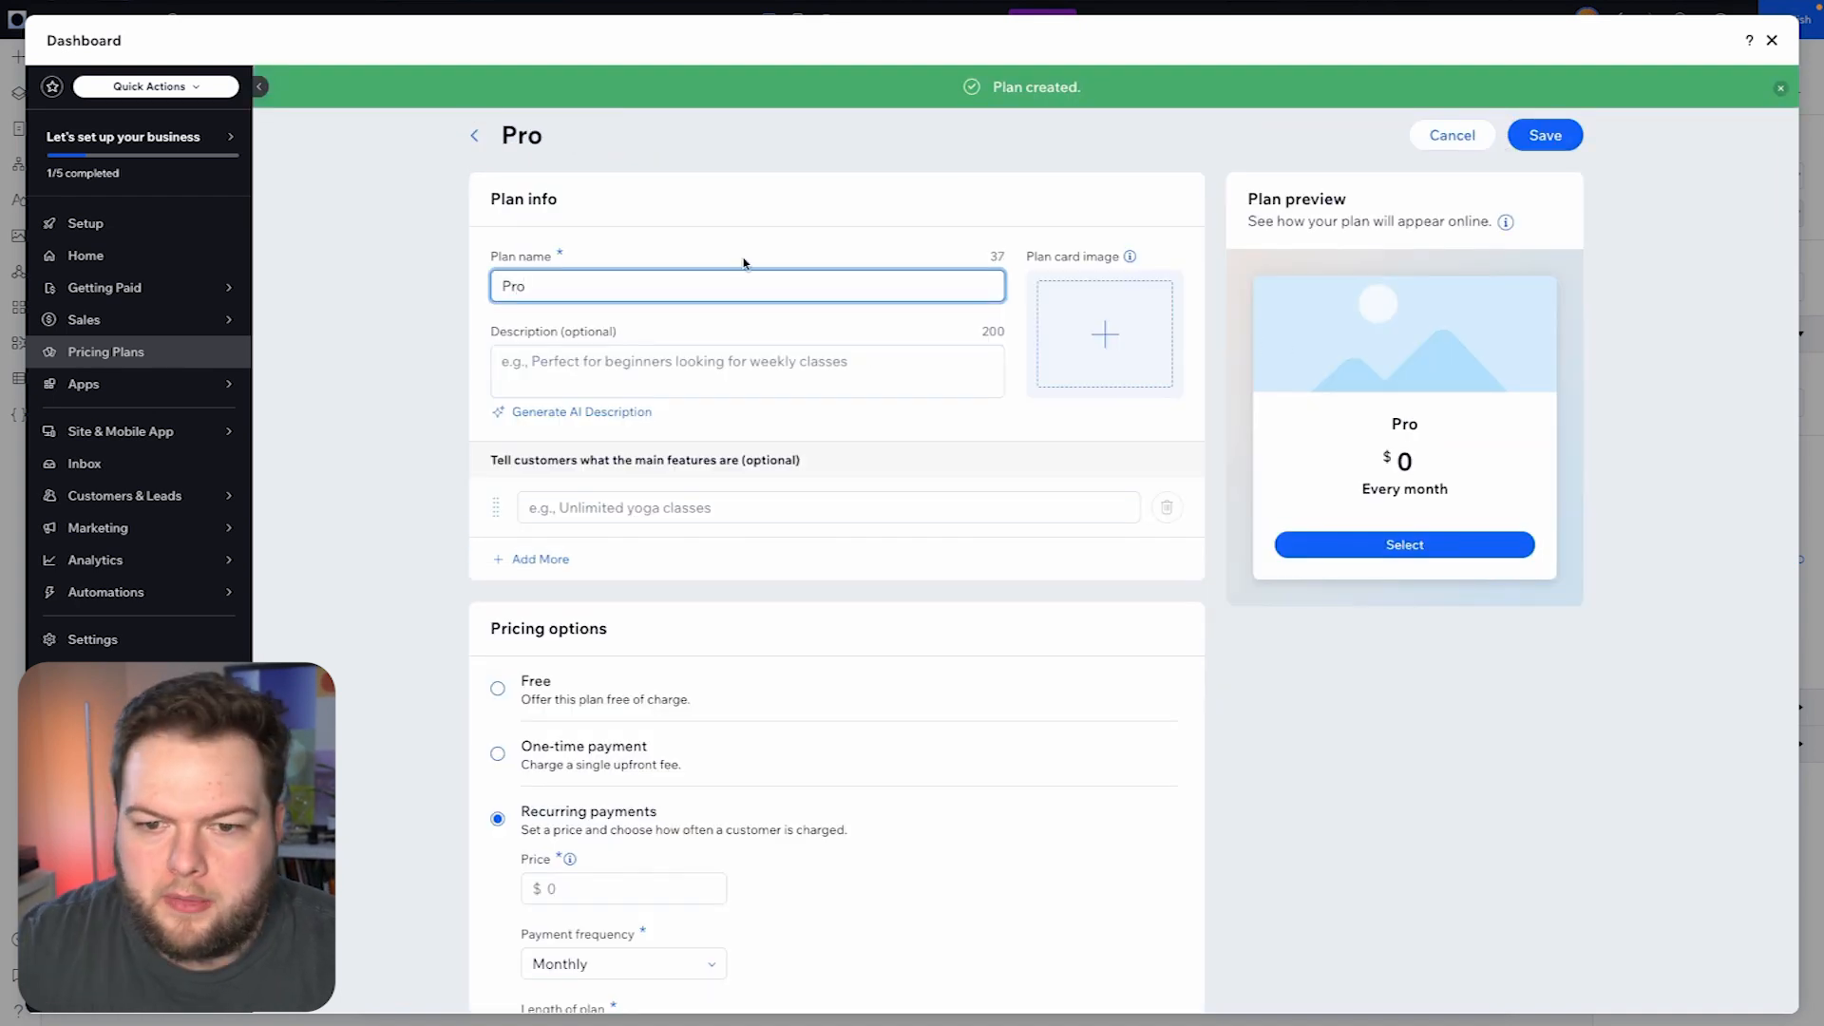
scroll(882, 441, "down", 3)
left_click(647, 646)
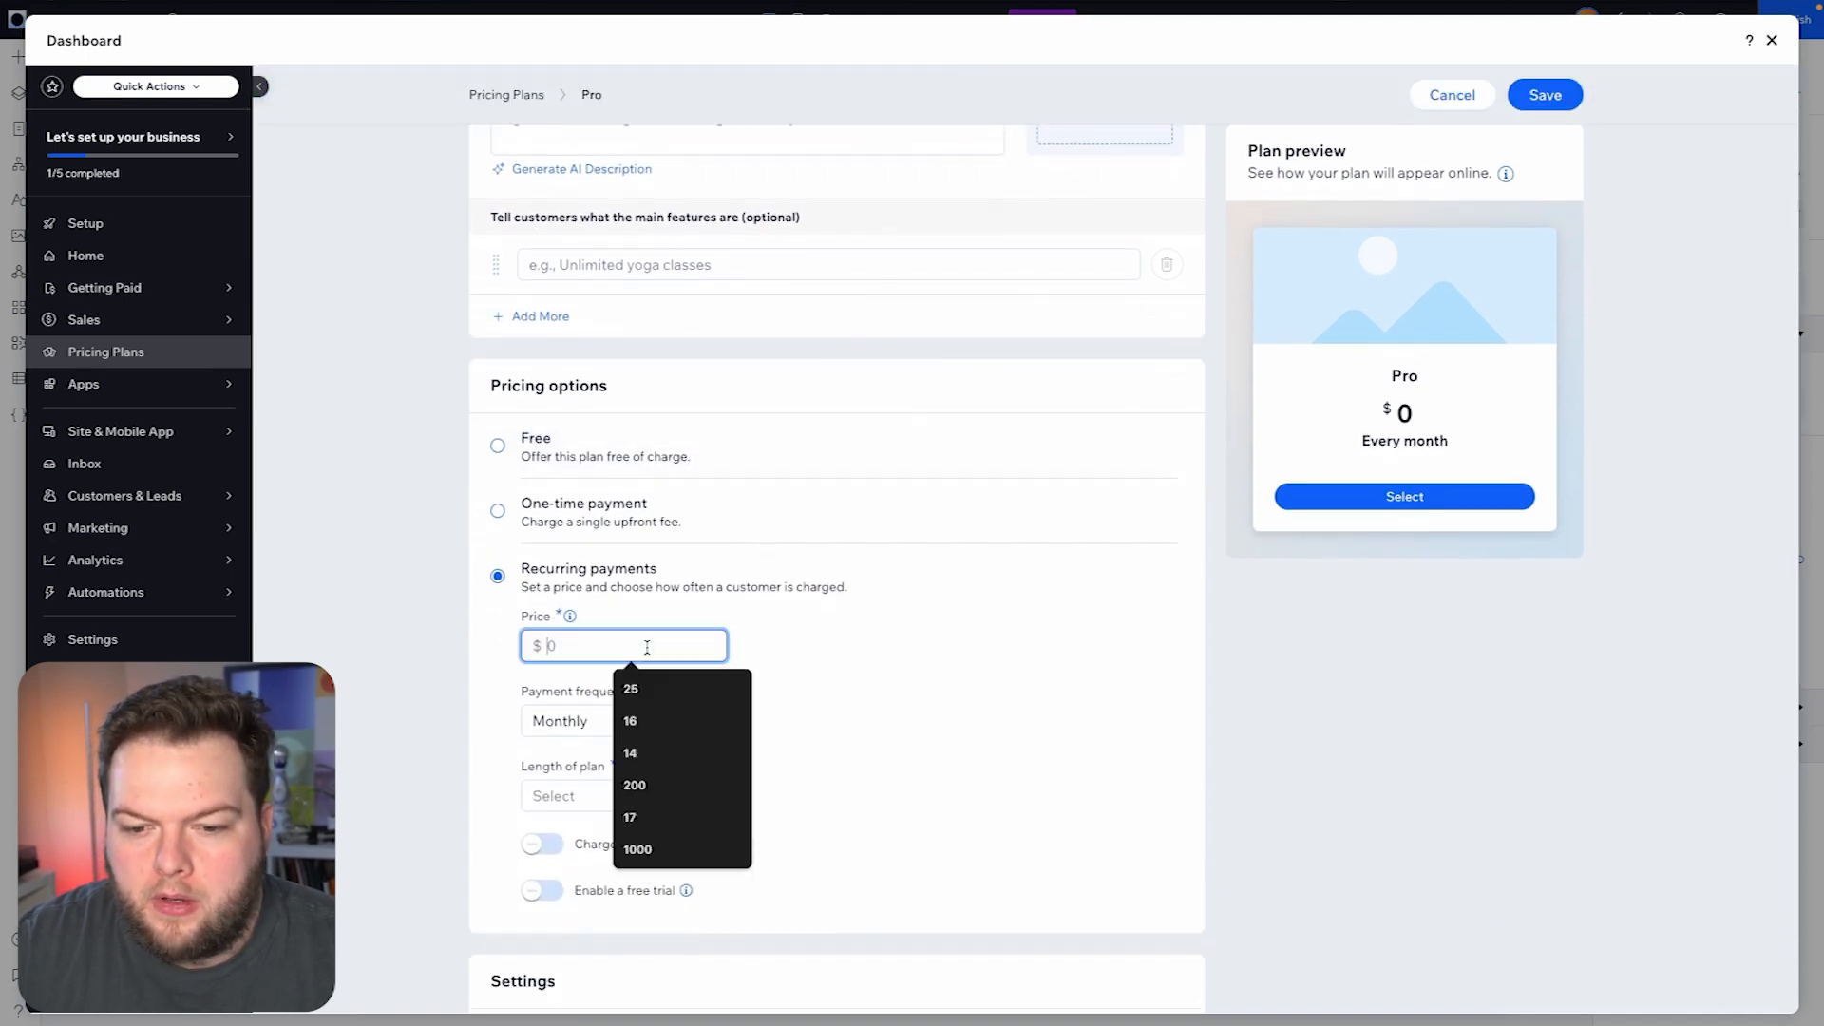
type("10")
left_click(836, 672)
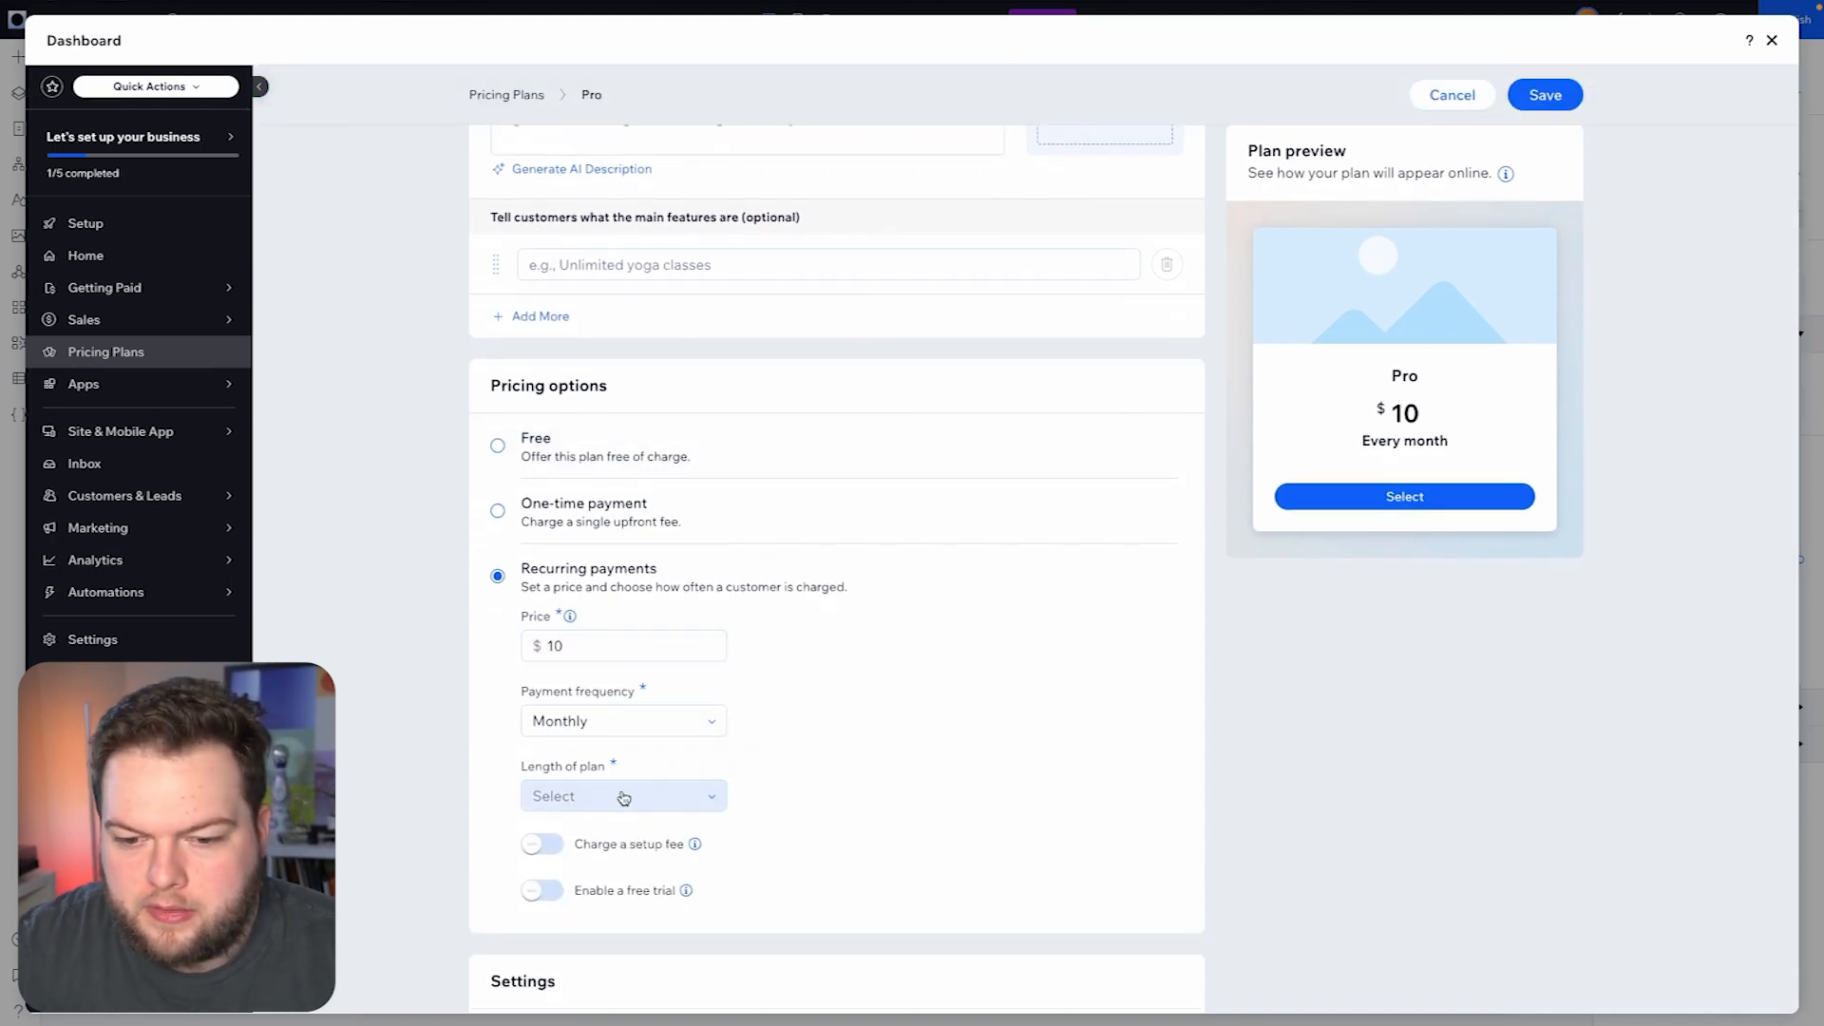
- Set the Pro plan's length to Until canceled and save the plan
left_click(581, 803)
left_click(619, 924)
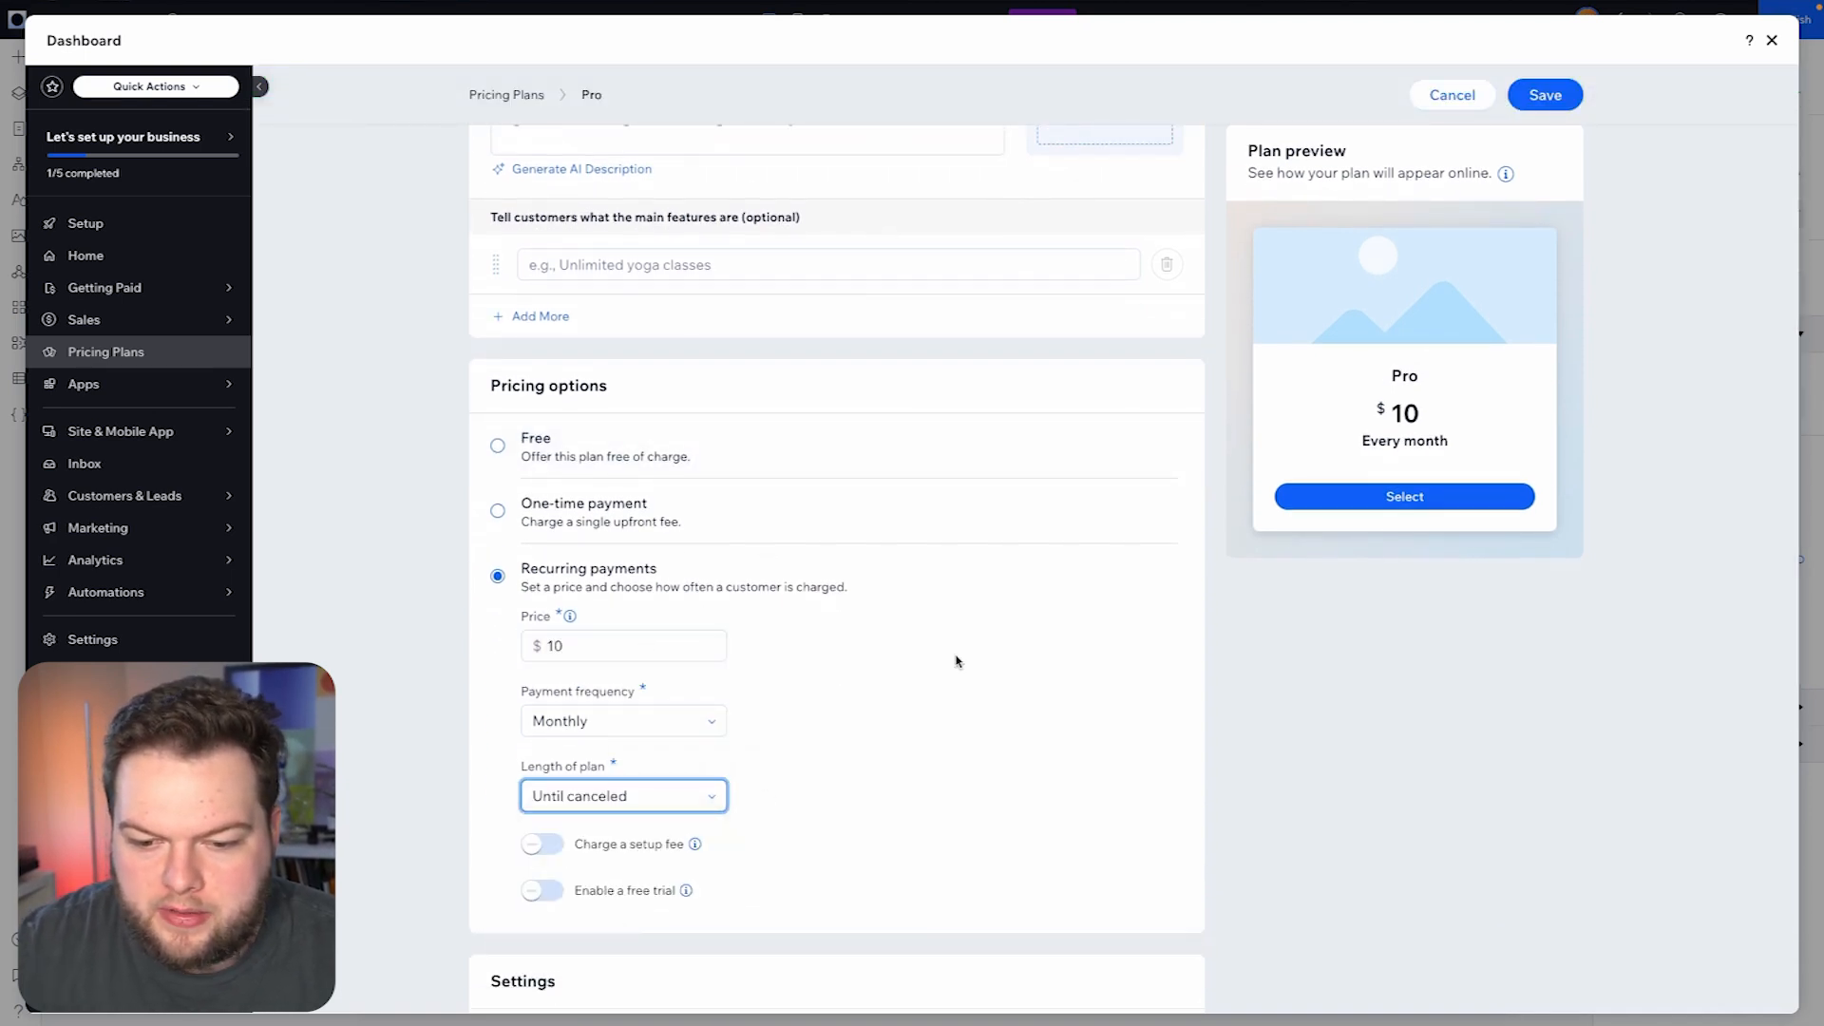
scroll(956, 661, "up", 3)
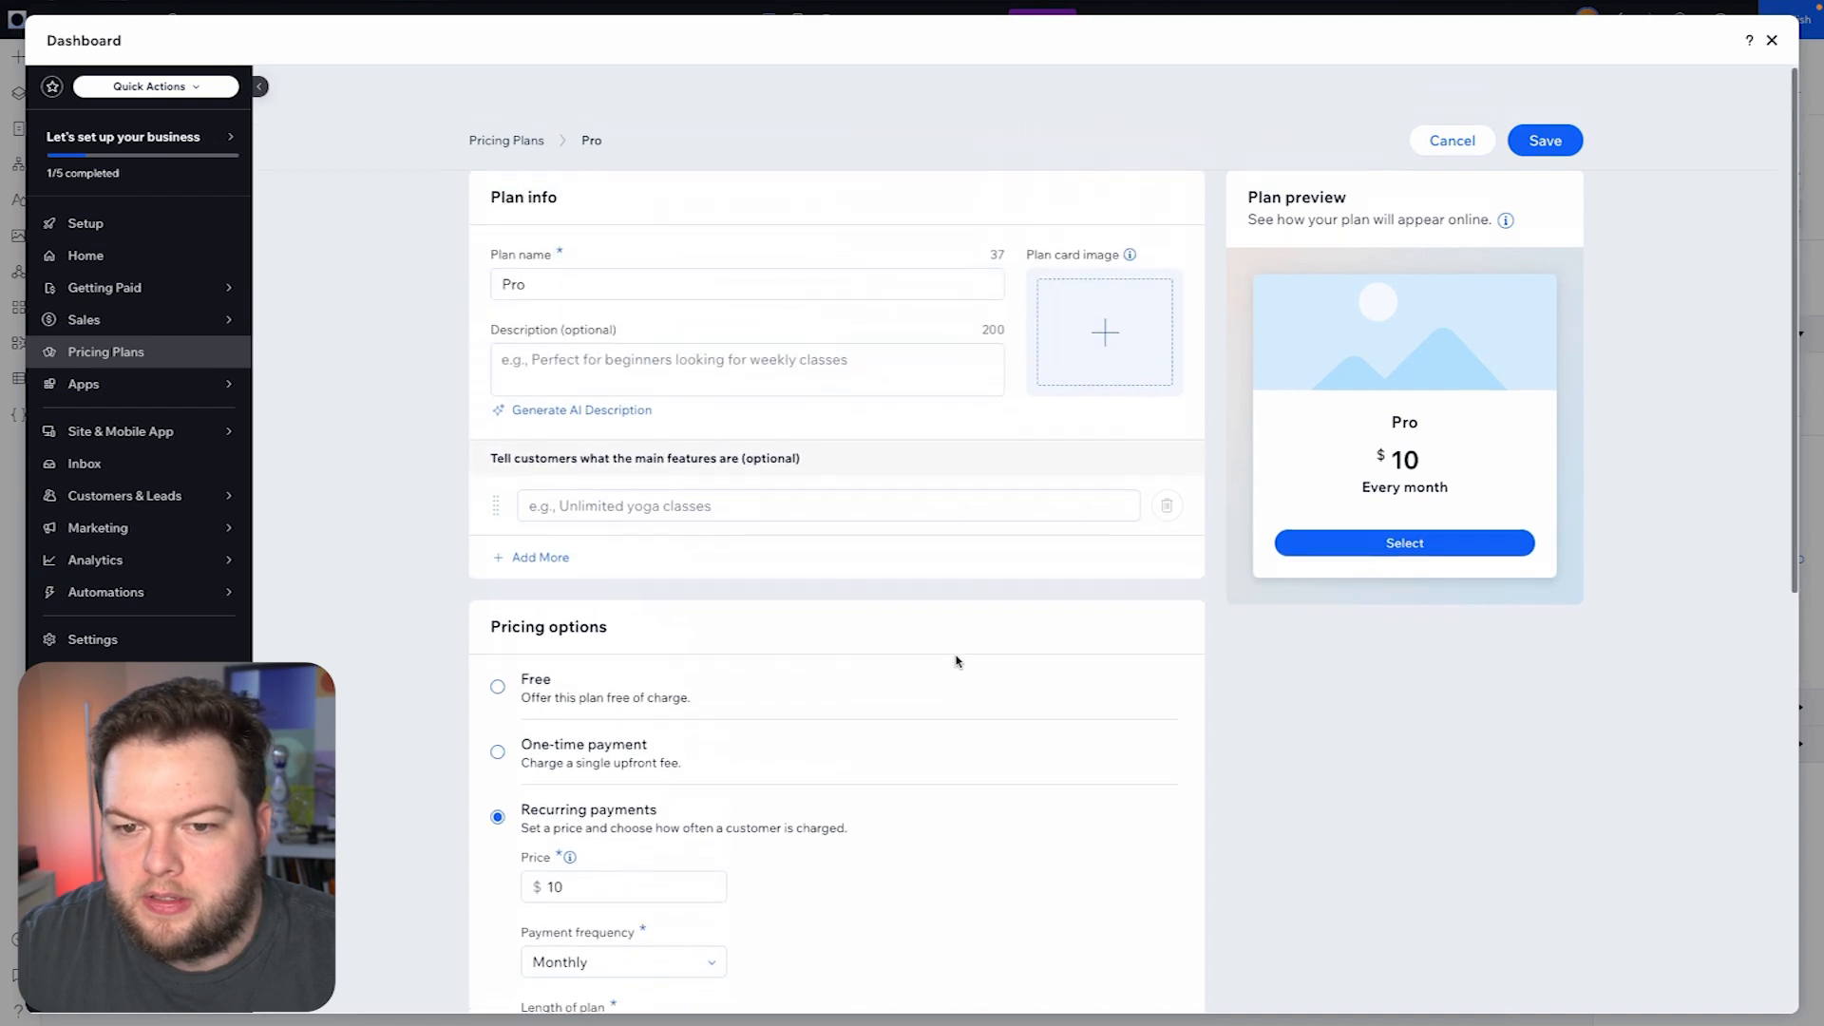
left_click(1549, 135)
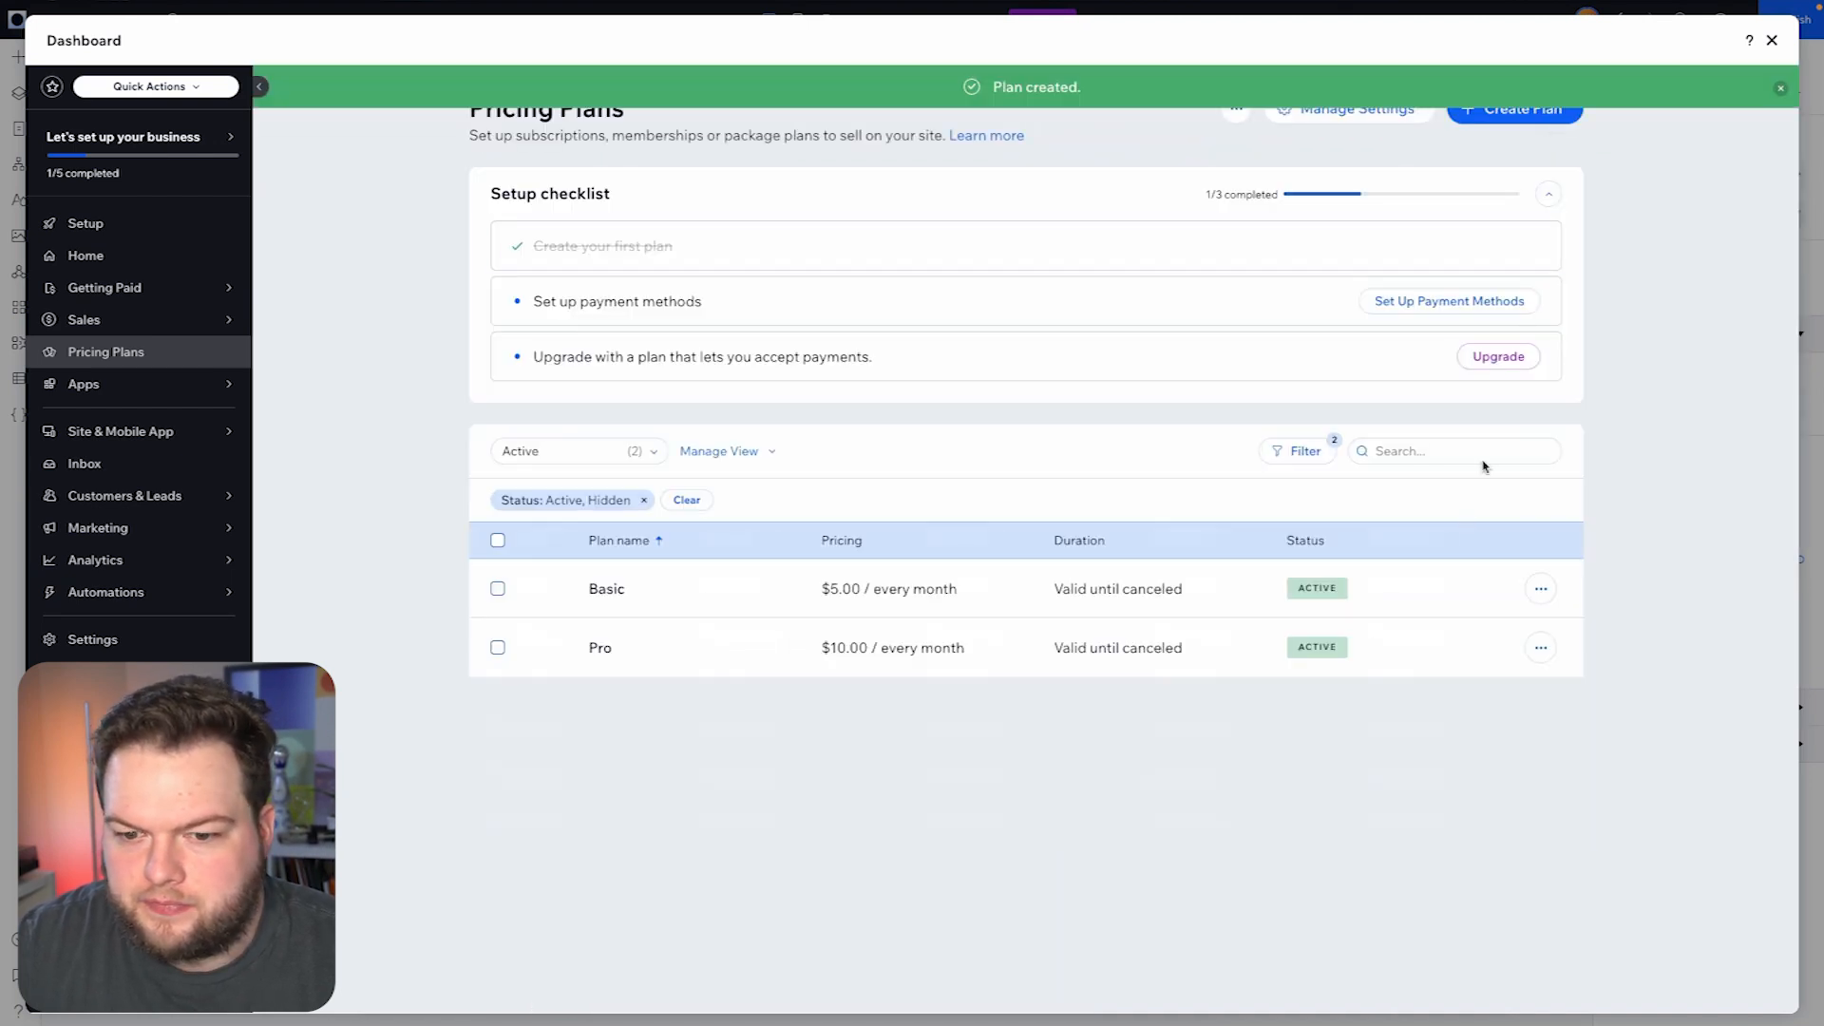
- Start a third pricing plan named Elite with a recurring price of $15
left_click(1517, 112)
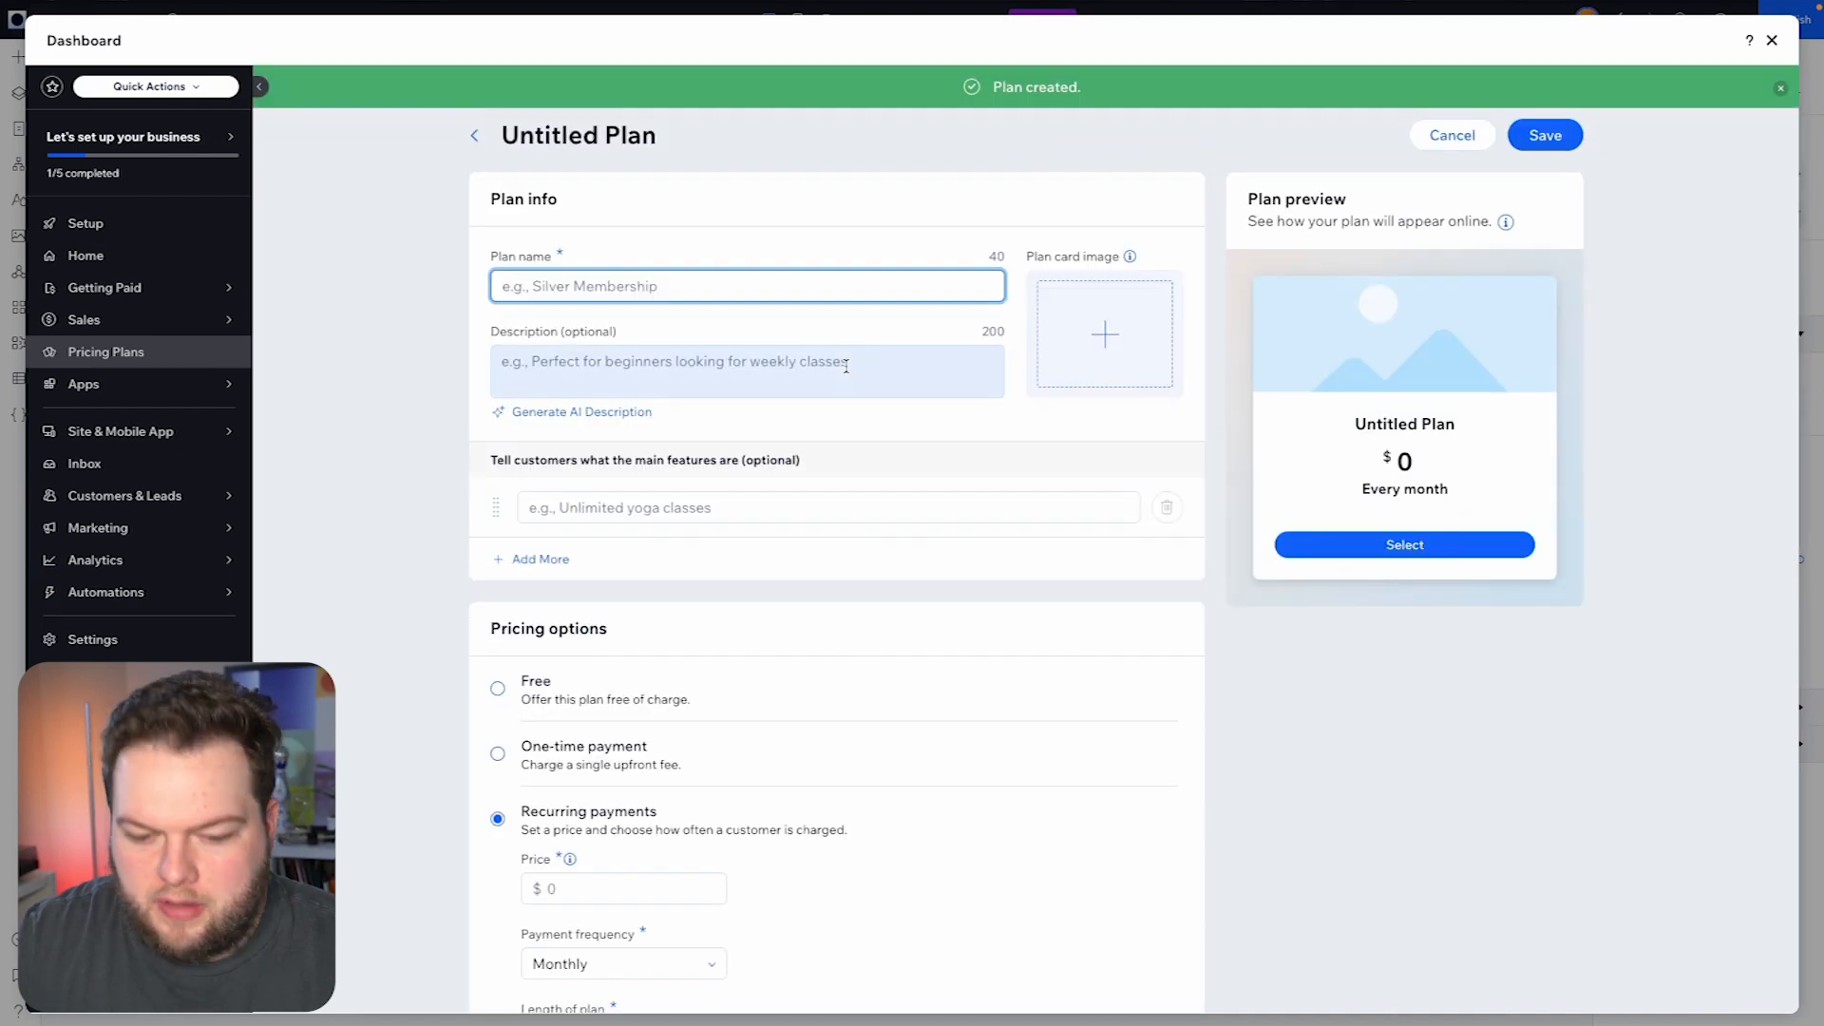
type("Elite")
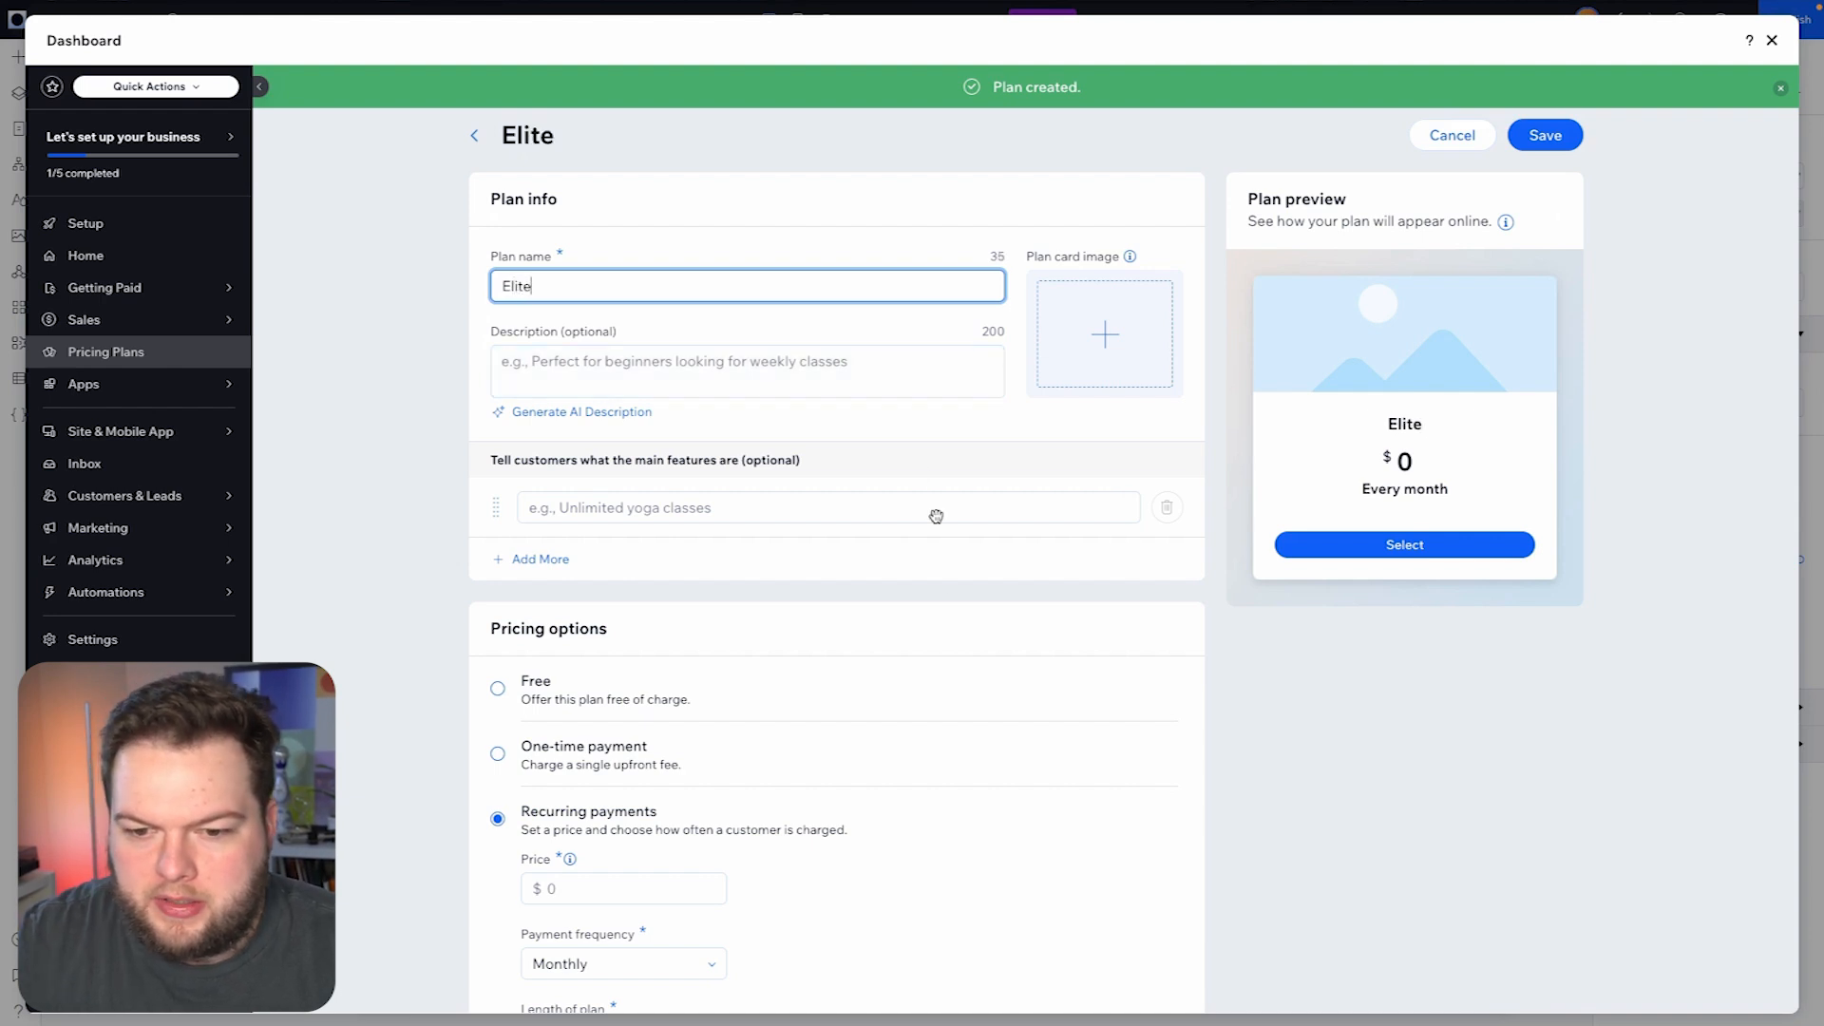
scroll(680, 700, "down", 2)
left_click(634, 712)
type("15")
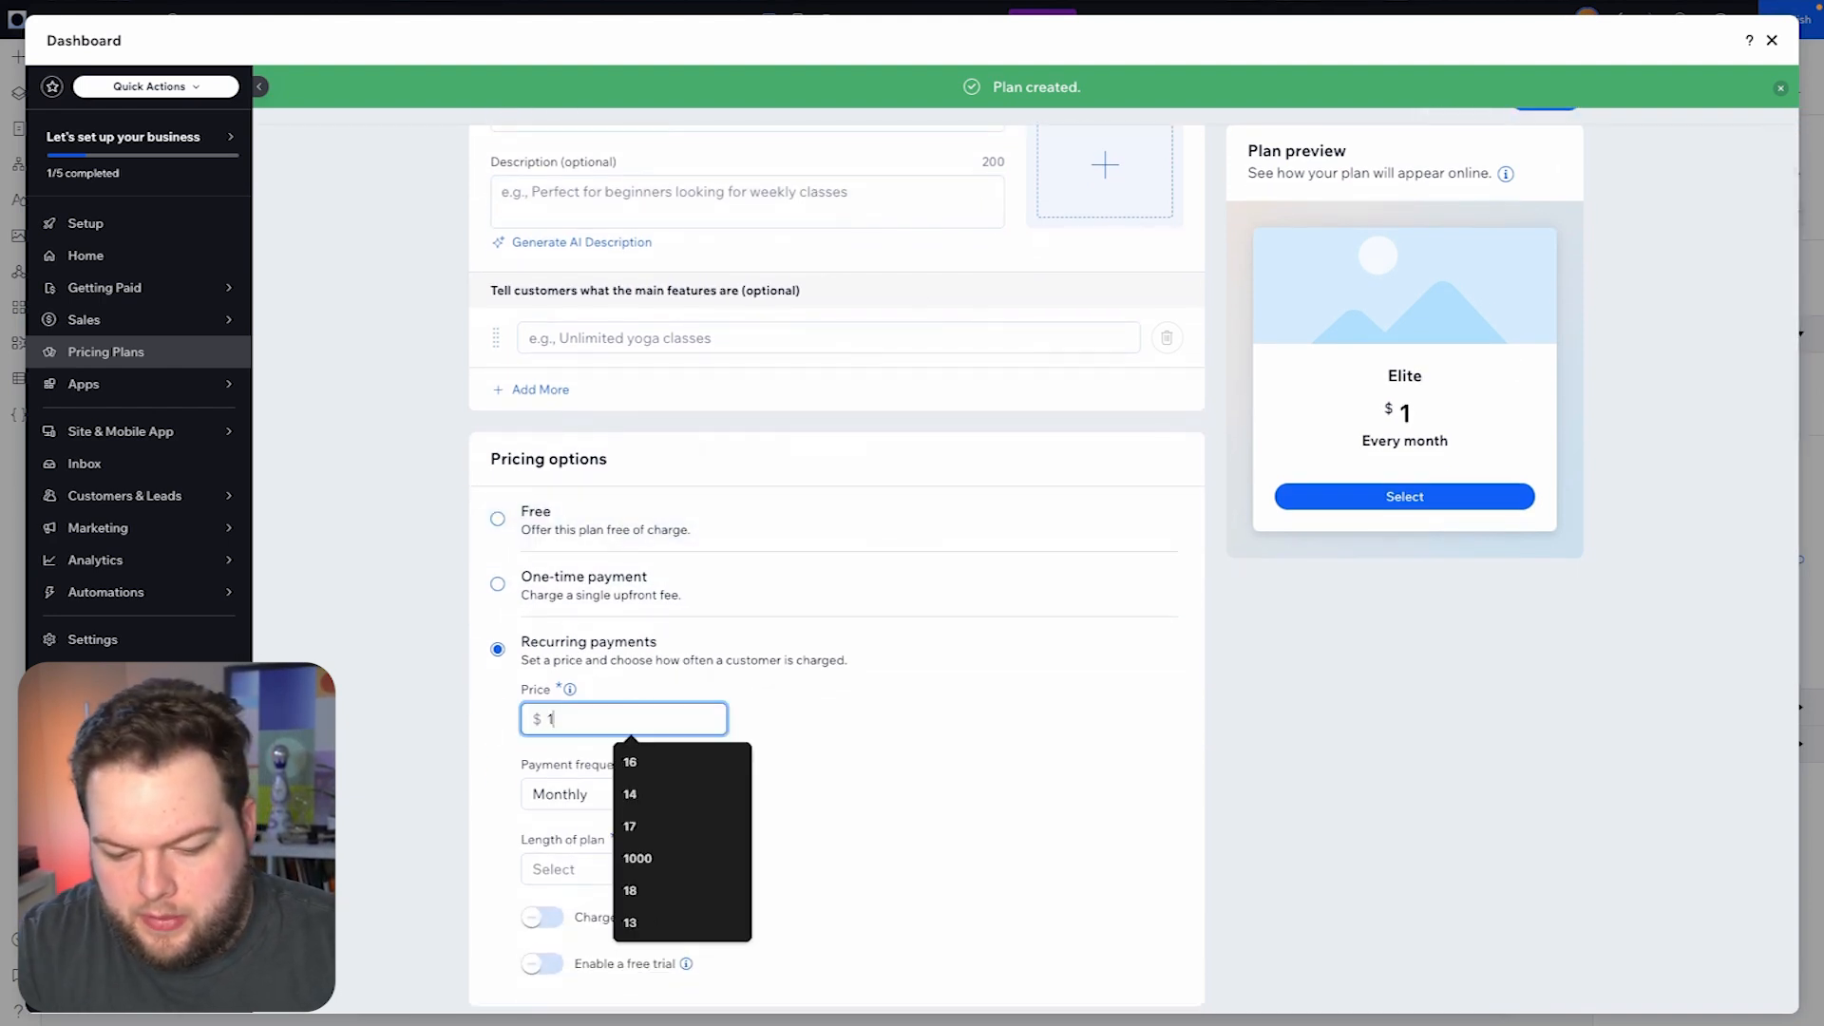
- Set the Elite plan's length to Until canceled and save the plan
scroll(864, 712, "down", 2)
left_click(703, 708)
left_click(620, 834)
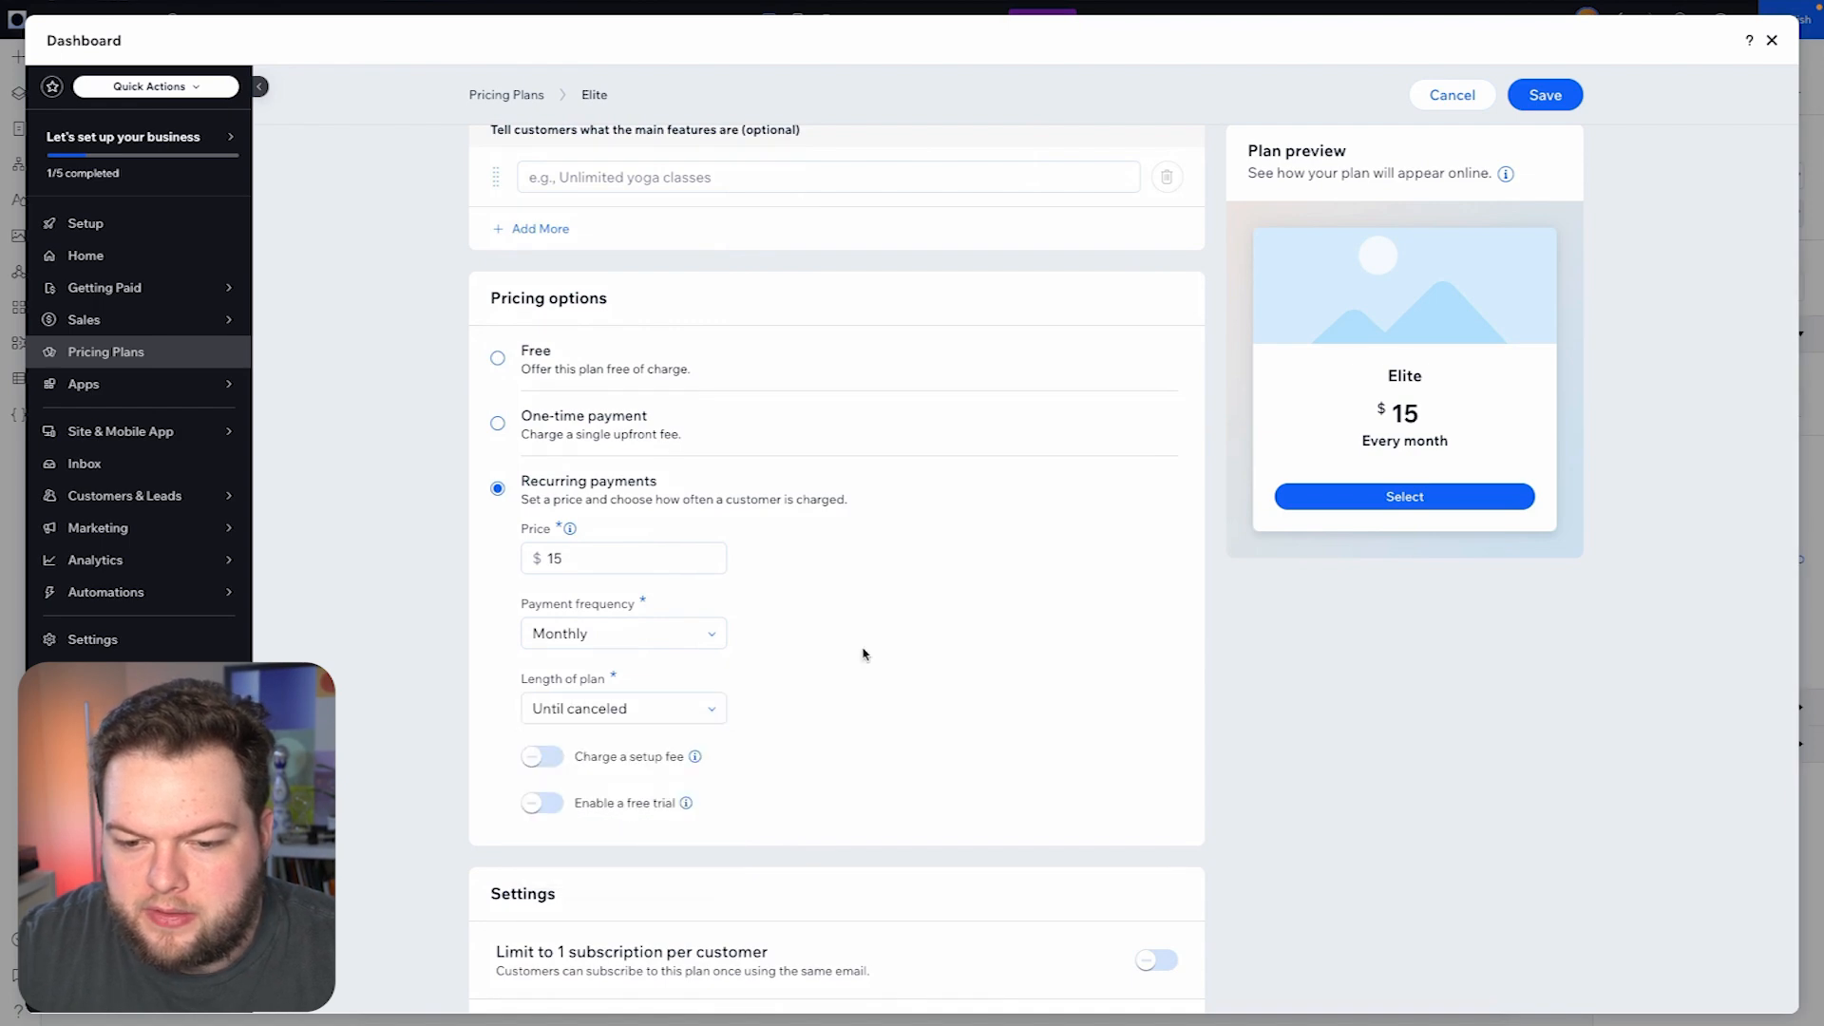
scroll(864, 652, "up", 4)
left_click(1543, 135)
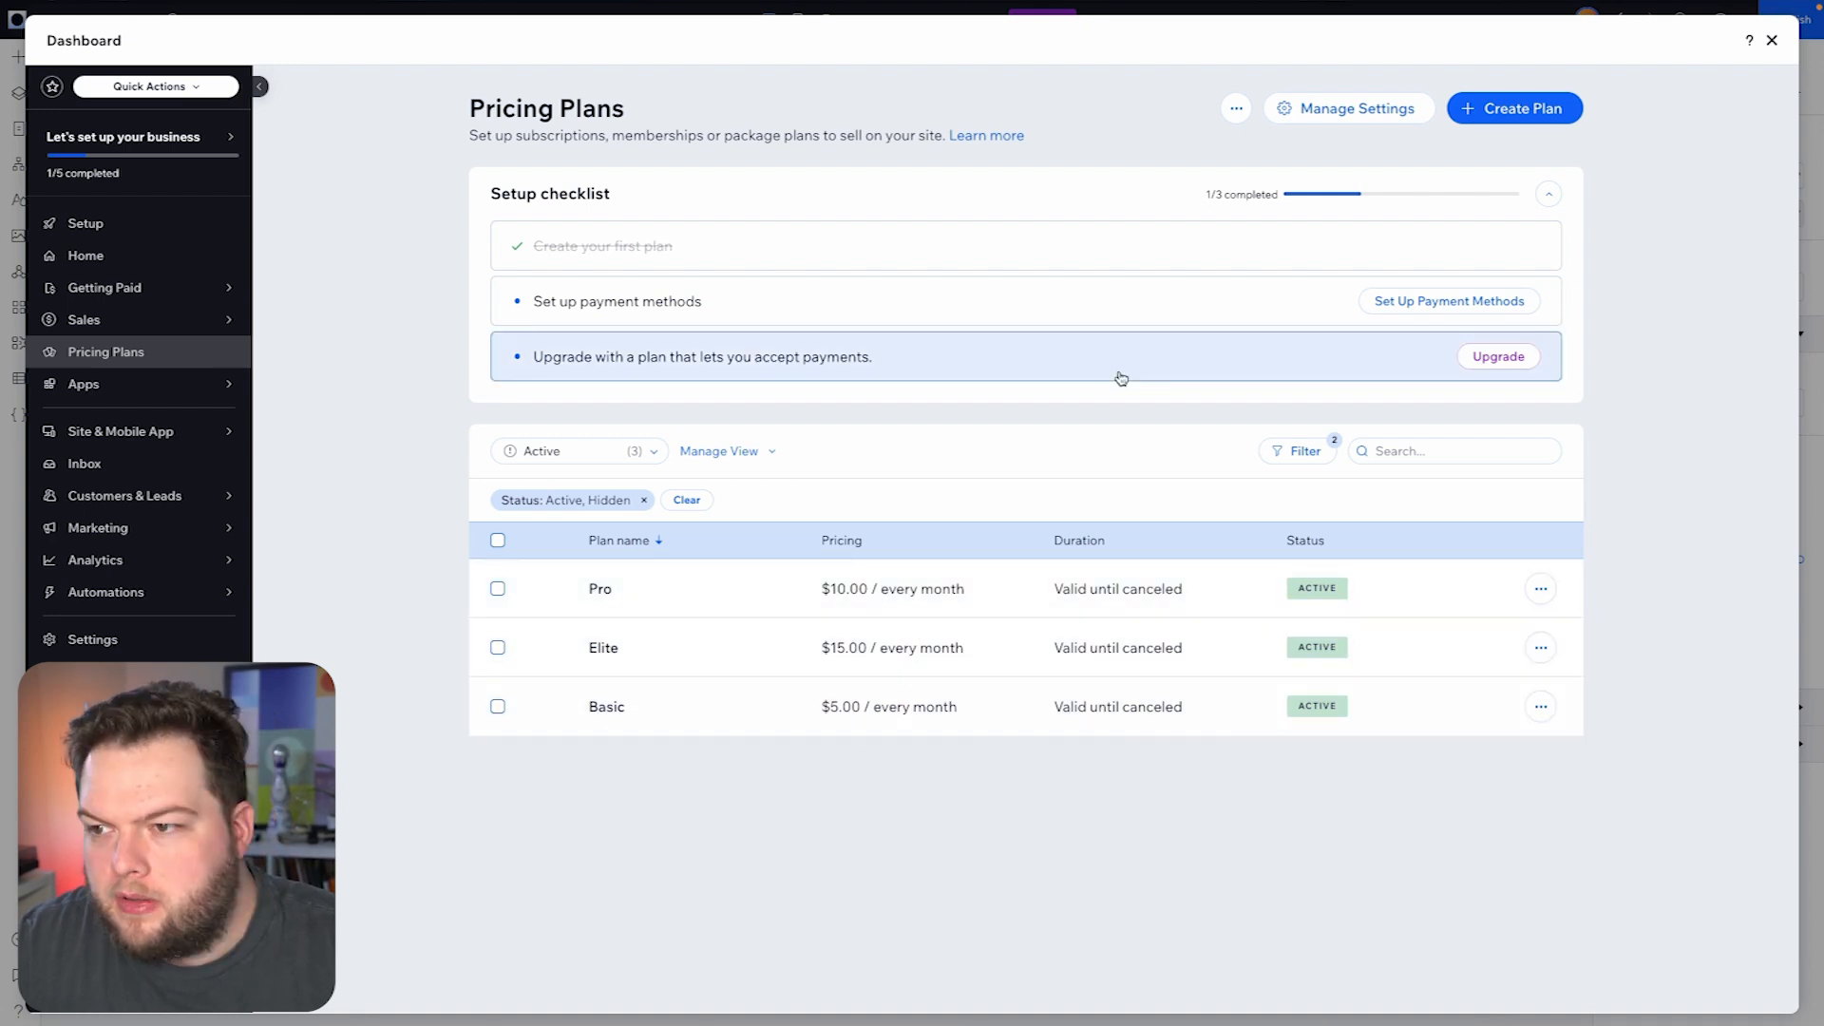
- Start a new pricing plan named "Basic - Annual"
left_click(1517, 110)
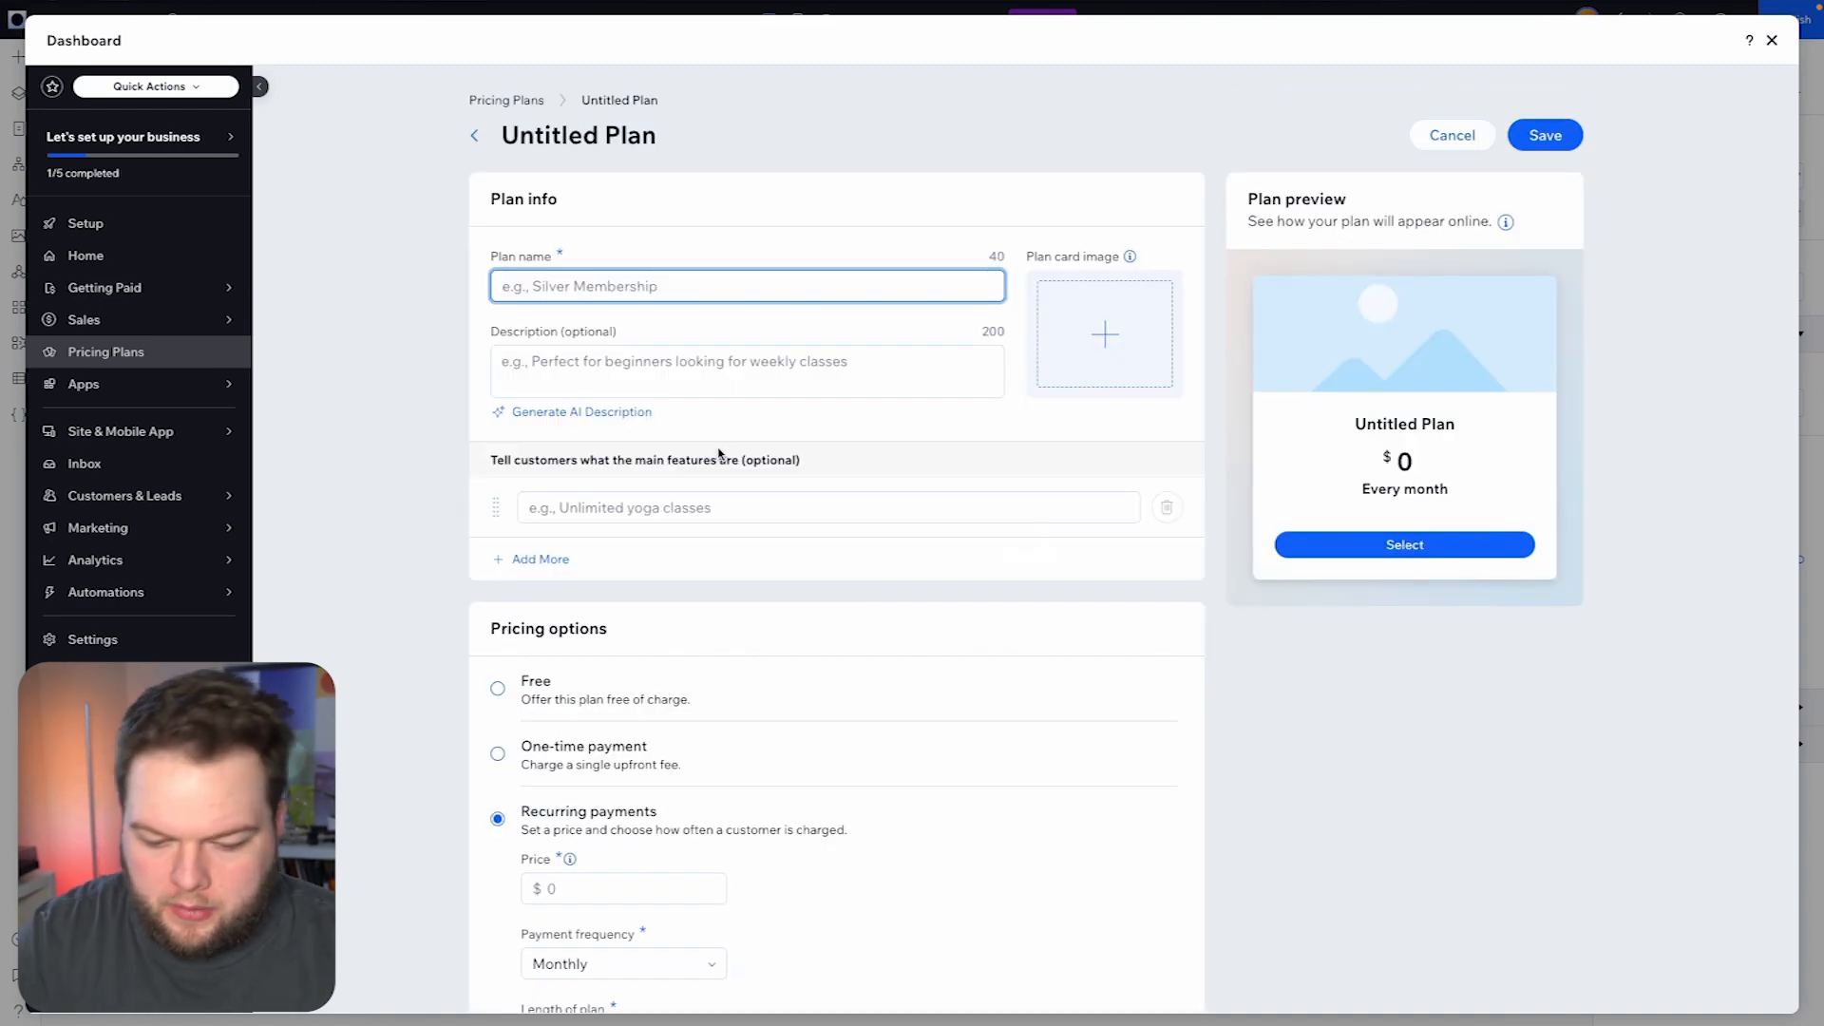
type("Basic - Annual")
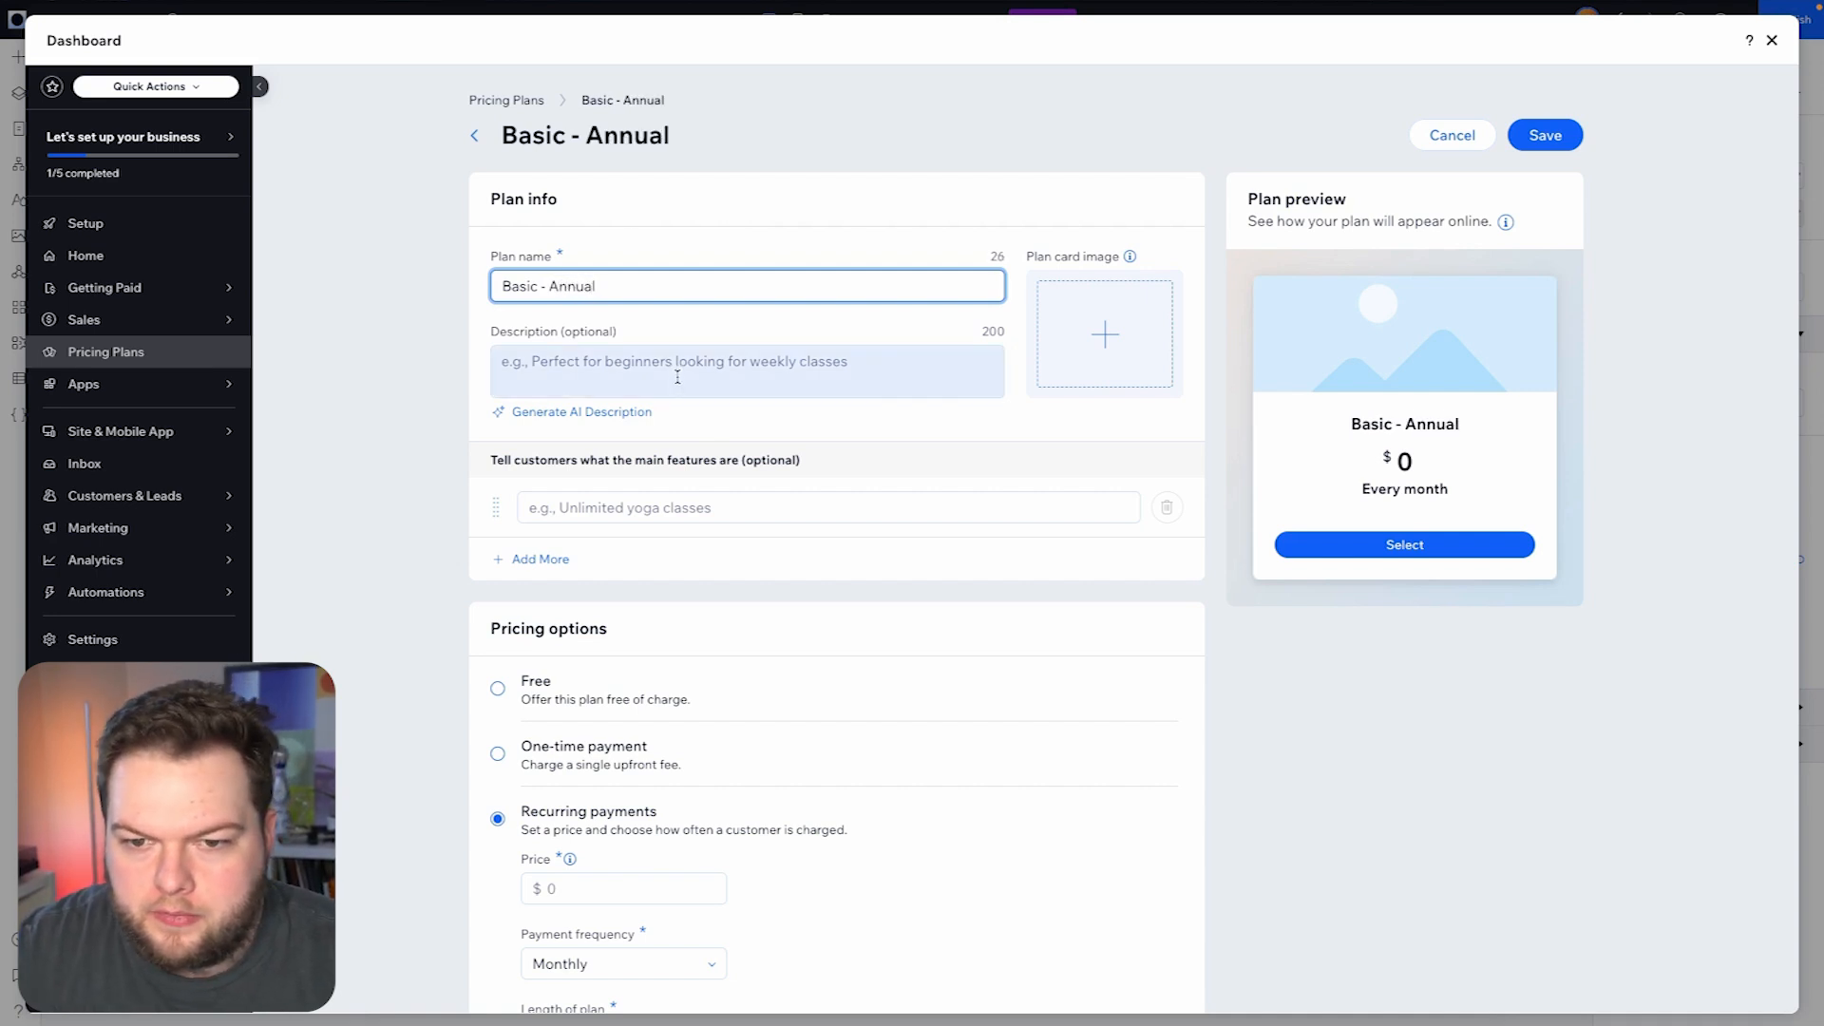
- Set the Basic - Annual plan's payment frequency to Yearly and its length to Until canceled
scroll(549, 684, "down", 4)
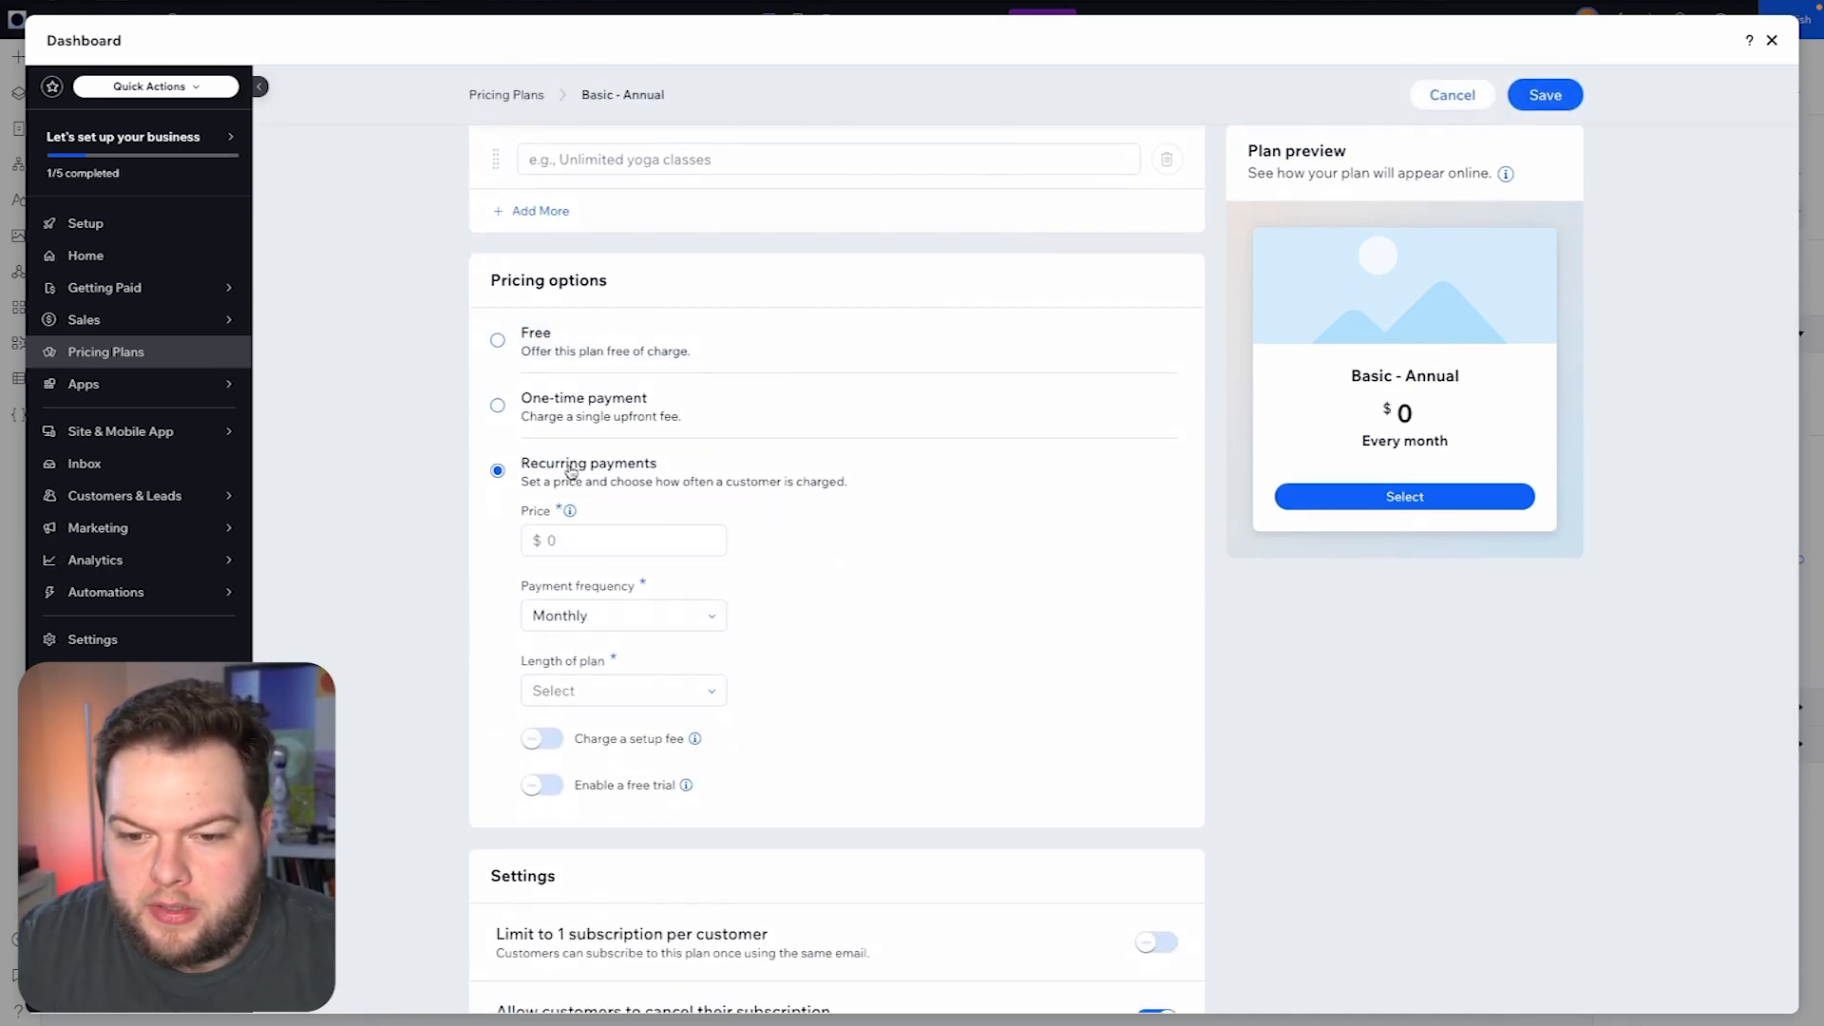
left_click(589, 618)
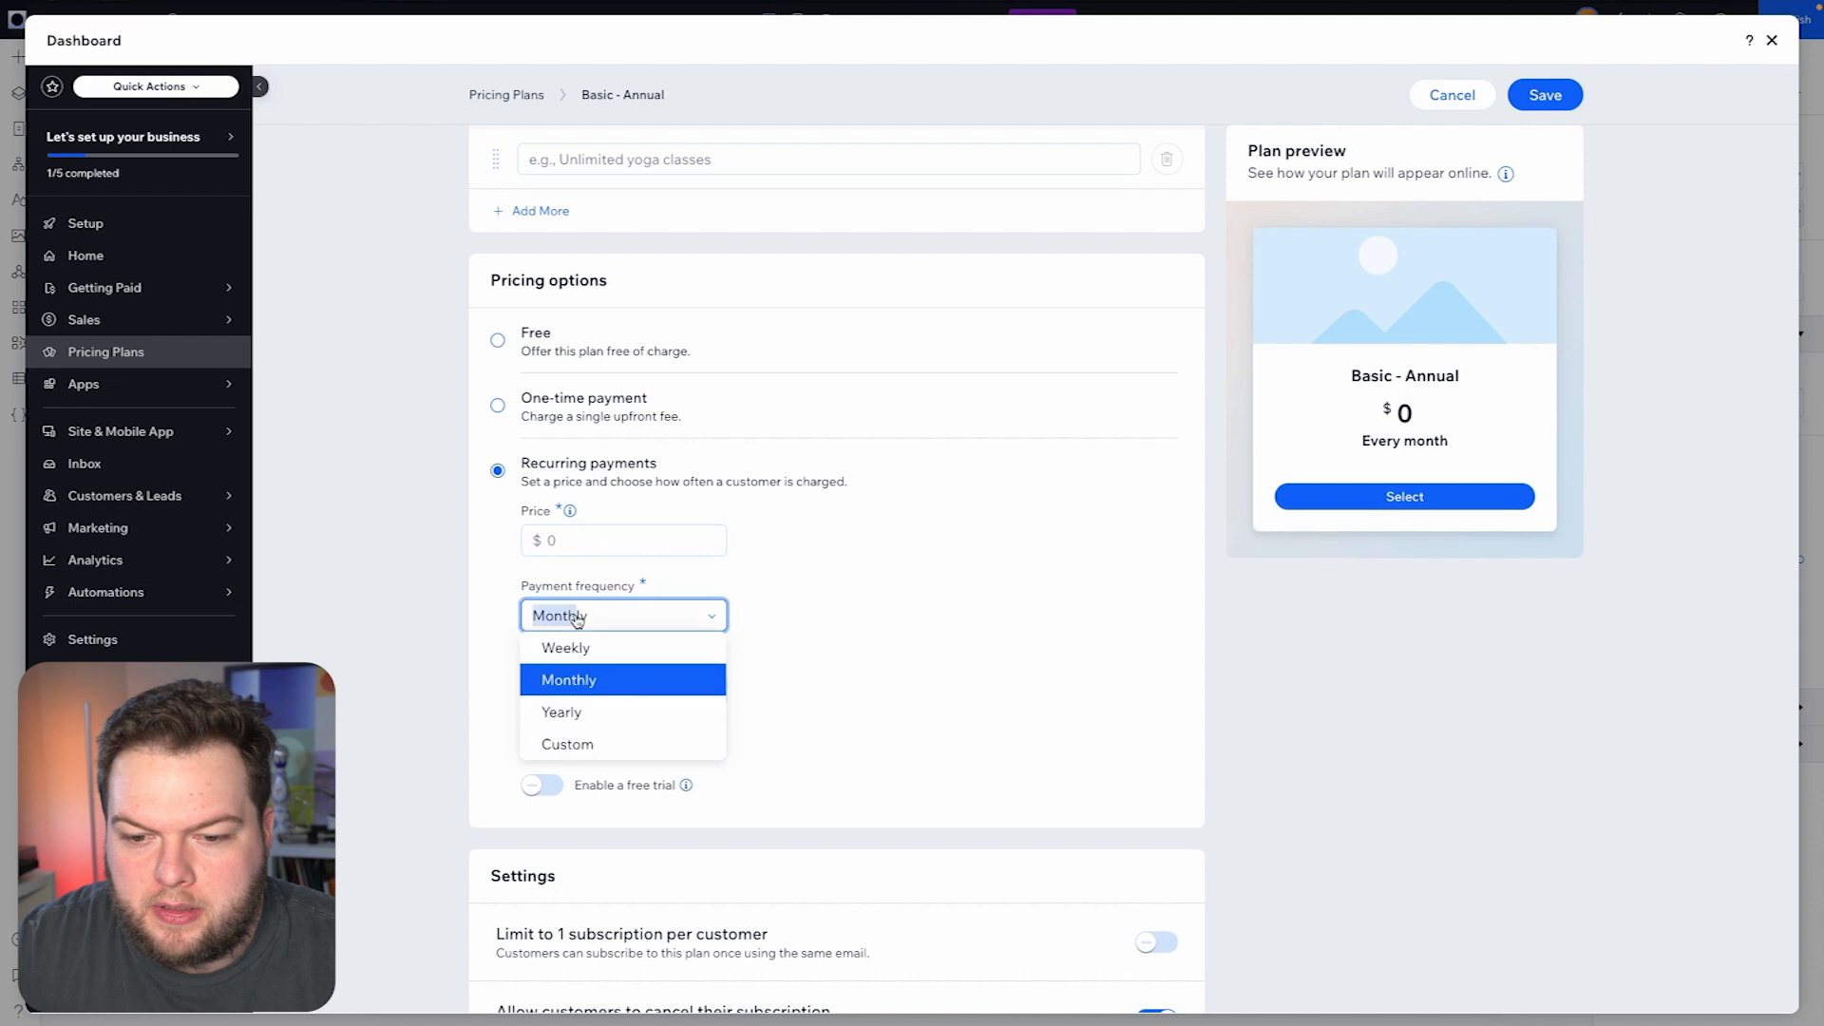
left_click(586, 720)
left_click(591, 695)
left_click(615, 821)
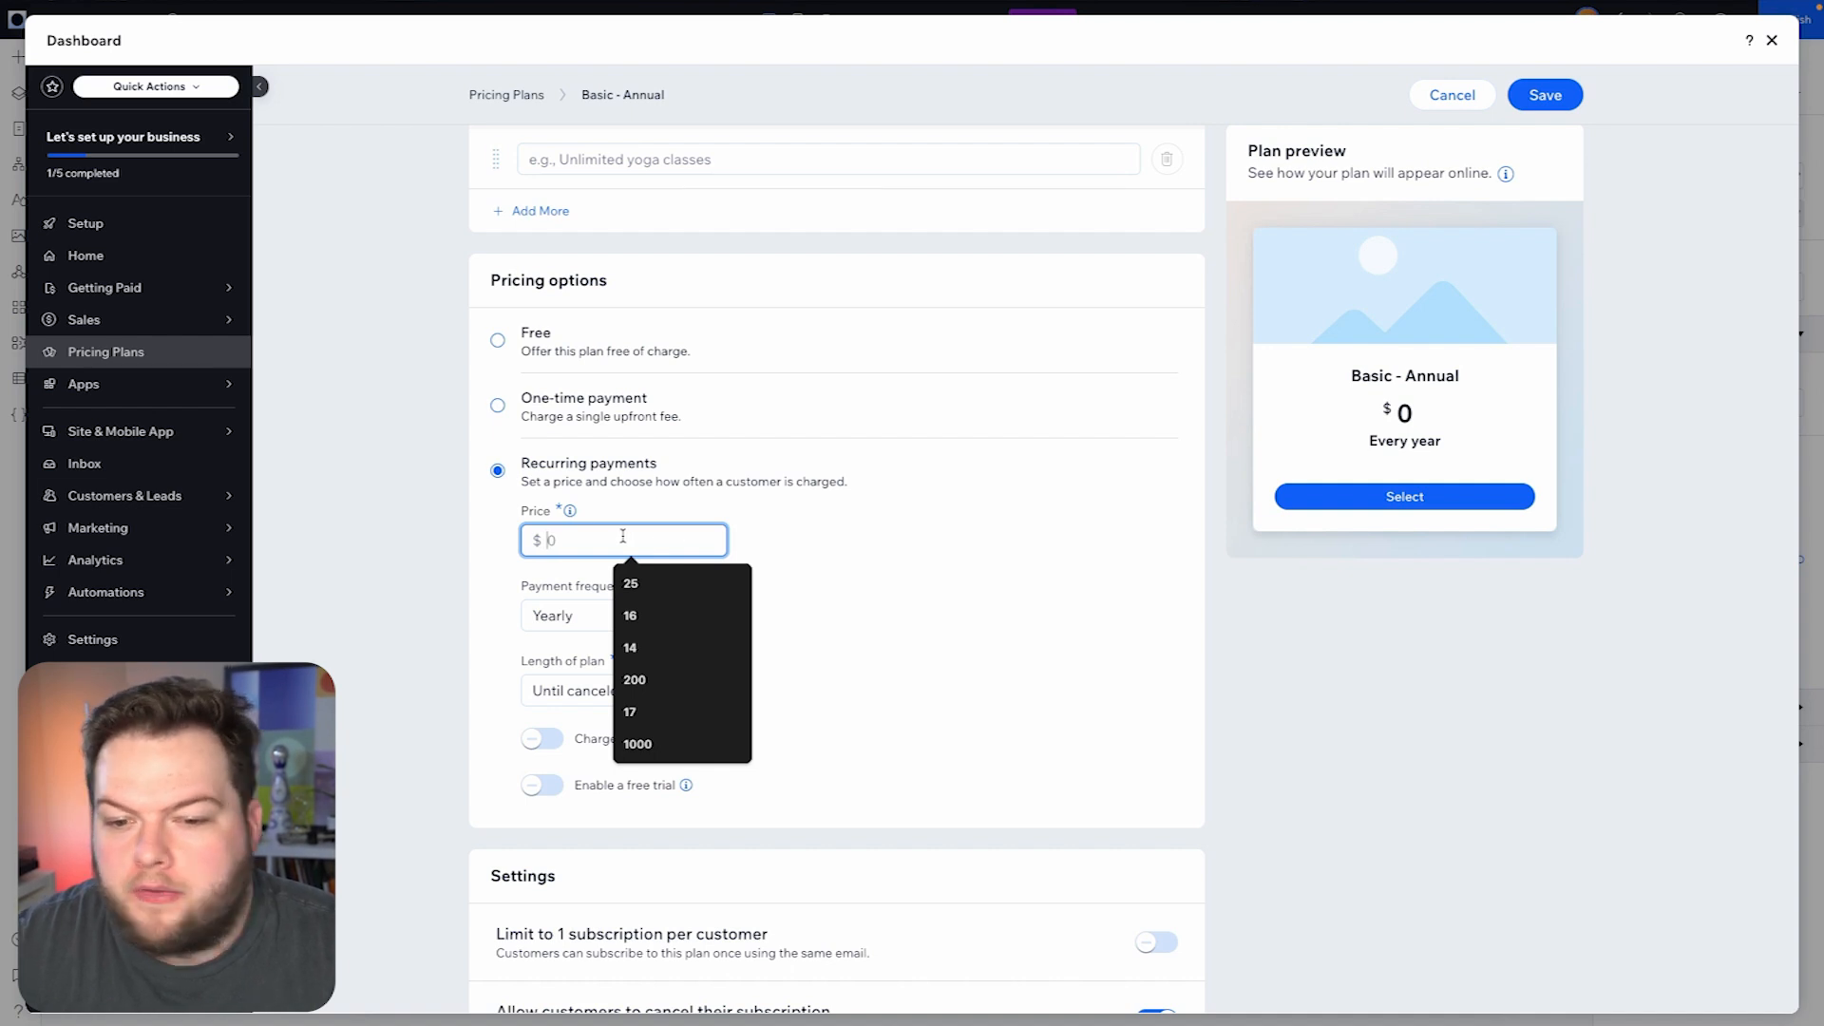
- Set the Basic - Annual plan's price to $50 and save the plan
type("50")
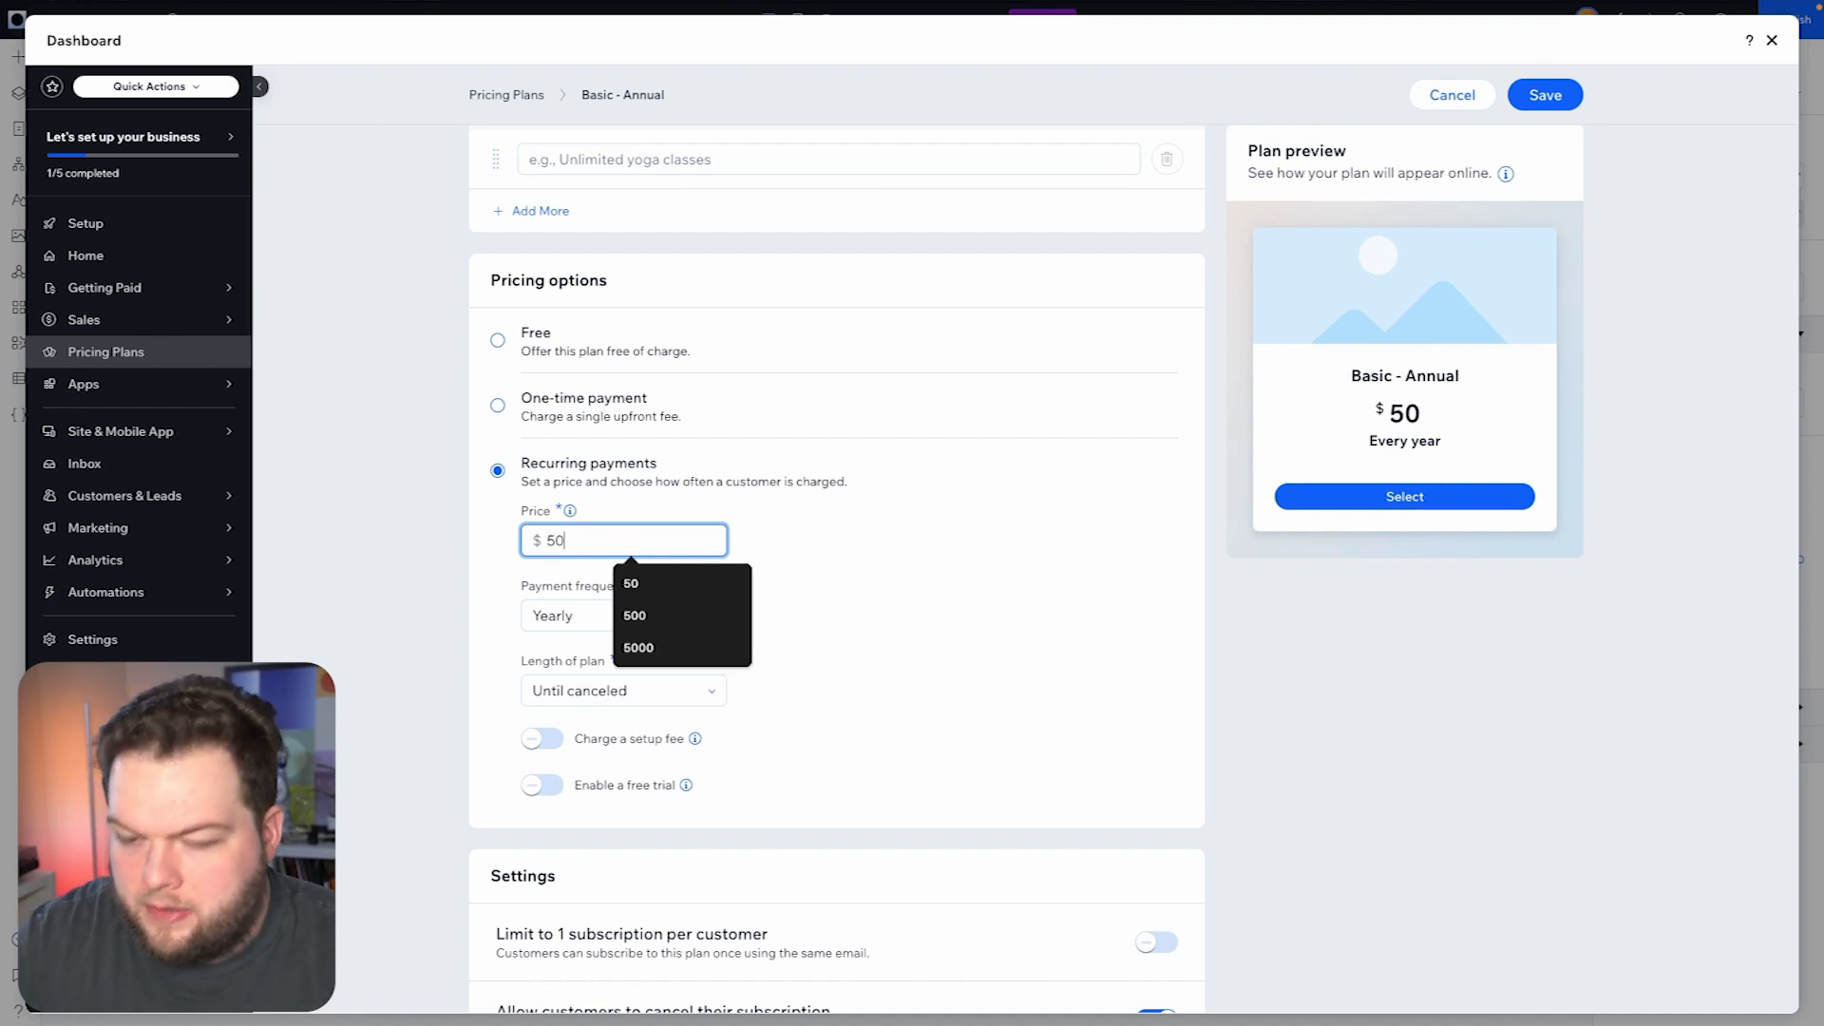
left_click(836, 542)
scroll(836, 542, "up", 3)
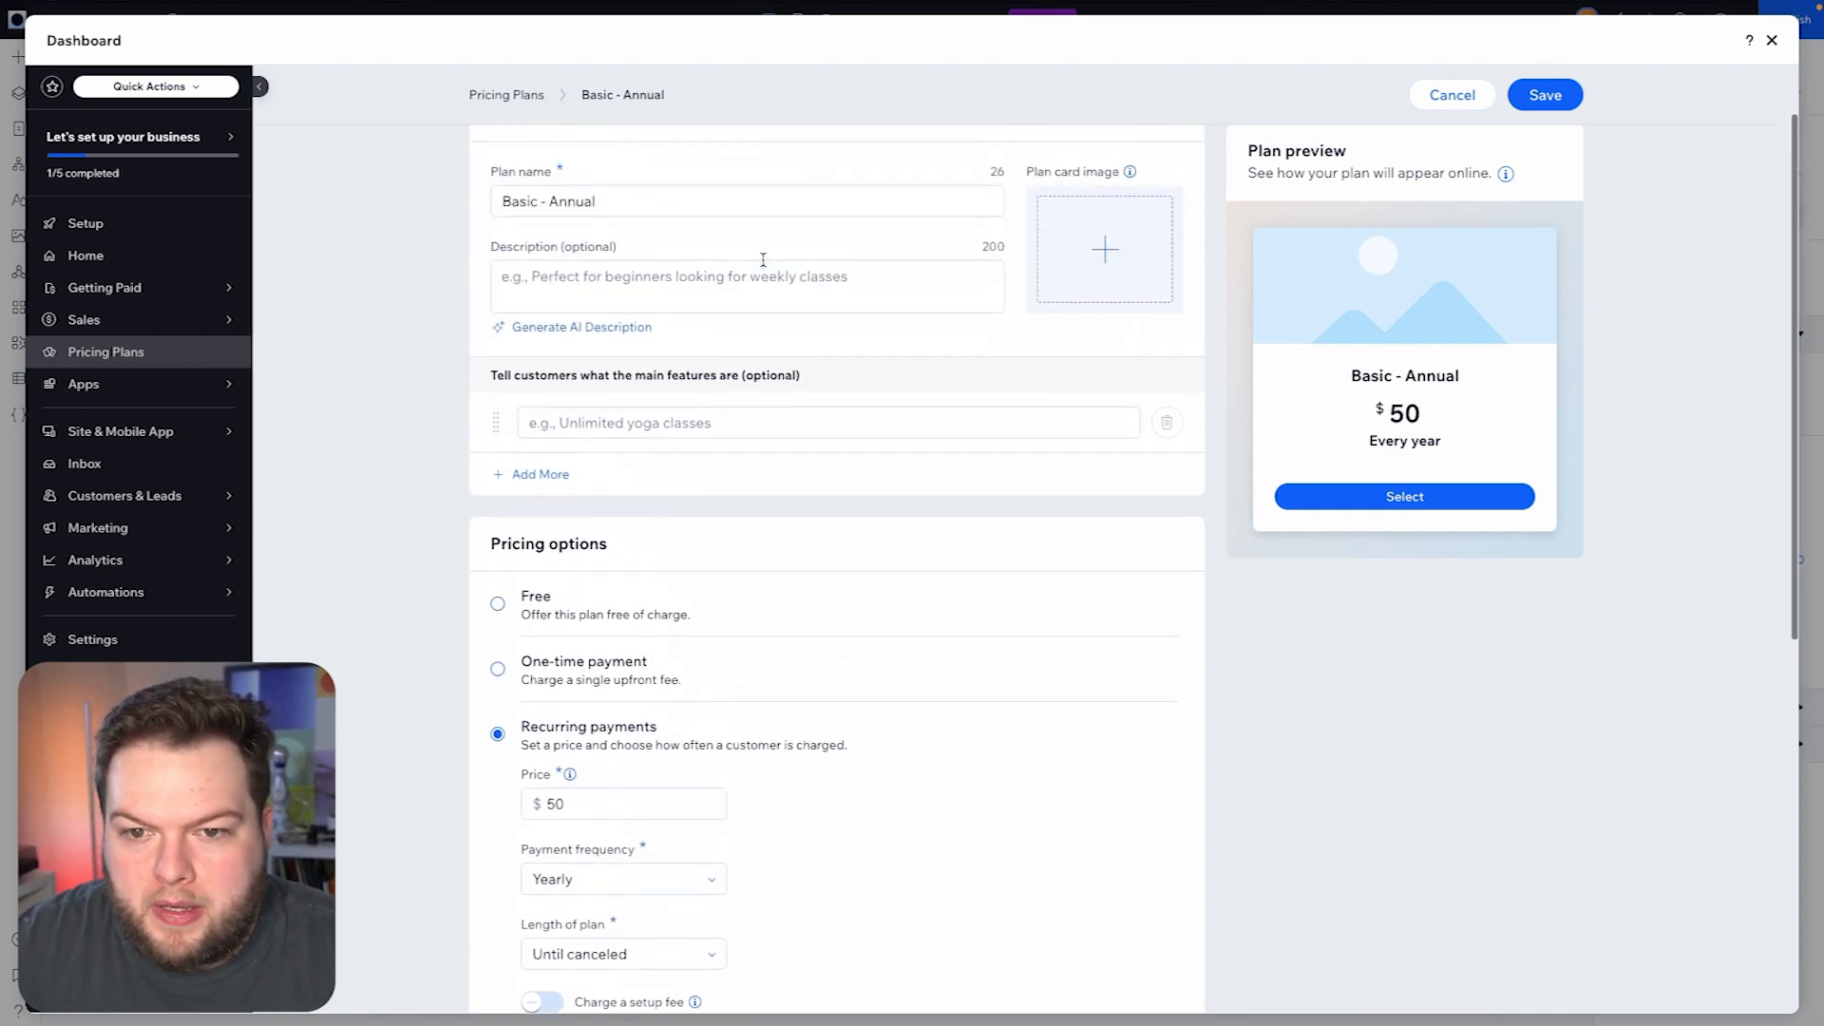
left_click(1545, 96)
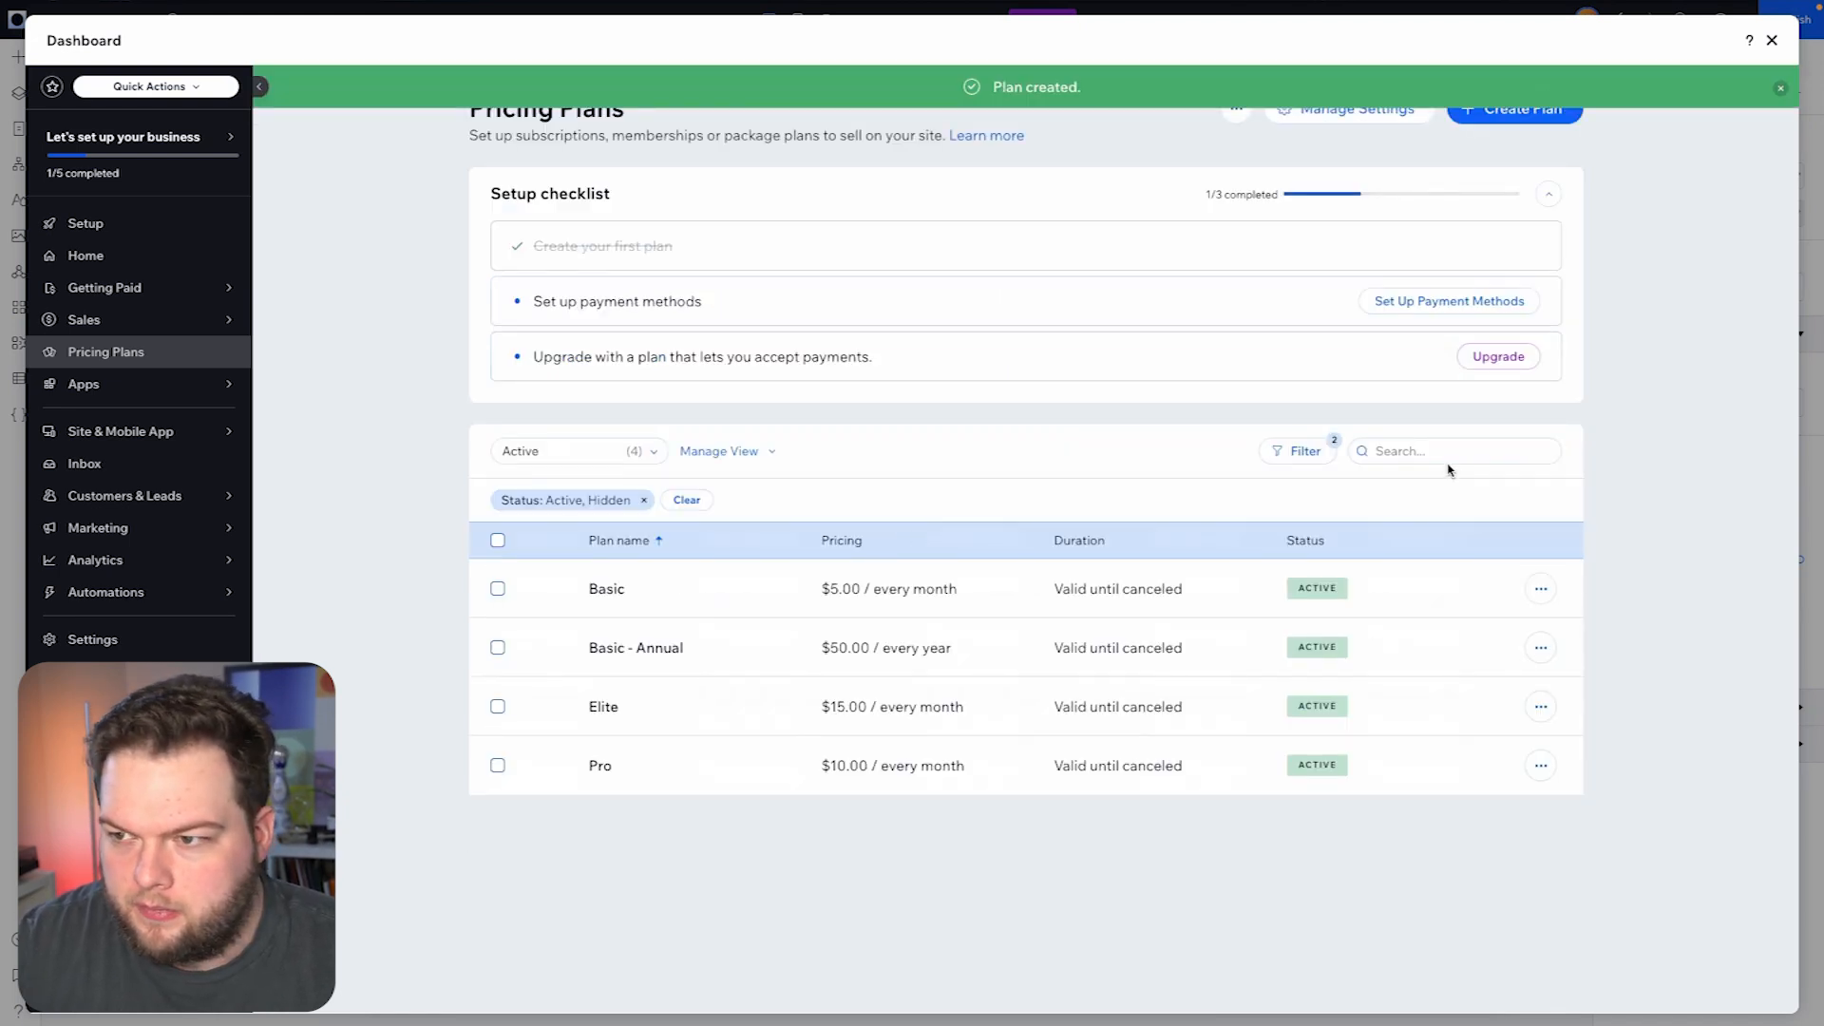
- Start a new pricing plan named "Pro - Annual"
left_click(1504, 118)
type("Pro ")
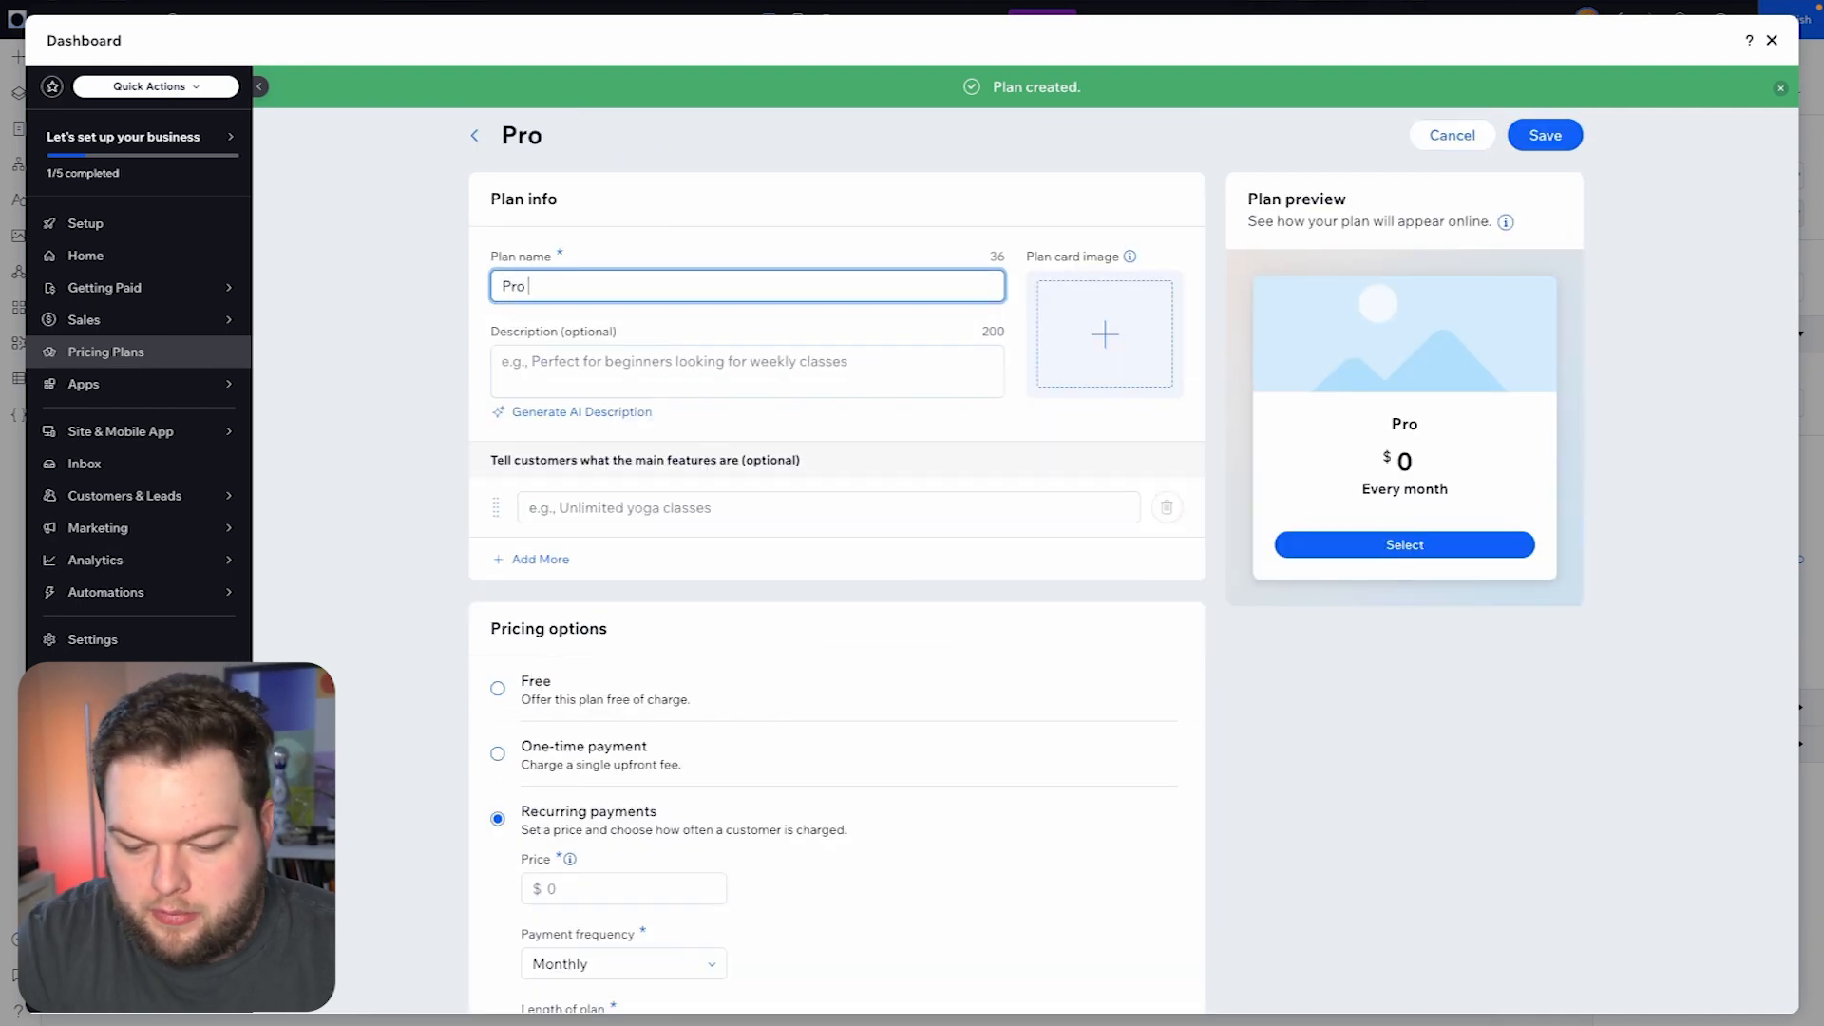
type("- Annual")
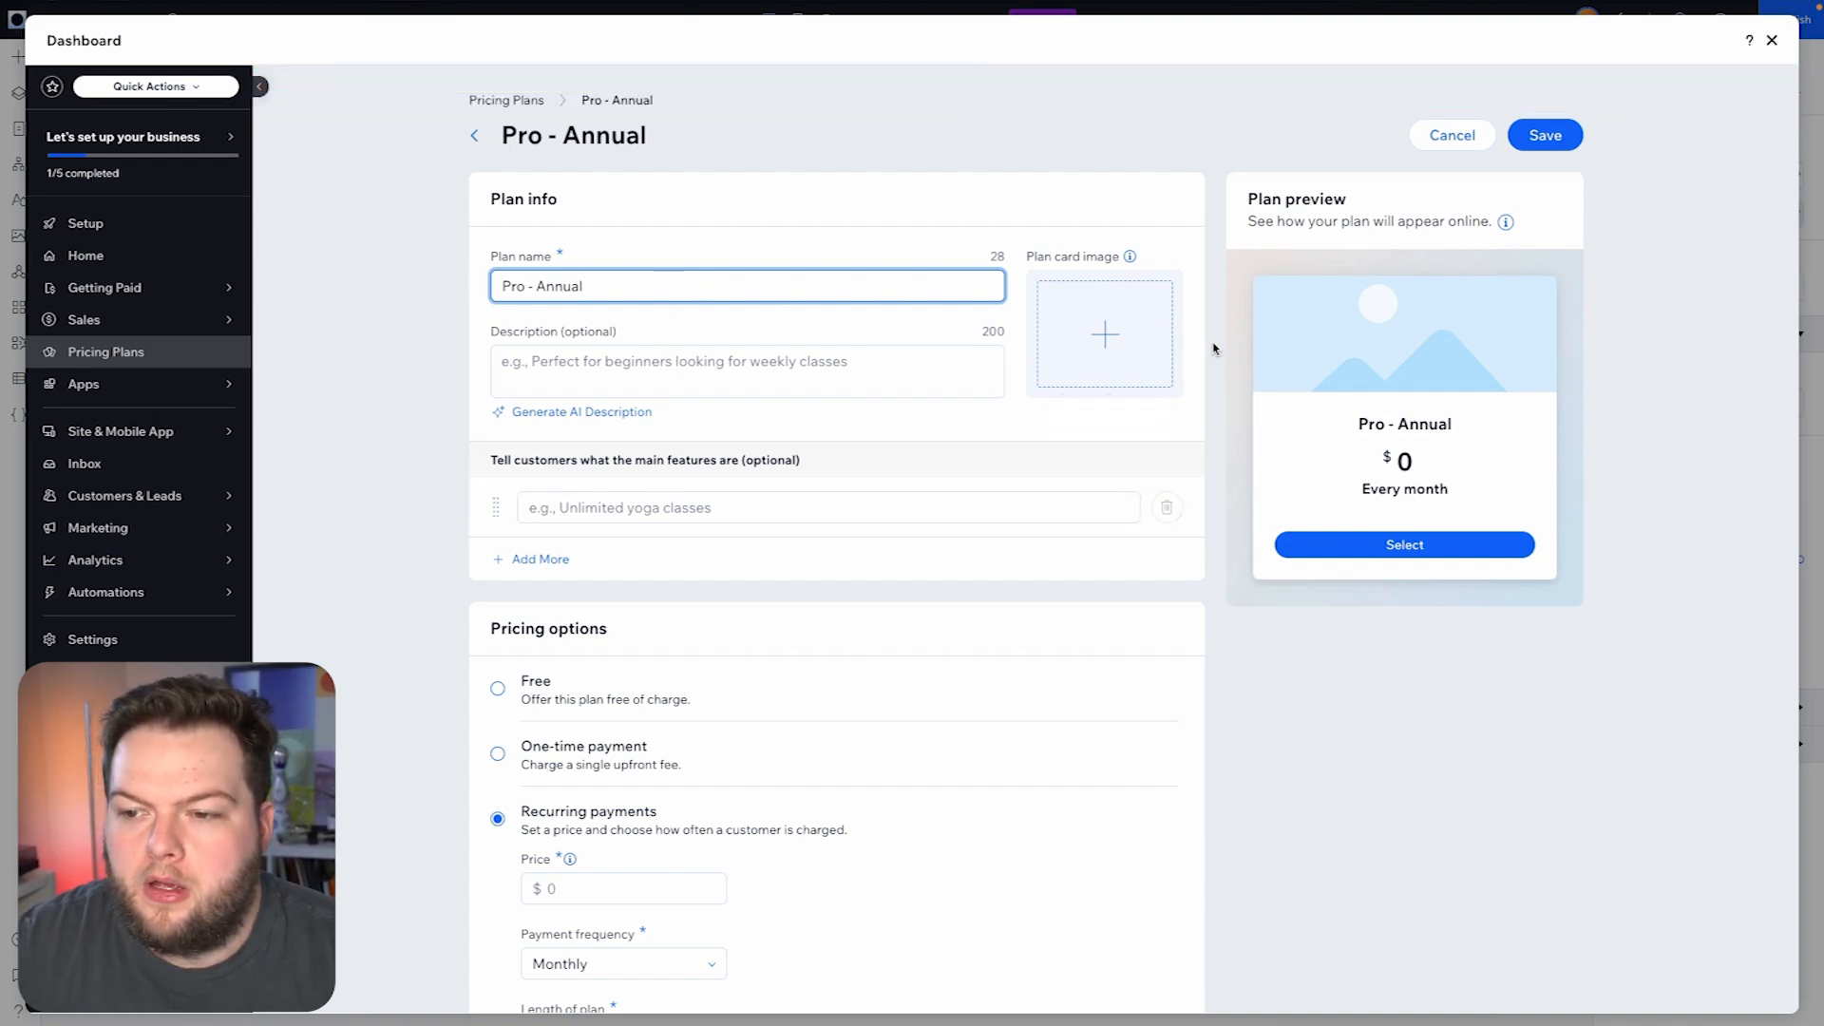
- Set the Pro - Annual plan's payment frequency to Yearly and its length to Until canceled
scroll(1213, 349, "down", 4)
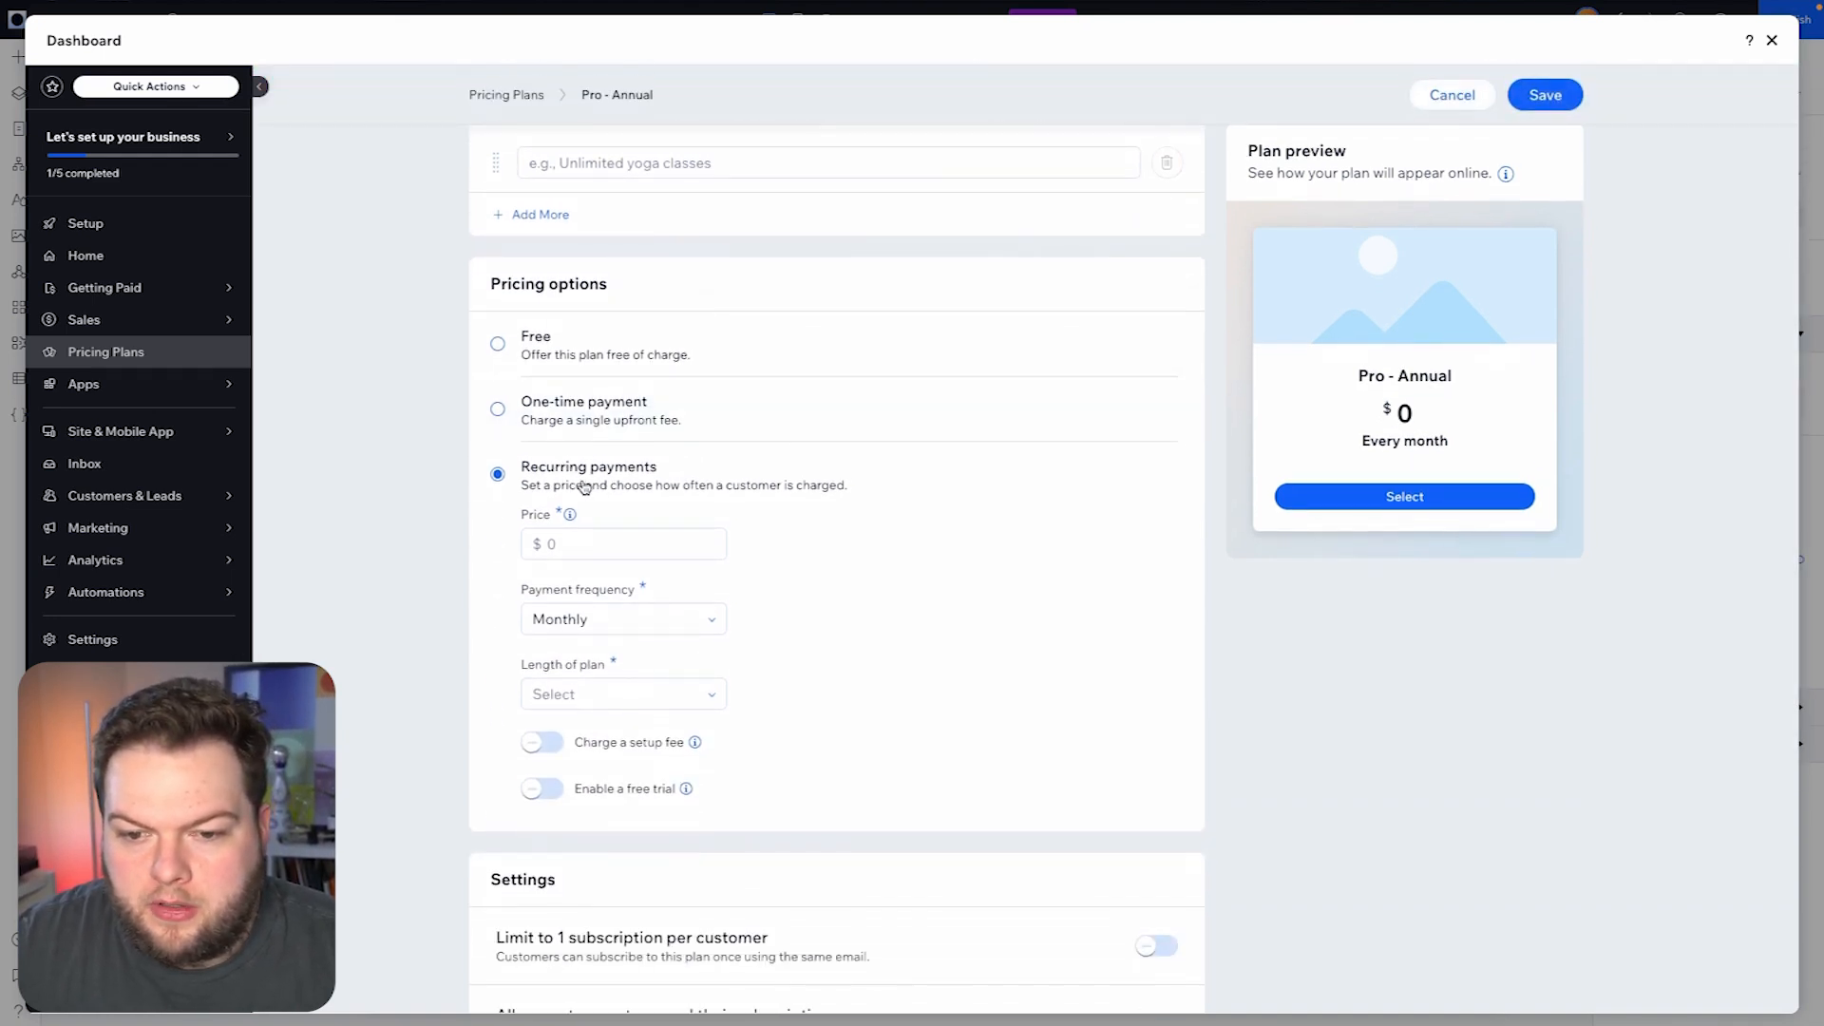
left_click(601, 627)
left_click(607, 716)
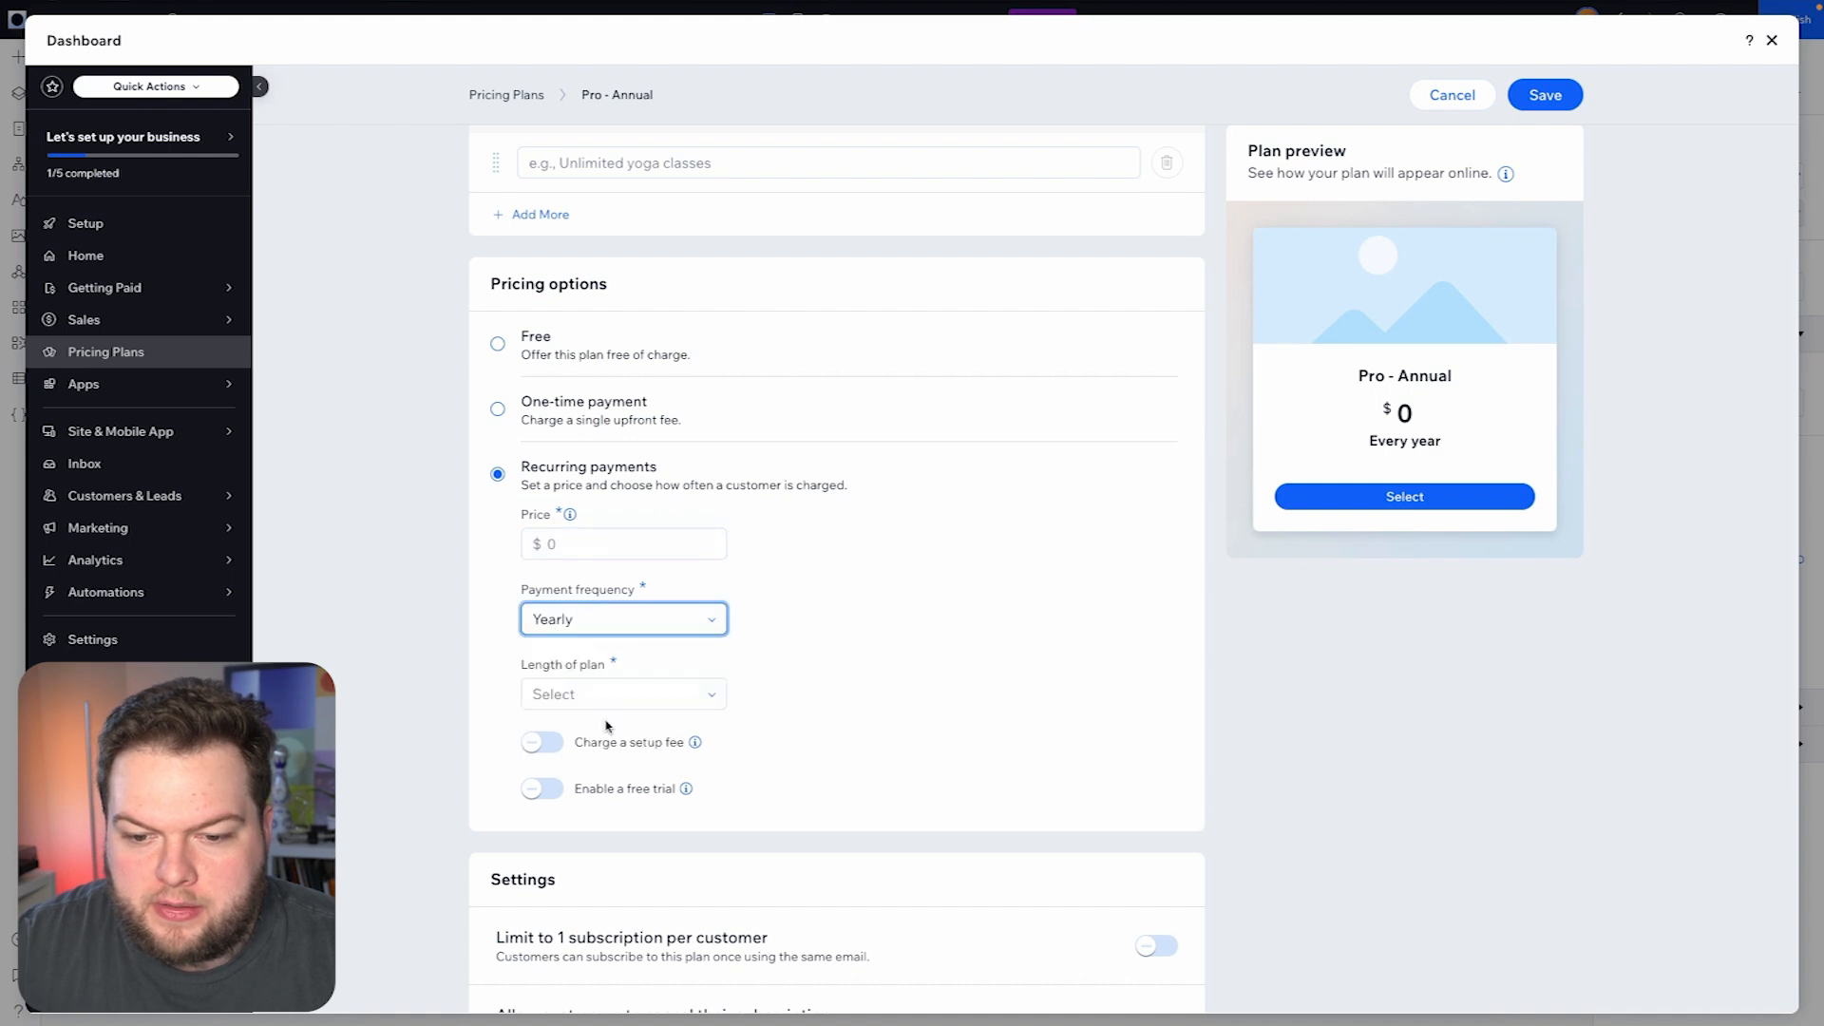
left_click(567, 697)
left_click(590, 827)
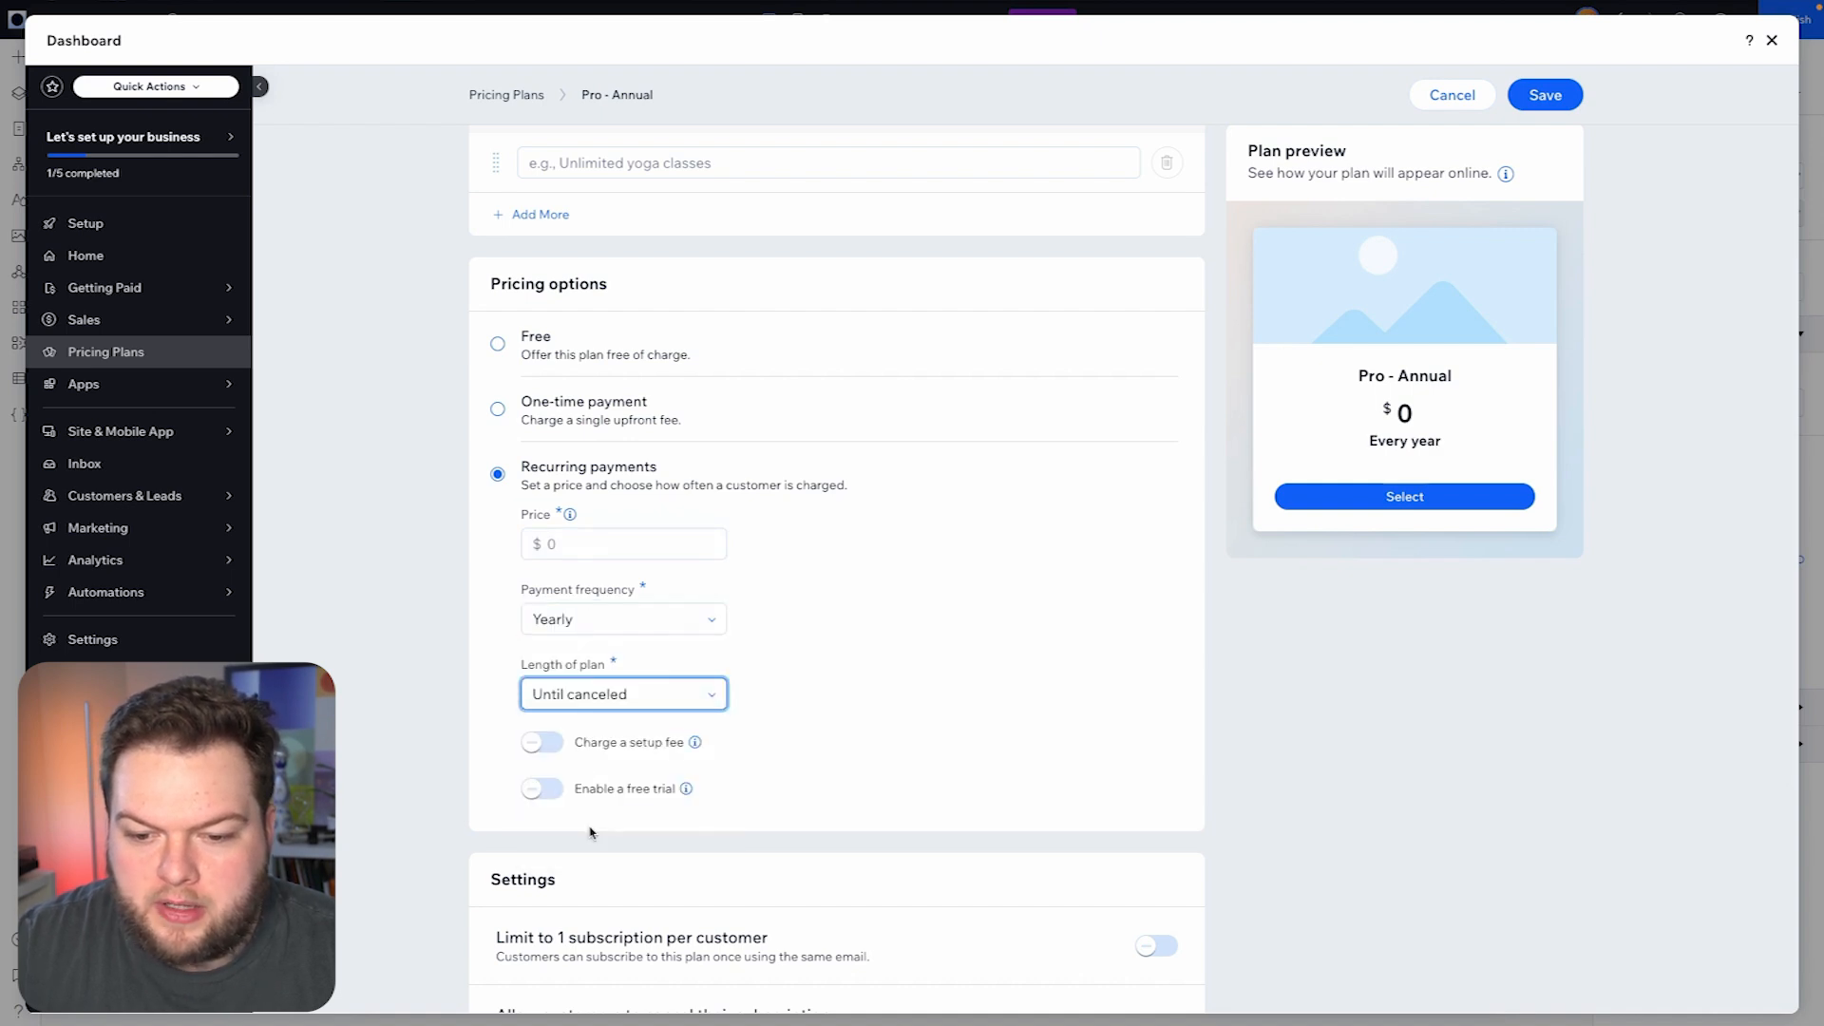
- Set the Pro - Annual plan's price to $100 and save the plan
left_click(591, 536)
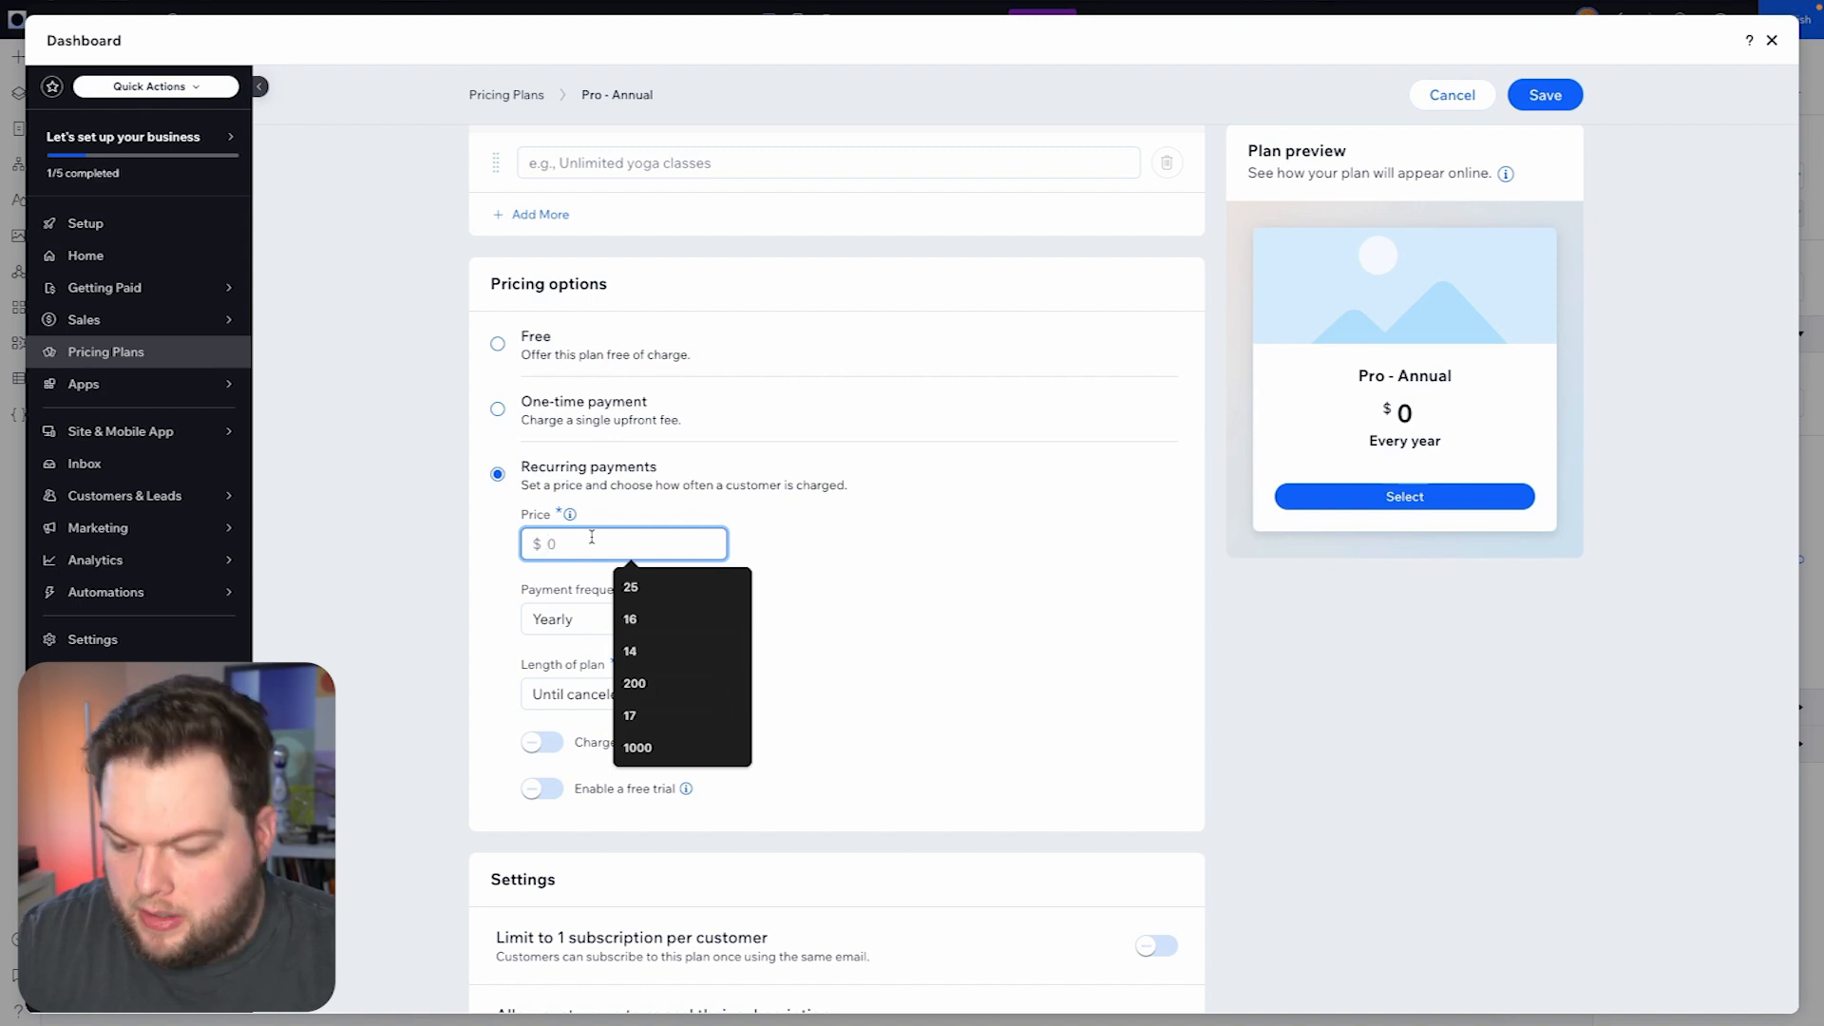
type("100")
left_click(876, 563)
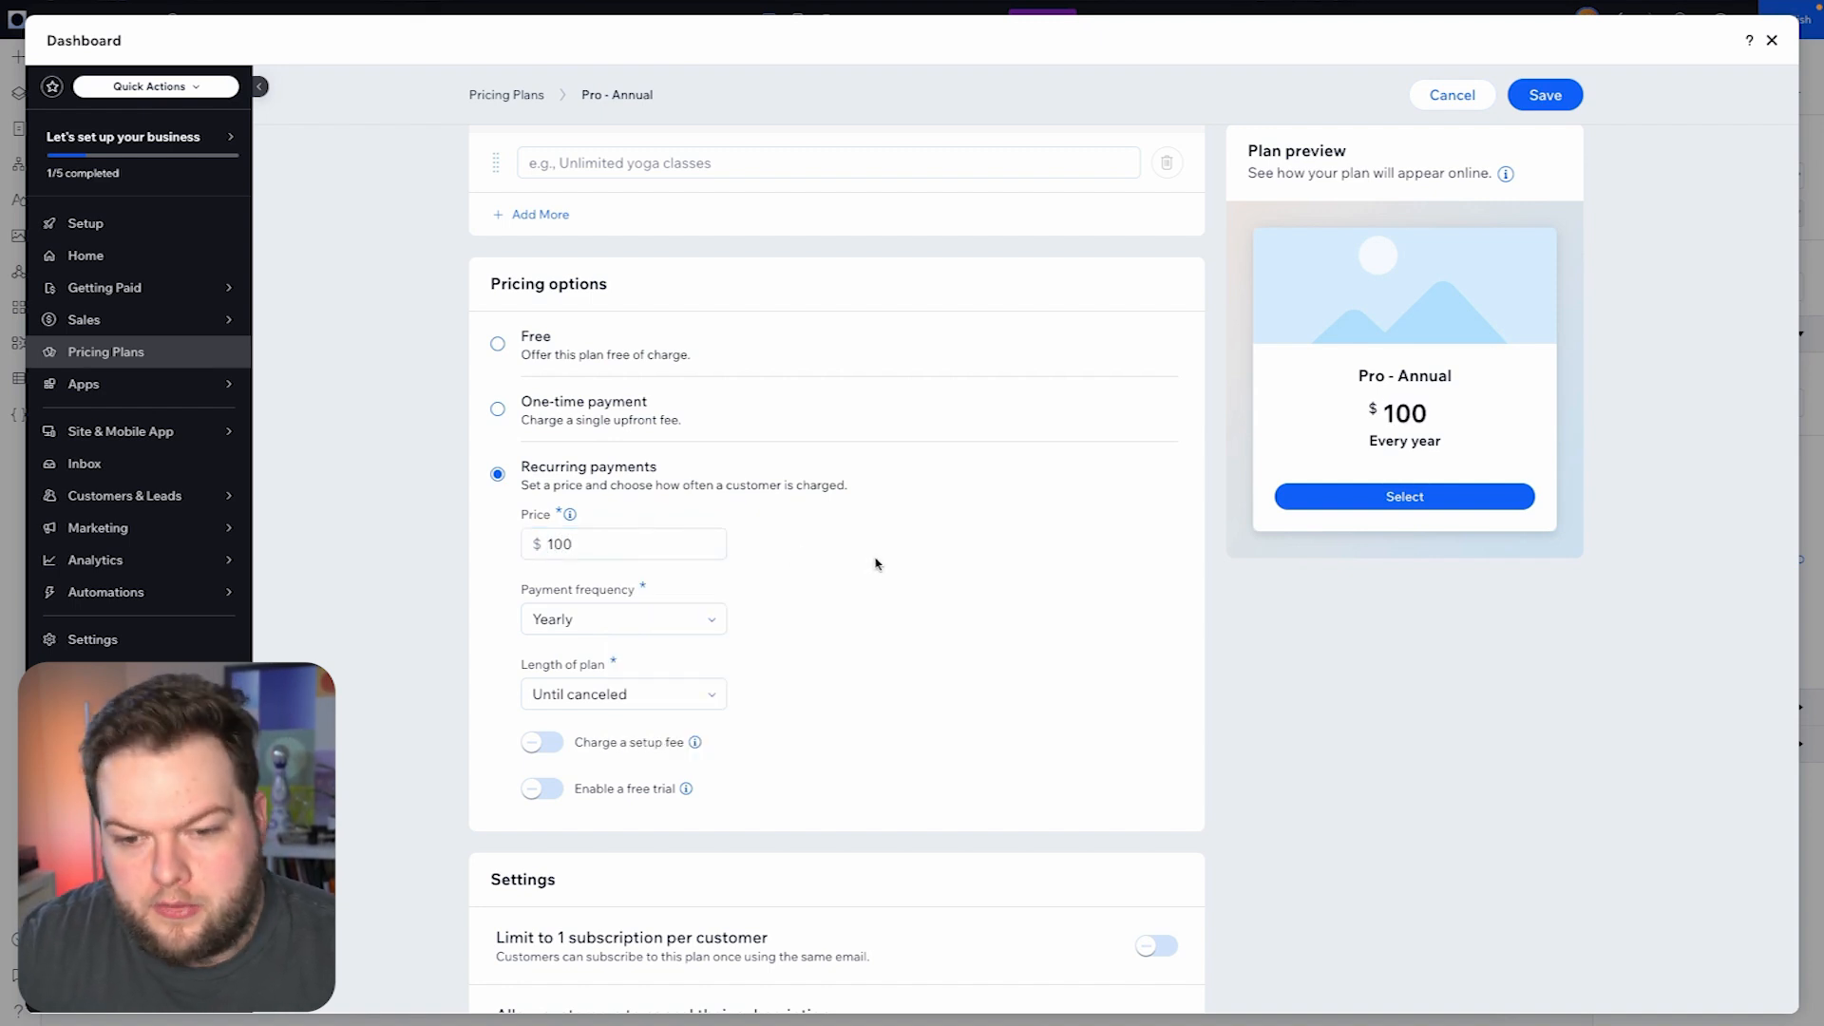
scroll(876, 563, "up", 3)
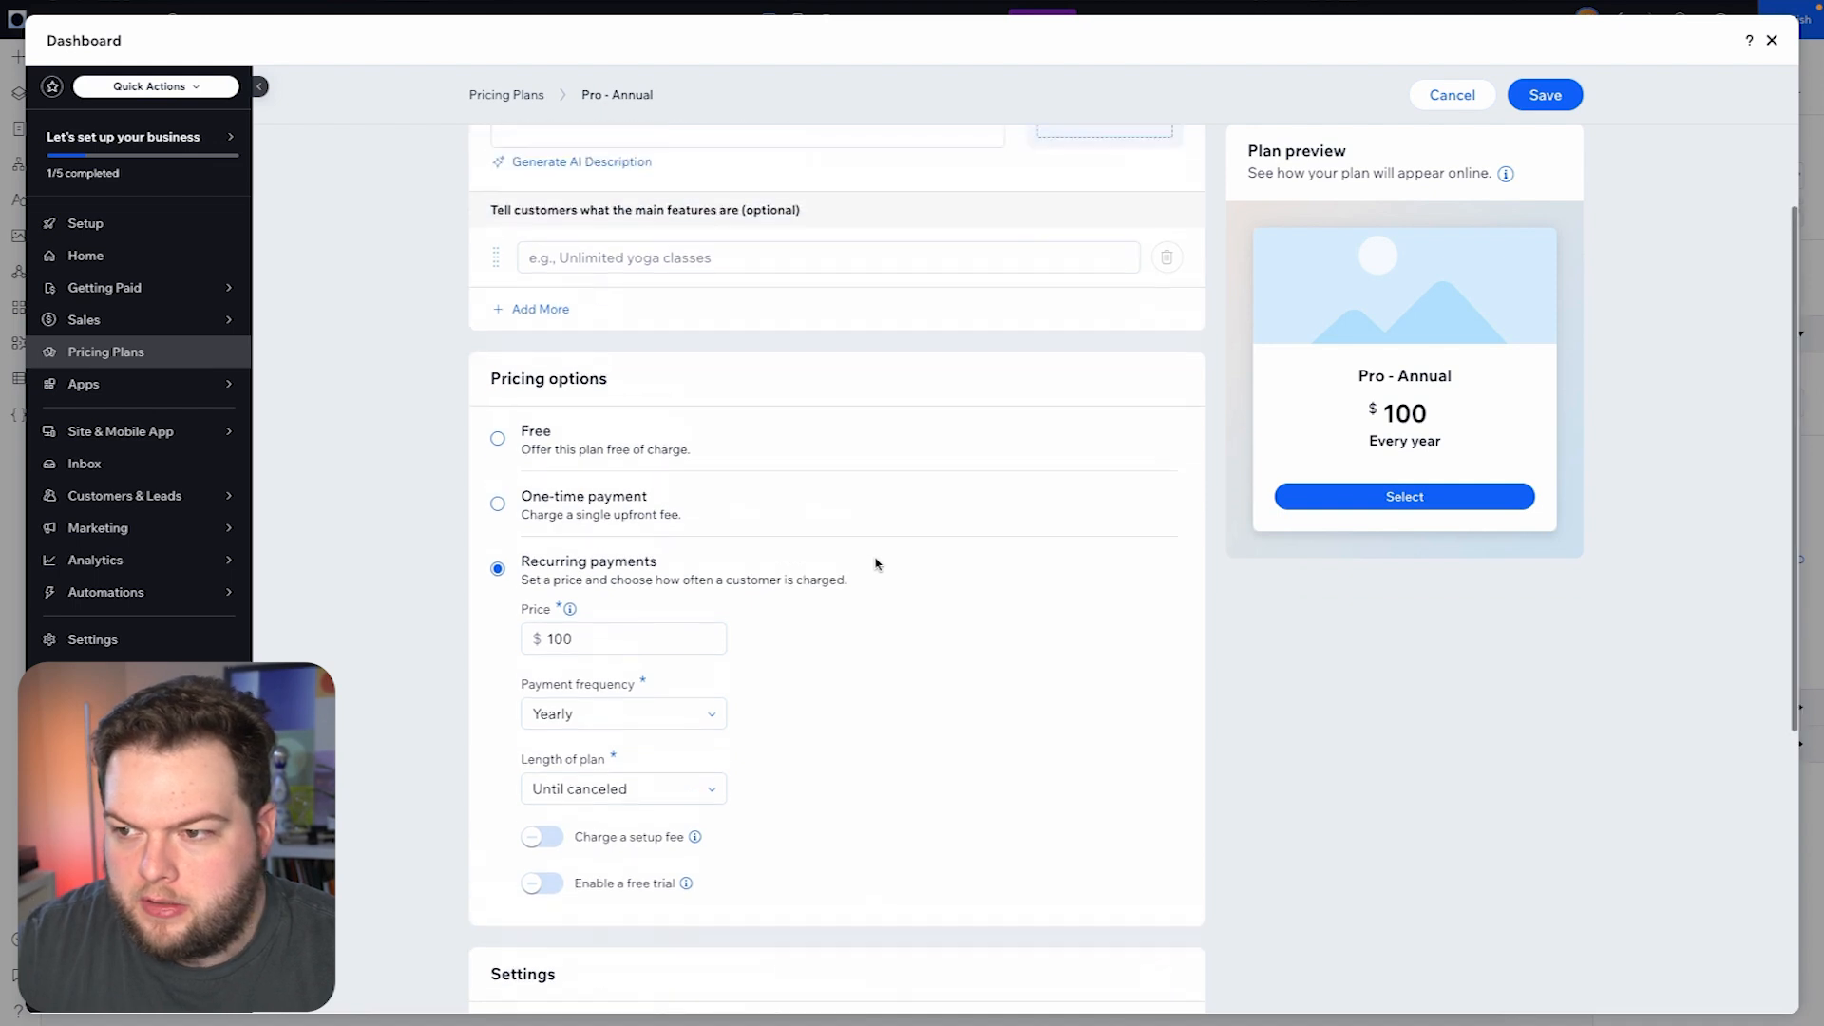
left_click(1563, 95)
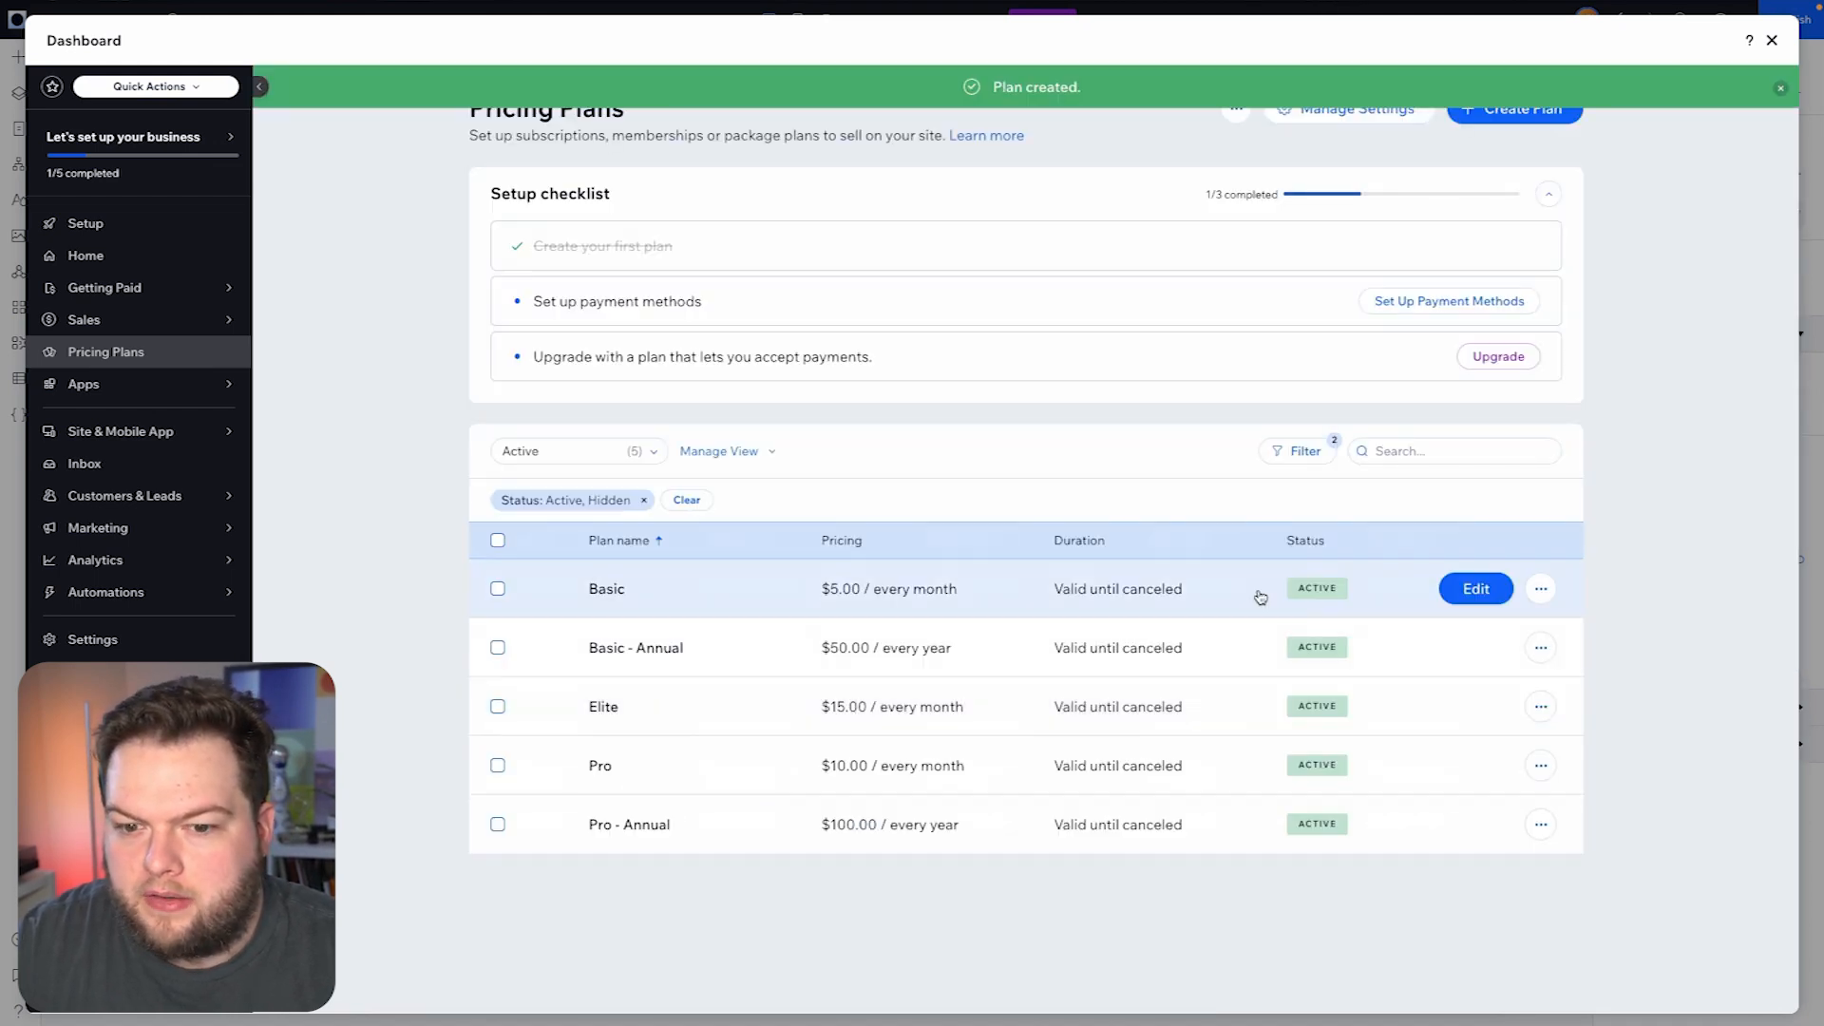
- Start a new pricing plan named "Elite - Annual"
left_click(1491, 117)
type("Elite 0")
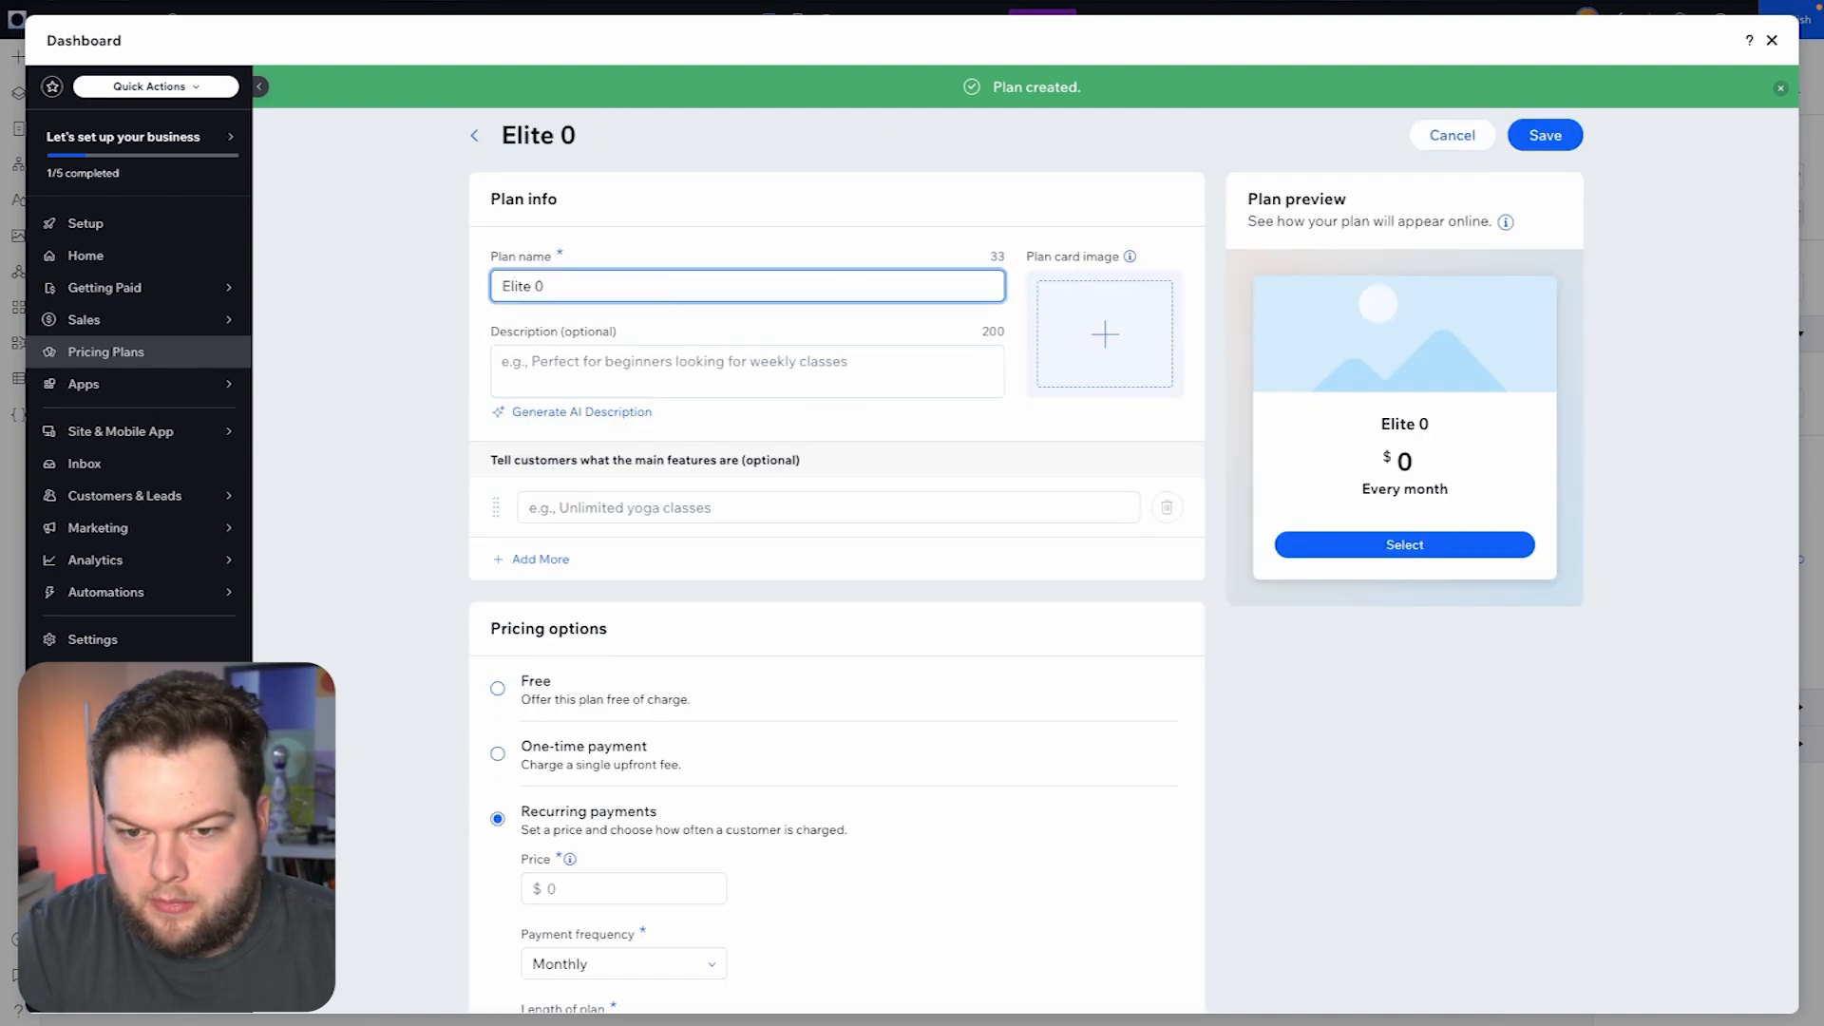
key("BackSpace")
type("- Ann")
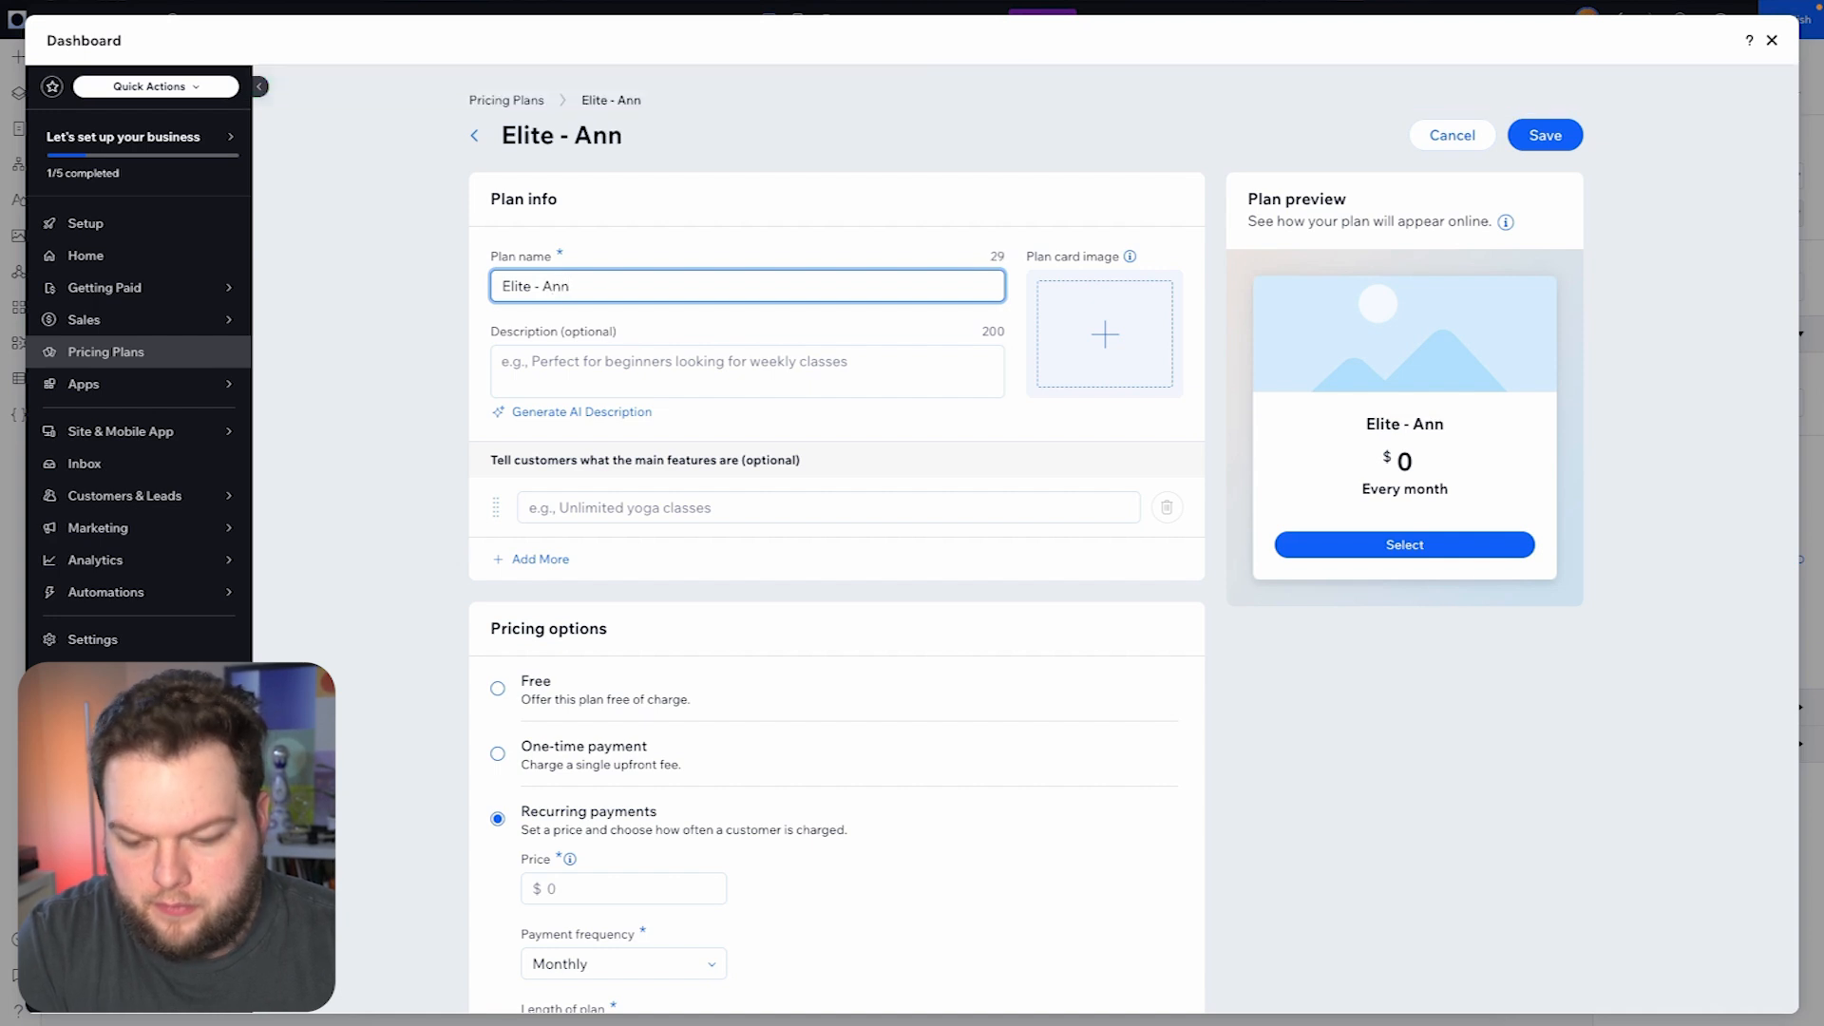
type("ual")
- Set the Elite - Annual plan's payment frequency to Yearly and its length to Until canceled
scroll(903, 787, "down", 2)
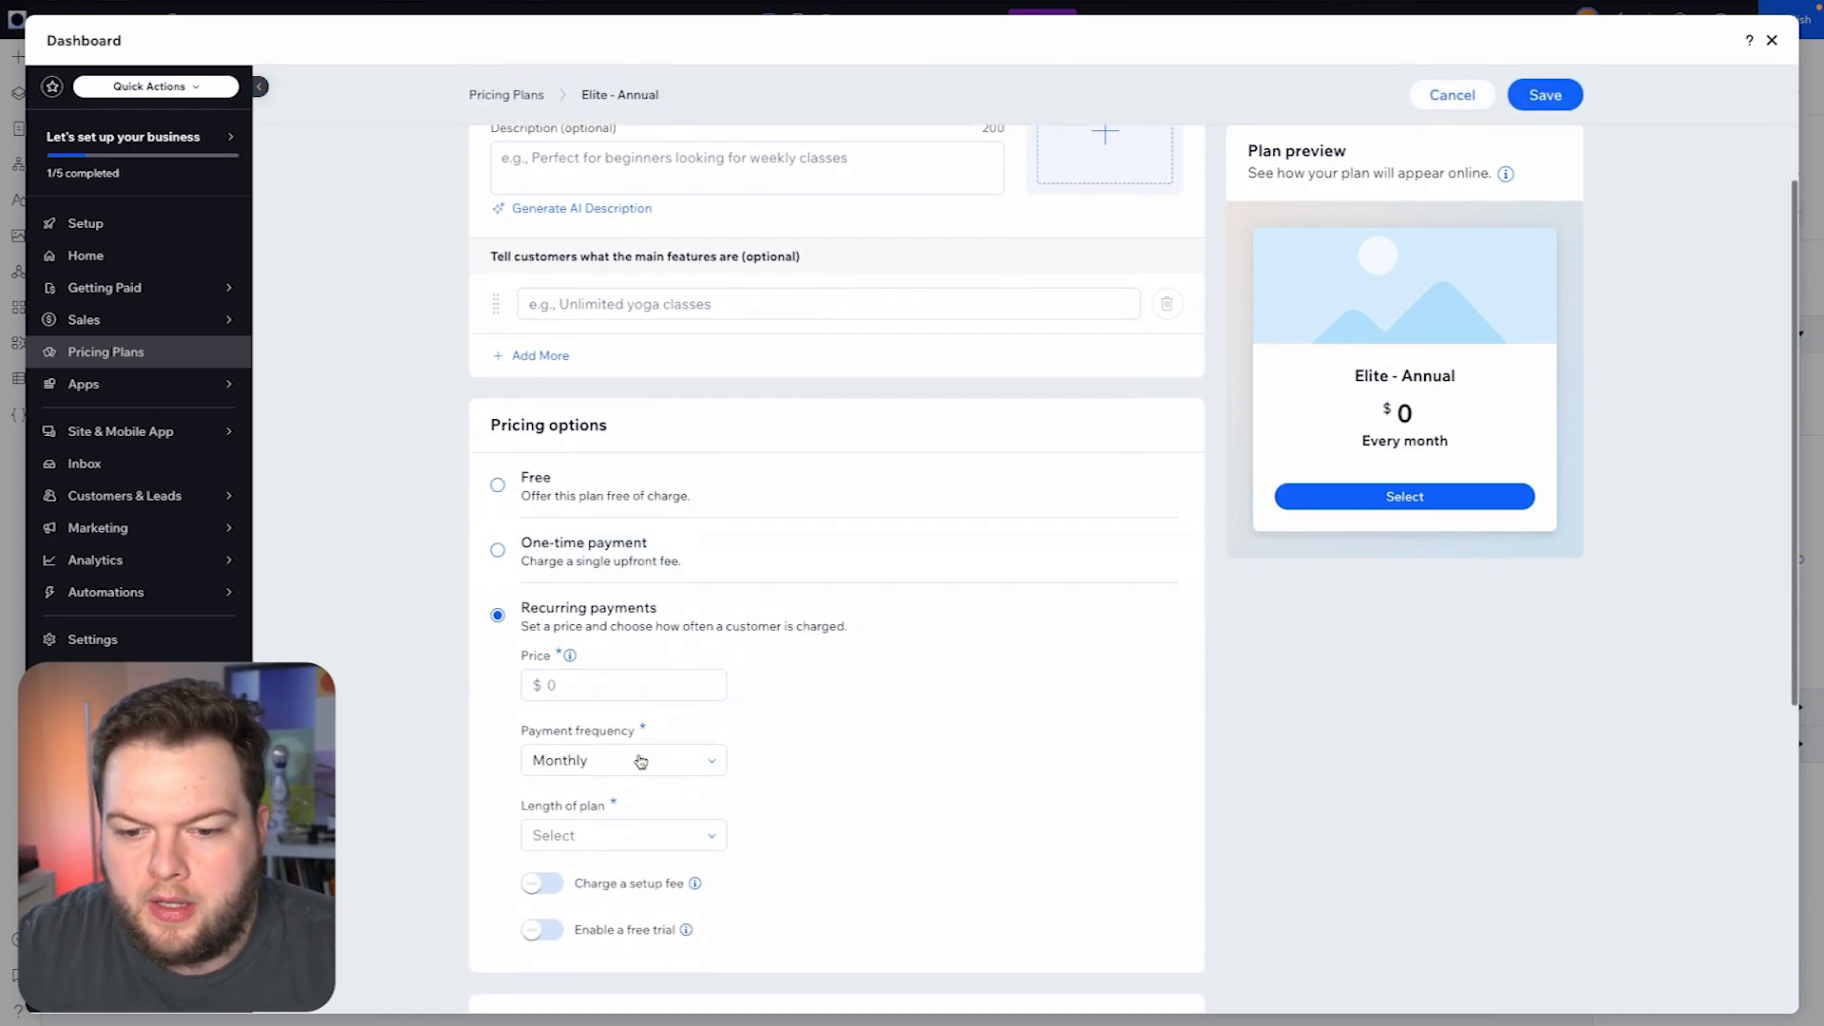
left_click(623, 760)
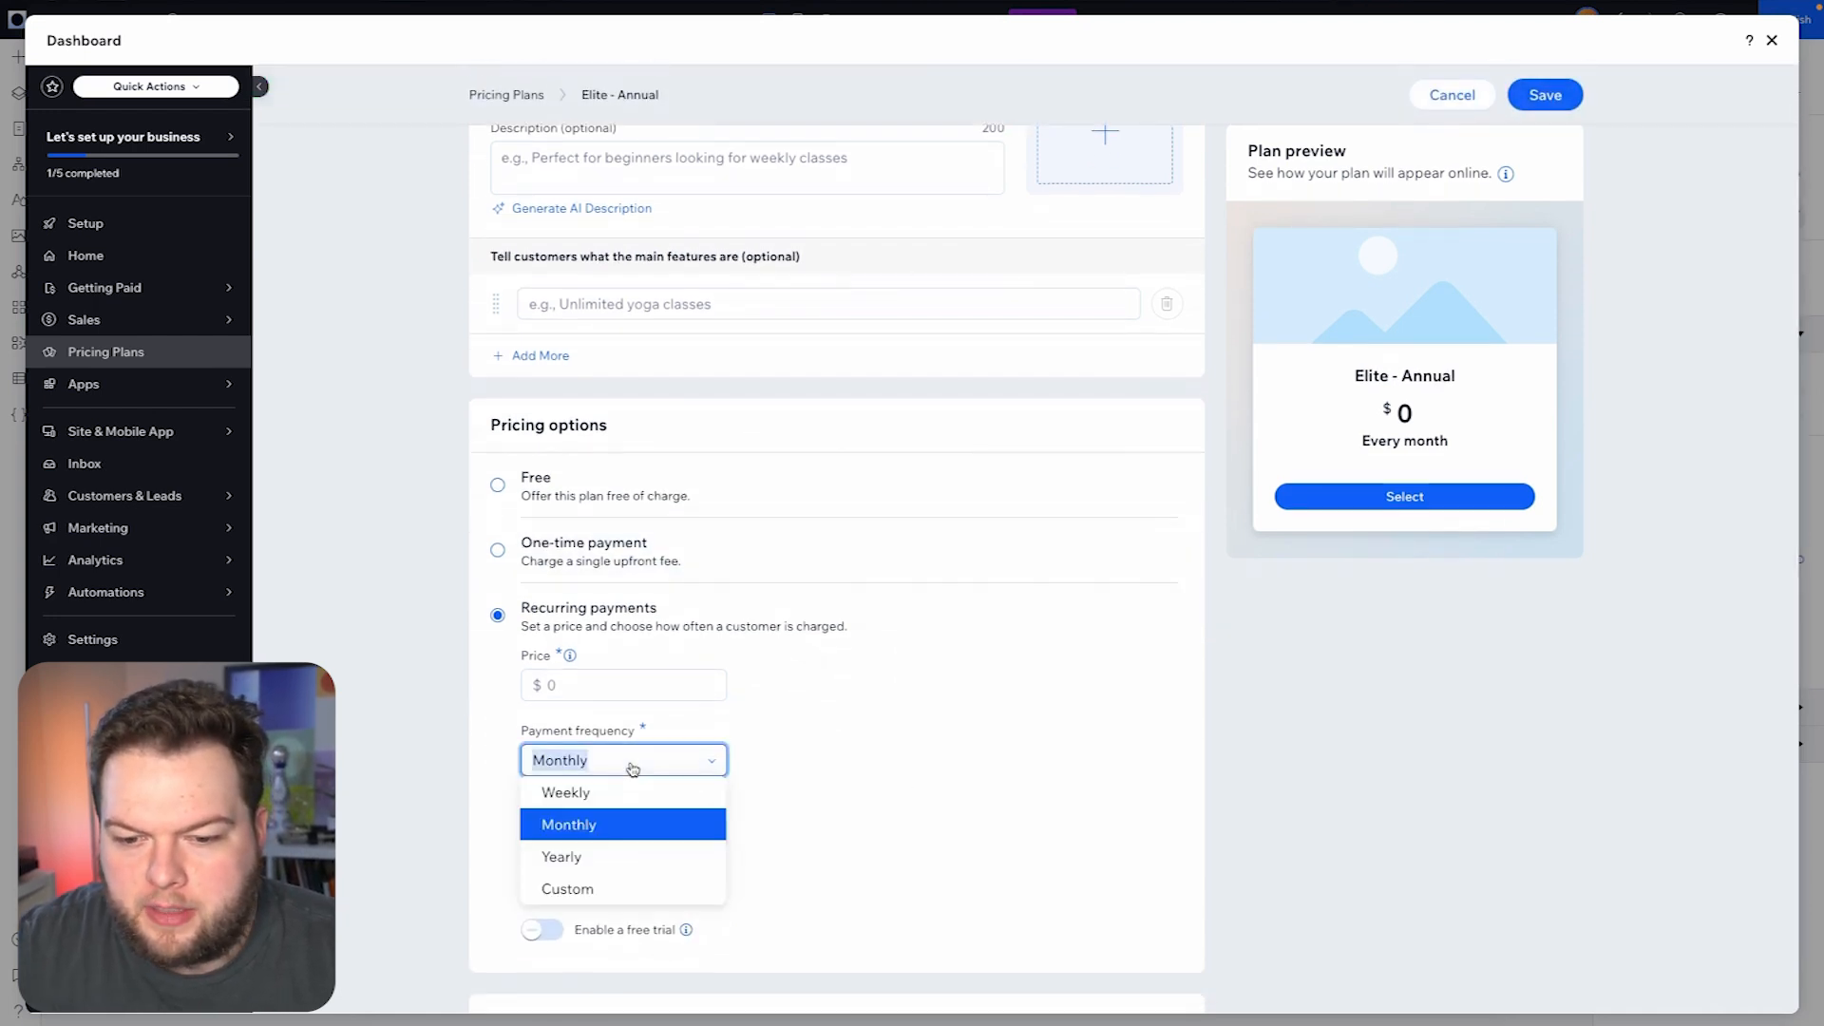
left_click(598, 859)
left_click(643, 837)
left_click(615, 961)
- Calculate 15*12 in Spotlight Search to work out twelve months of the Elite price, and clear the entry
left_click(621, 685)
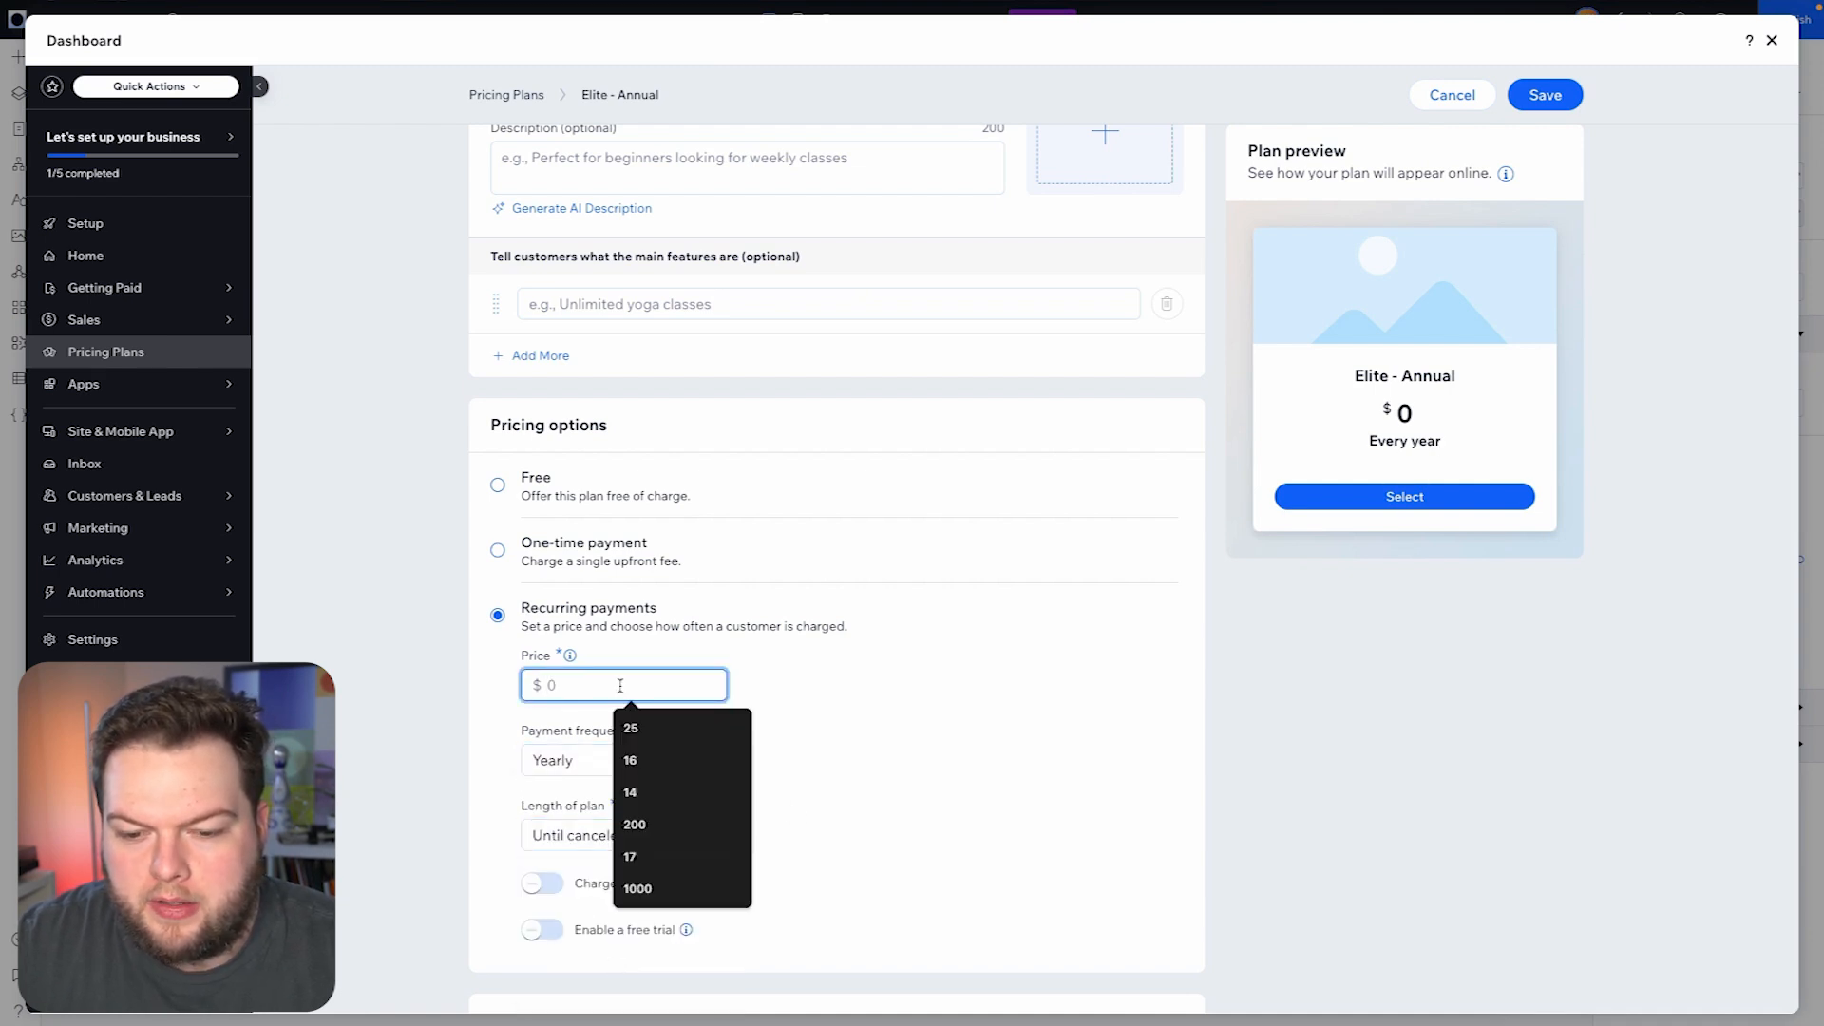
key("super+space")
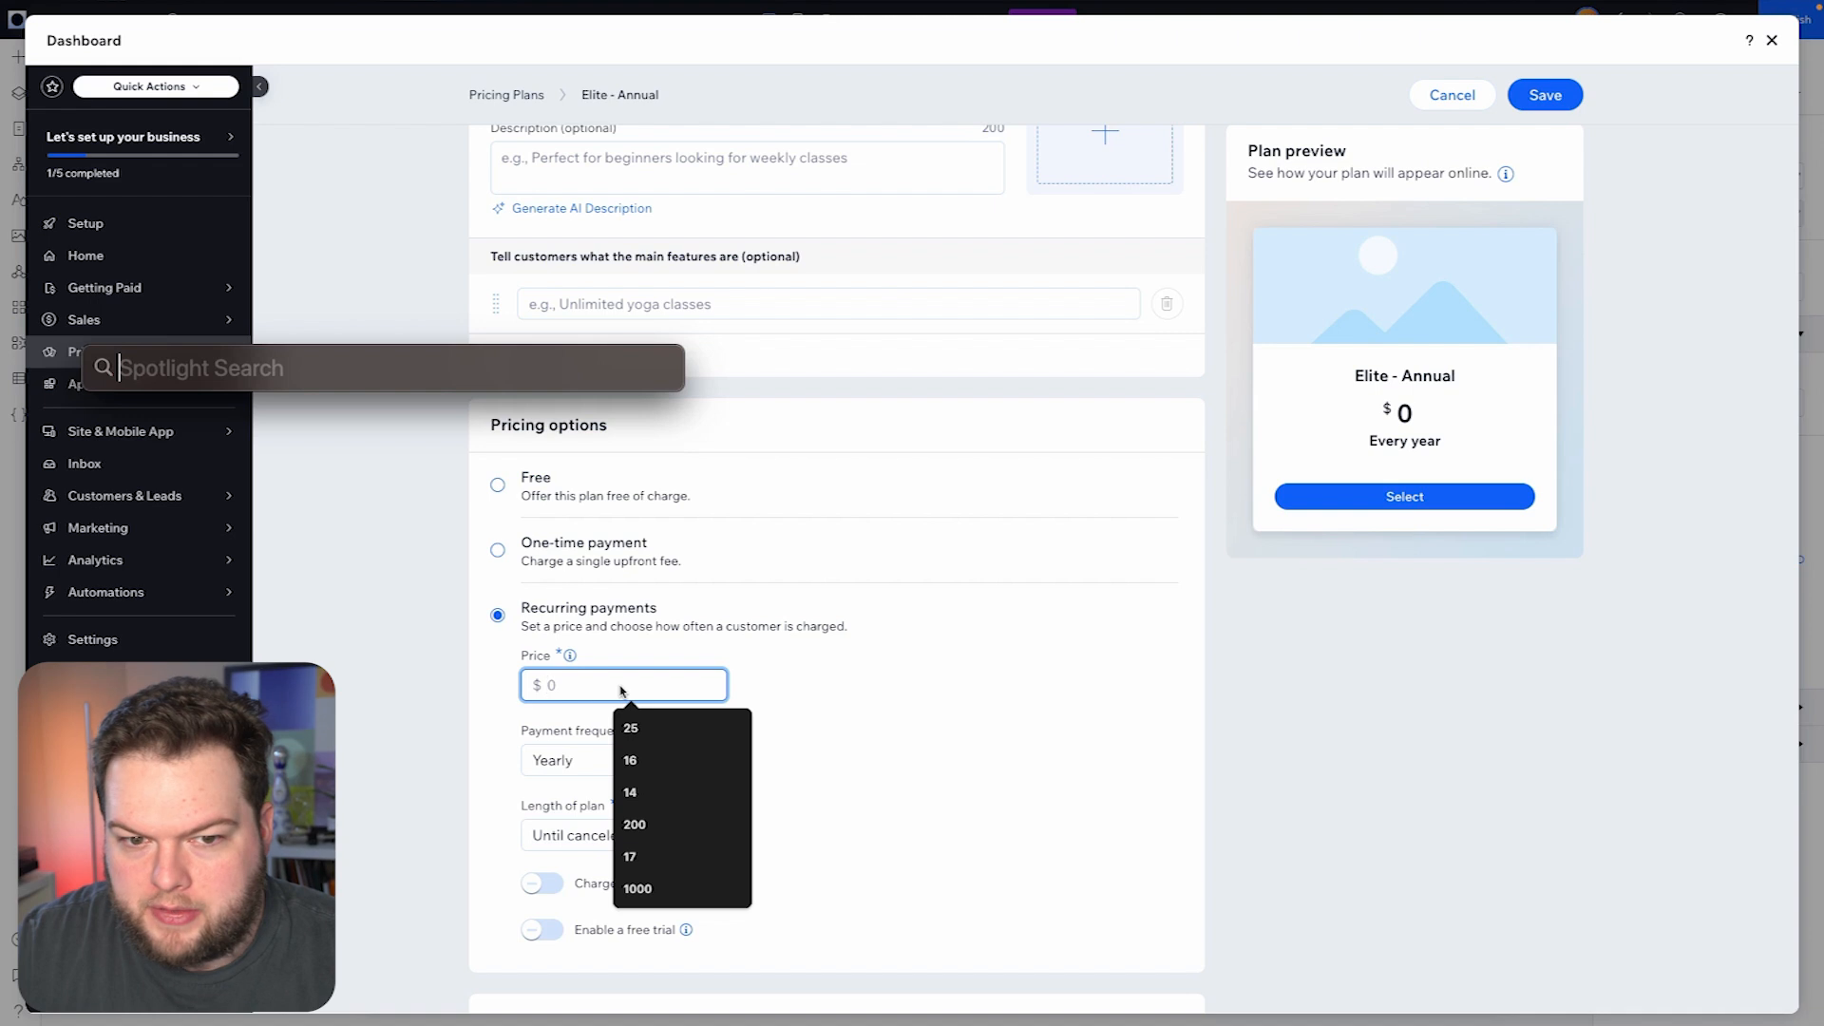
type("15*12")
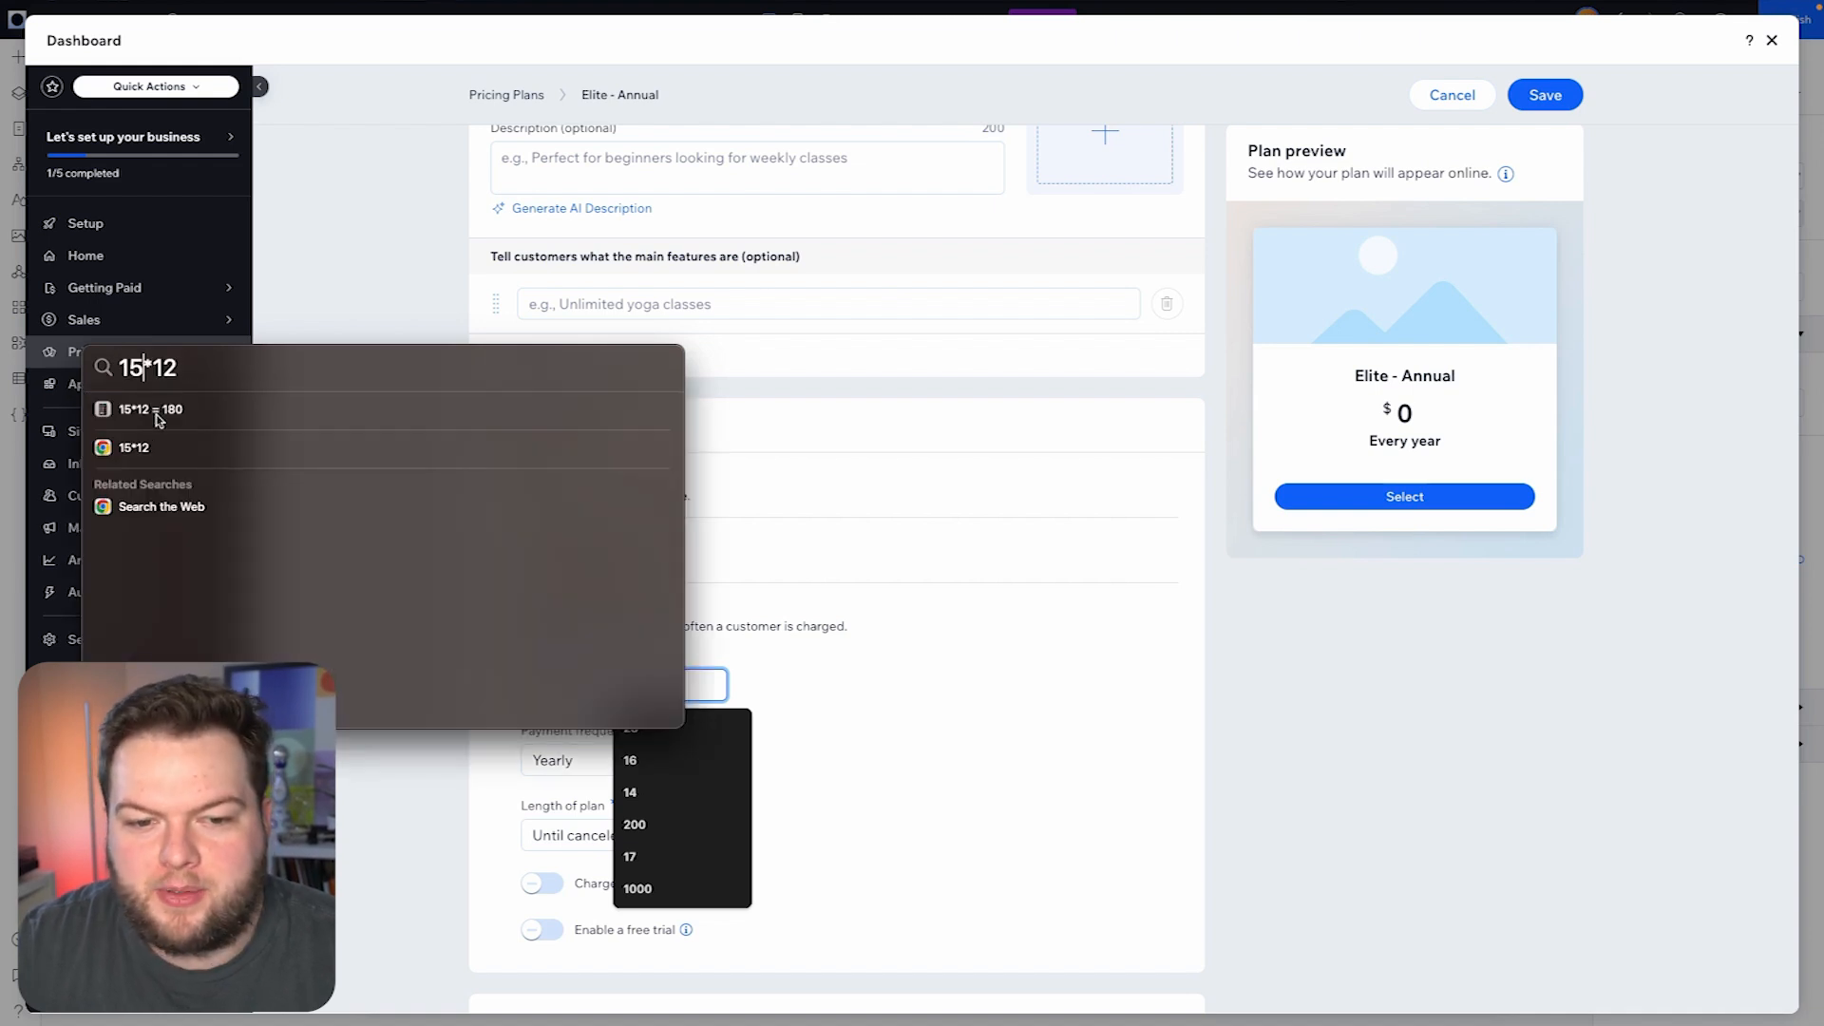
key("super+a")
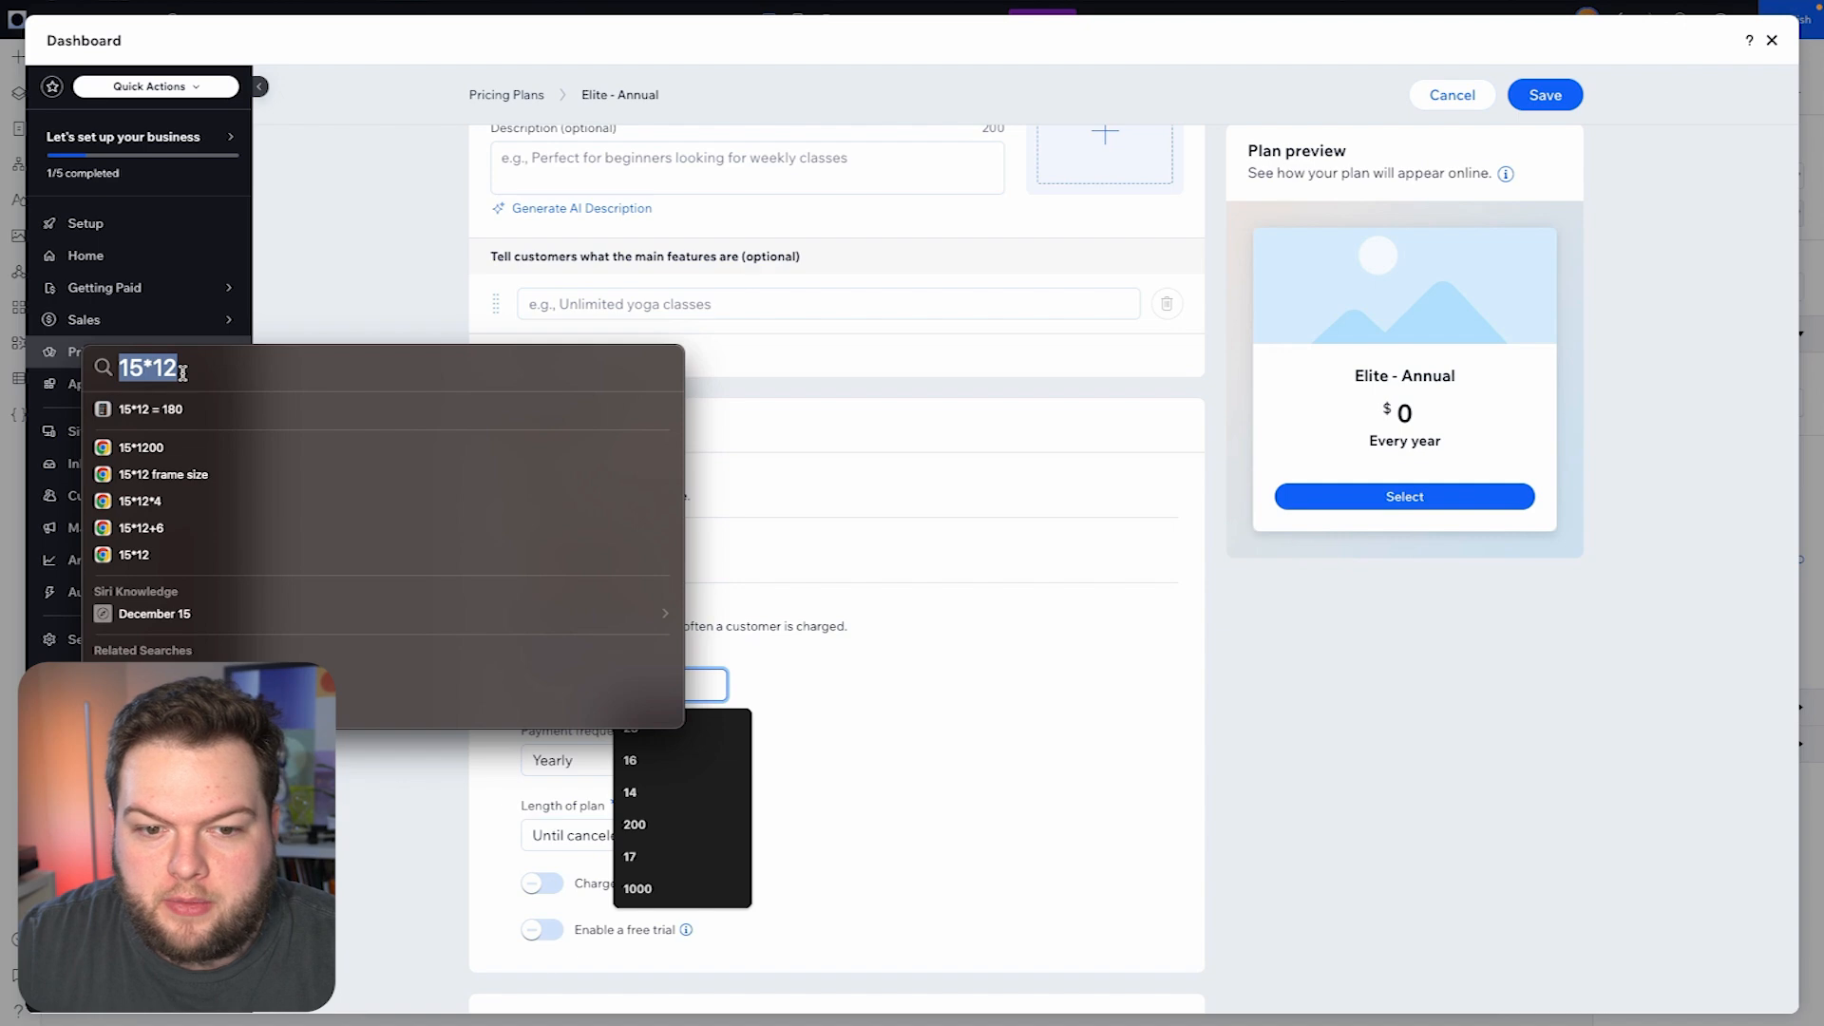
key("BackSpace")
- Set the Elite - Annual plan's price to $150 and save the plan
left_click(586, 685)
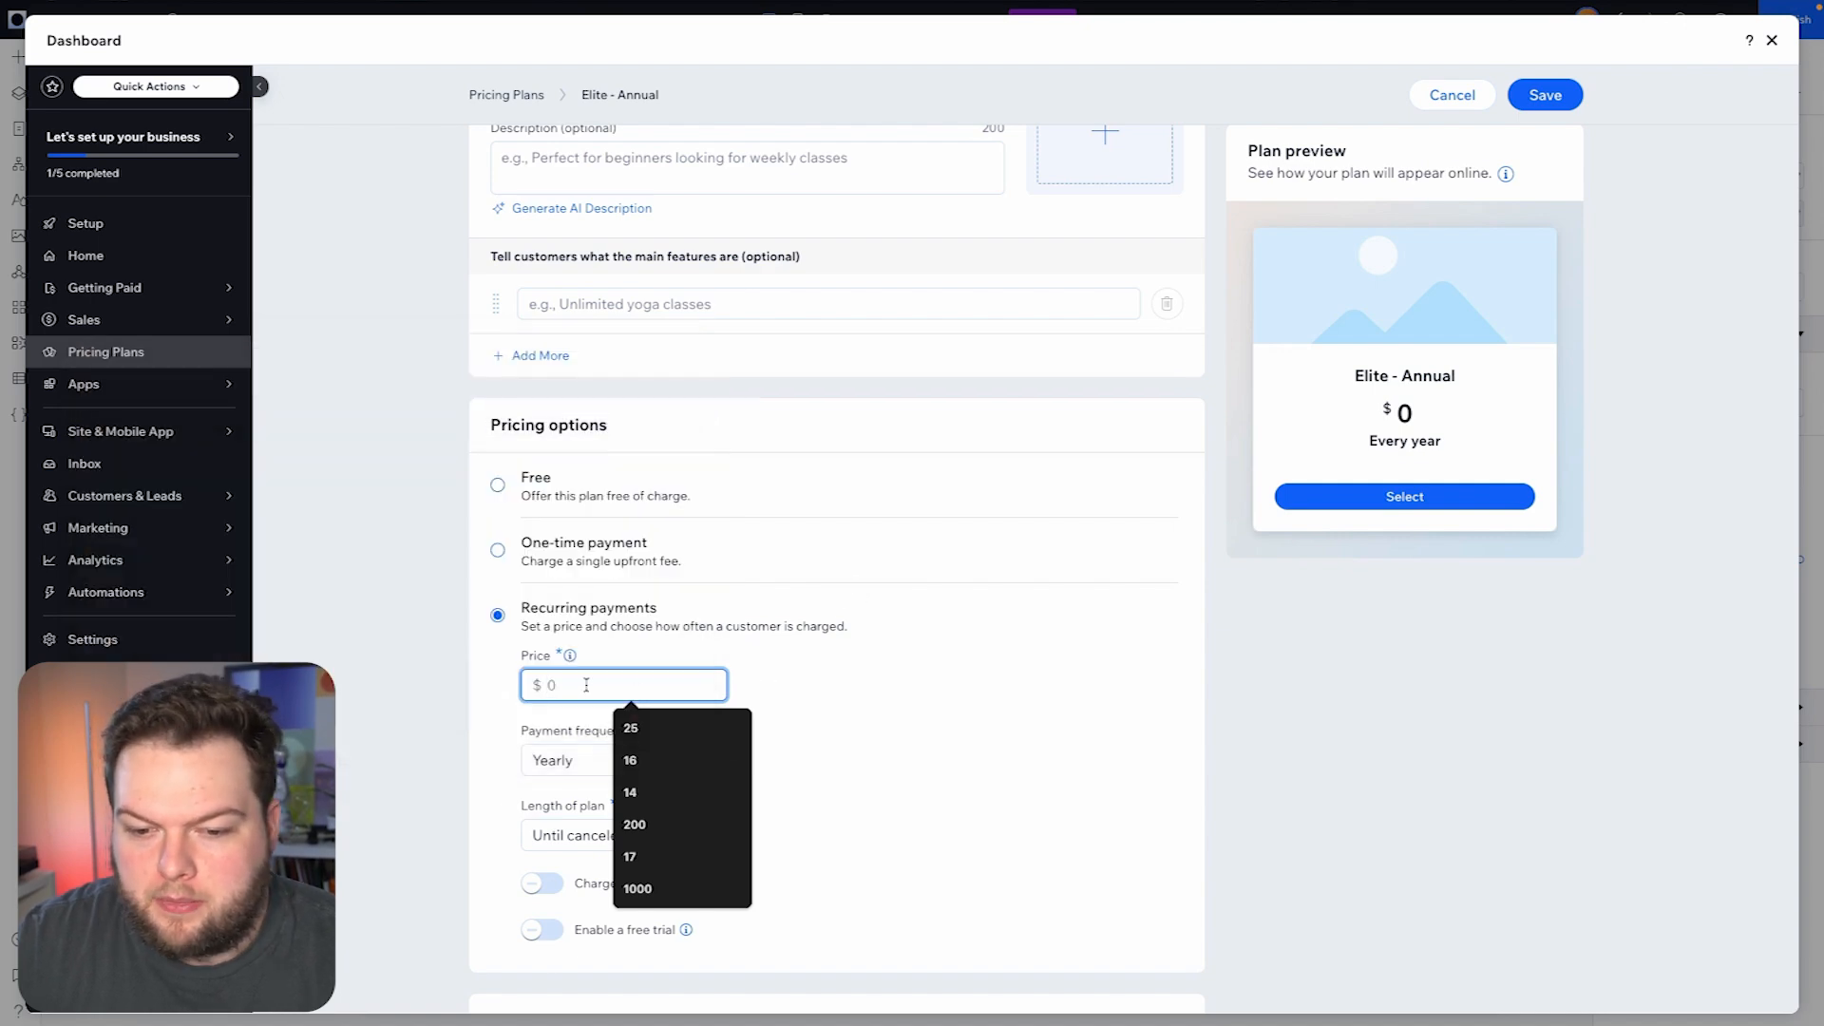
type("150")
left_click(822, 690)
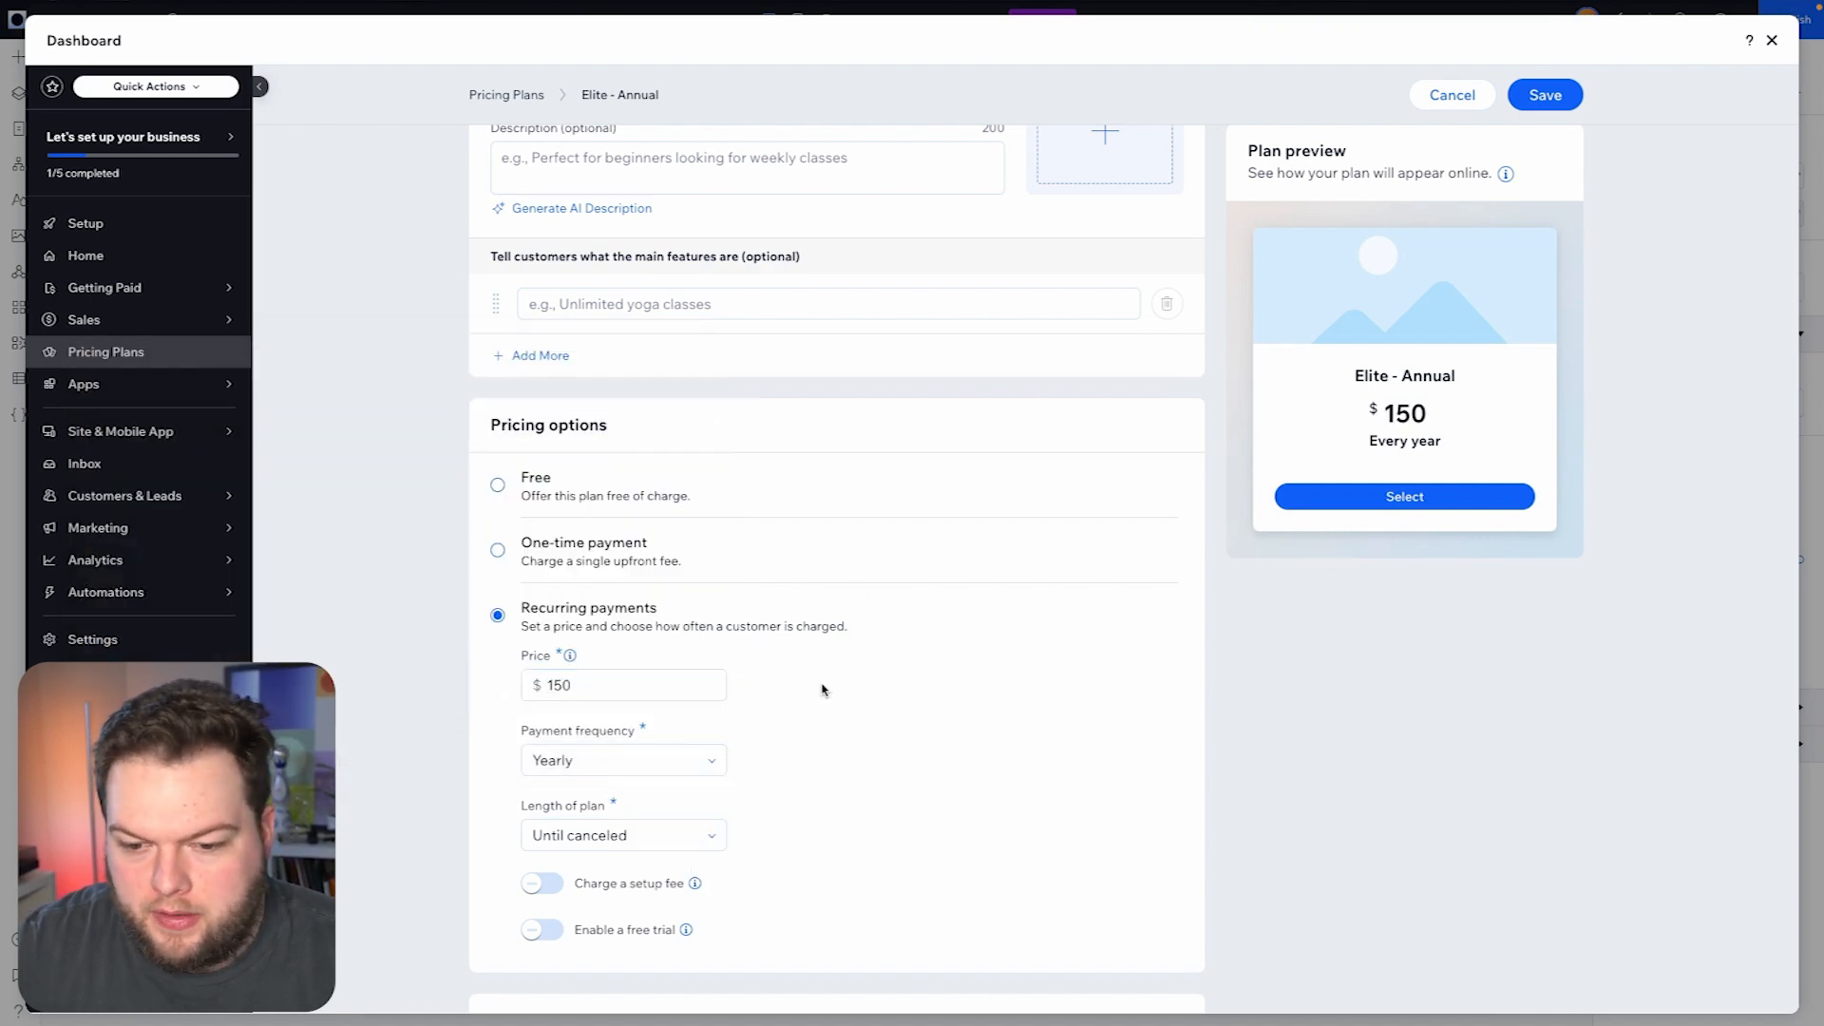
scroll(822, 690, "down", 3)
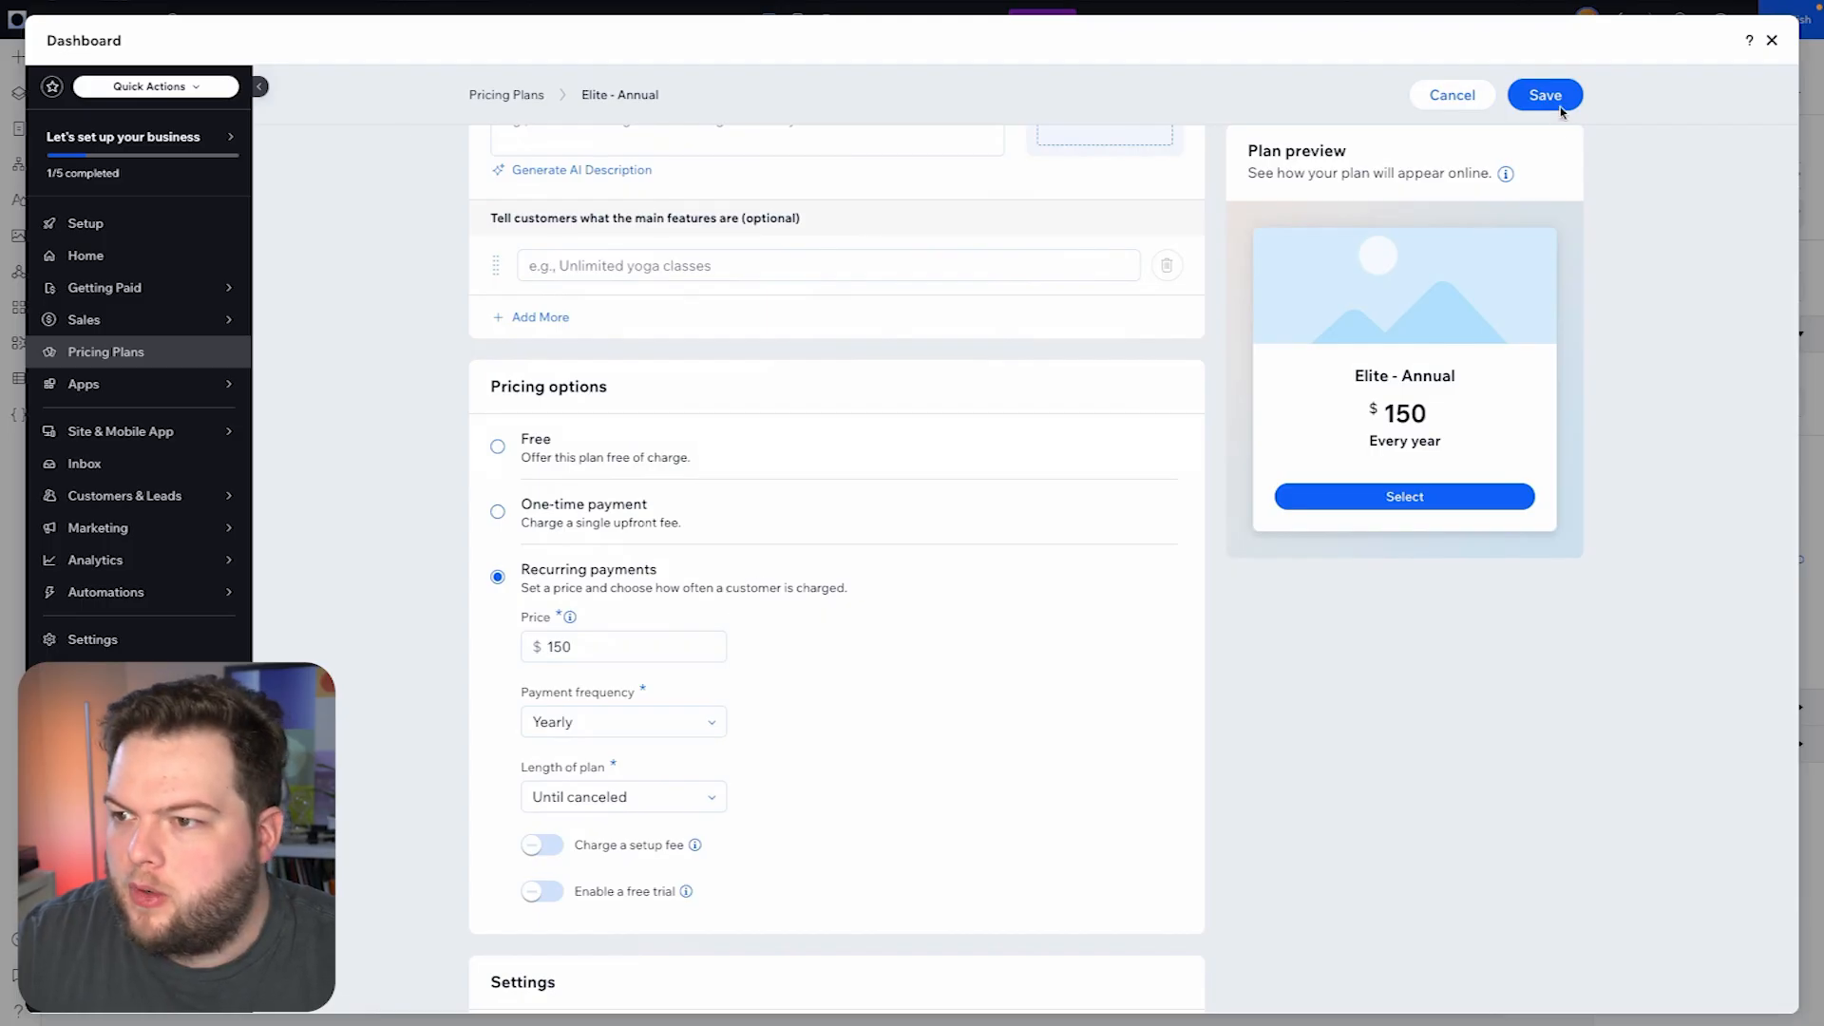
left_click(1546, 95)
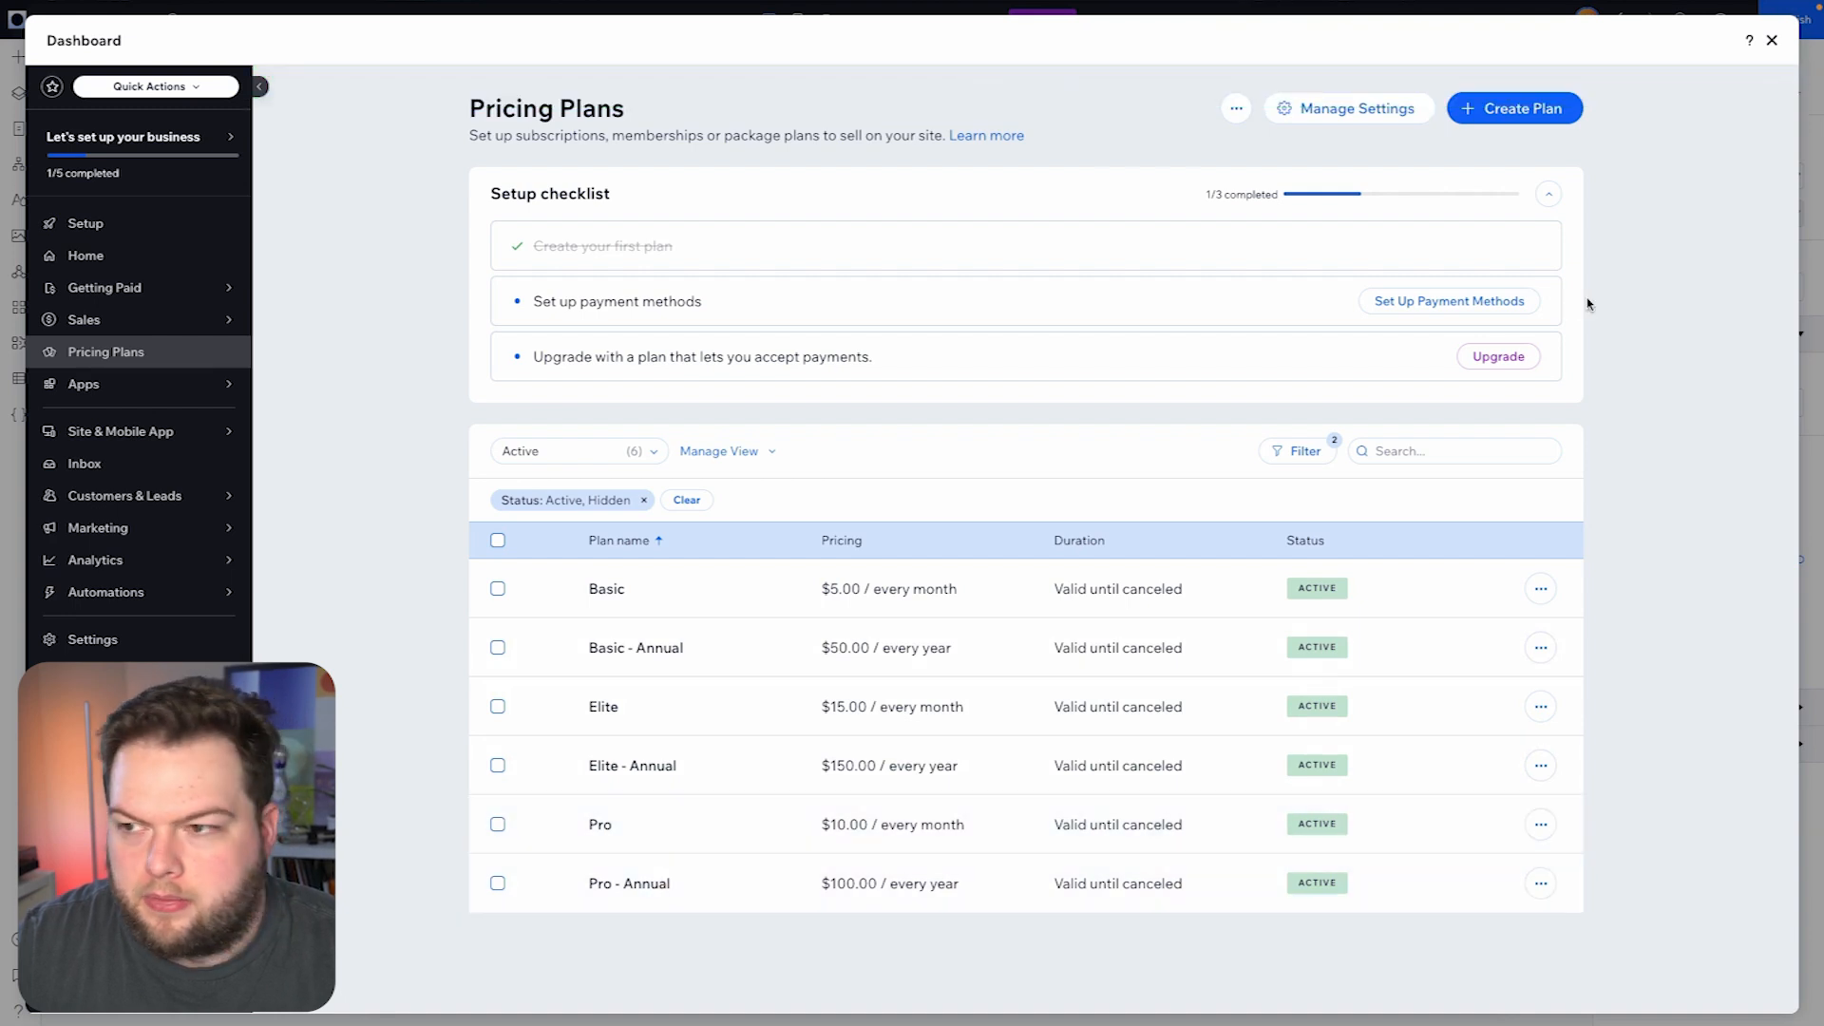
- Close the dashboard and switch the editor to the Pricing page
left_click(1772, 42)
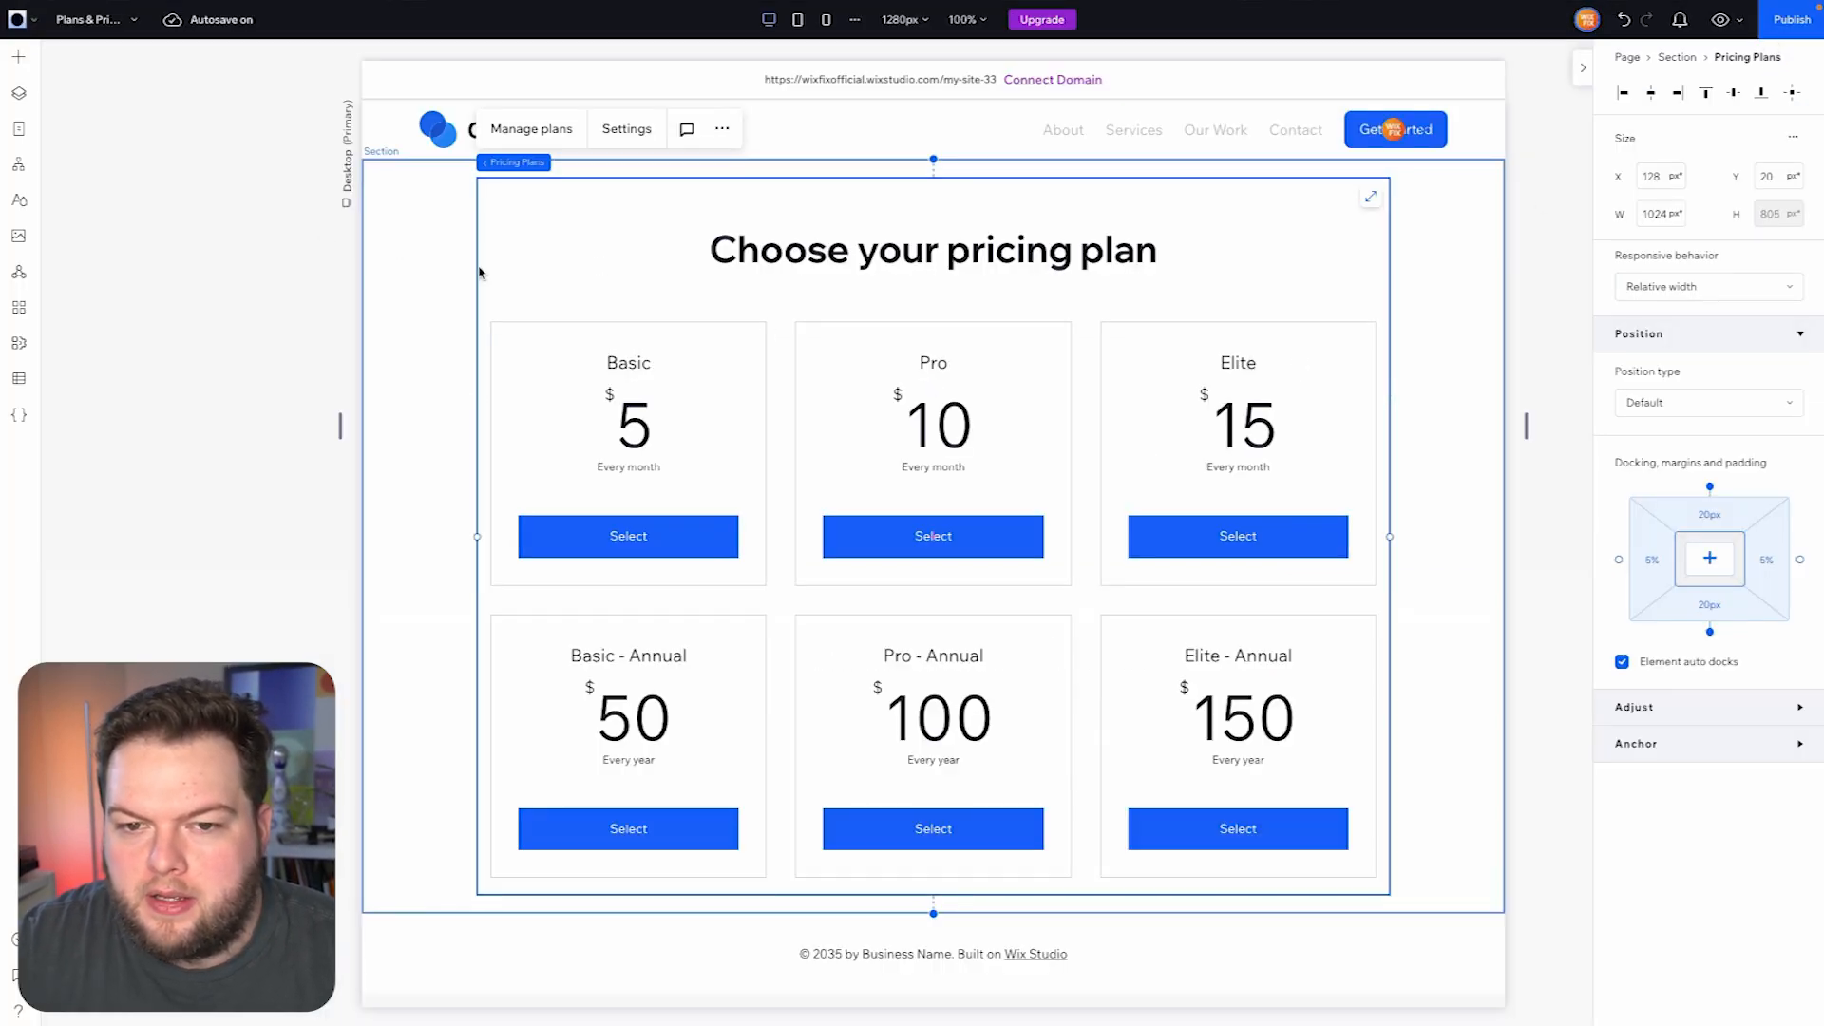
left_click(101, 25)
left_click(109, 204)
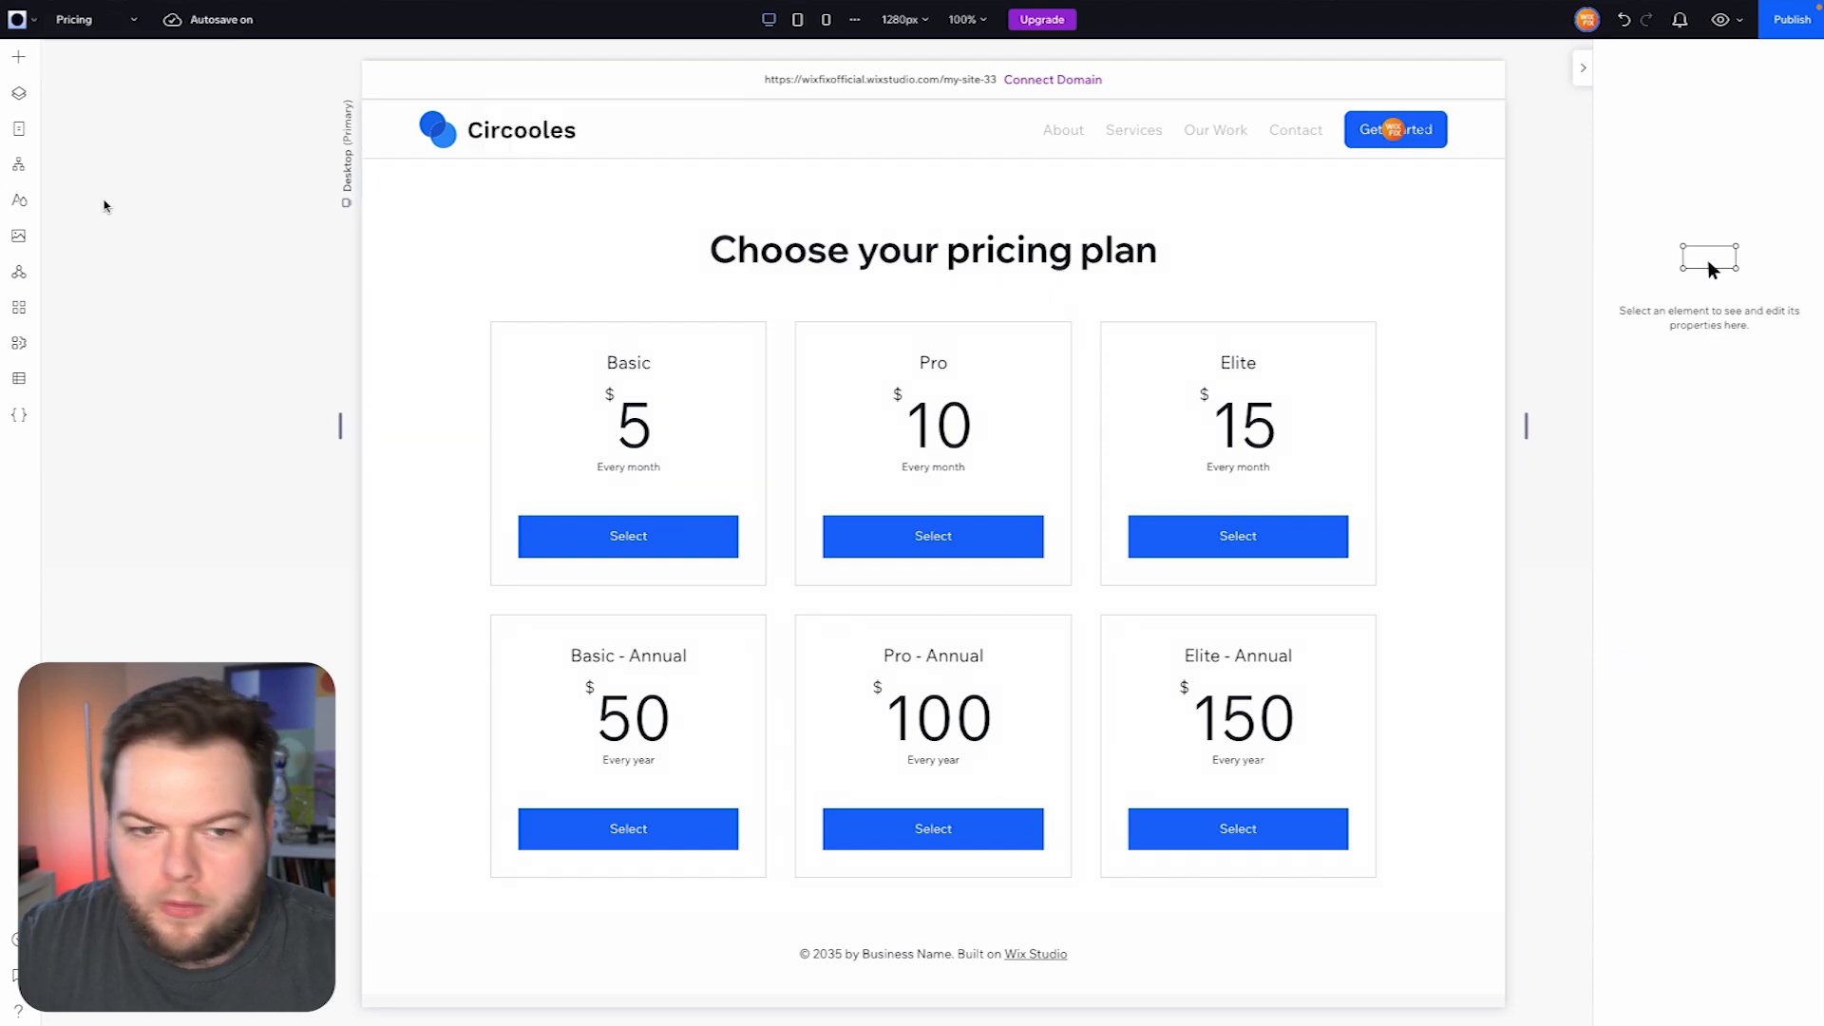
- Add the tabs element with Sound, Lighting and Security tabs, centred horizontally in the Pricing page's blank section
left_click(1349, 361)
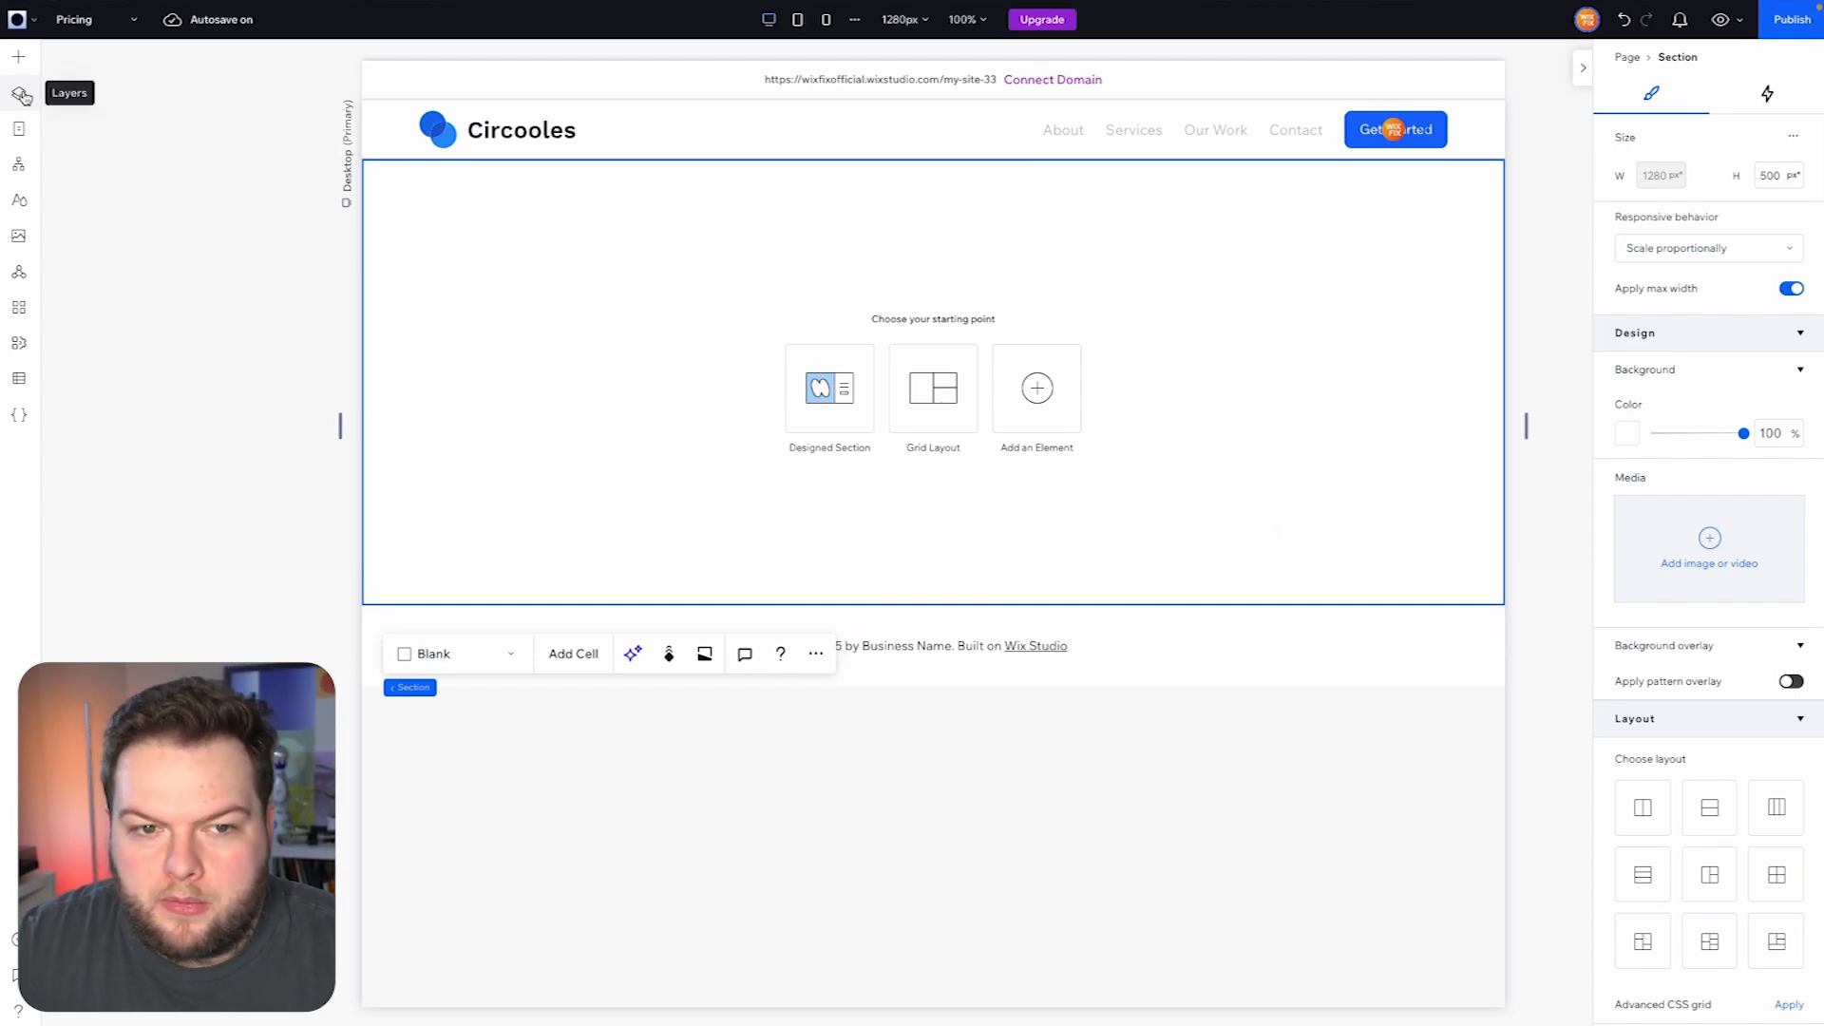
left_click(19, 58)
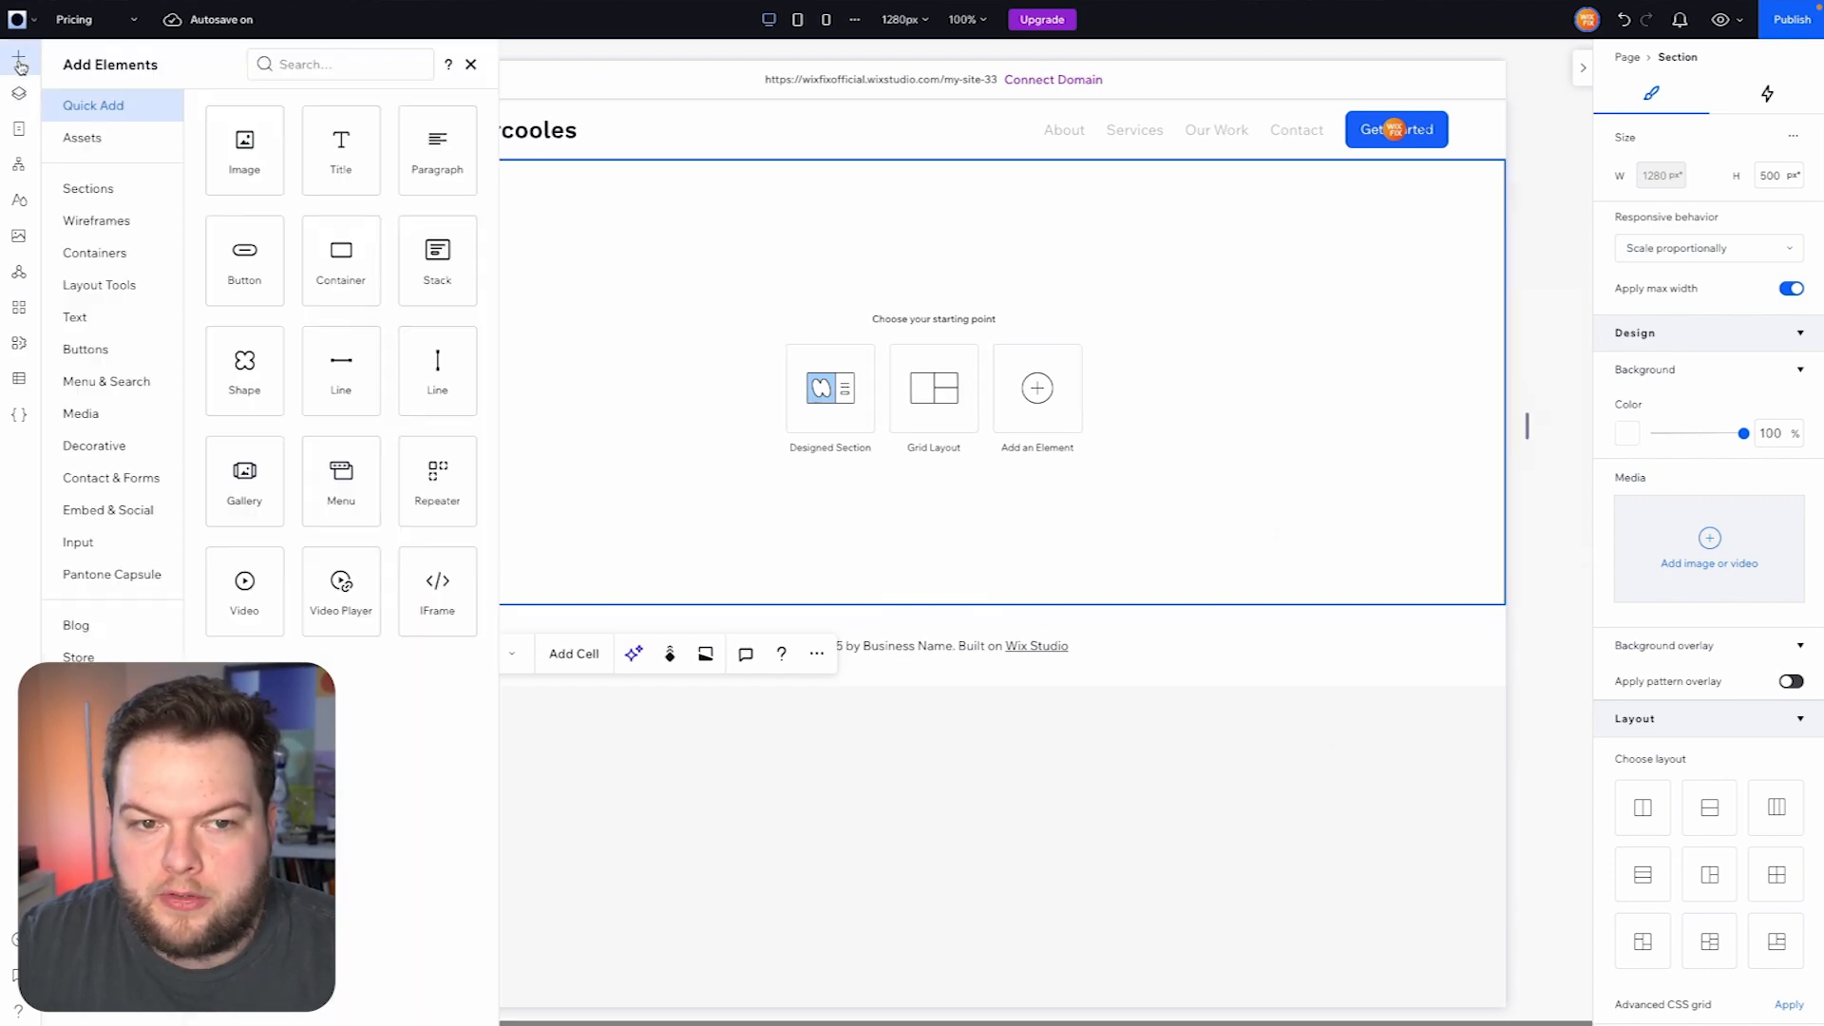
left_click(106, 285)
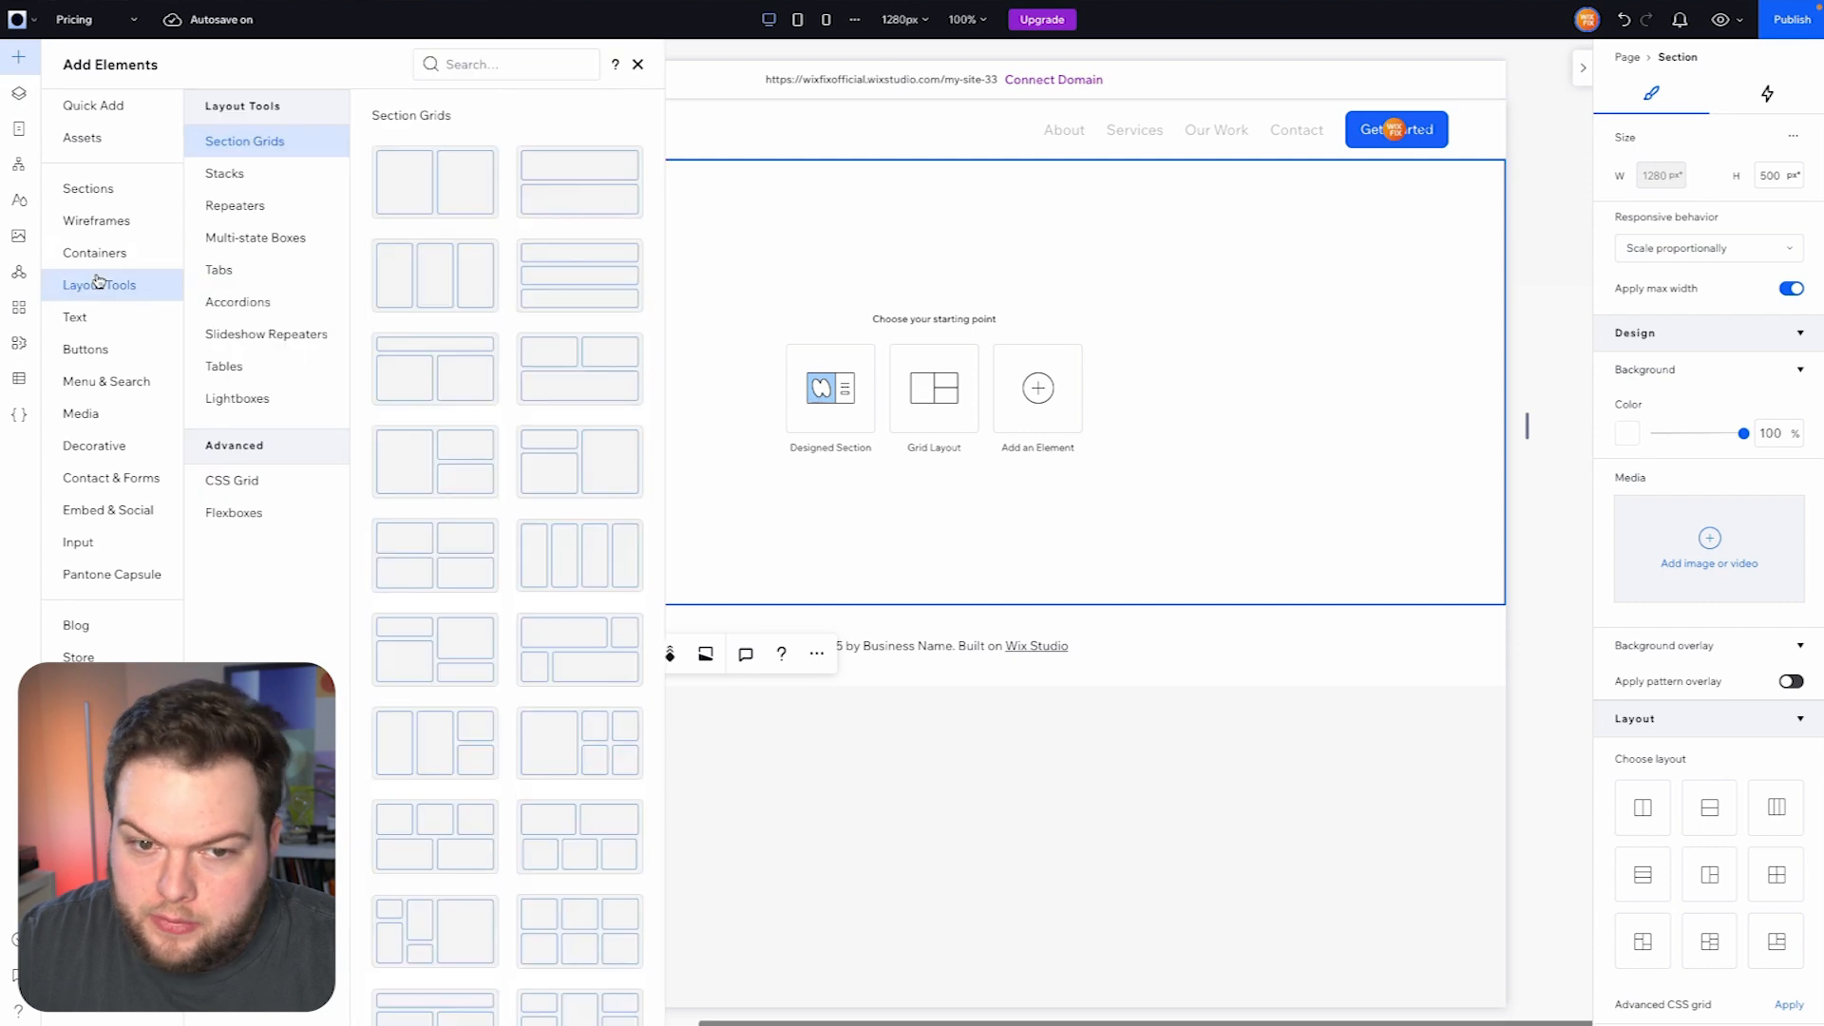
left_click(231, 274)
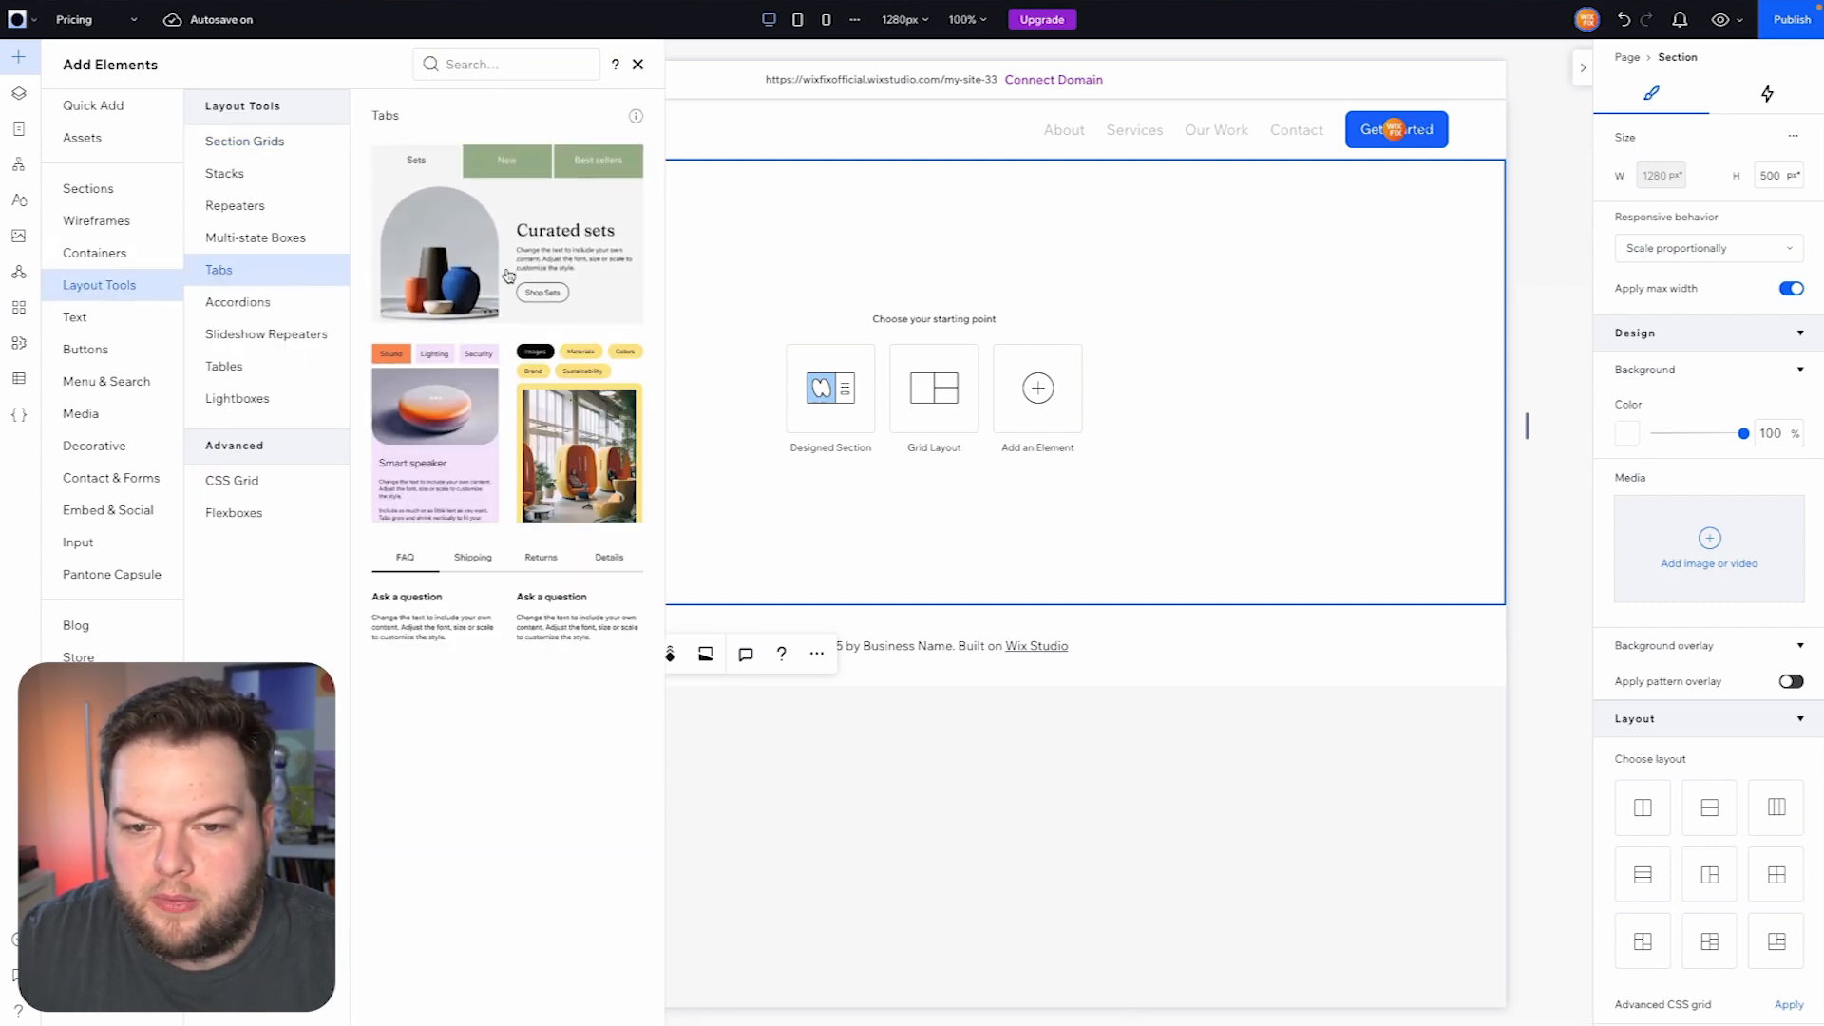
left_click_drag(455, 361, 935, 407)
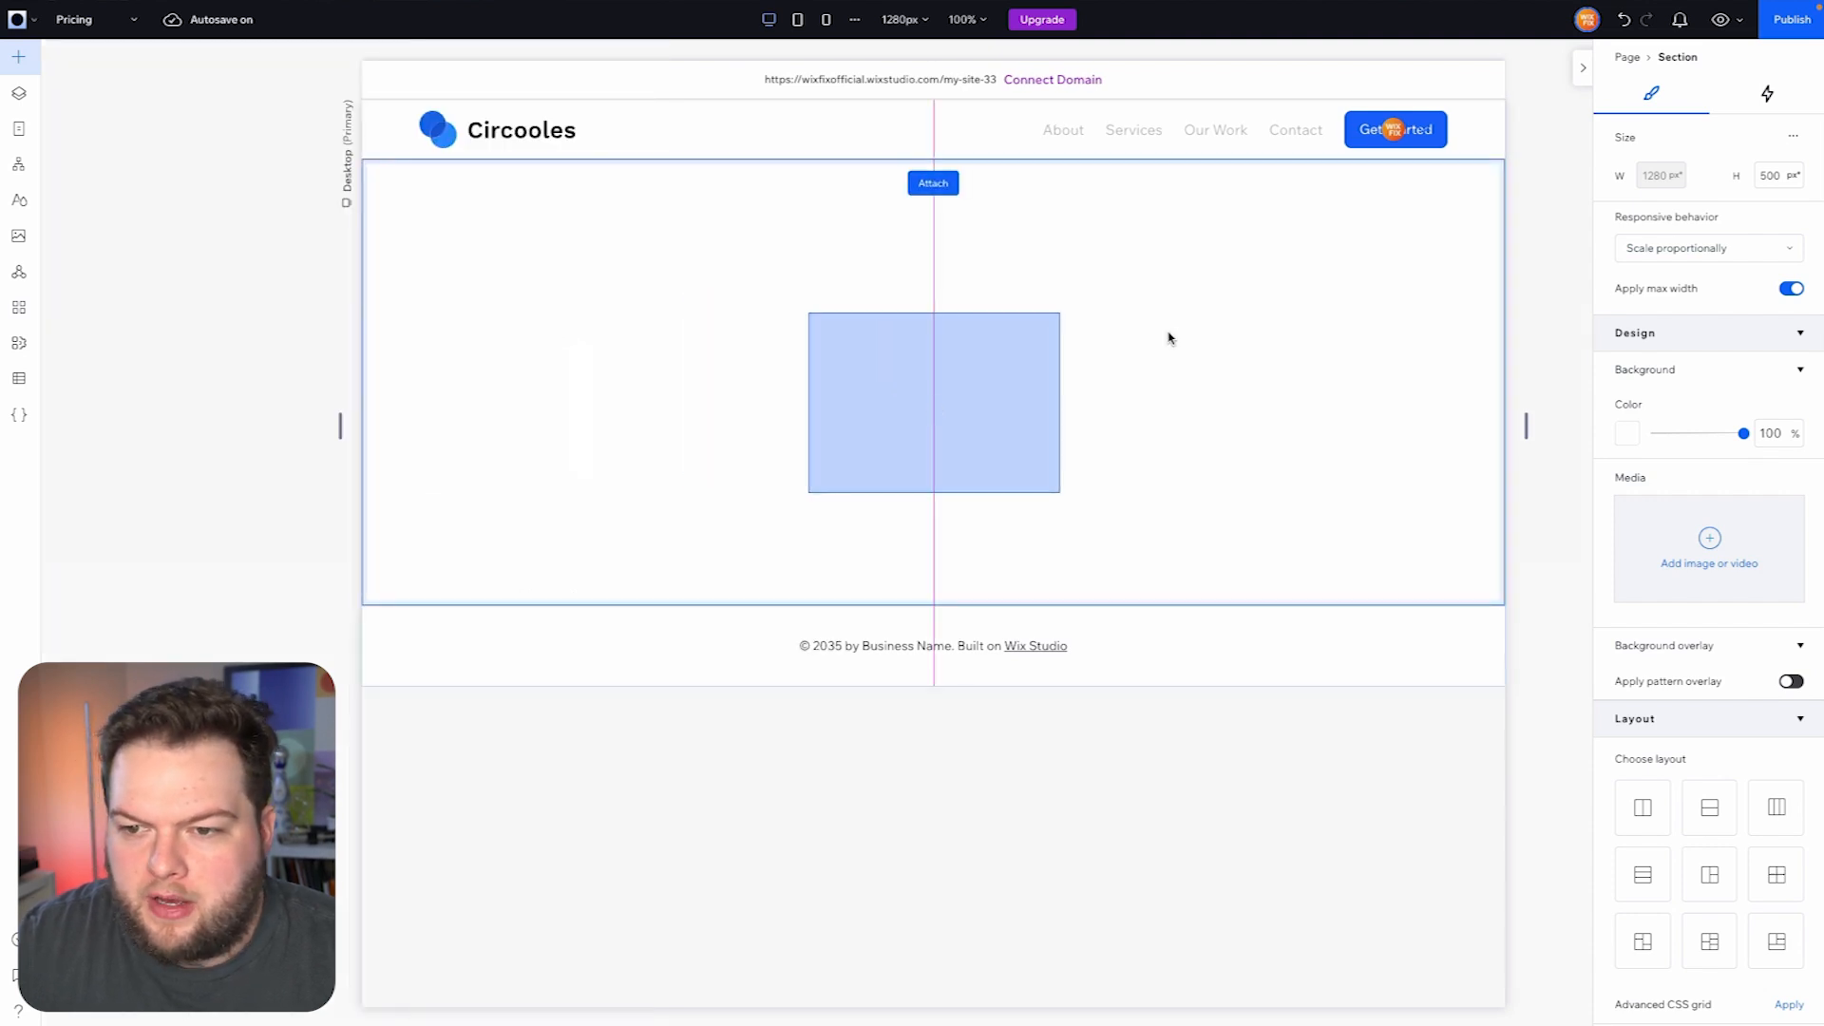
left_click_drag(1170, 338, 1169, 338)
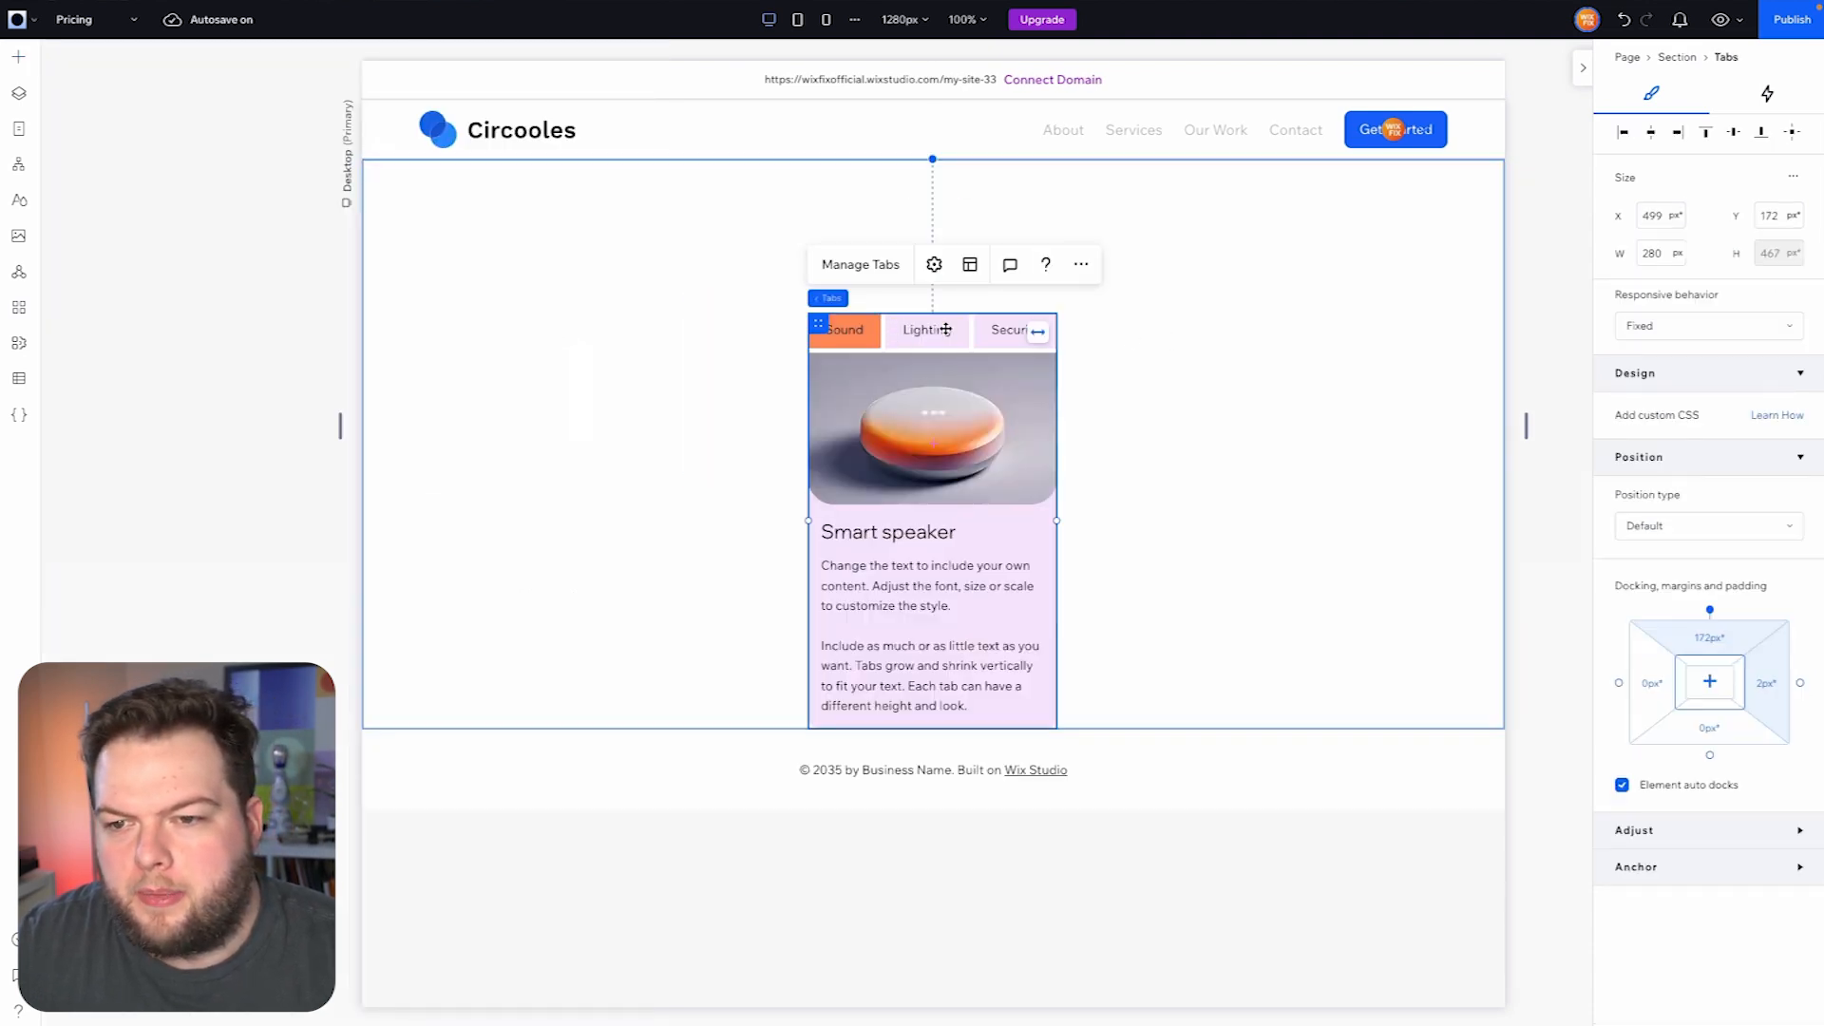
- Stretch the tabs element to the section's full width, give it 5% margins on all sides, and deselect it
left_click(1038, 336)
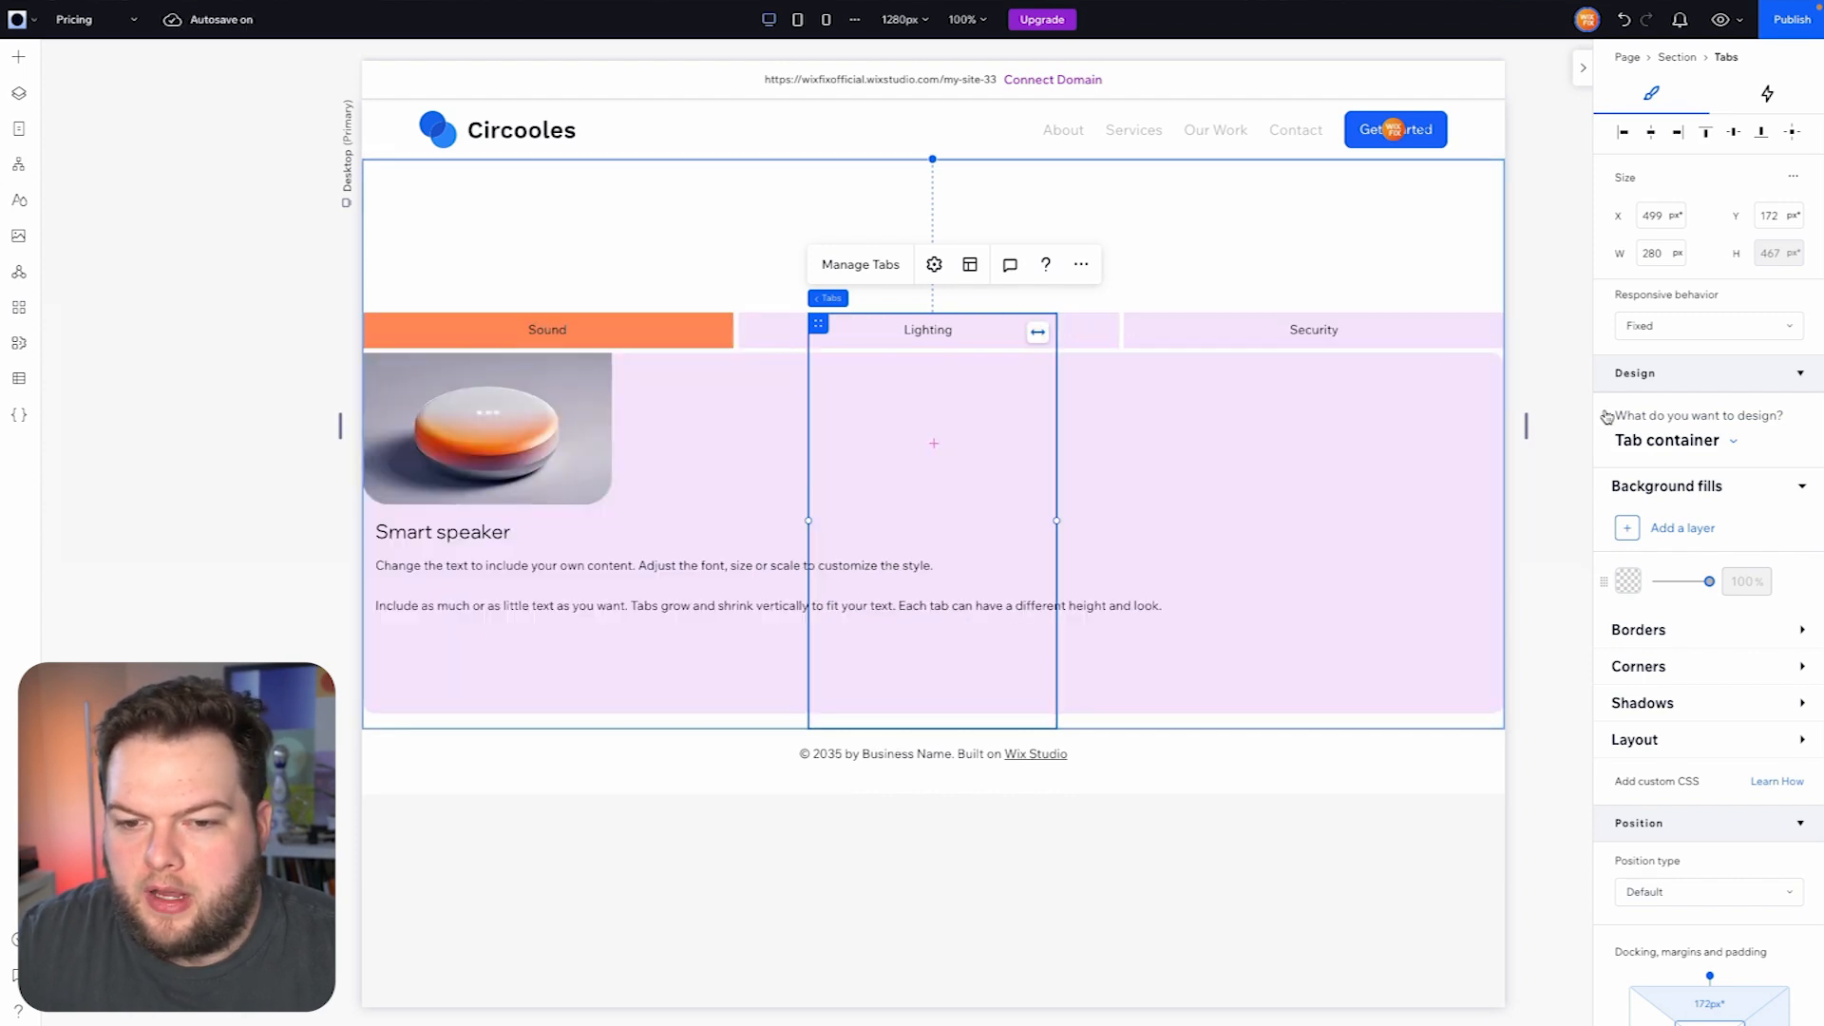
scroll(1640, 789, "down", 3)
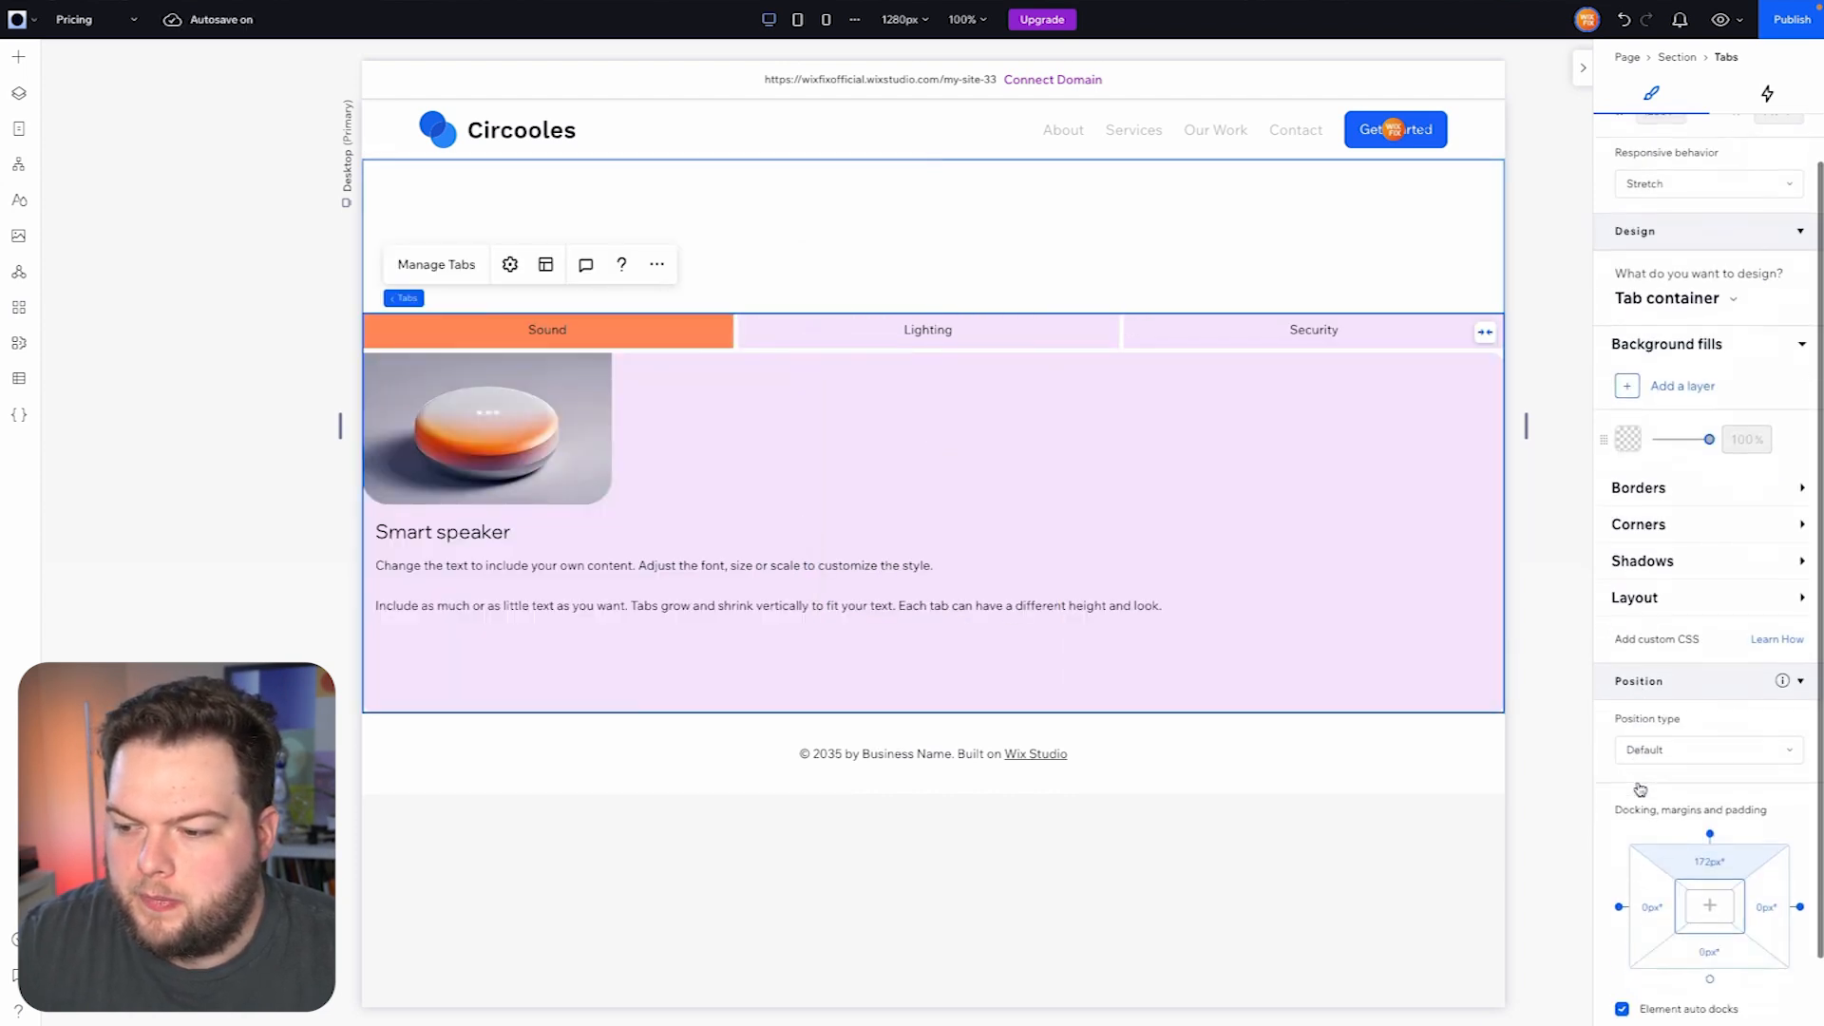
left_click(1735, 777)
type("5%")
key("Return")
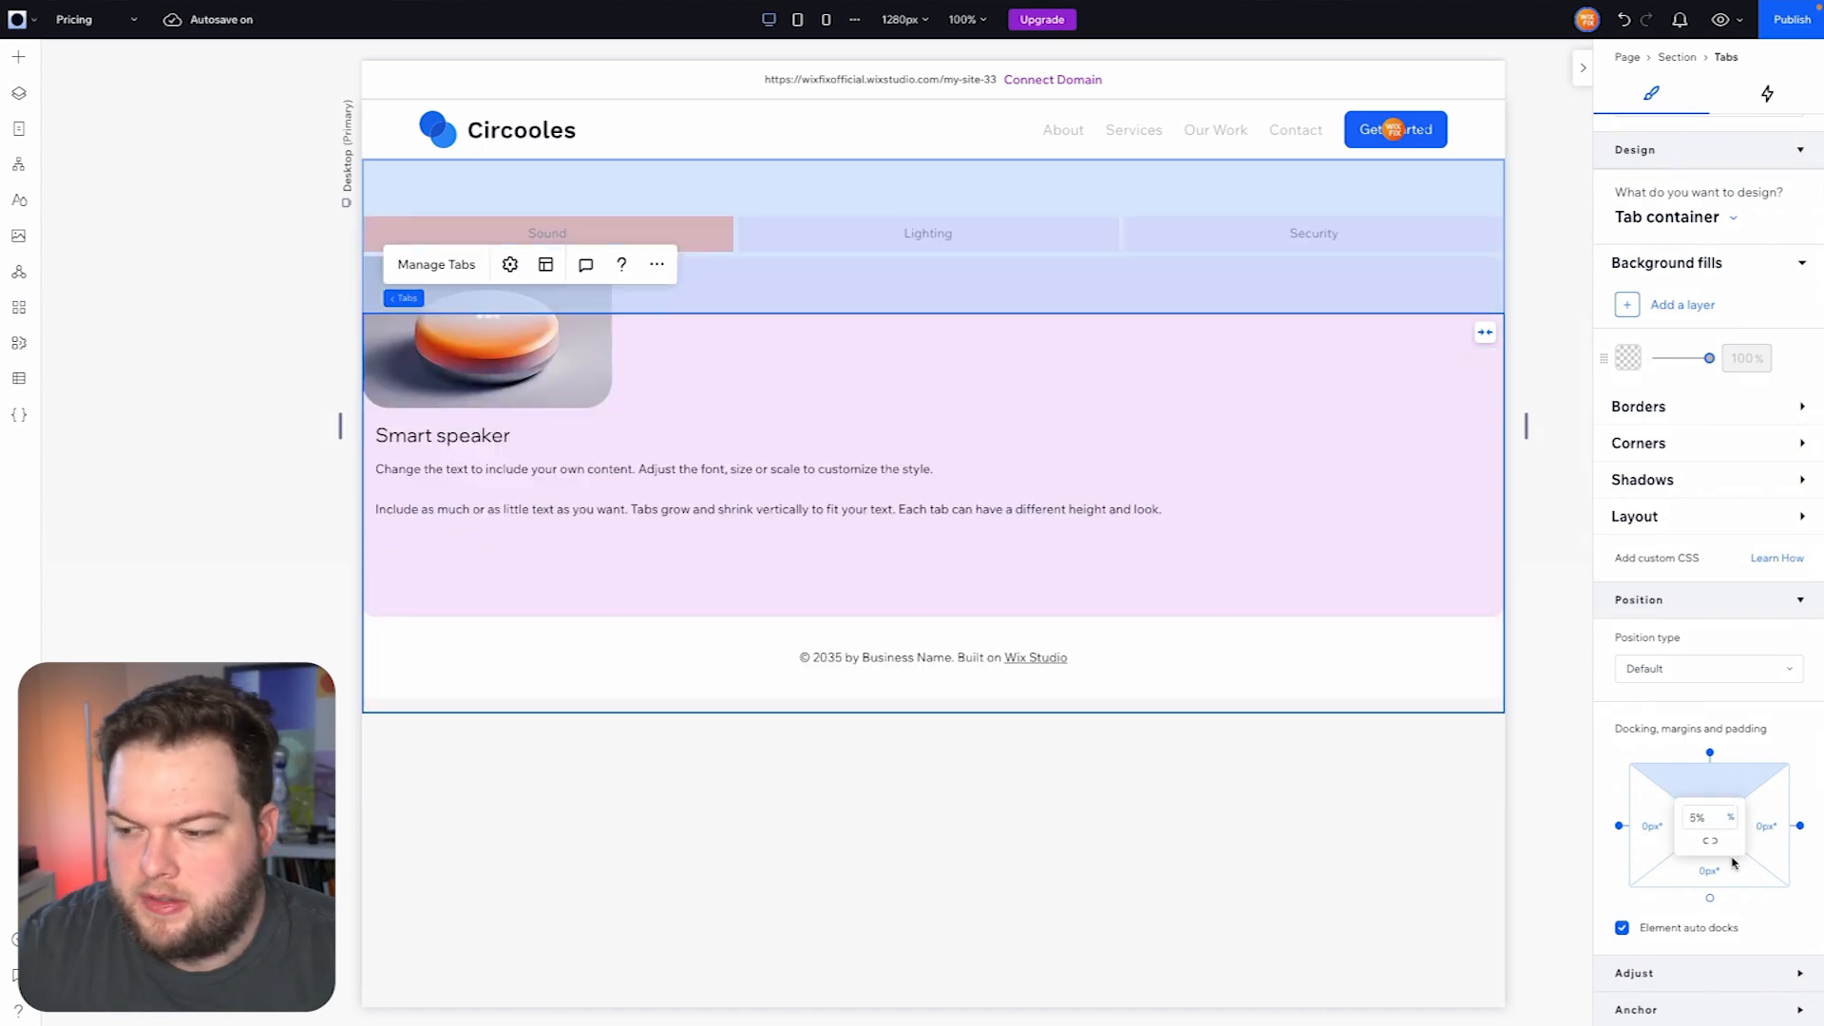
left_click(1685, 847)
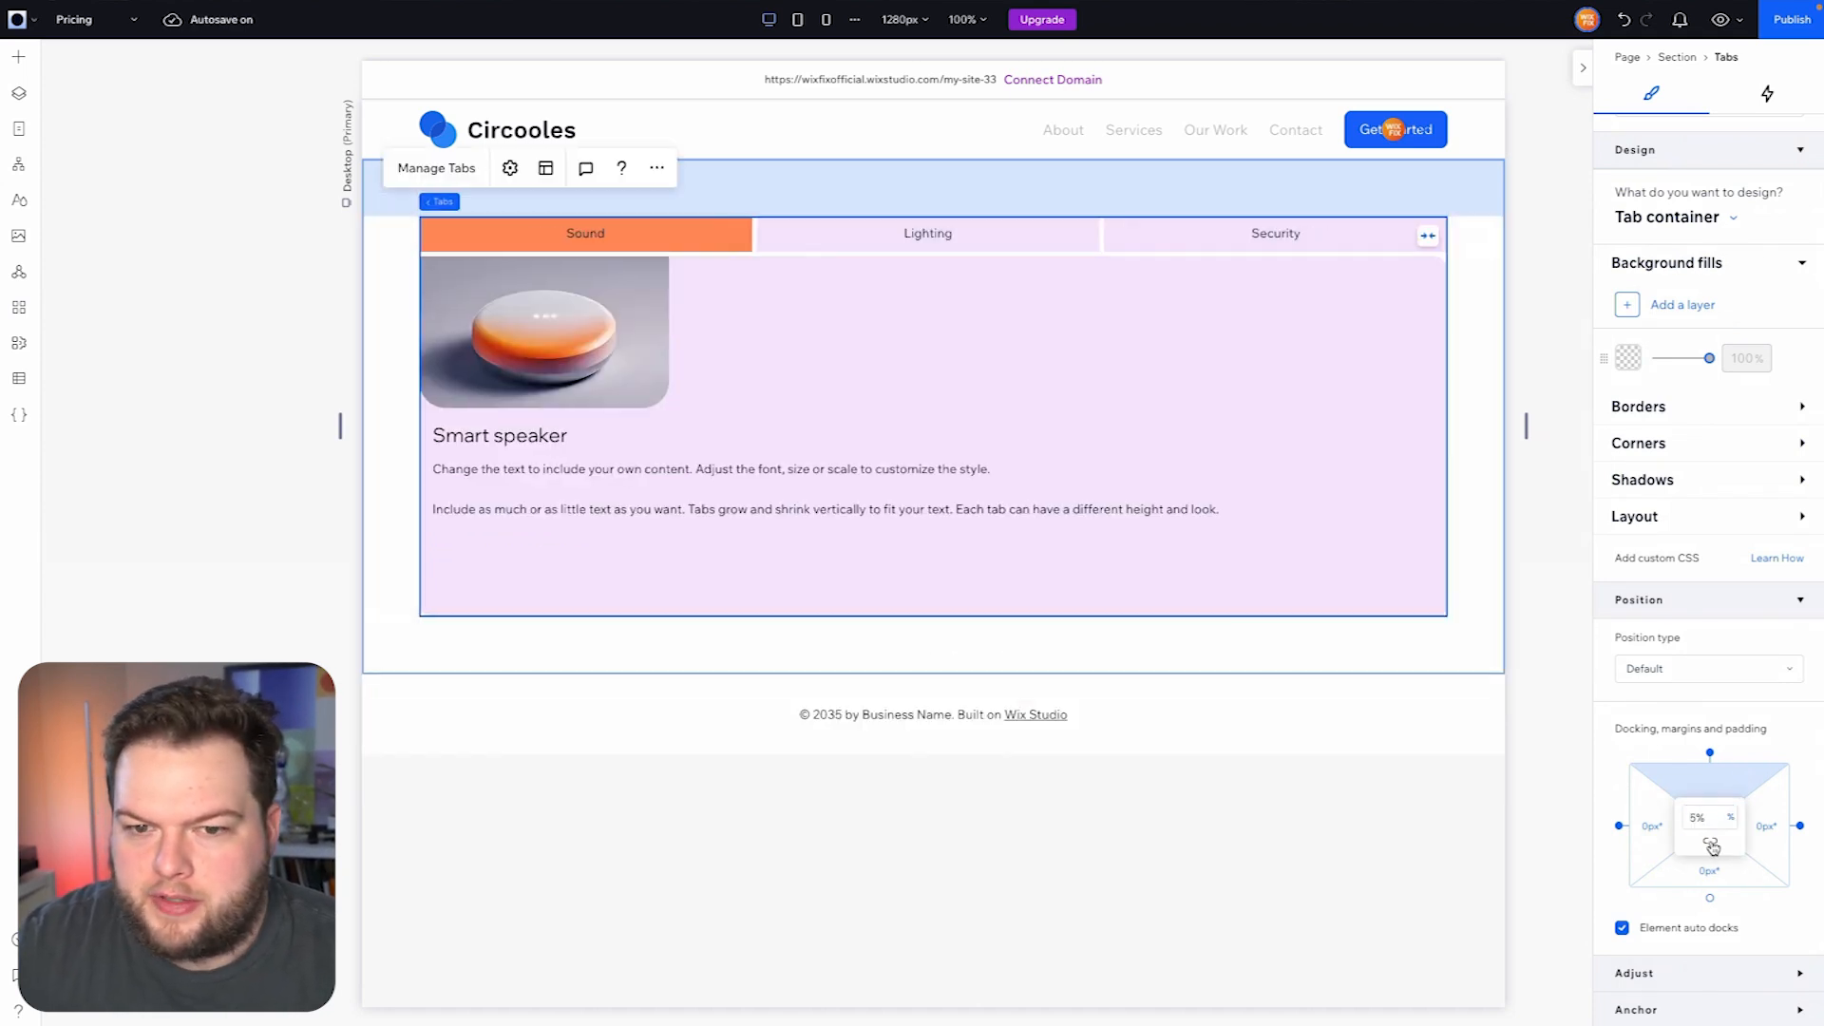
left_click(1482, 368)
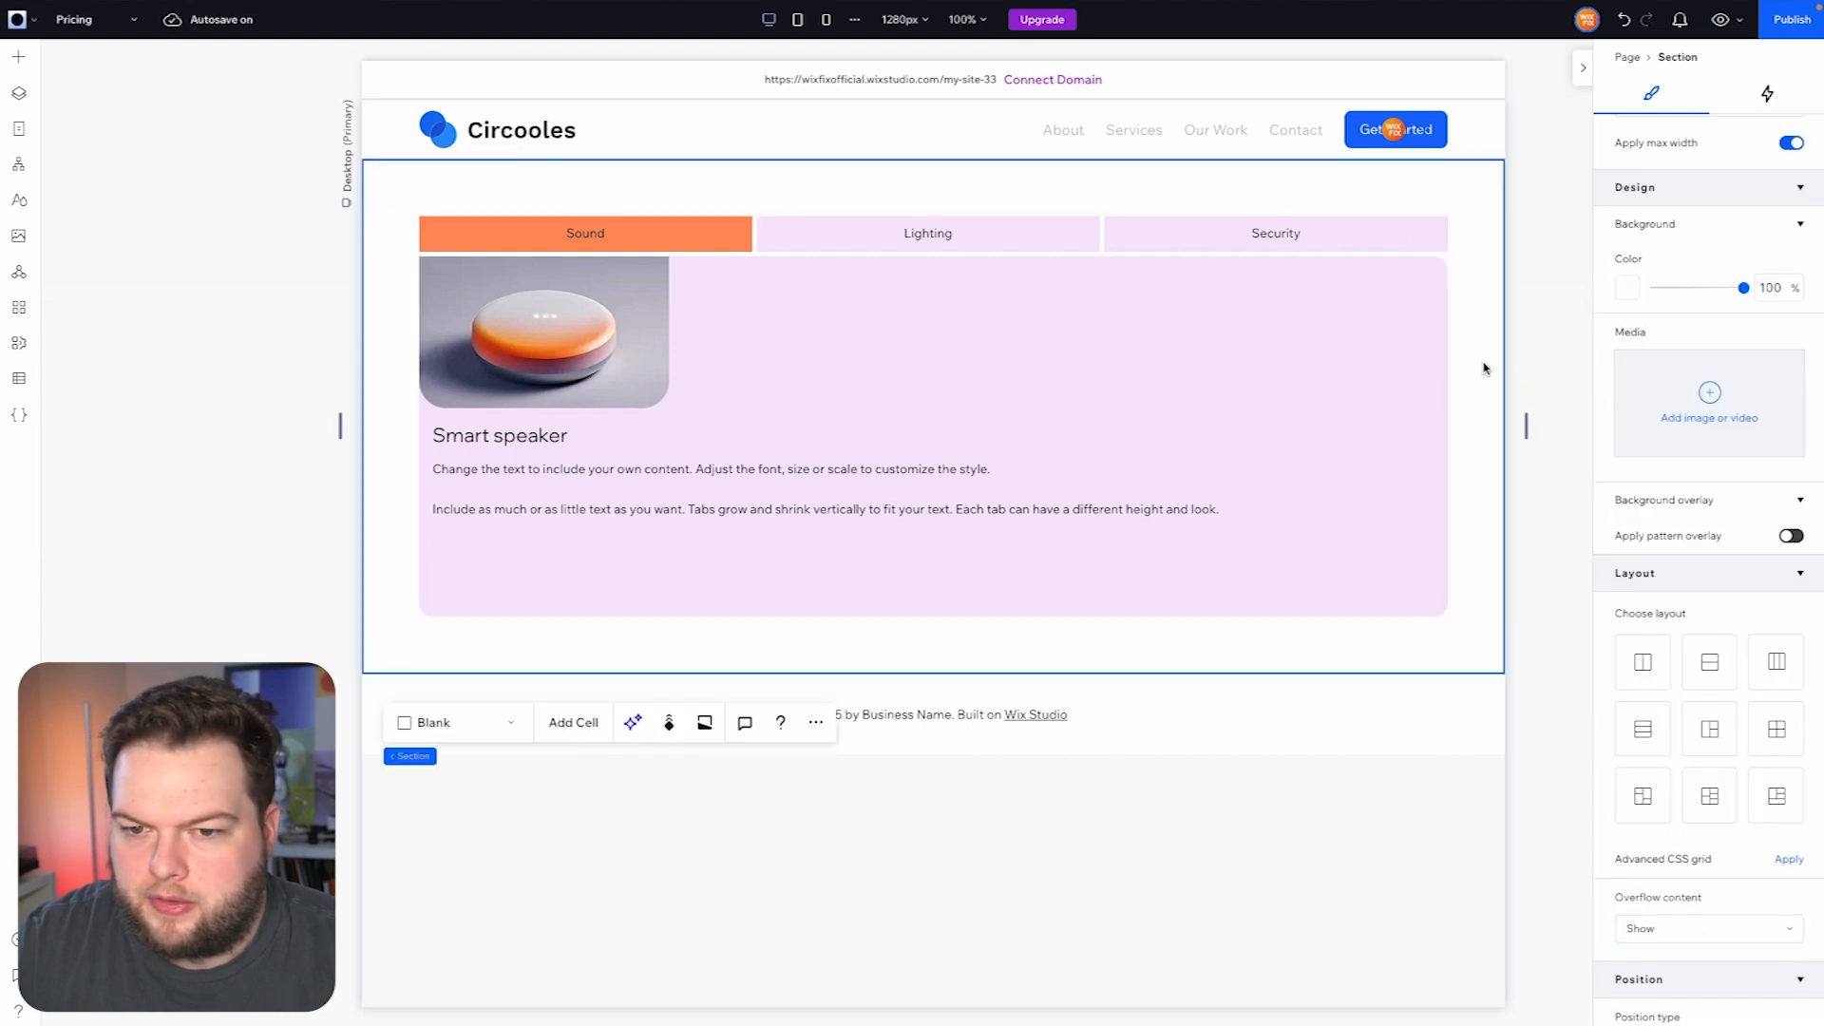
left_click(1556, 369)
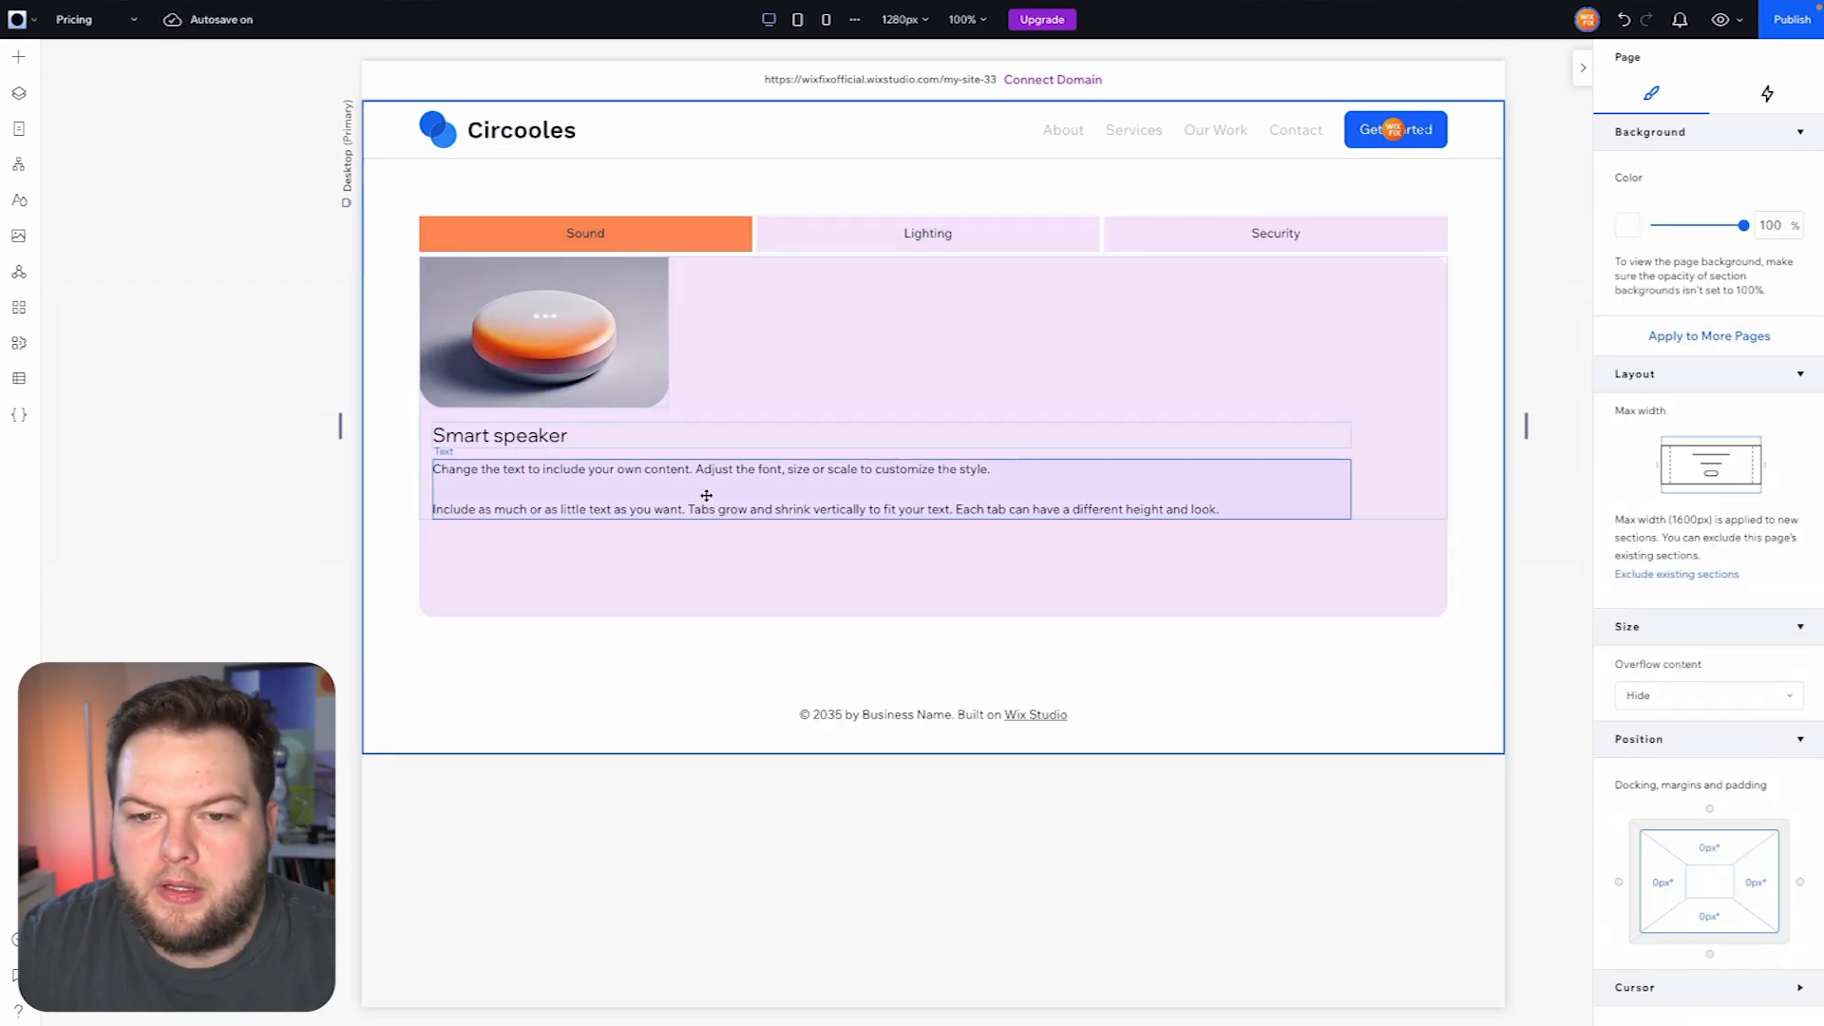
- Add a new tab to the tabs element and name it Monthly
left_click(807, 233)
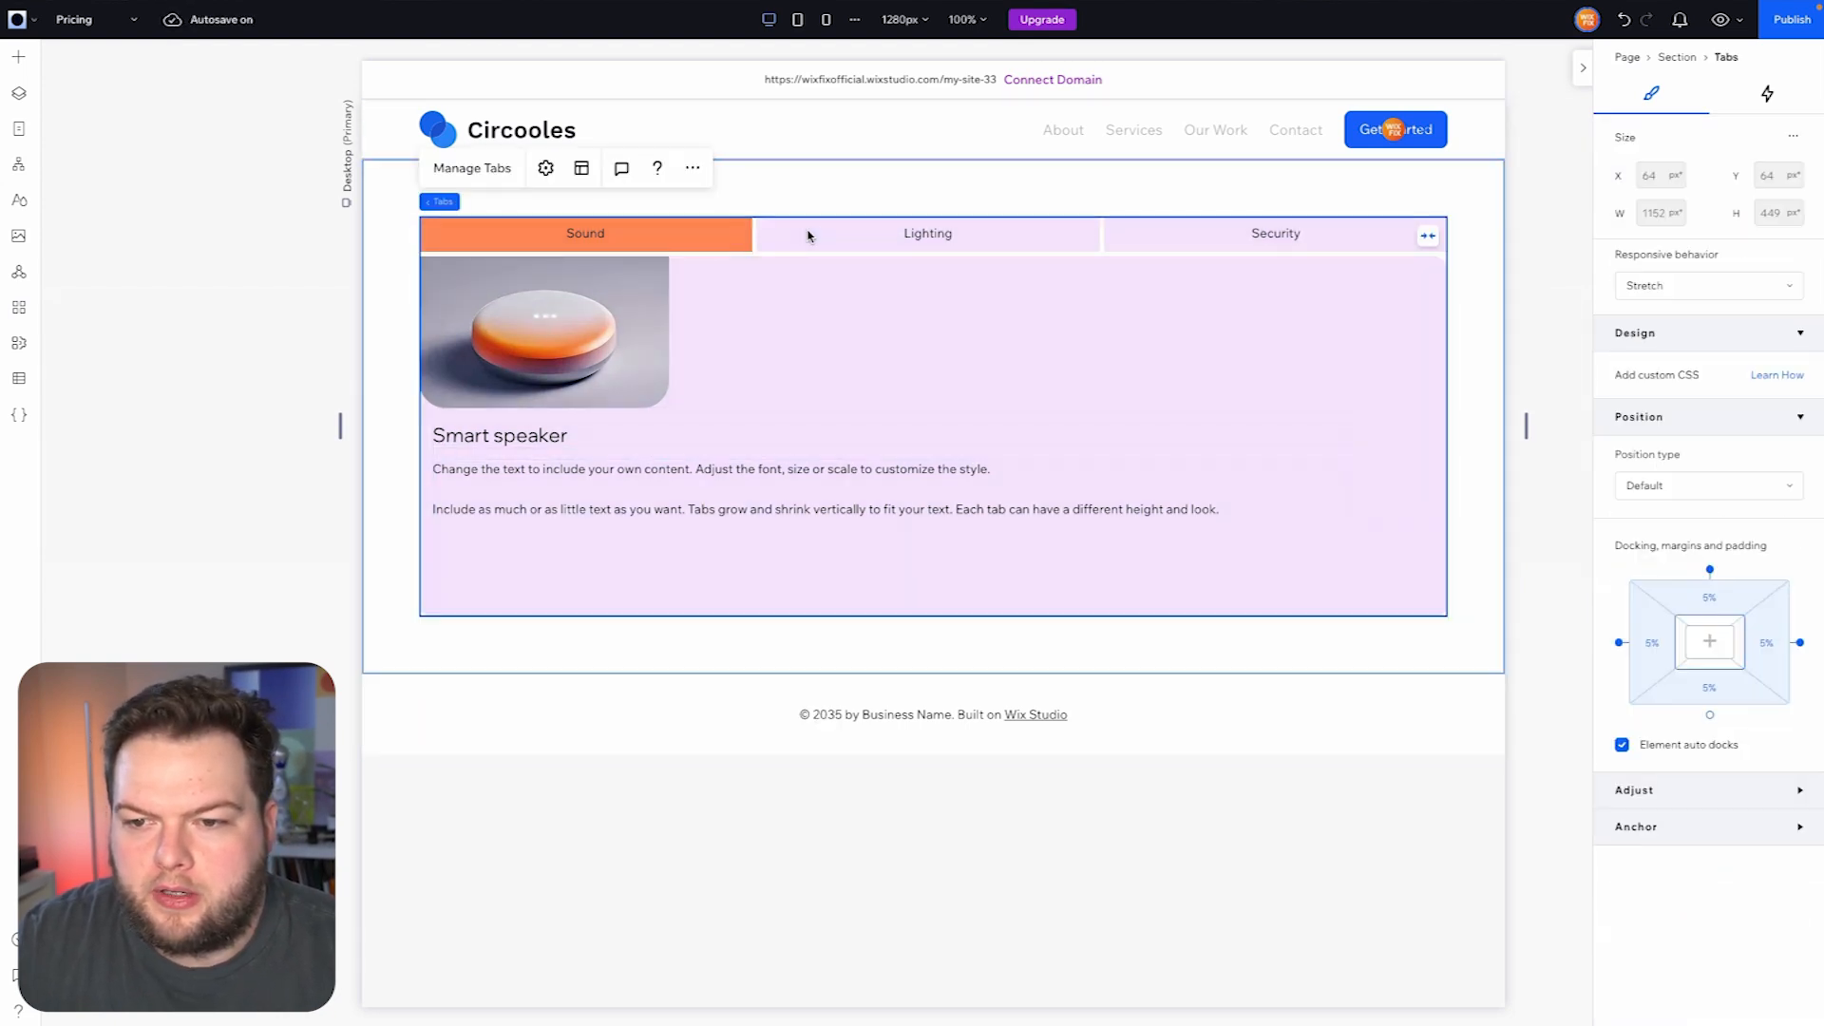
left_click(466, 168)
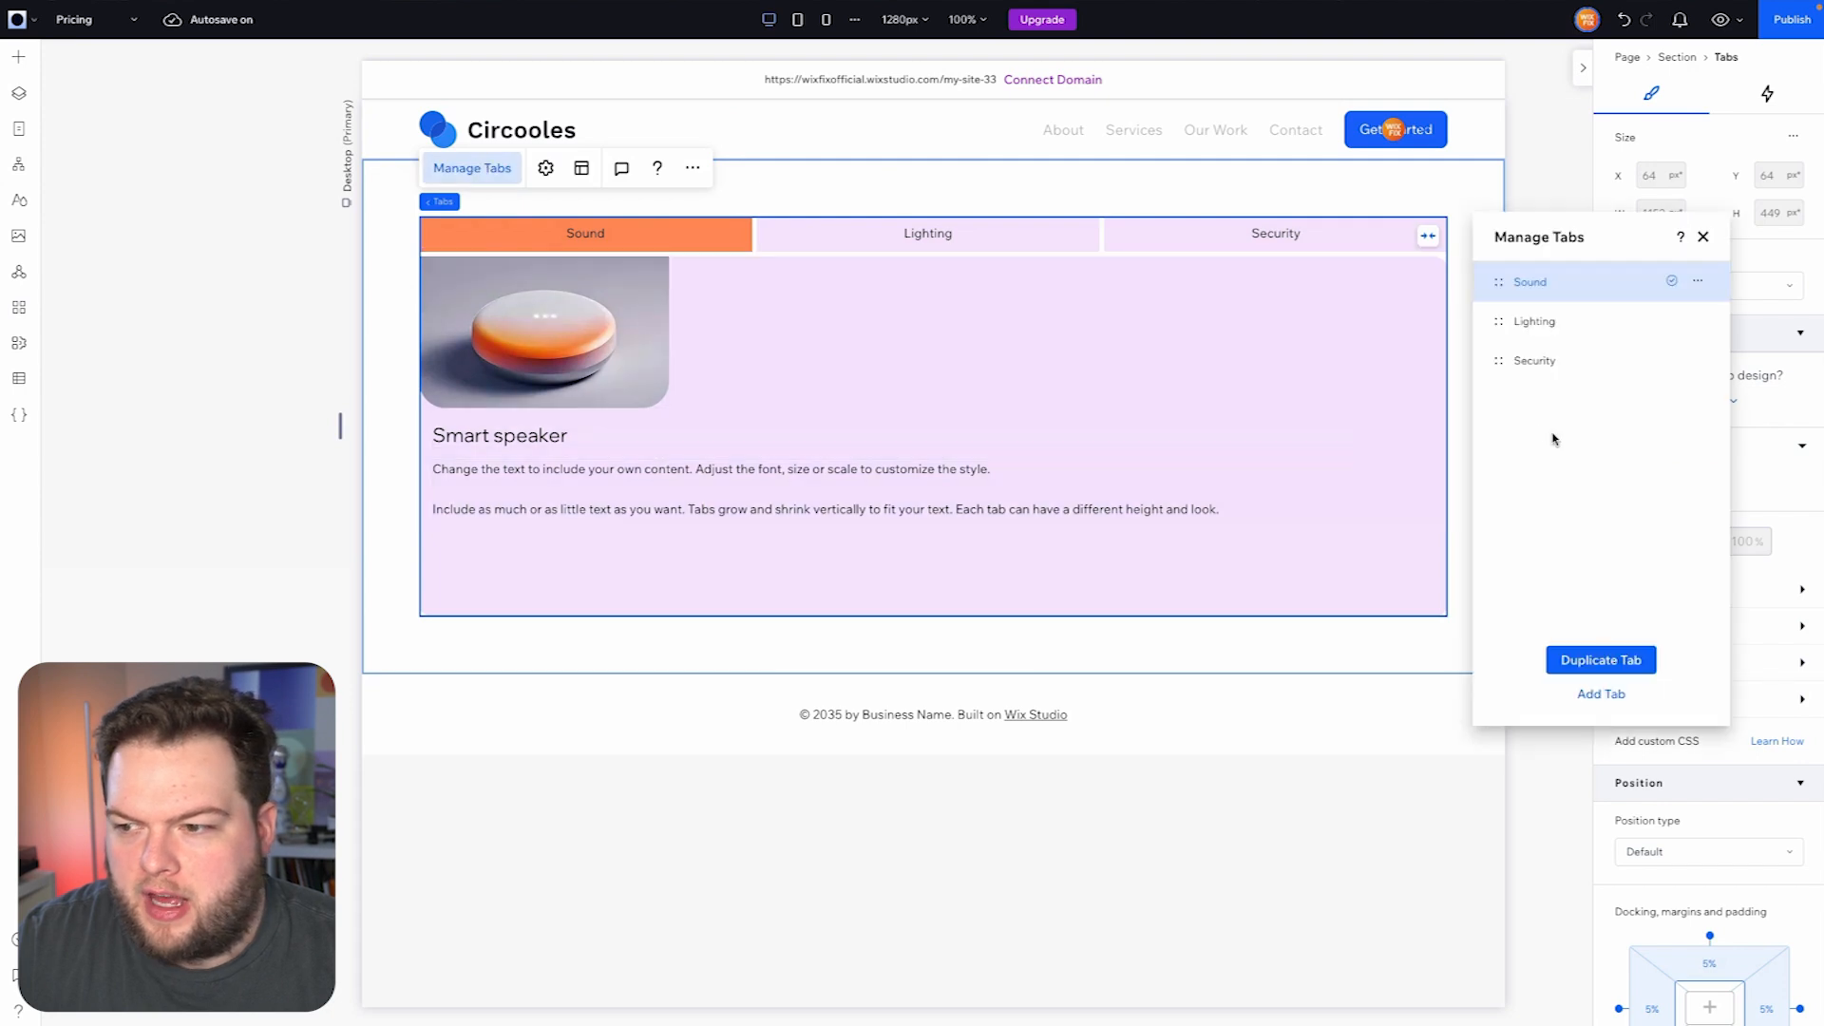
left_click(1599, 698)
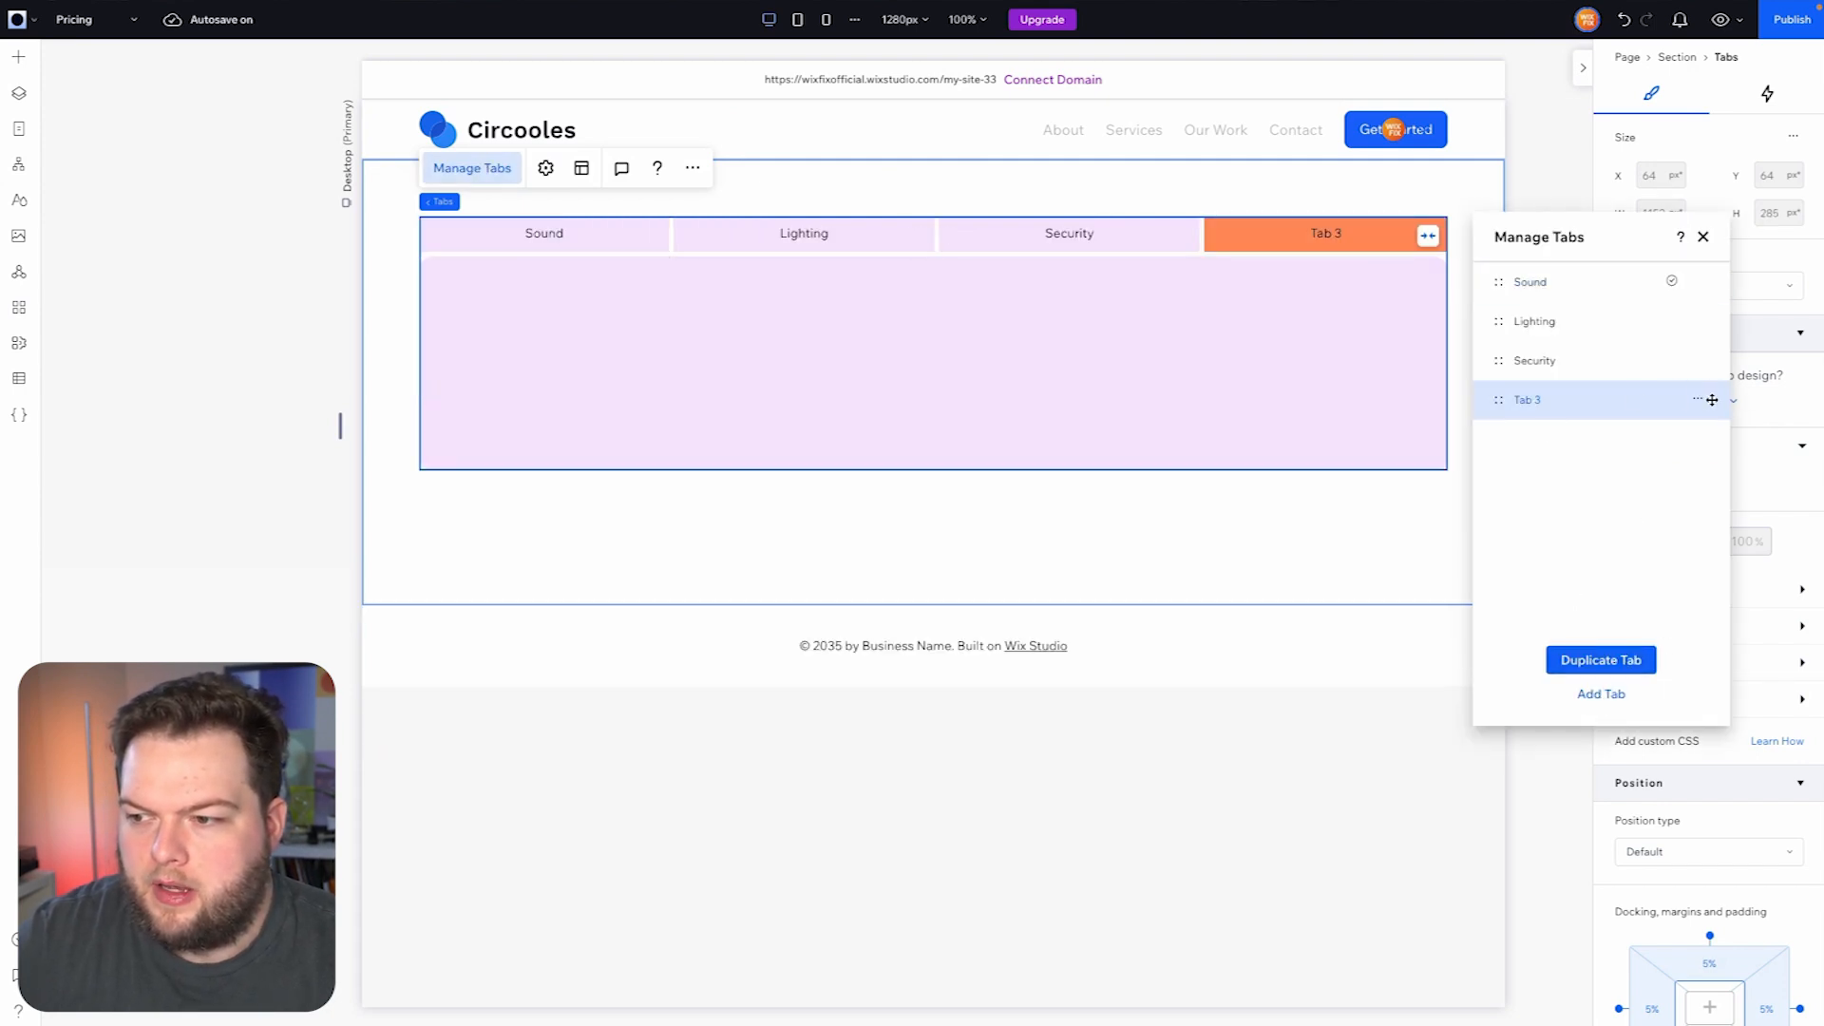
left_click(1701, 399)
left_click(1605, 467)
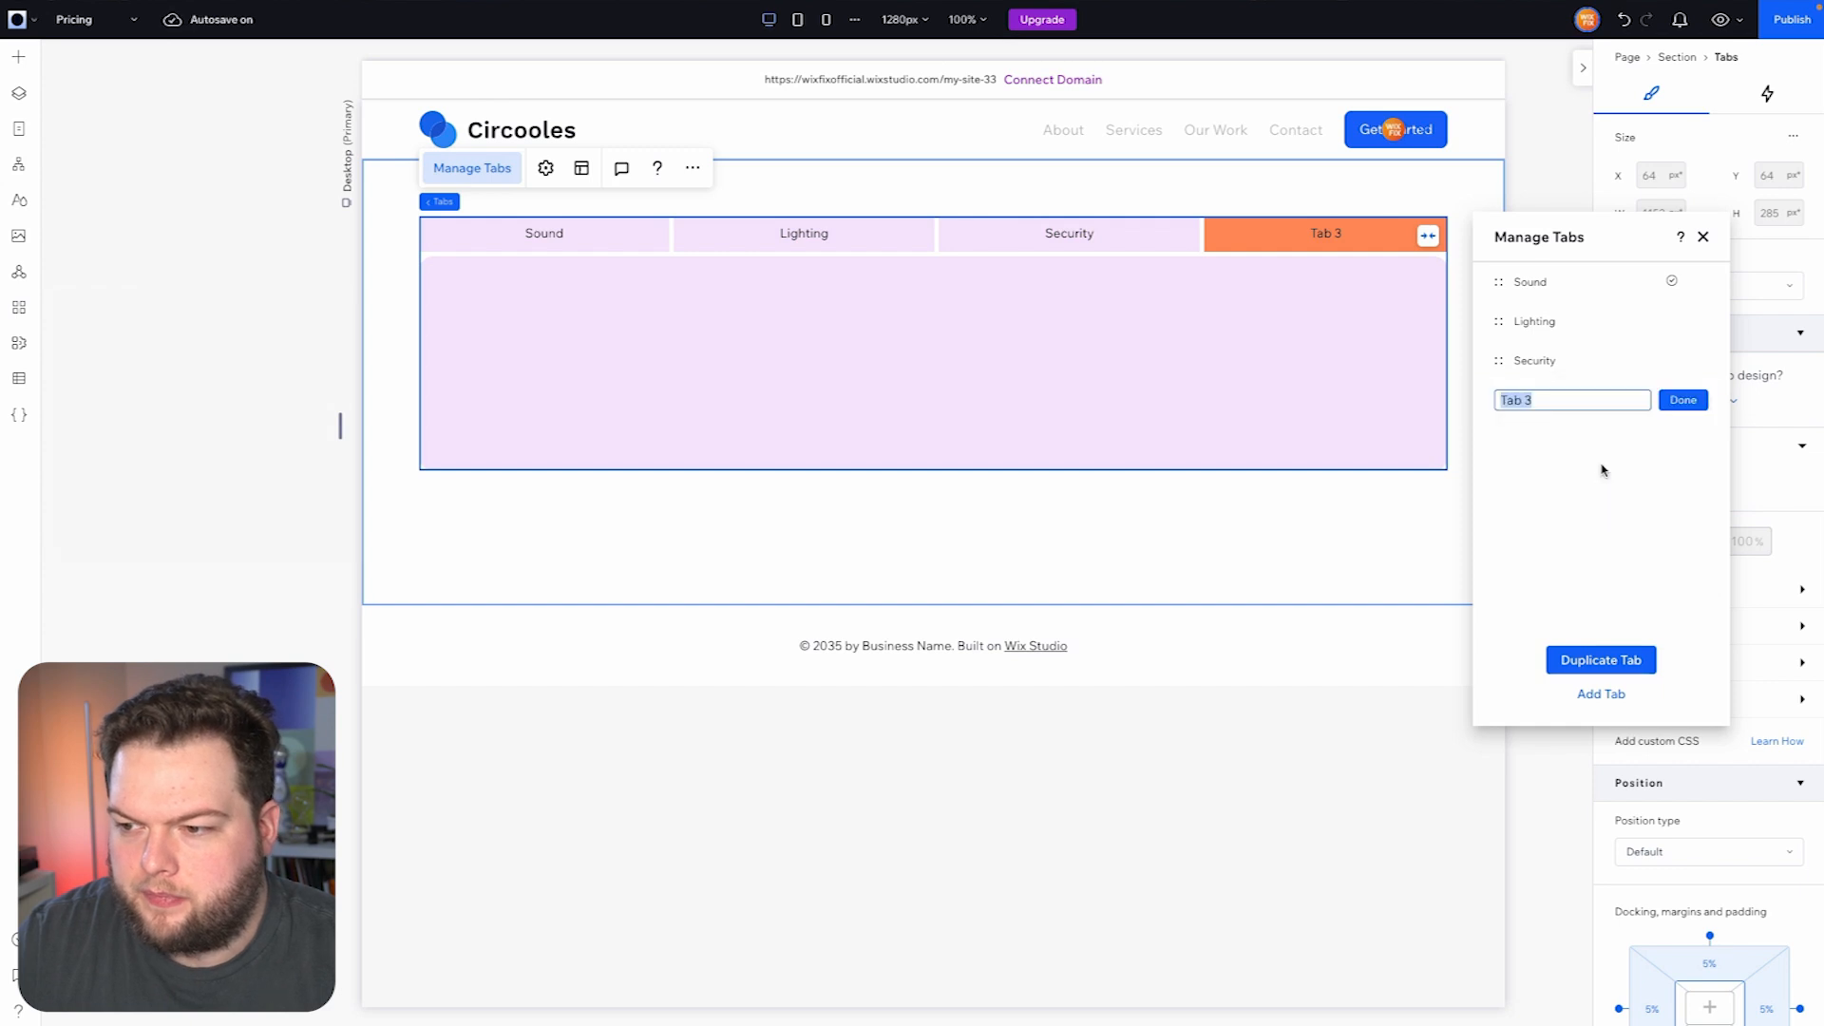
type("Monhtly")
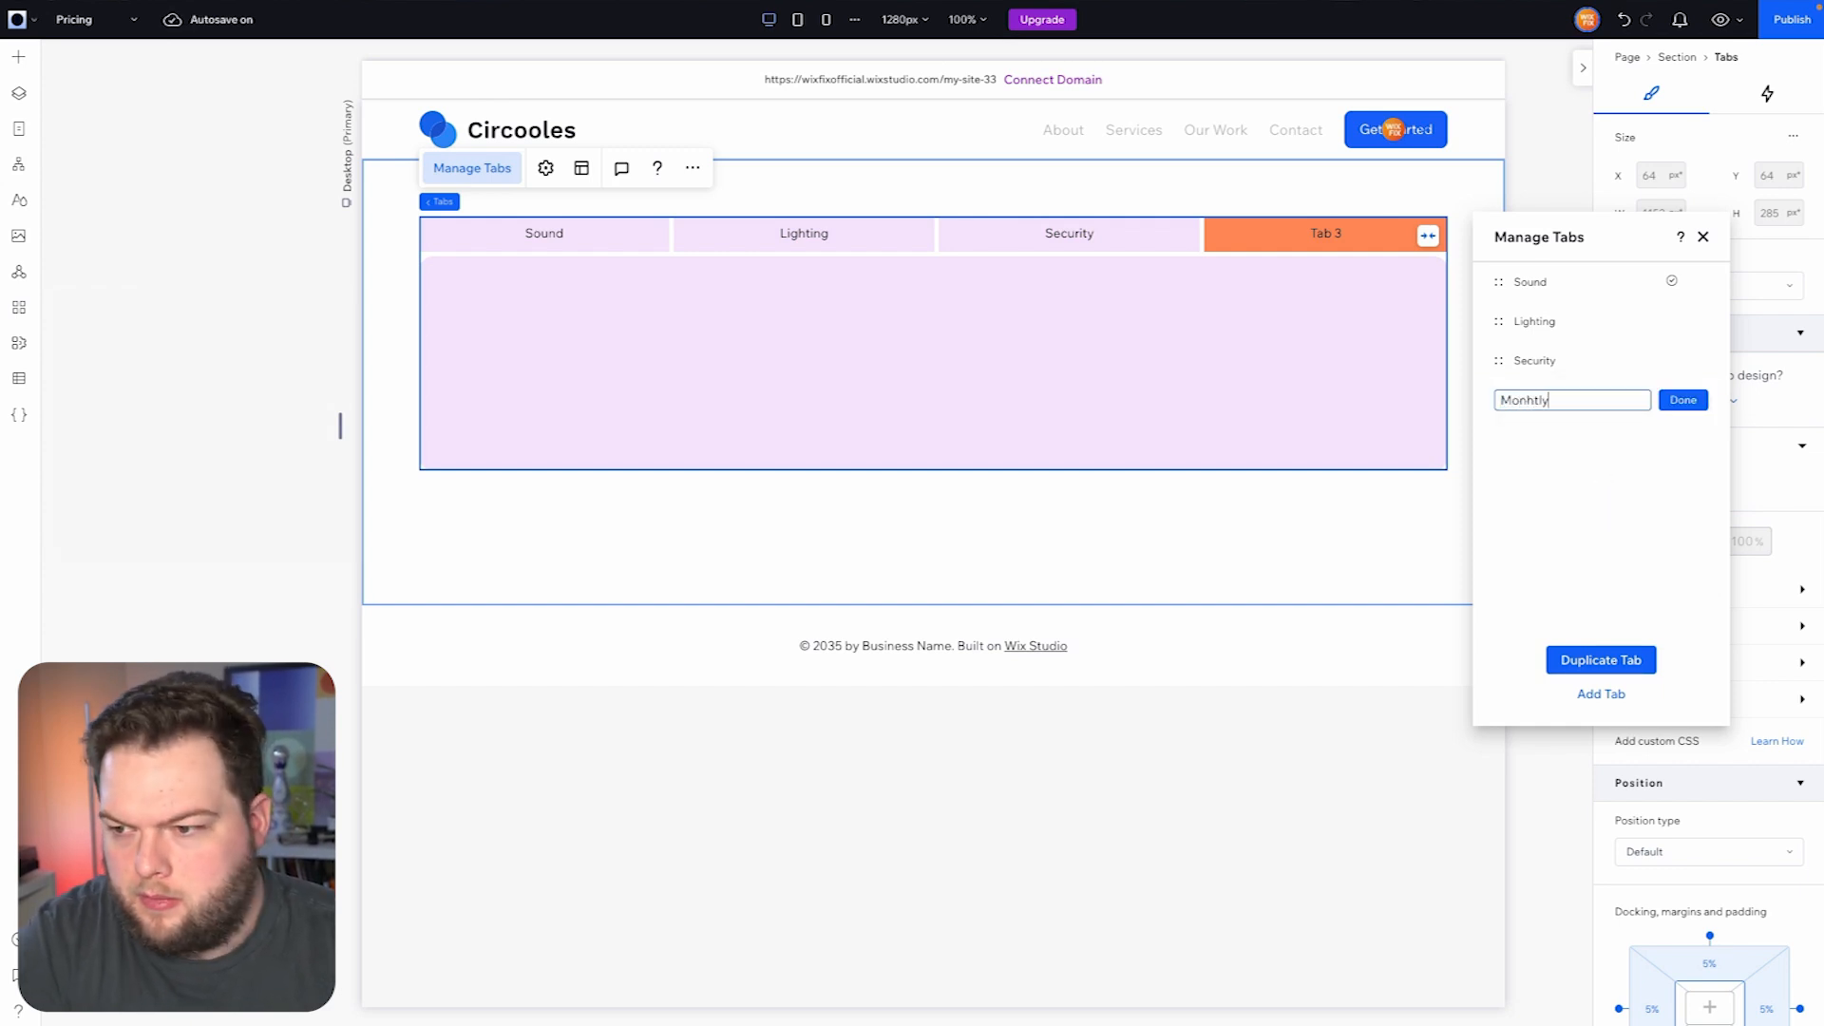
key("BackSpace")
key("BackSpace")
key("BackSpace")
type("thly")
left_click(1682, 400)
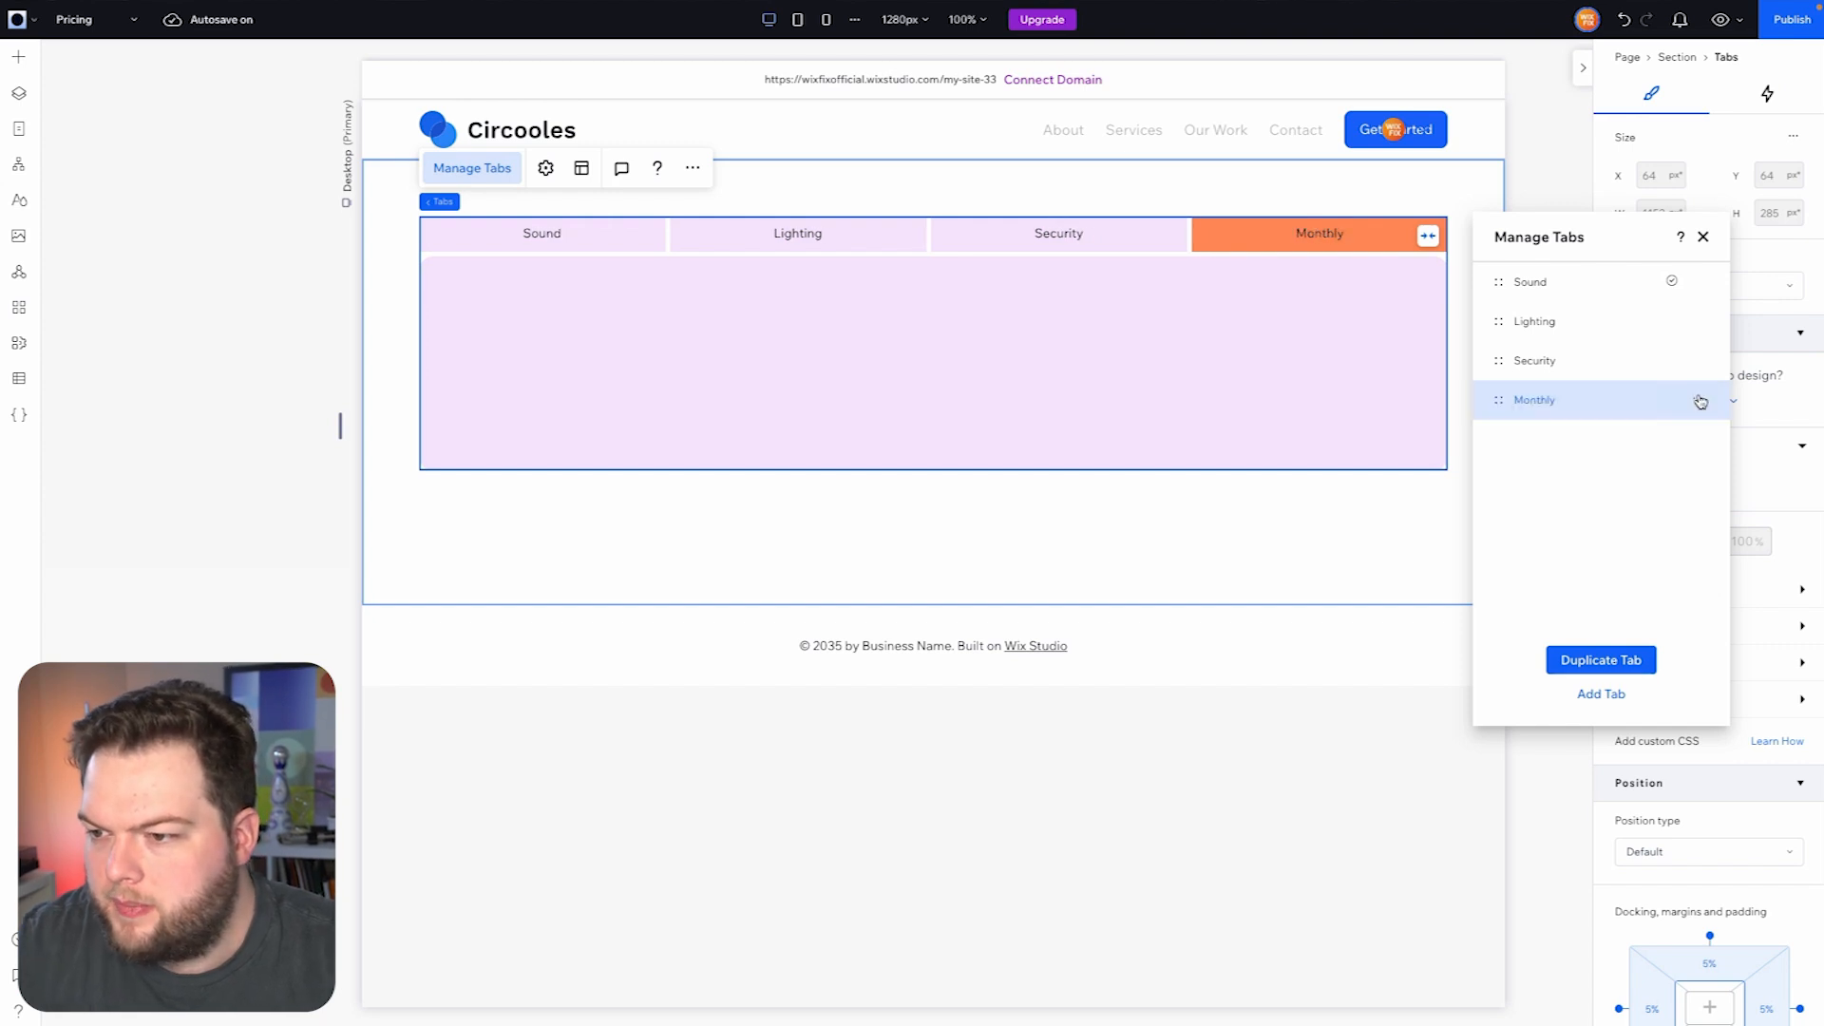
- Delete the Sound, Lighting and Security tabs, keep only Monthly, and select the Monthly tab's container
left_click(1697, 280)
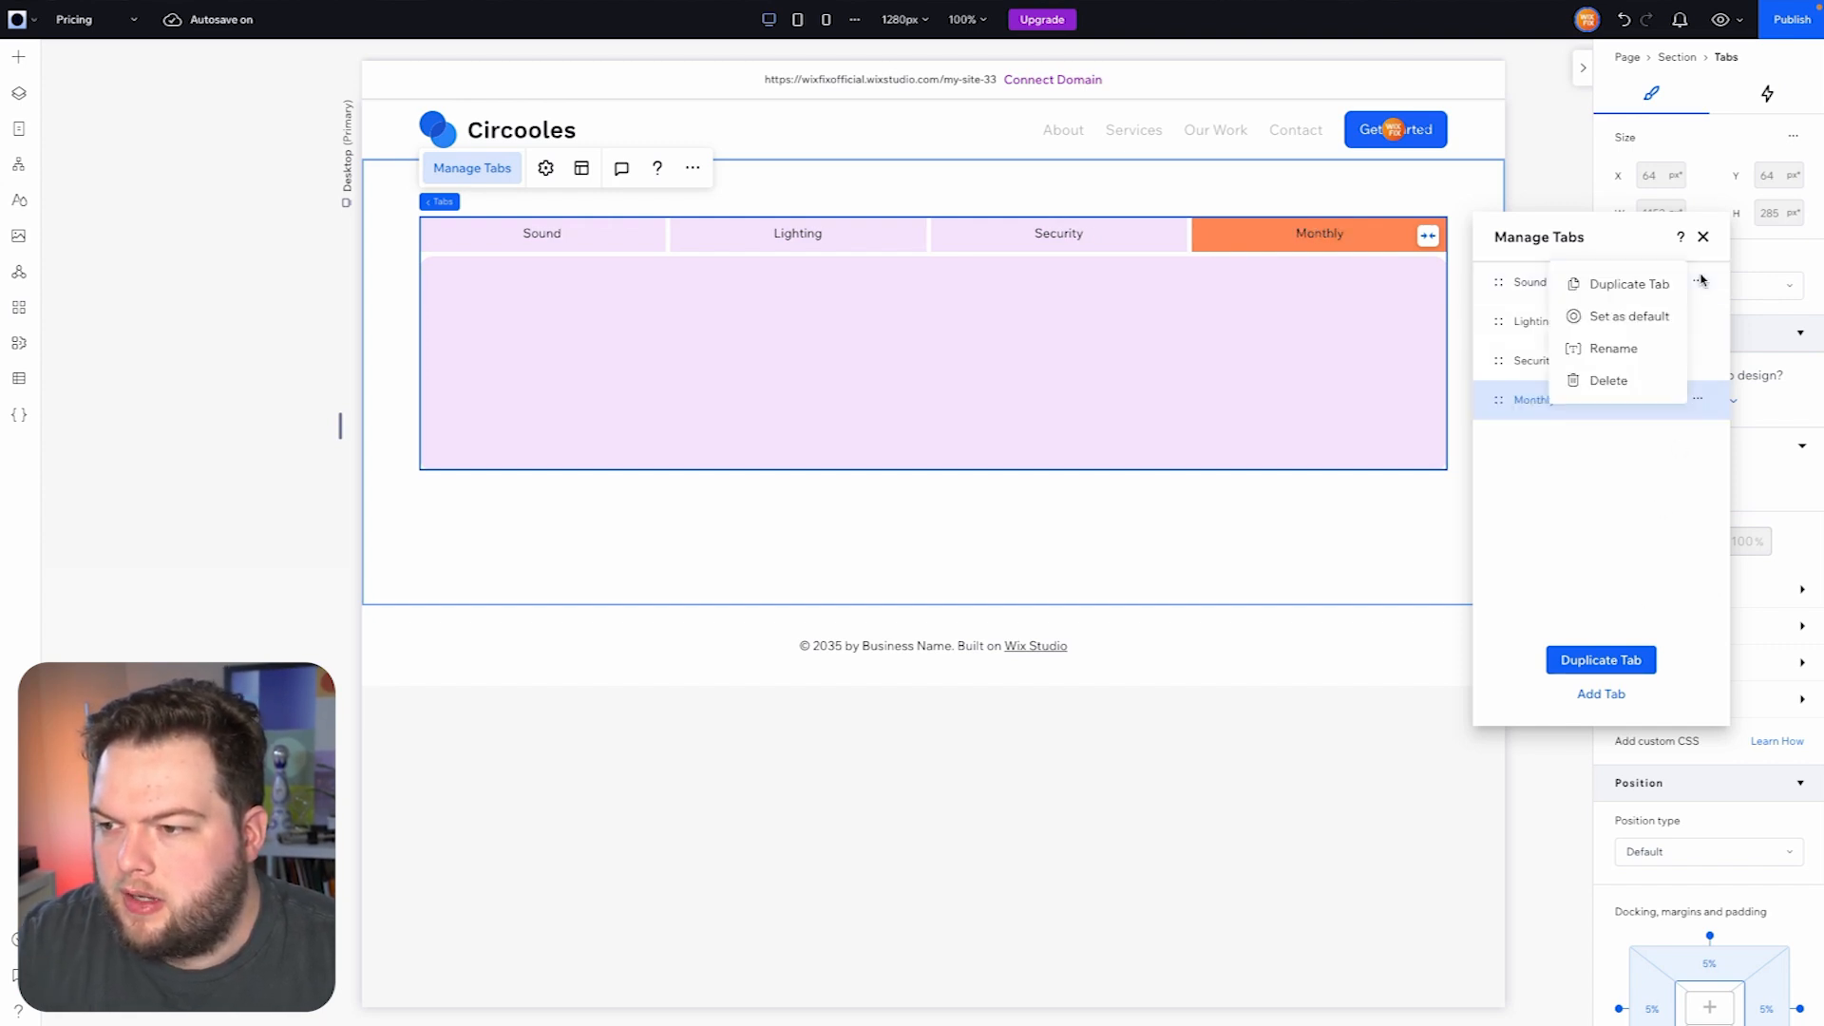
left_click(1630, 349)
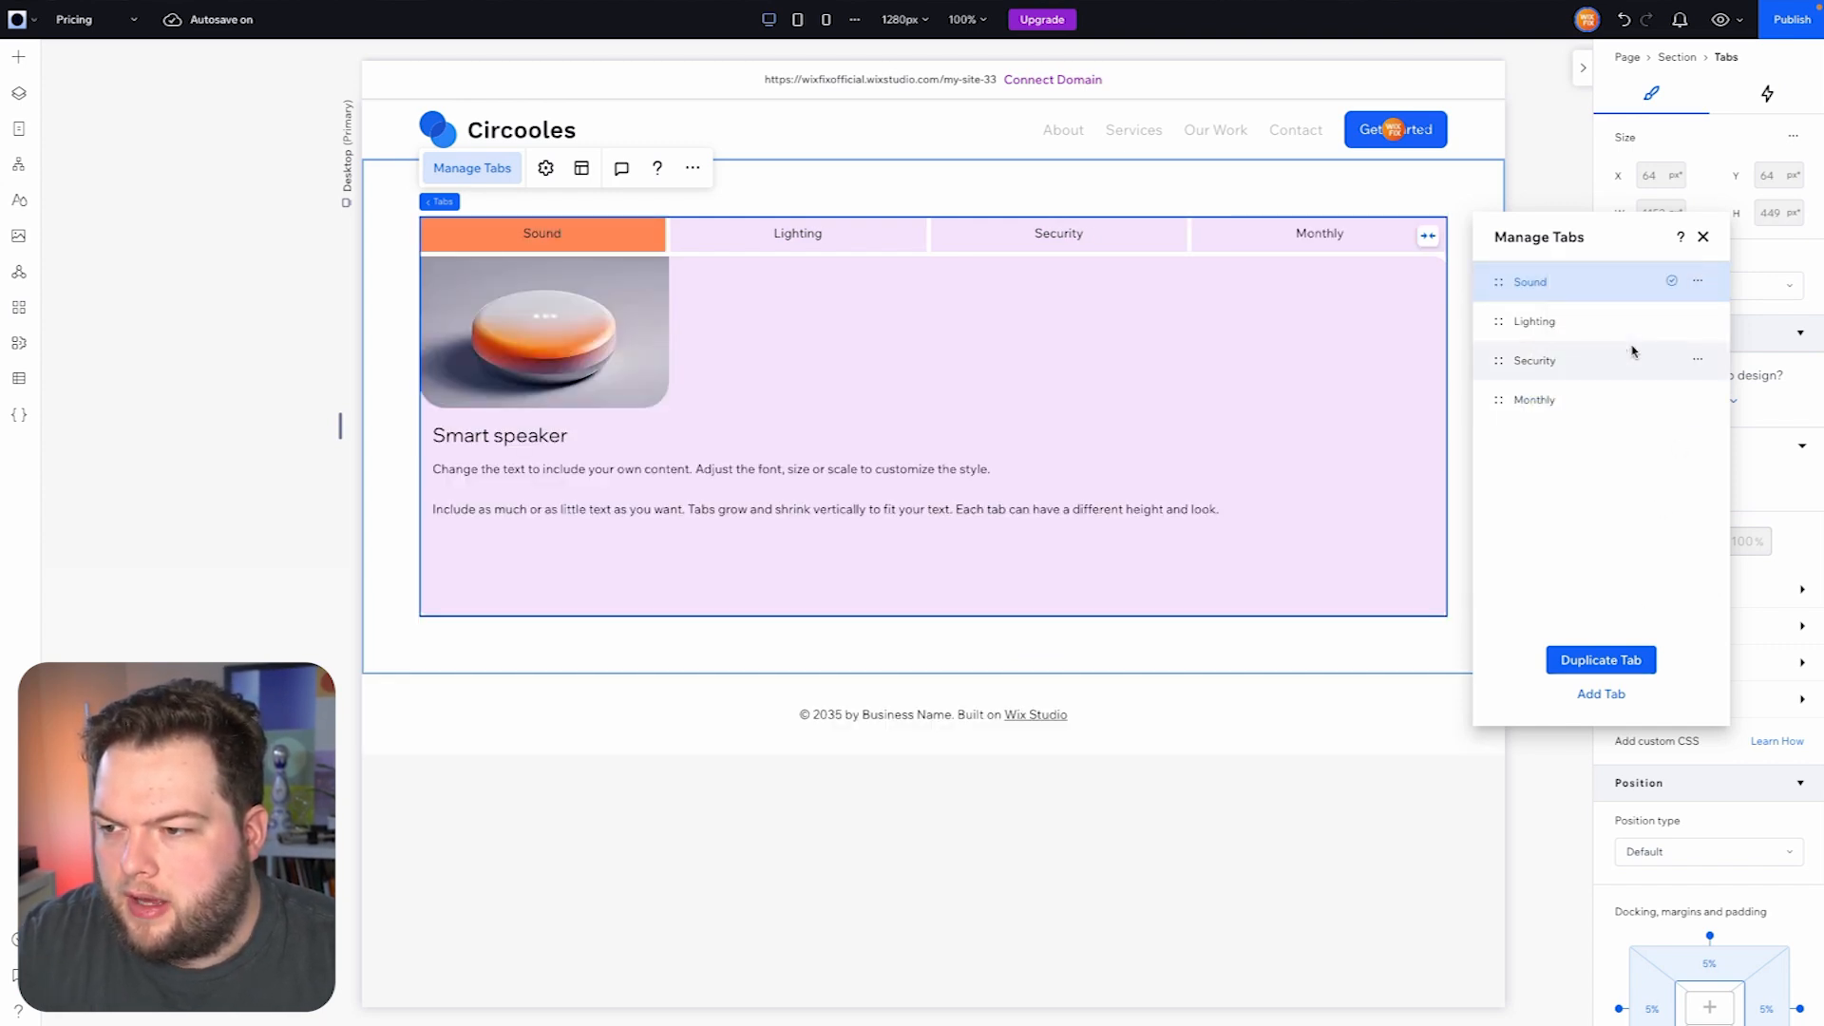
left_click(1698, 282)
left_click(1631, 349)
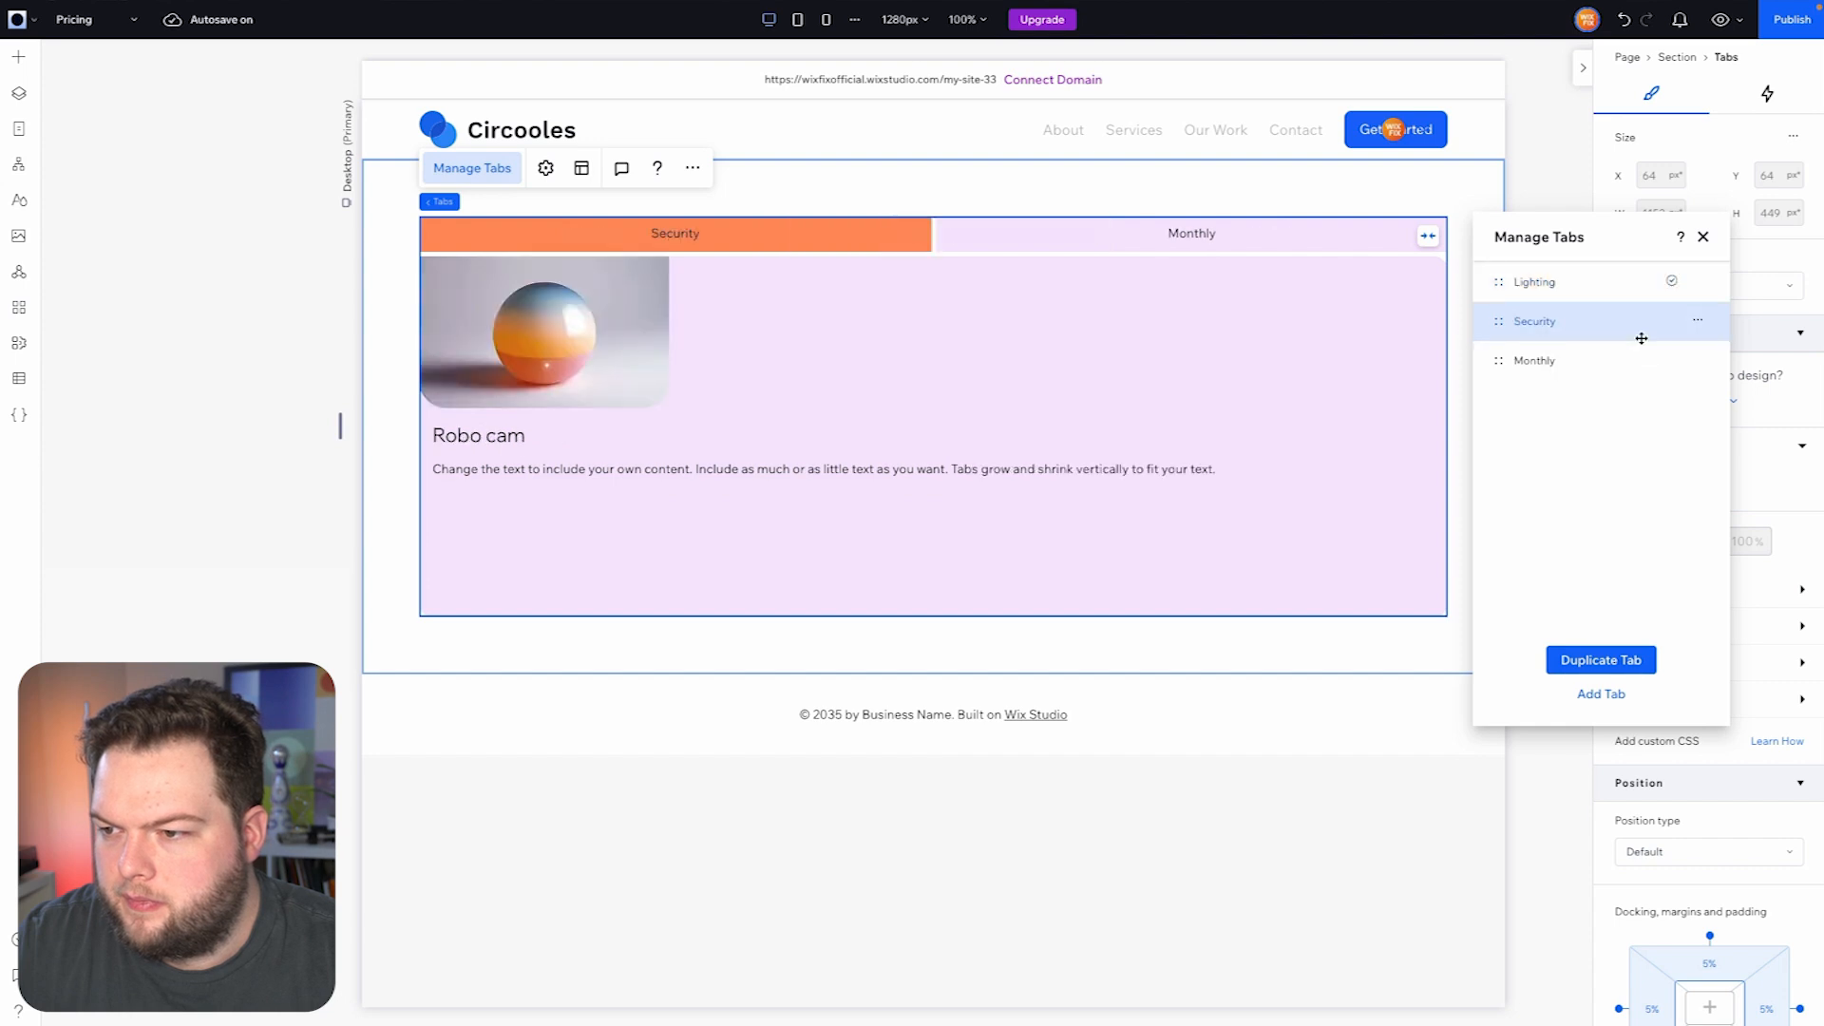
left_click(1698, 281)
left_click(1628, 348)
left_click(619, 323)
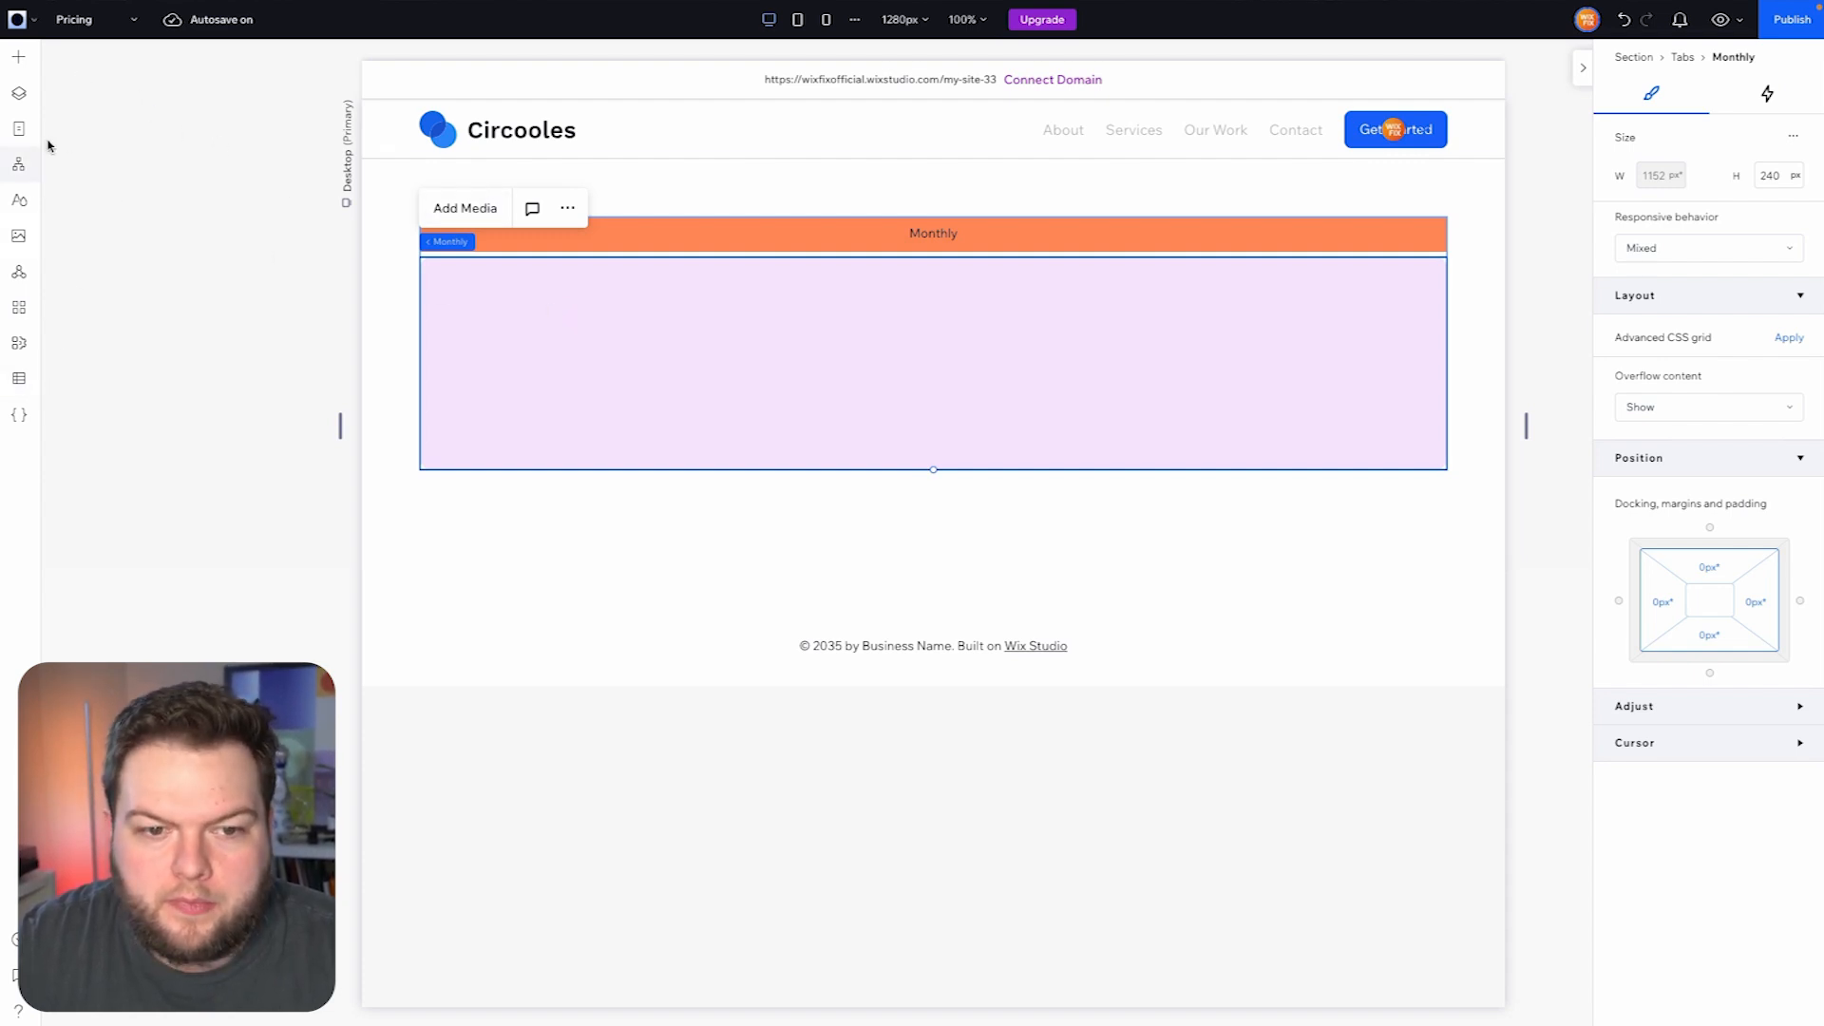
- From the Plans & Pricing page's pricing plans add-ons, add the Plan card list to the Pricing page
left_click(84, 26)
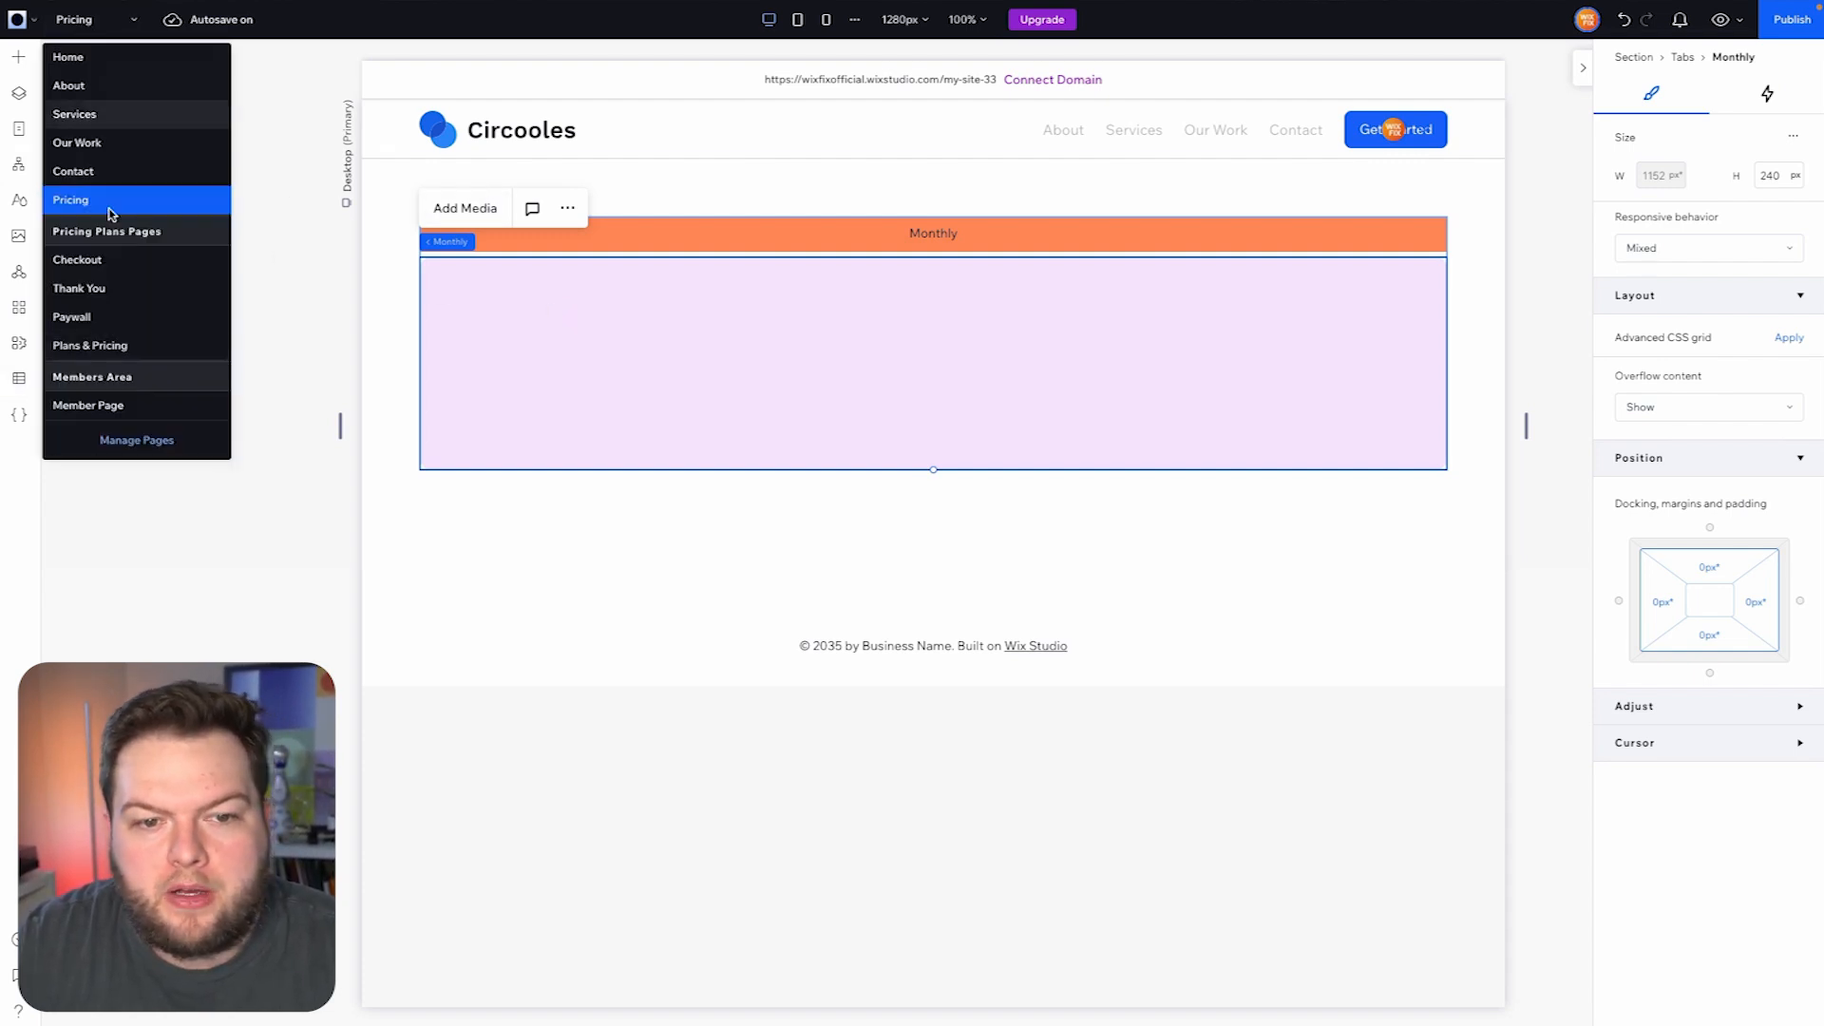
left_click(98, 349)
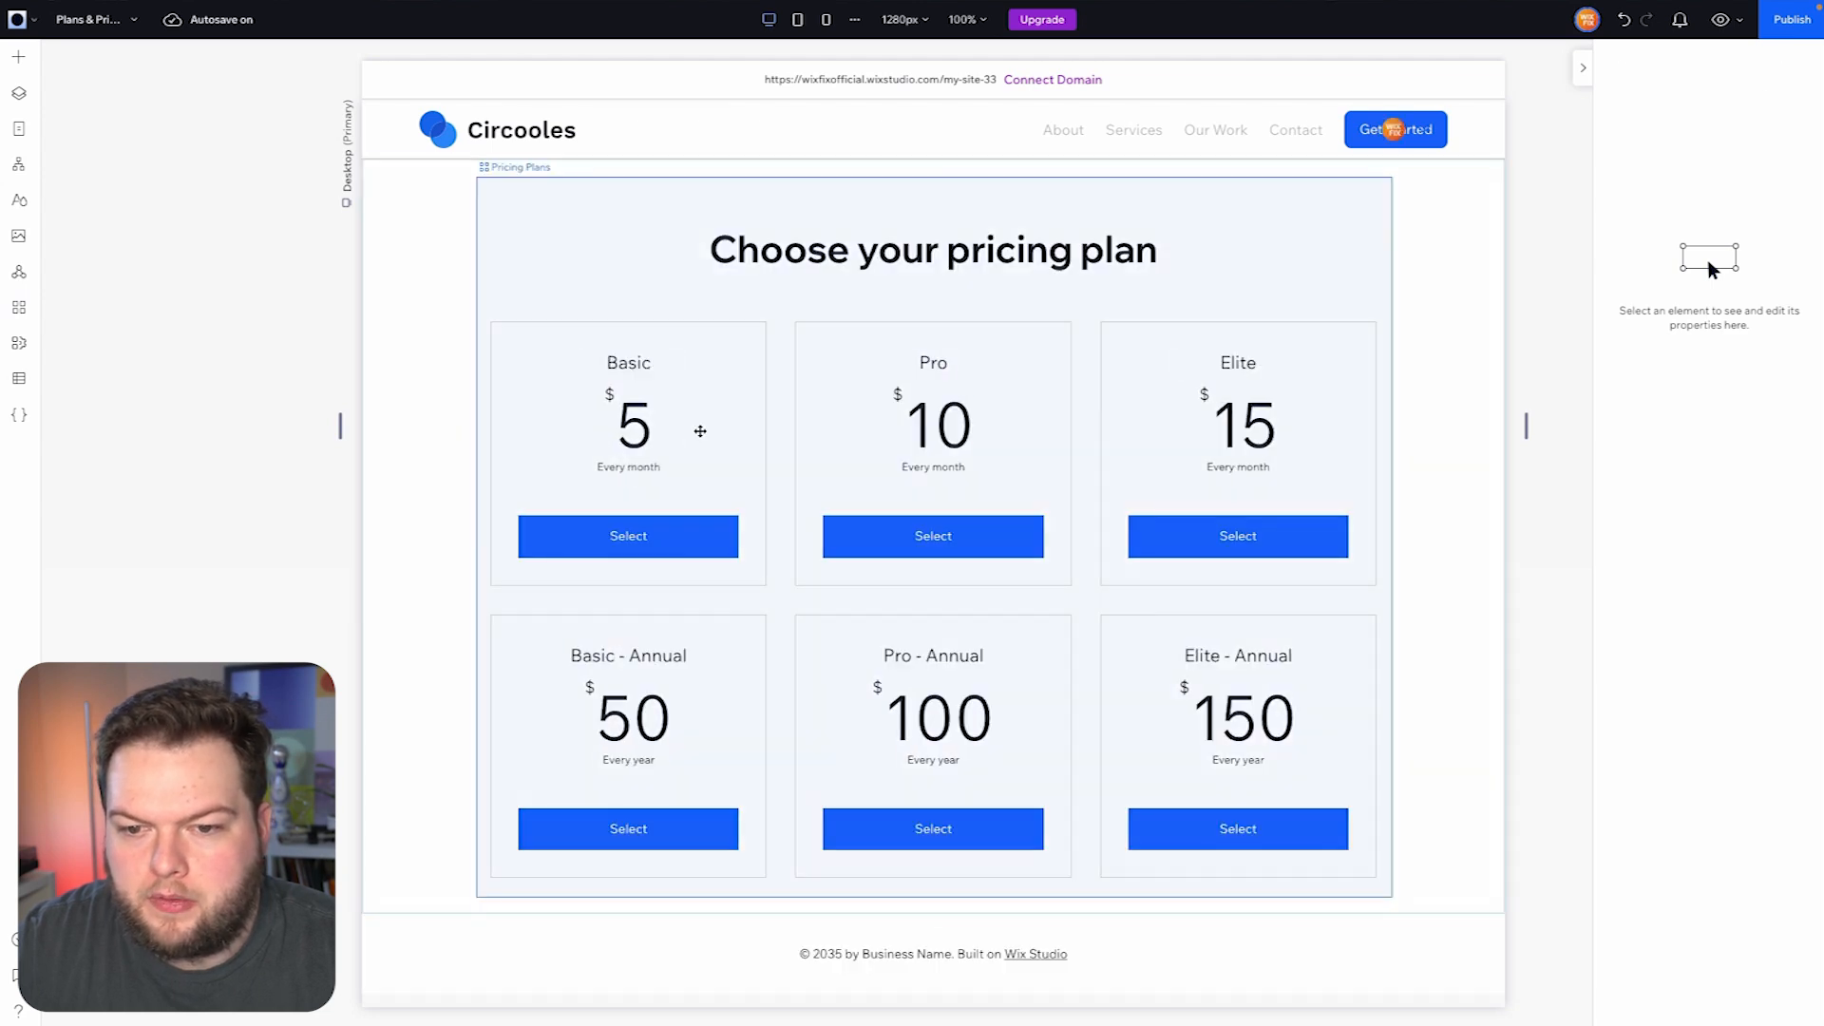
left_click(700, 431)
left_click(639, 133)
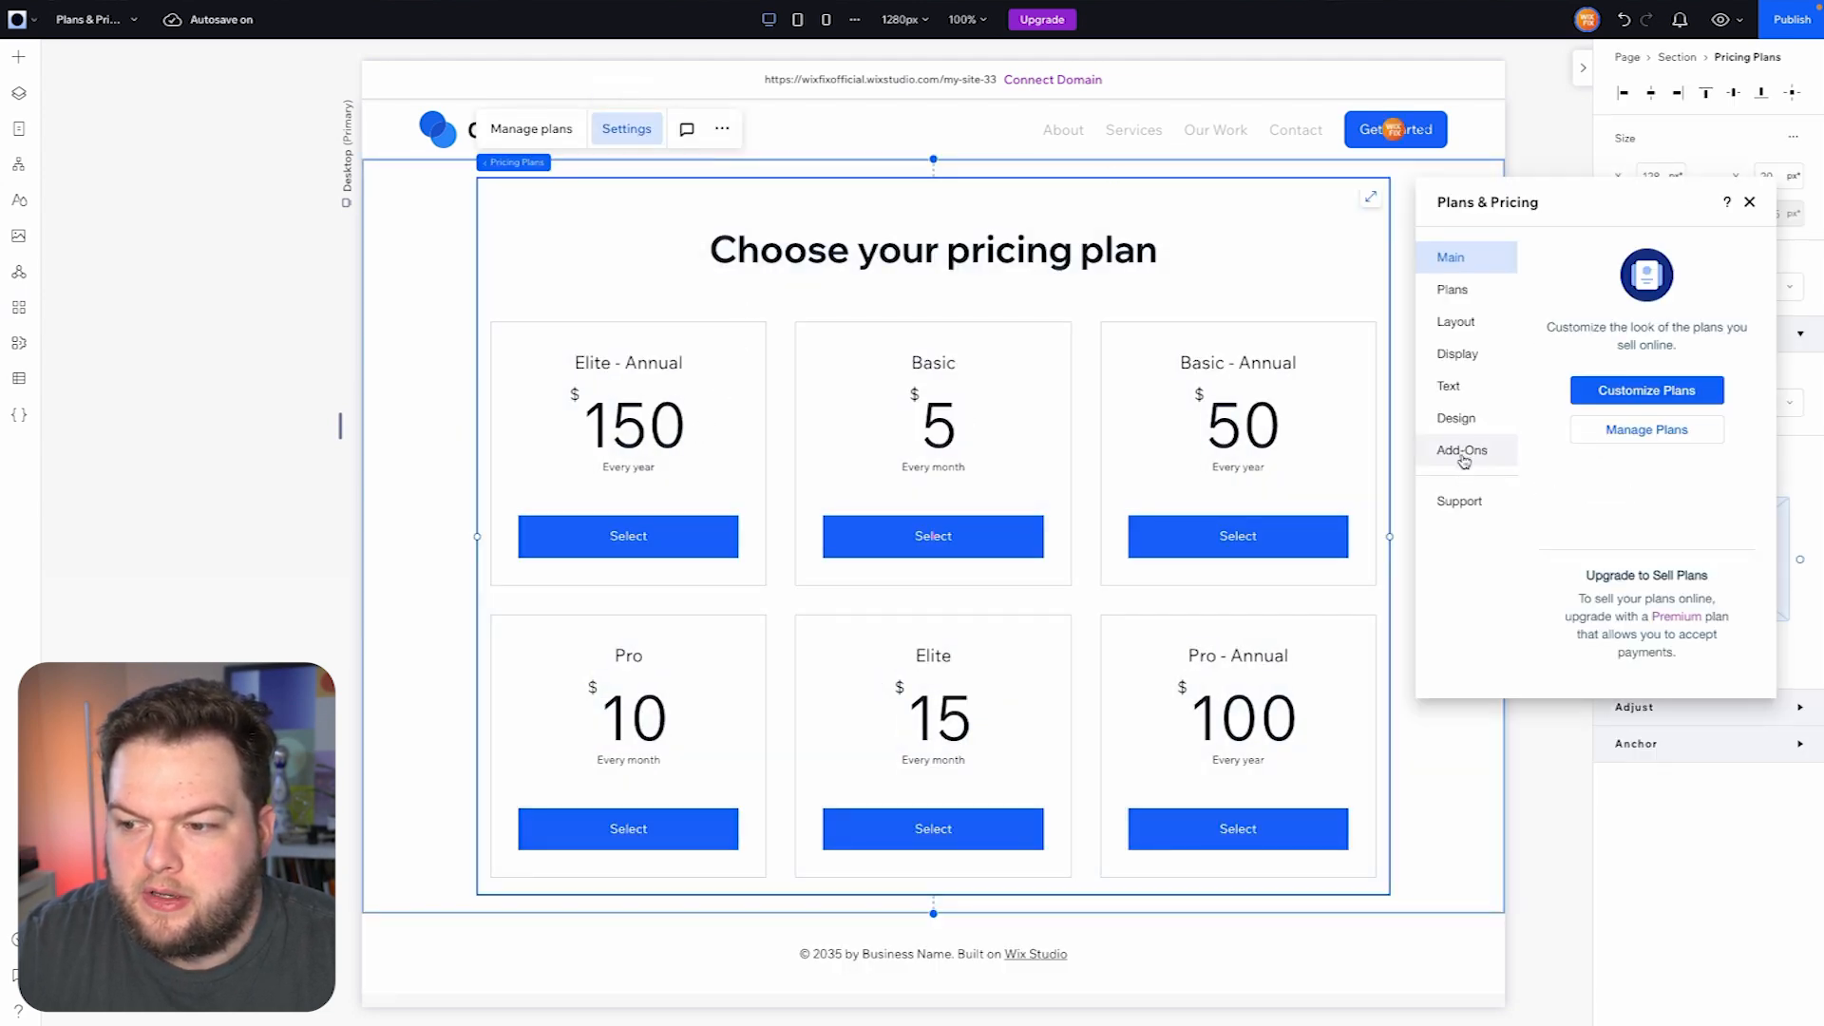
left_click(1463, 452)
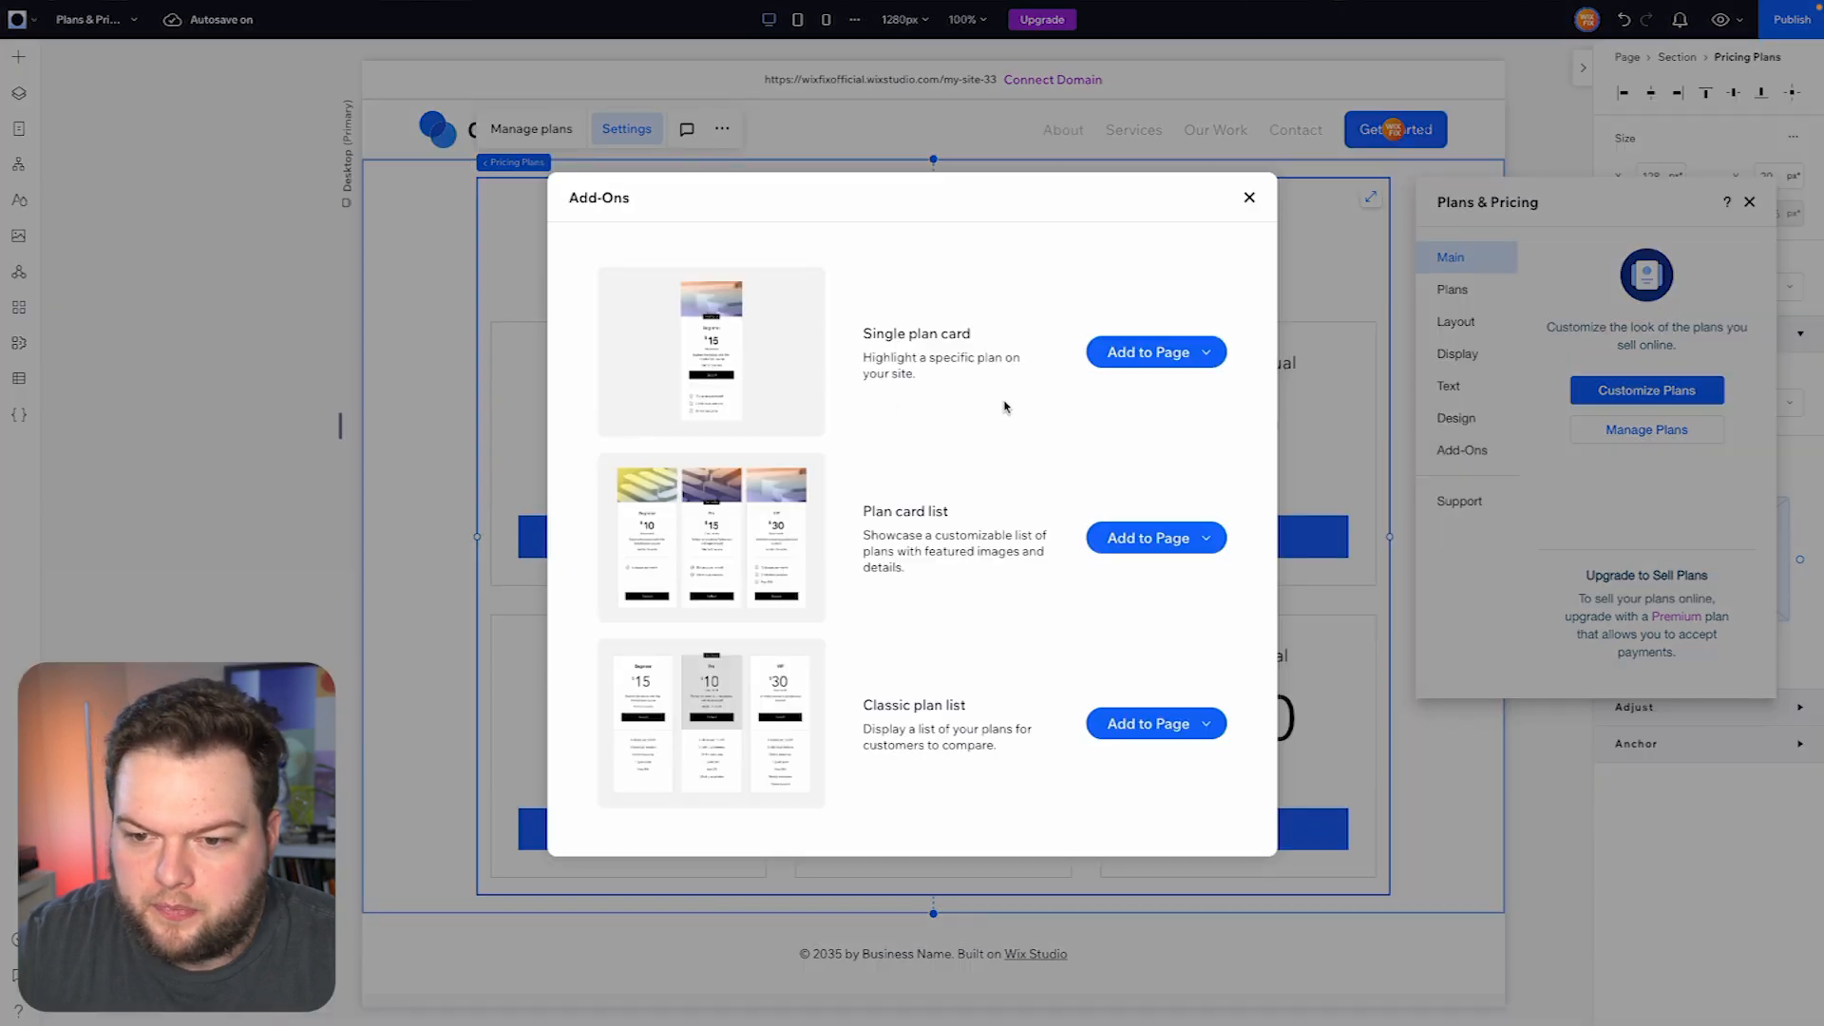
scroll(1005, 405, "down", 1)
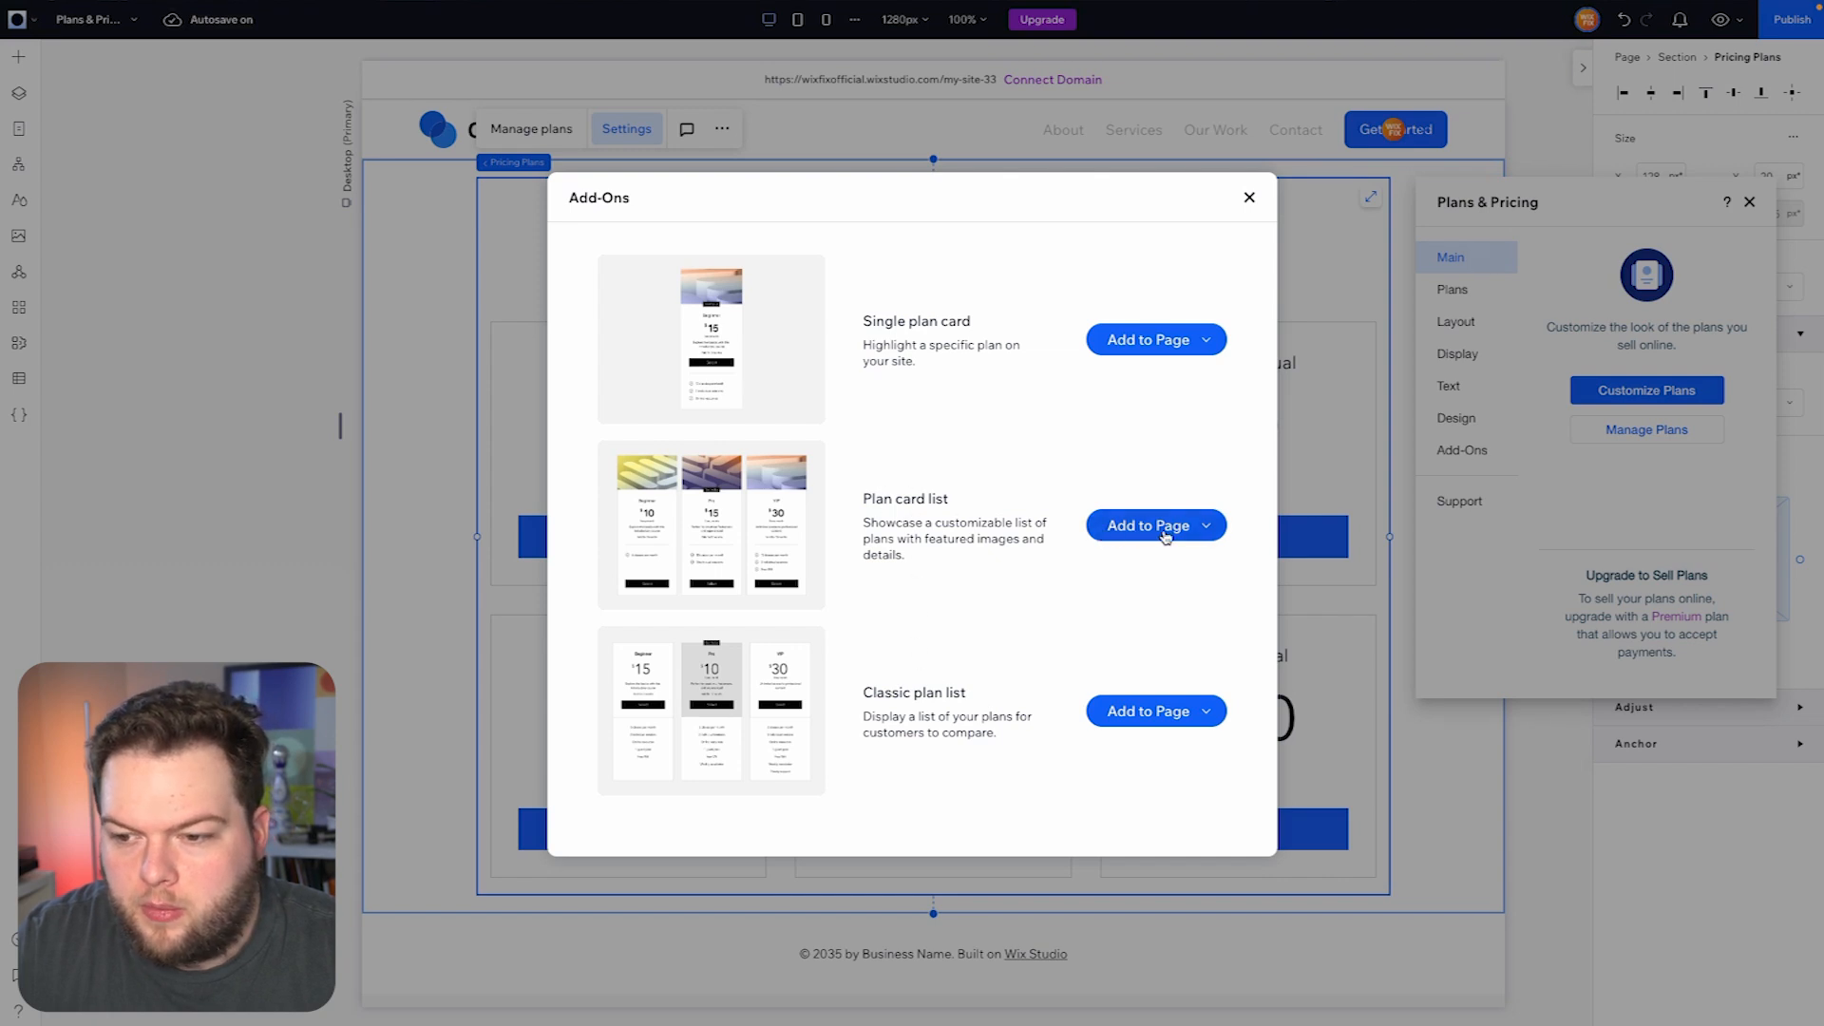
left_click(1205, 529)
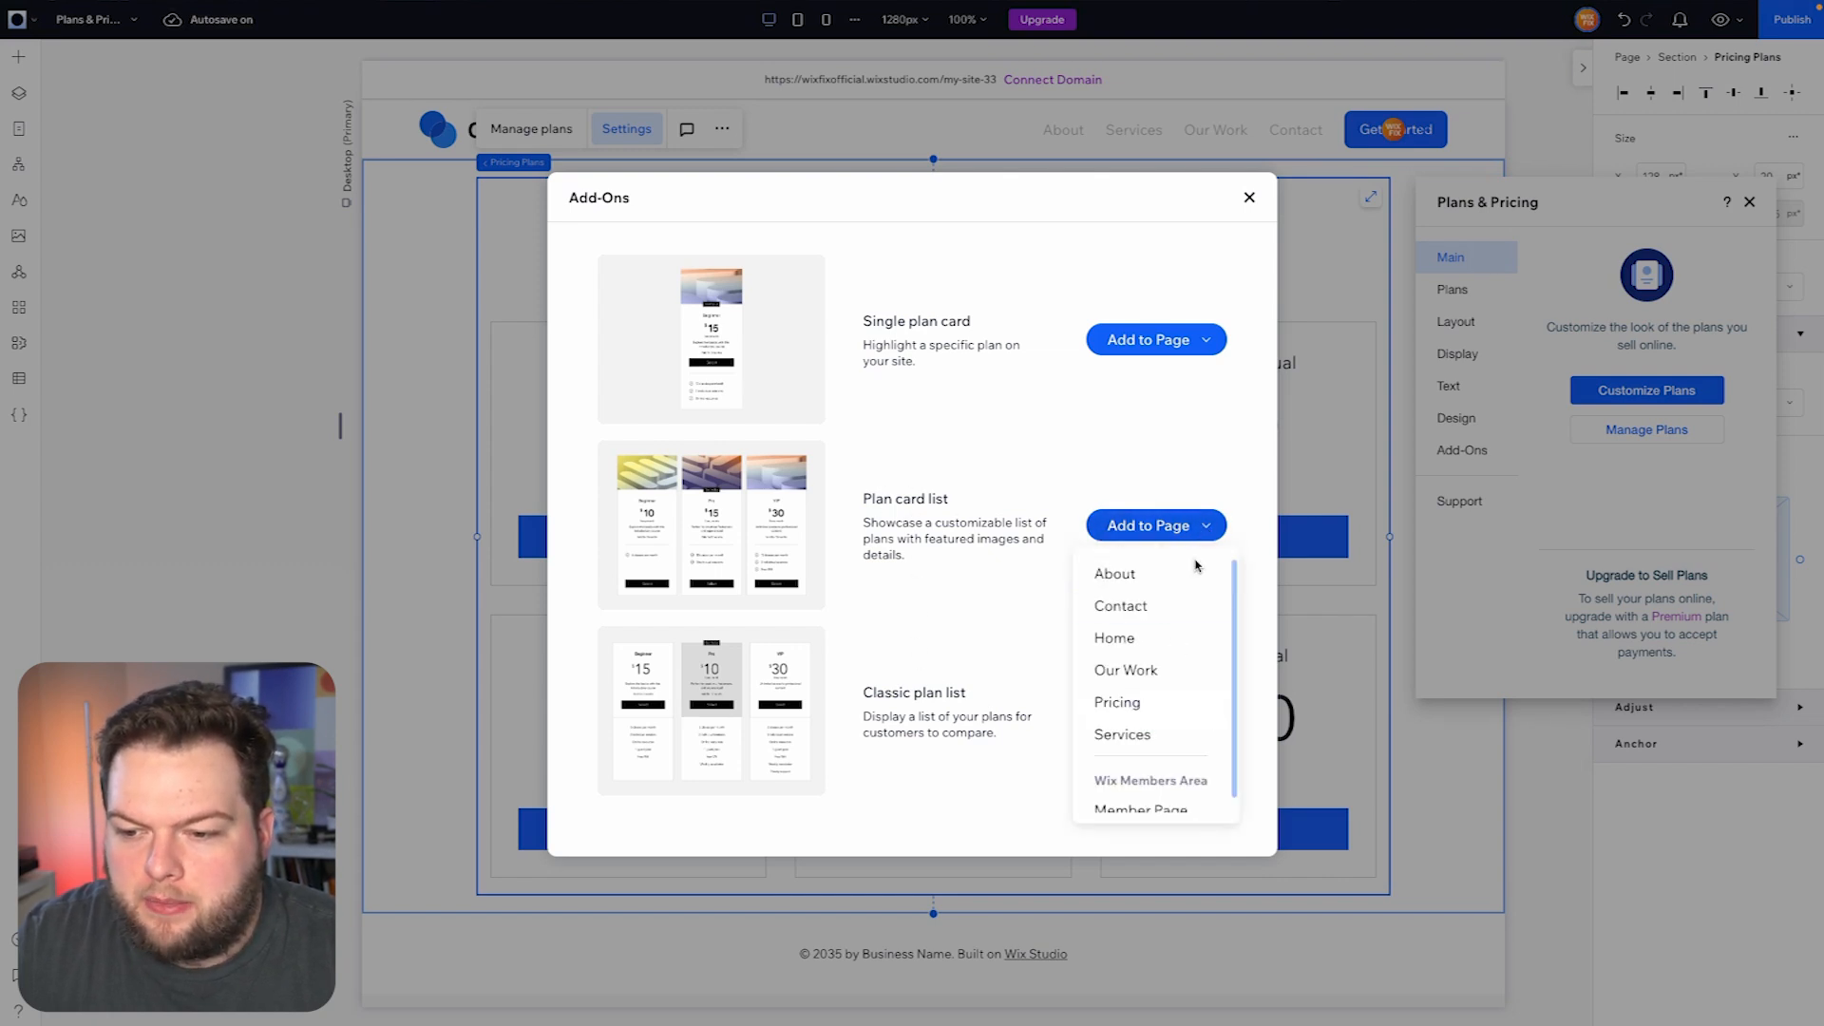
left_click(1118, 703)
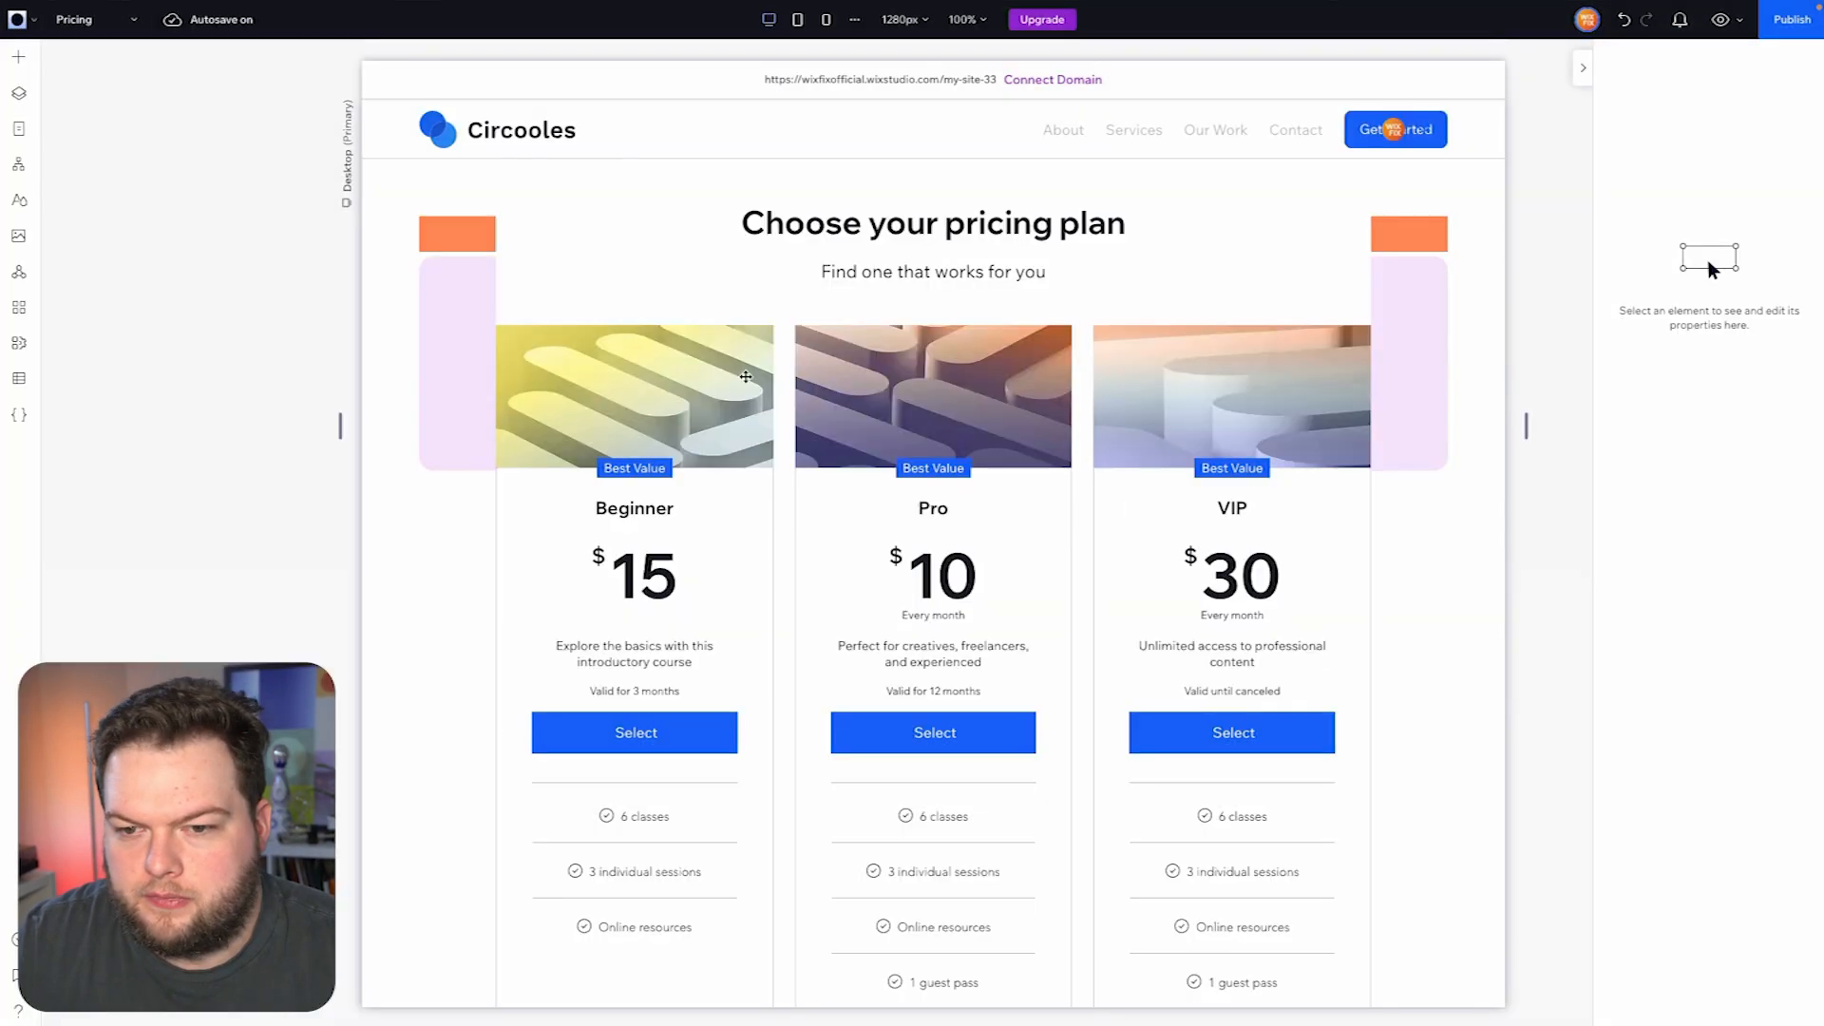
- Move the plan card list into the Monthly tab's container and stretch it to fill the container
left_click(556, 220)
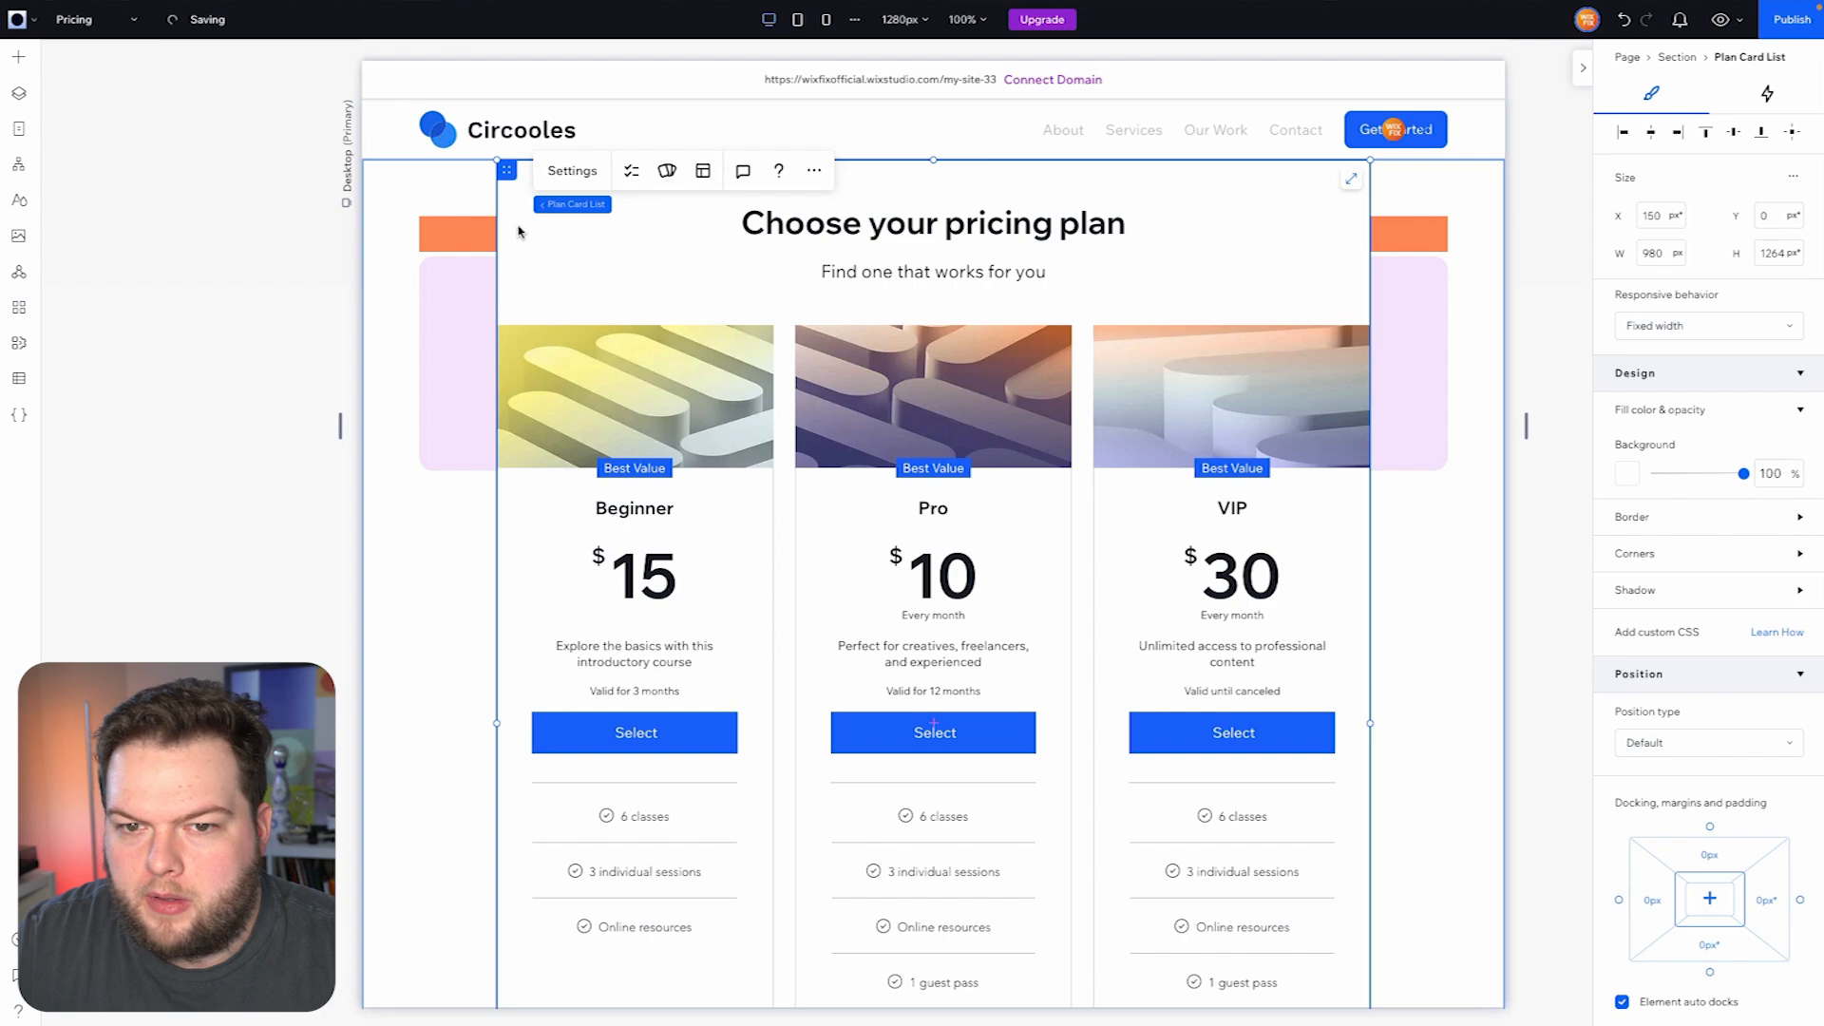
left_click_drag(508, 170, 496, 300)
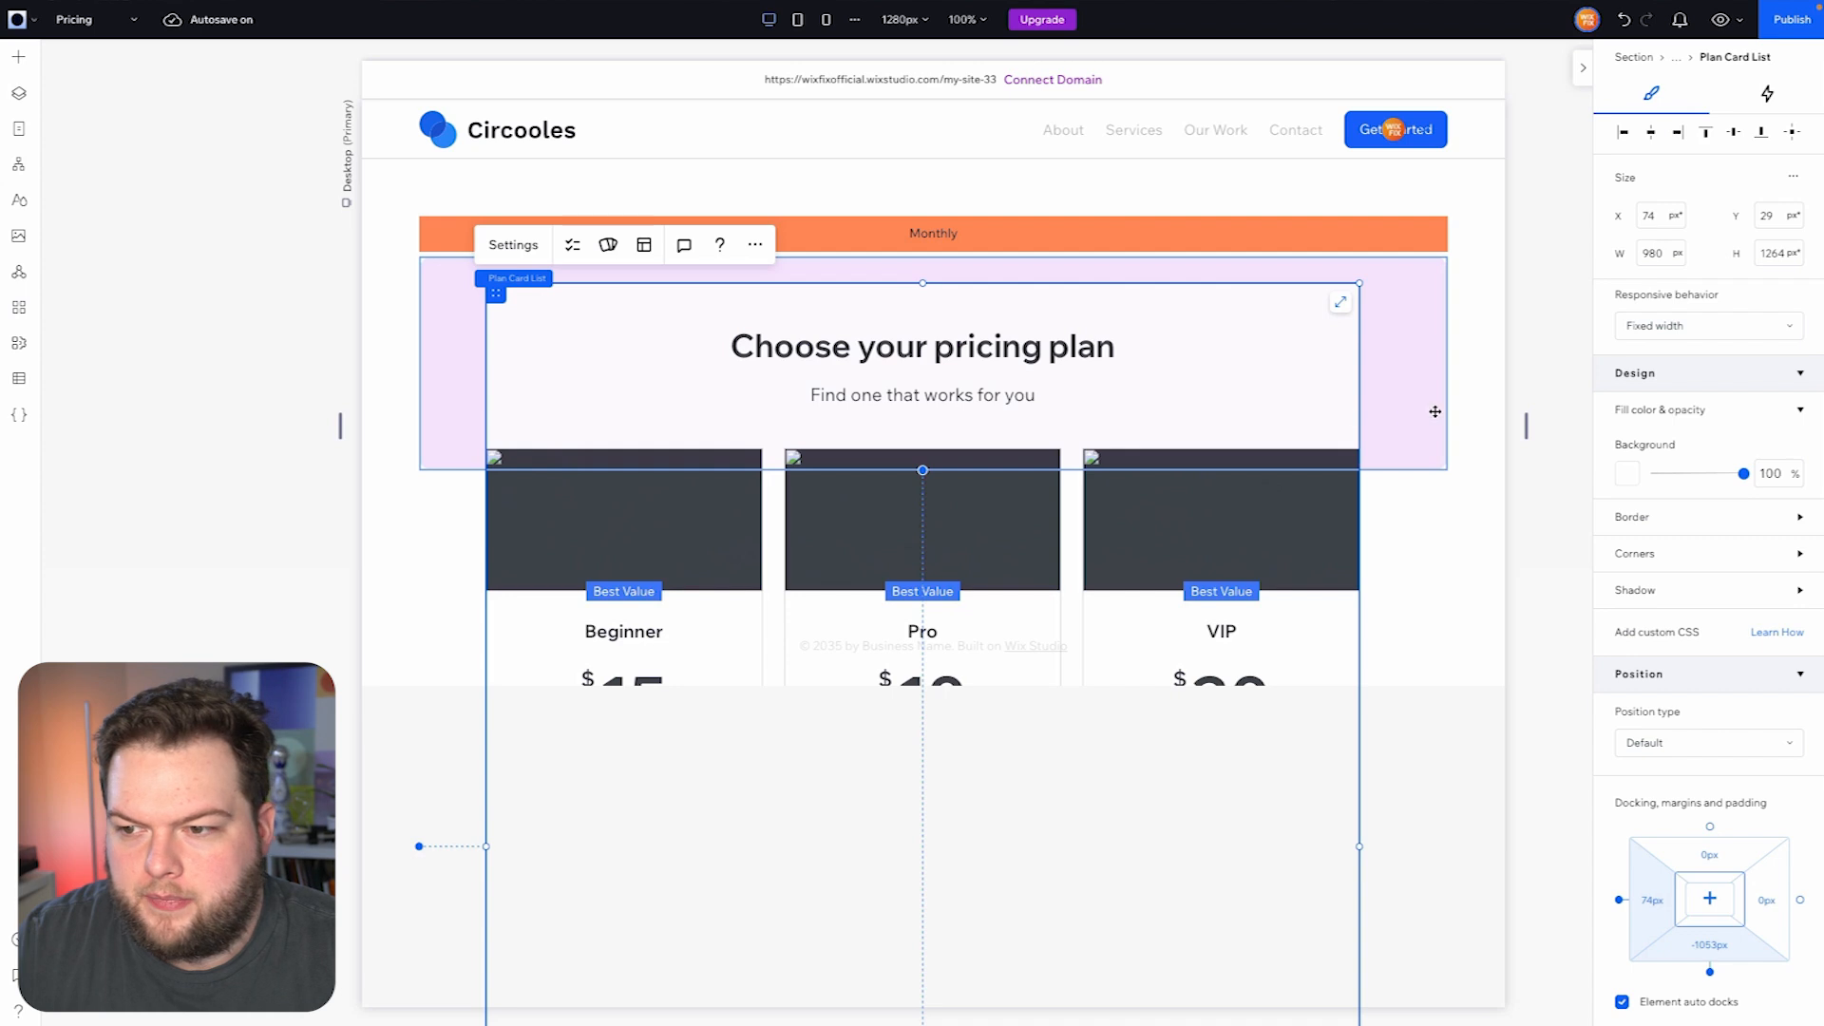
left_click(1340, 303)
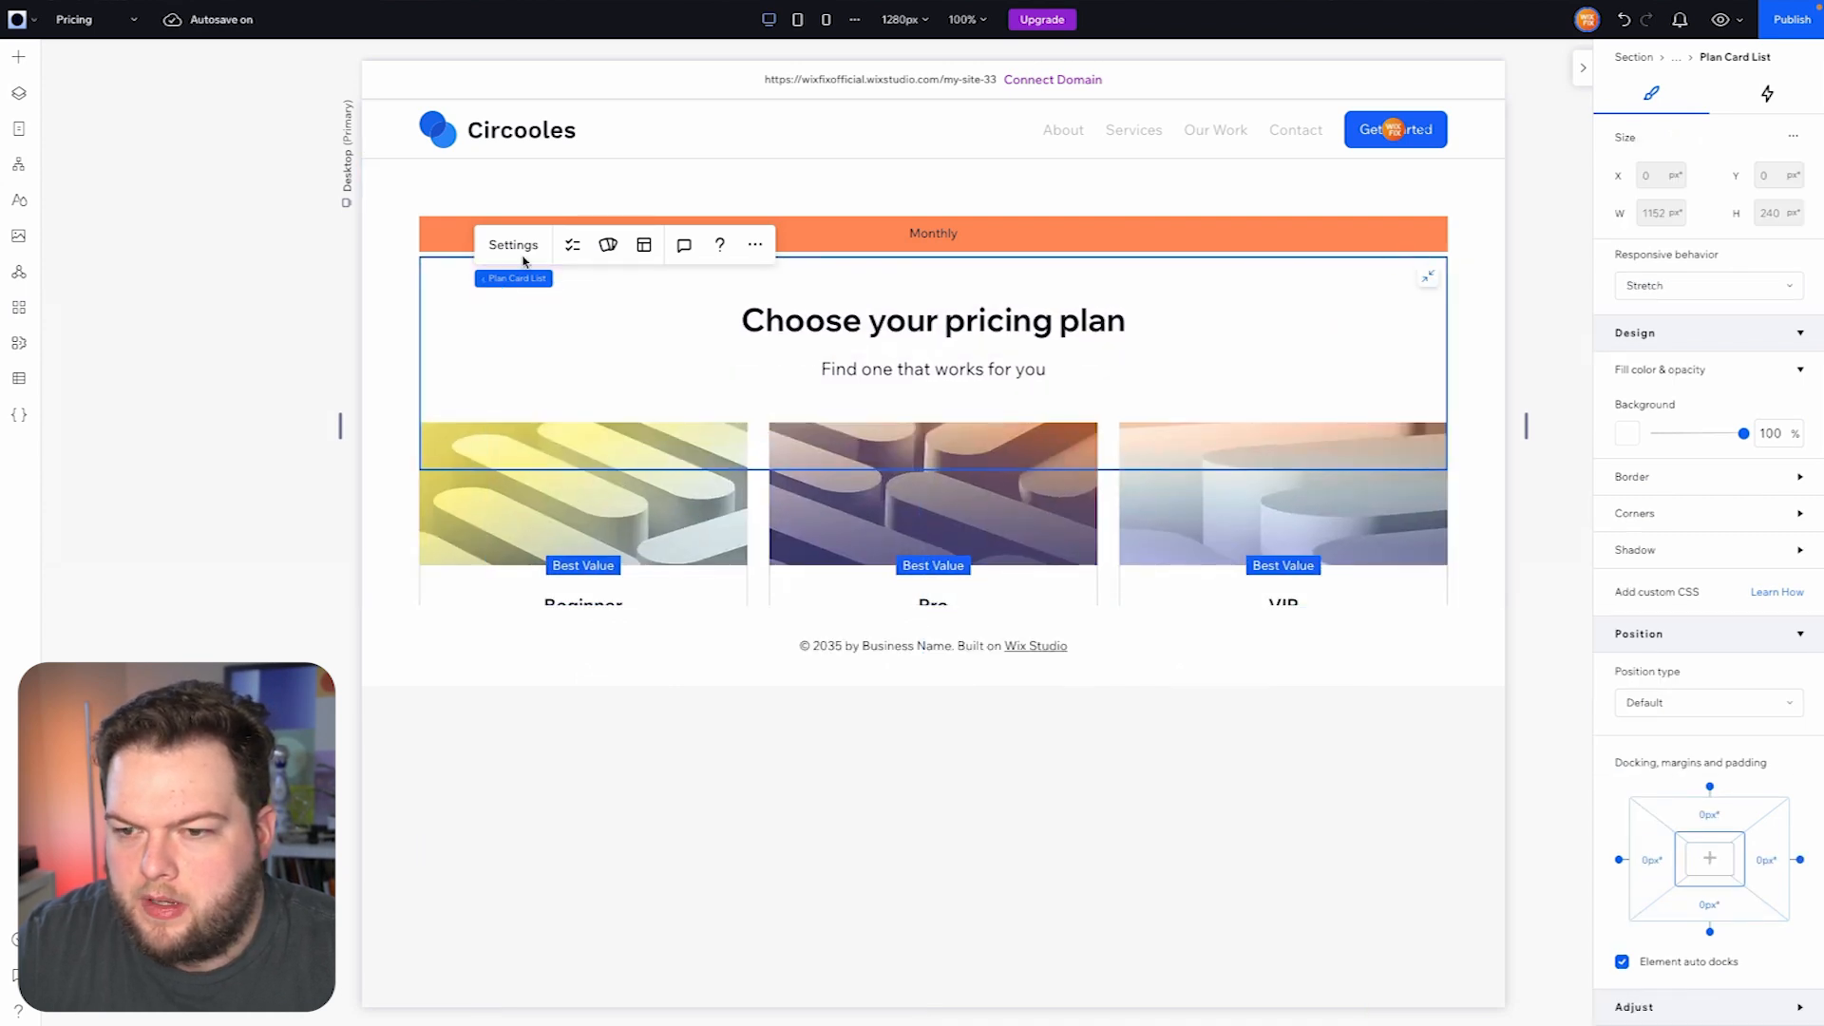
- Apply an advanced CSS grid to the Monthly tab's container and set its row height to Min content
mouse_move(589, 282)
left_click(586, 279)
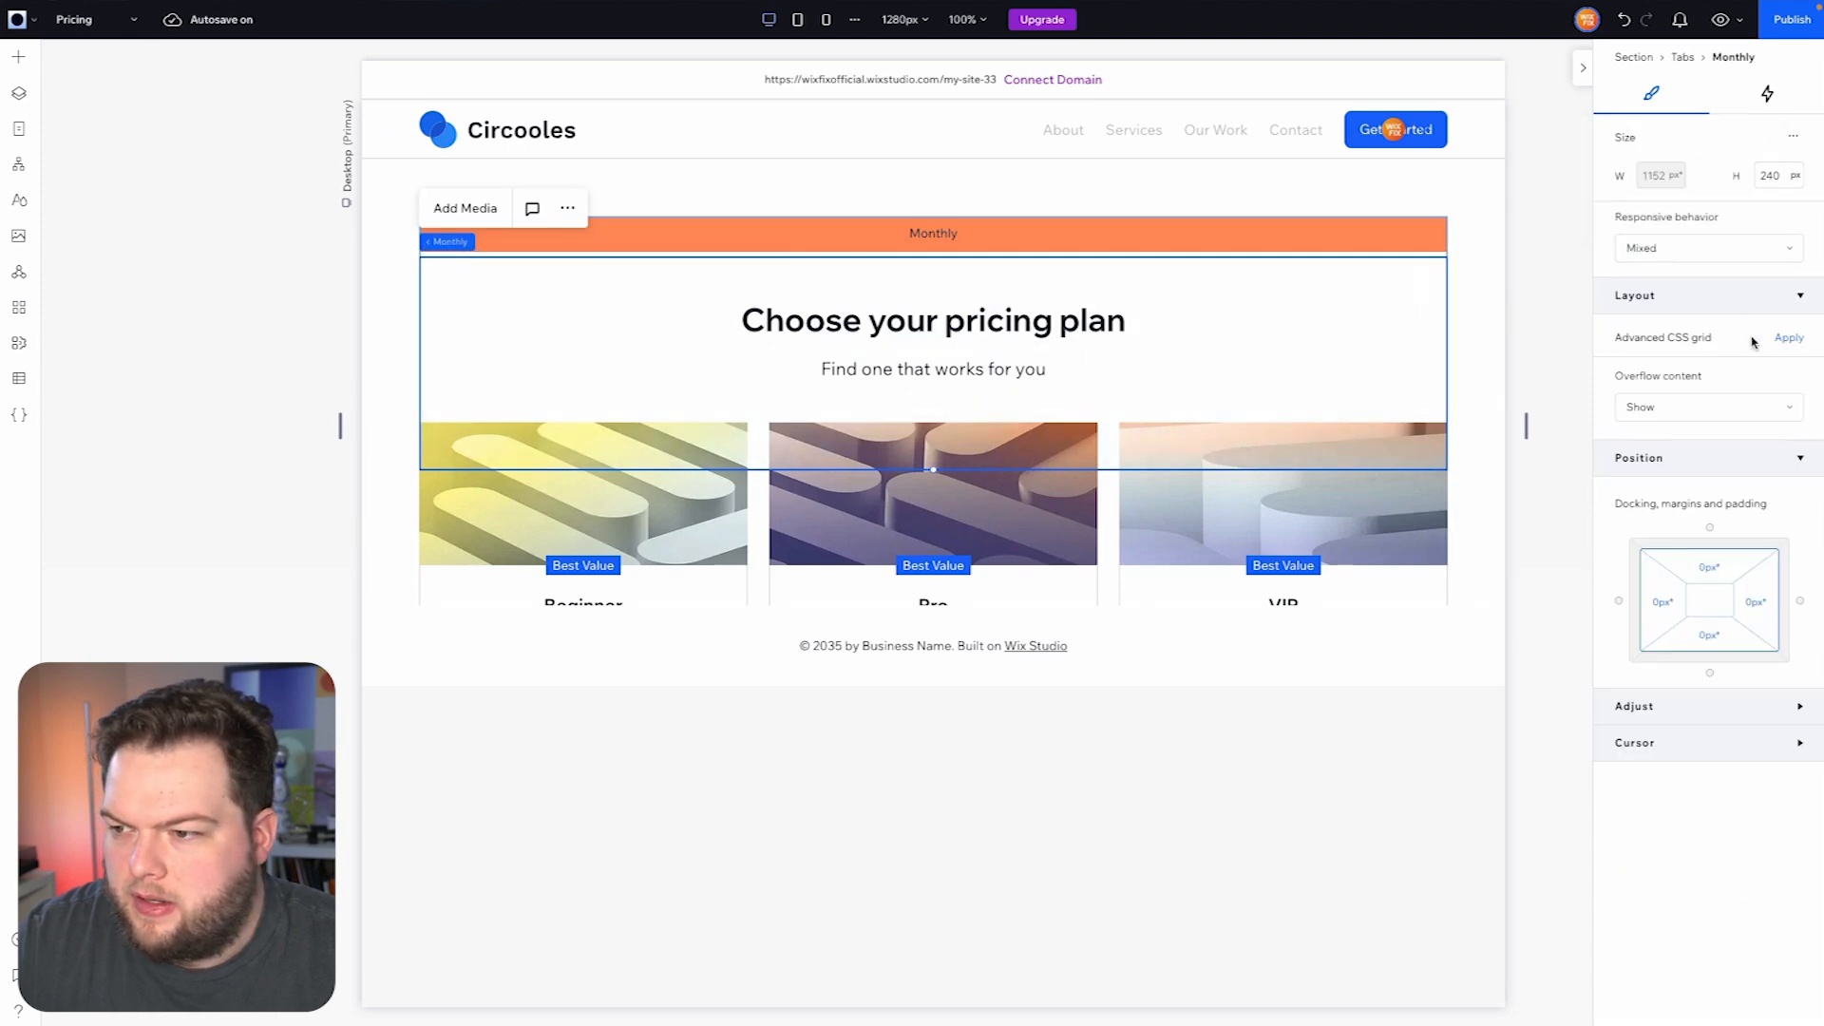
left_click(1784, 340)
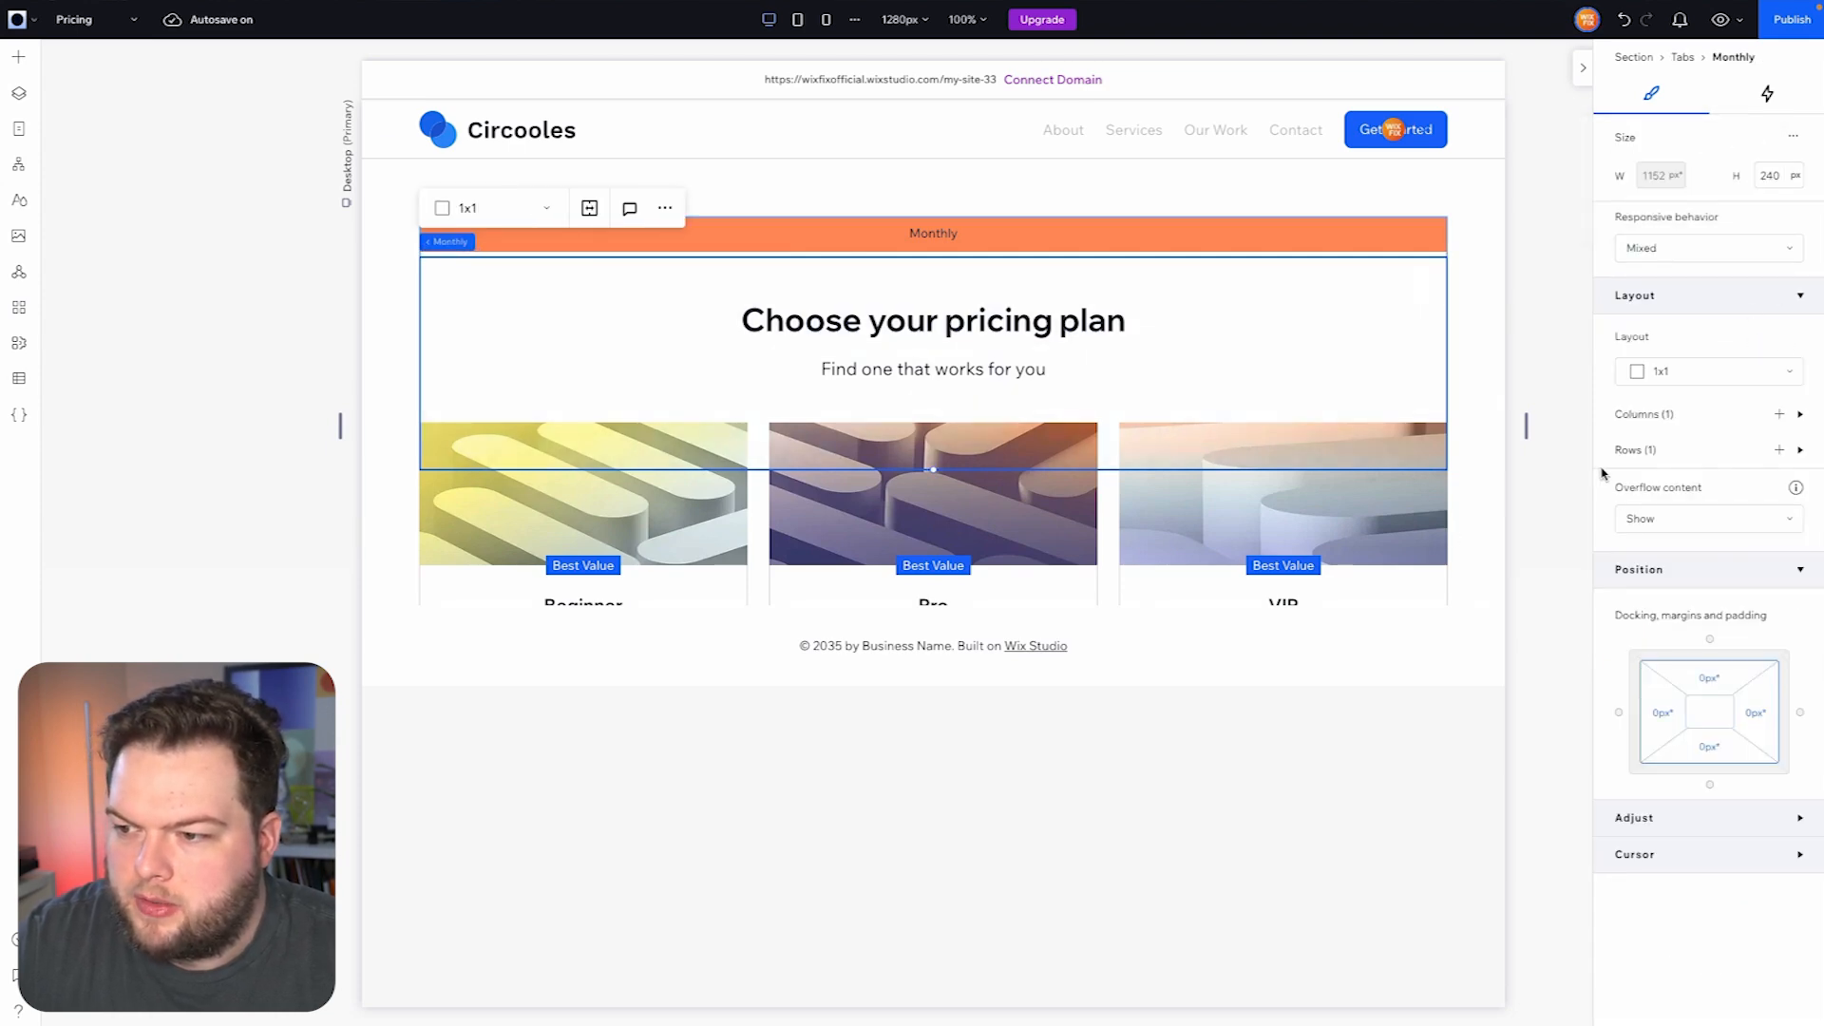
left_click(1636, 454)
left_click(1671, 492)
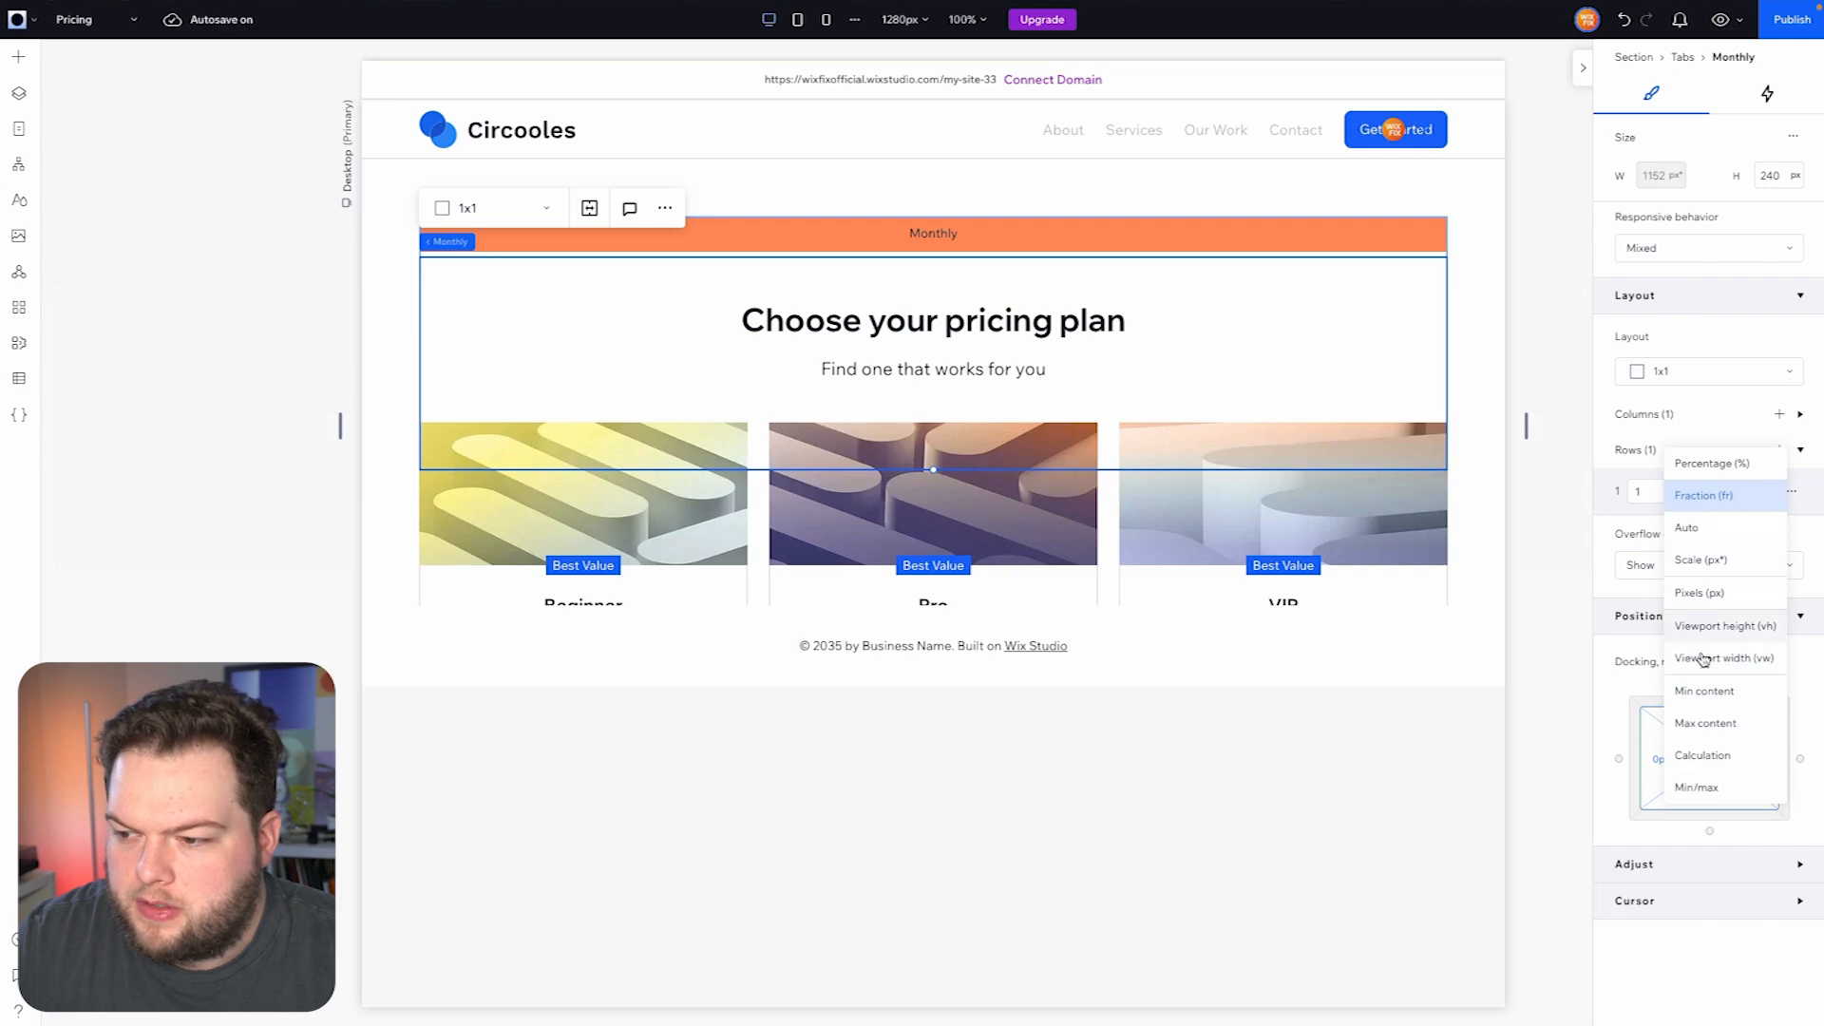
left_click(1701, 692)
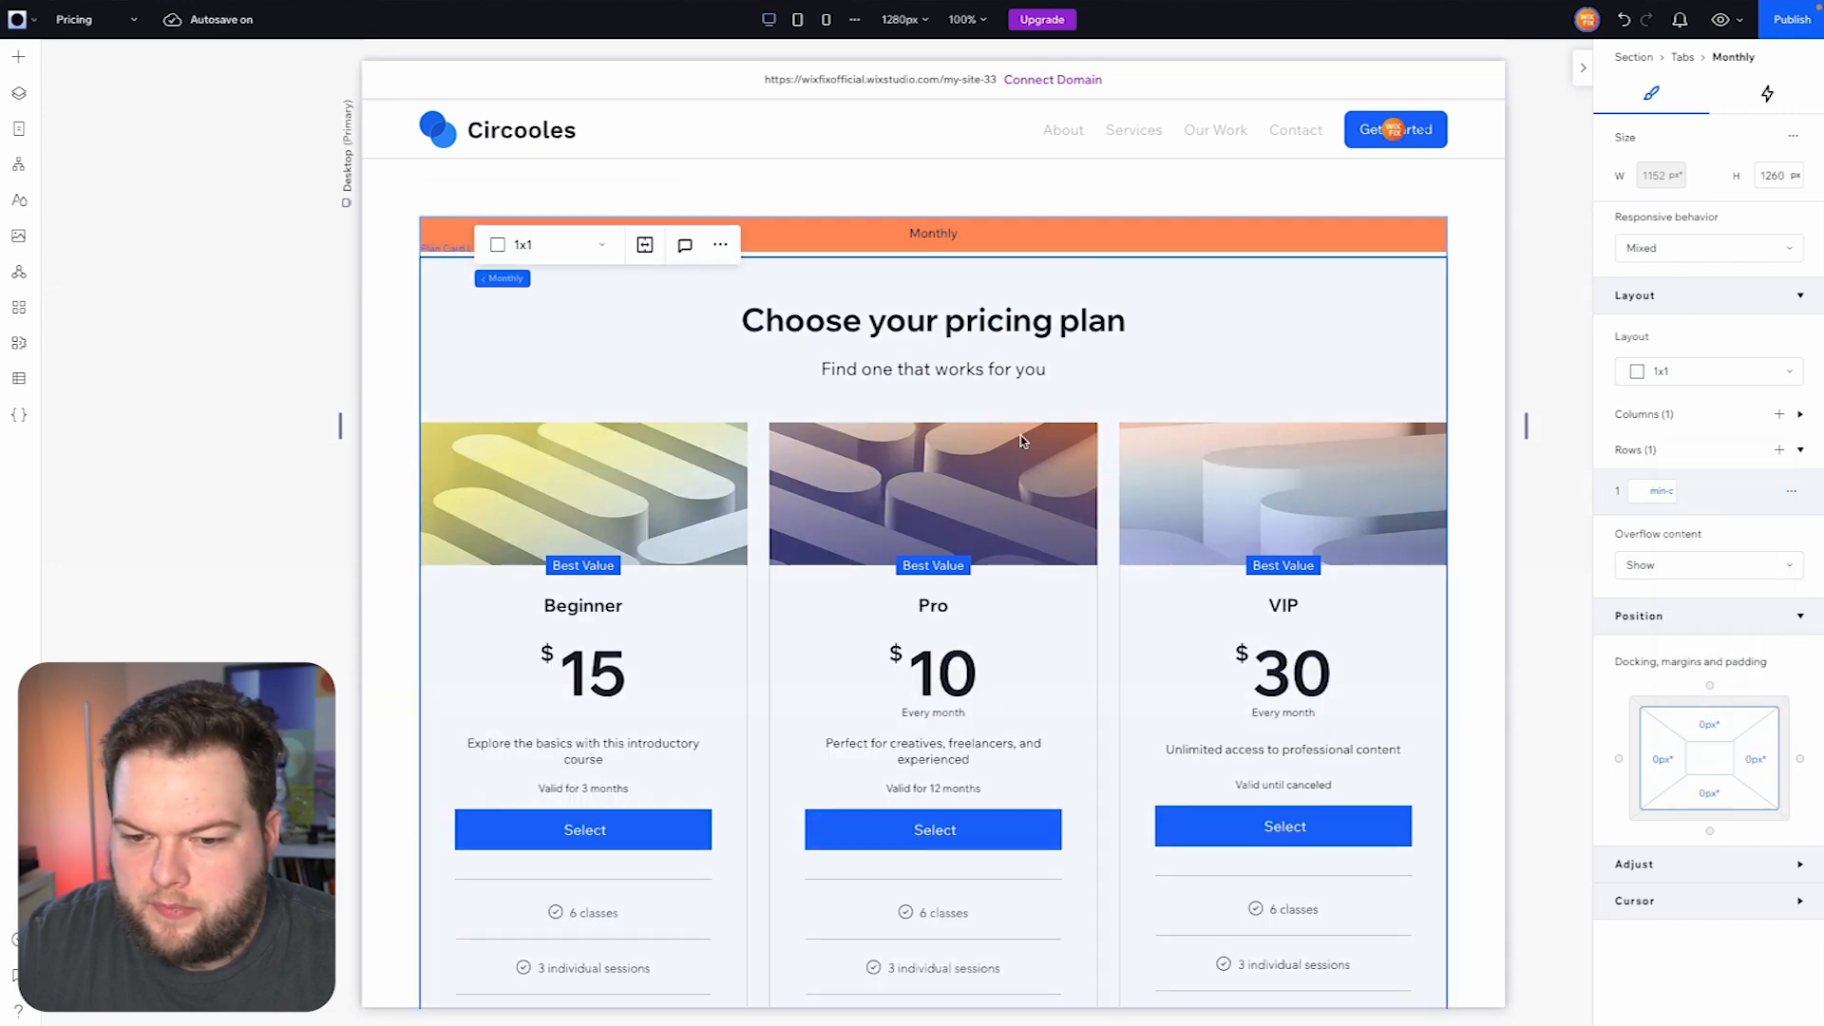
scroll(1021, 436, "down", 5)
scroll(817, 384, "down", 2)
scroll(817, 384, "up", 5)
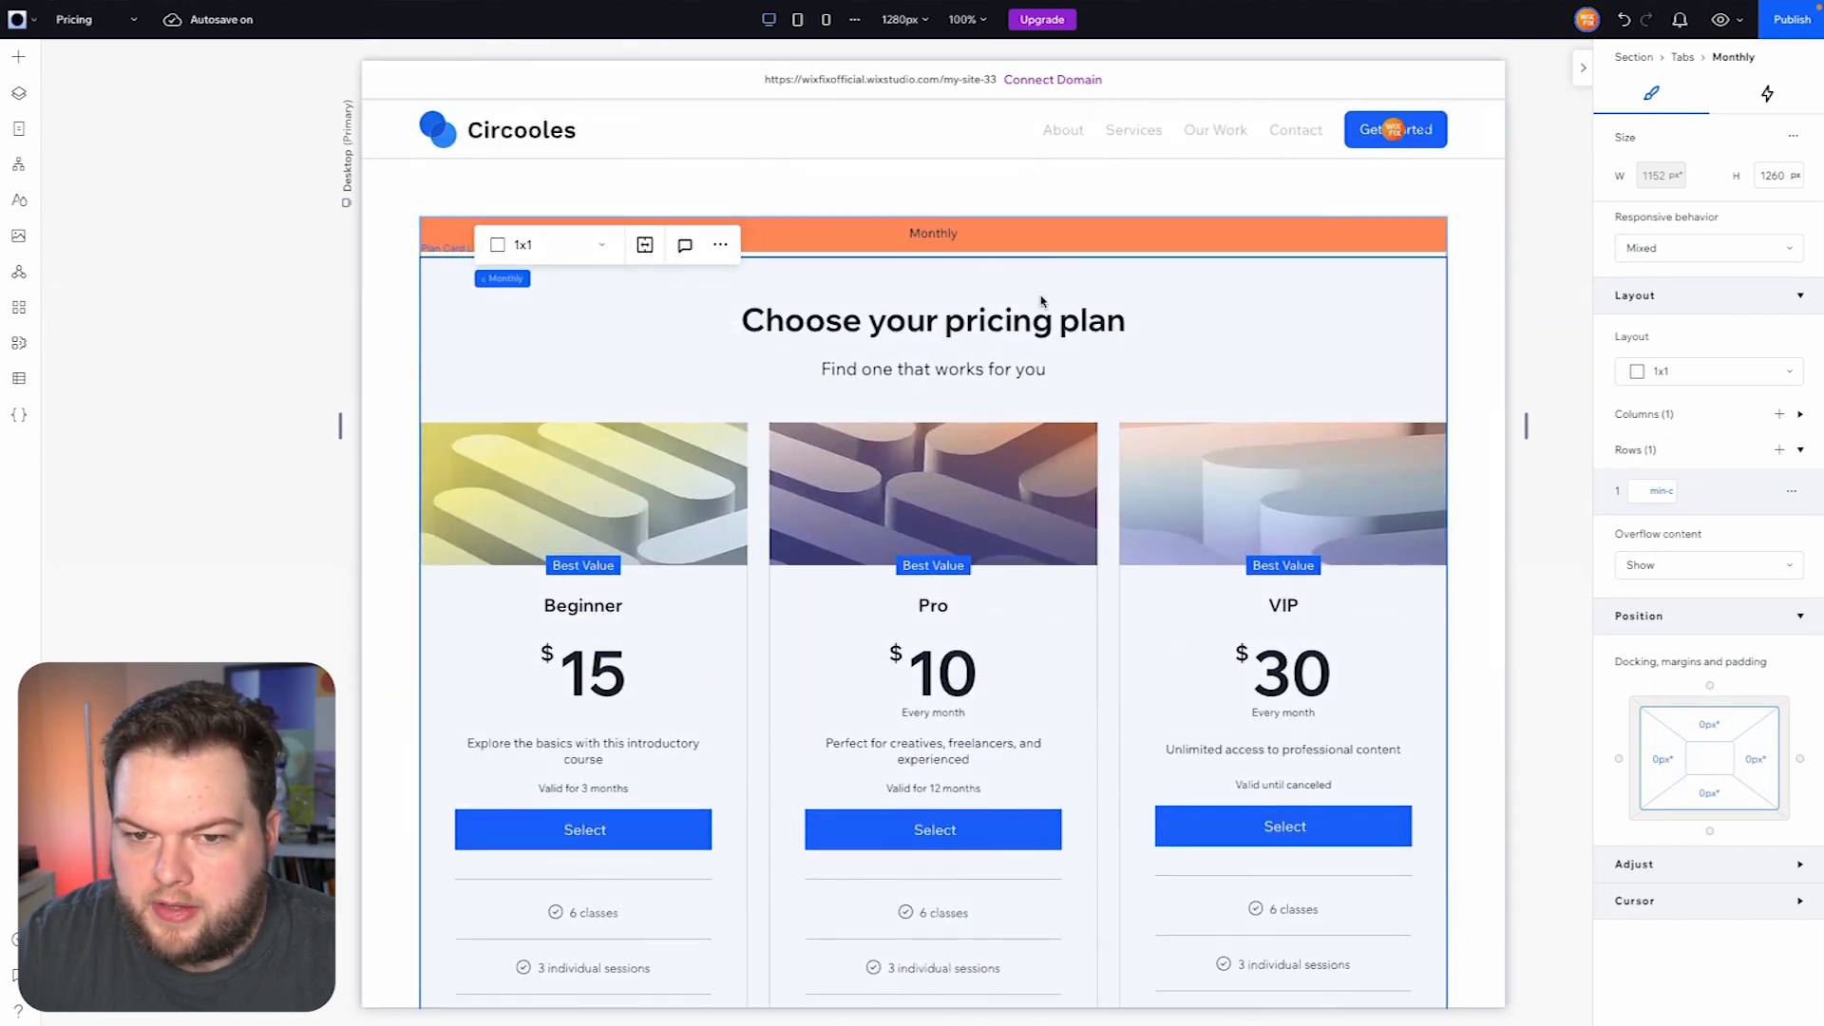
- Check which plans the Monthly tab's plan card list shows and the order they are in
left_click(870, 238)
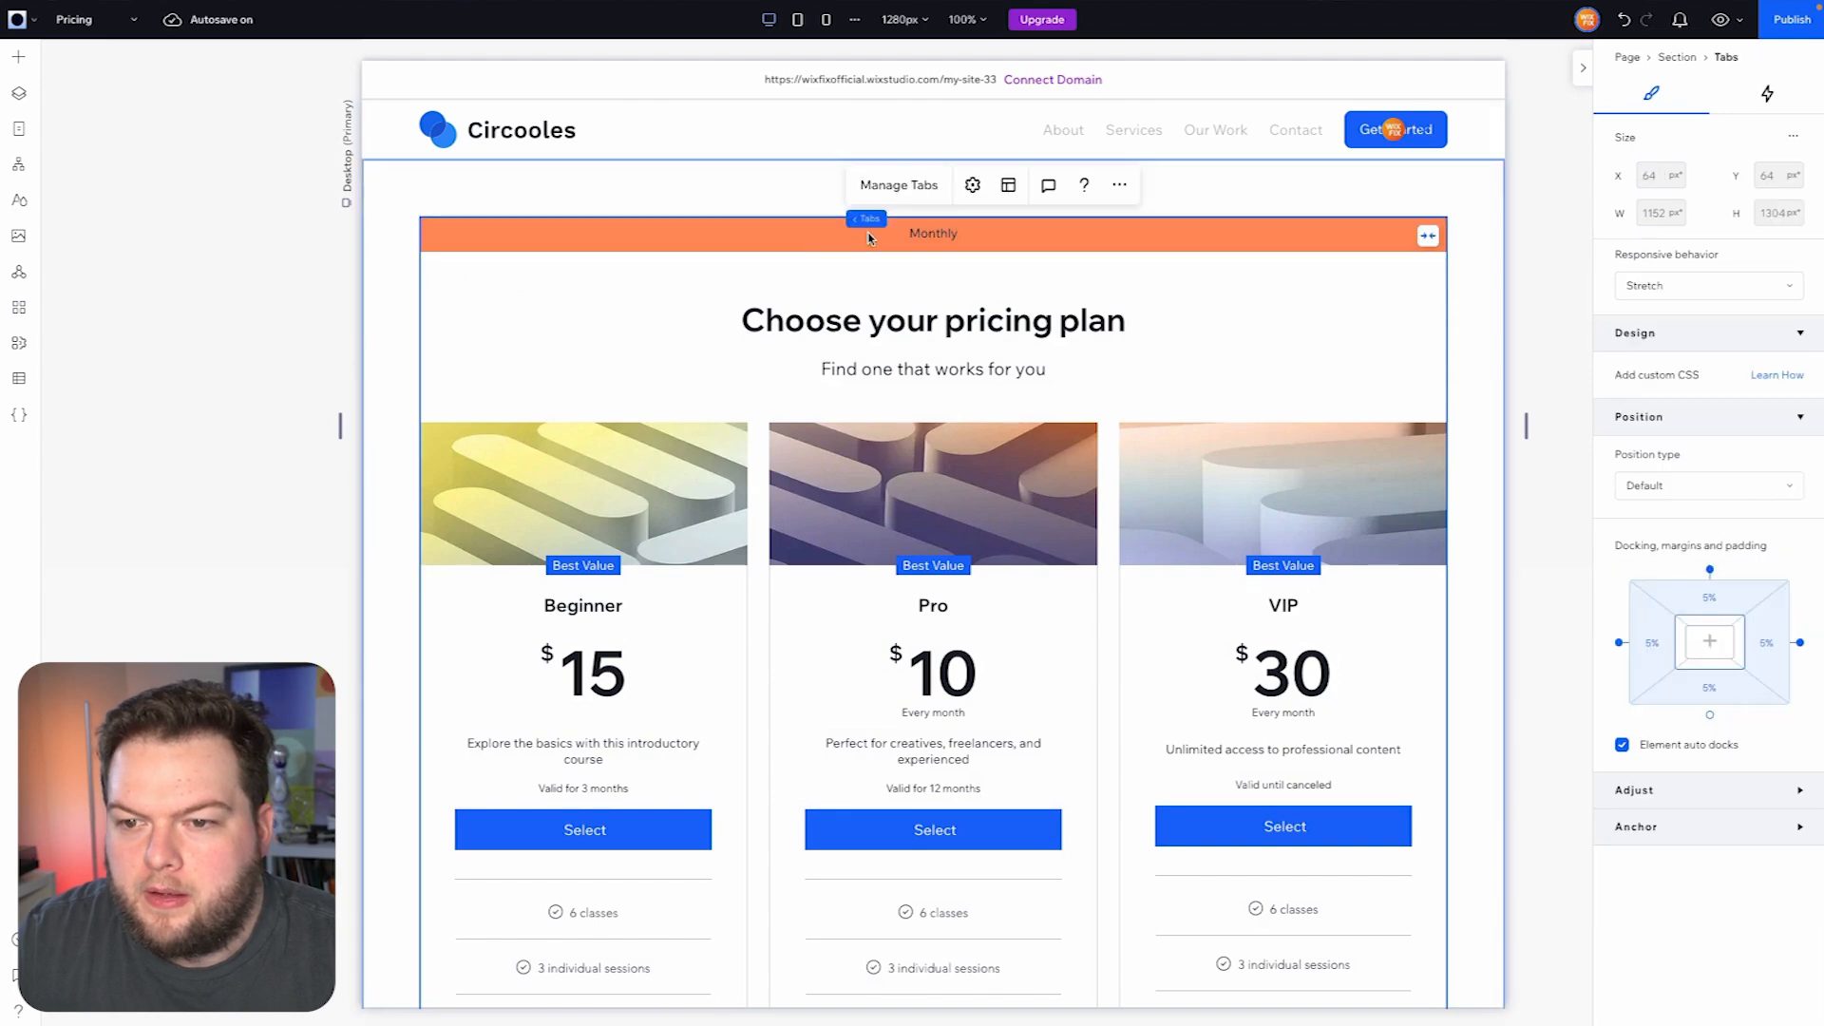
left_click(977, 460)
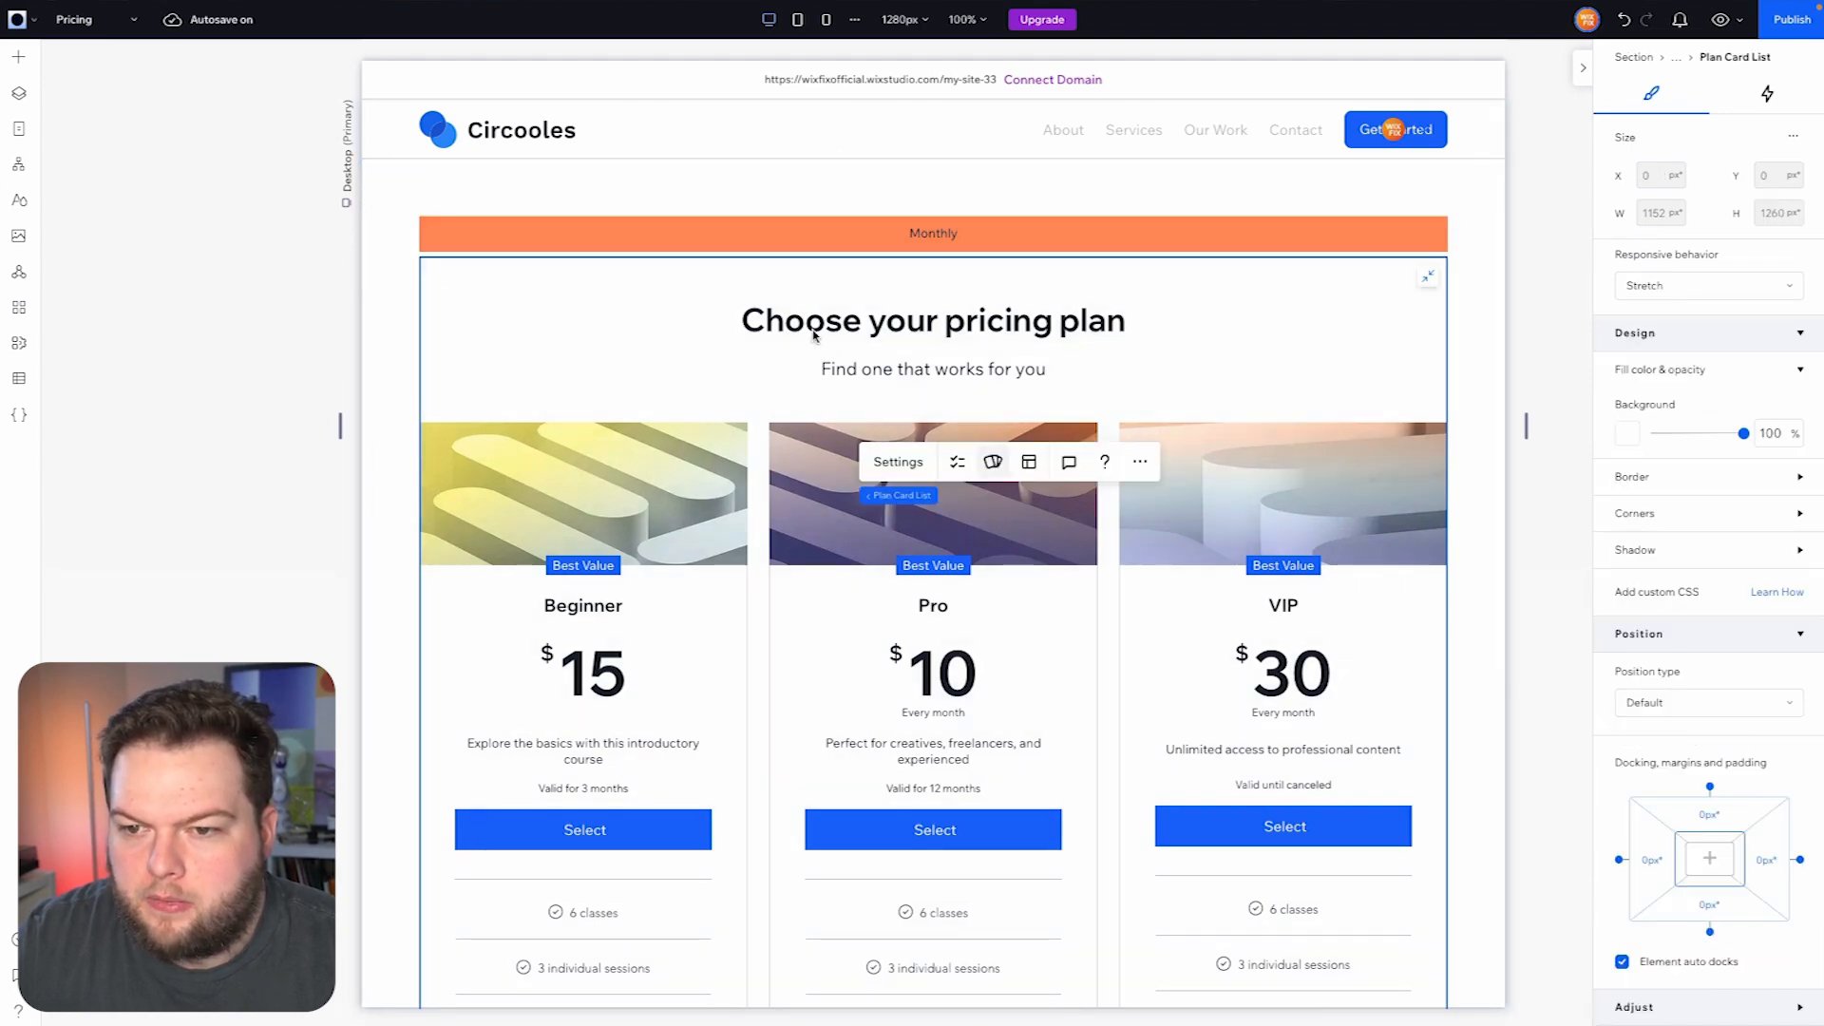
left_click(898, 462)
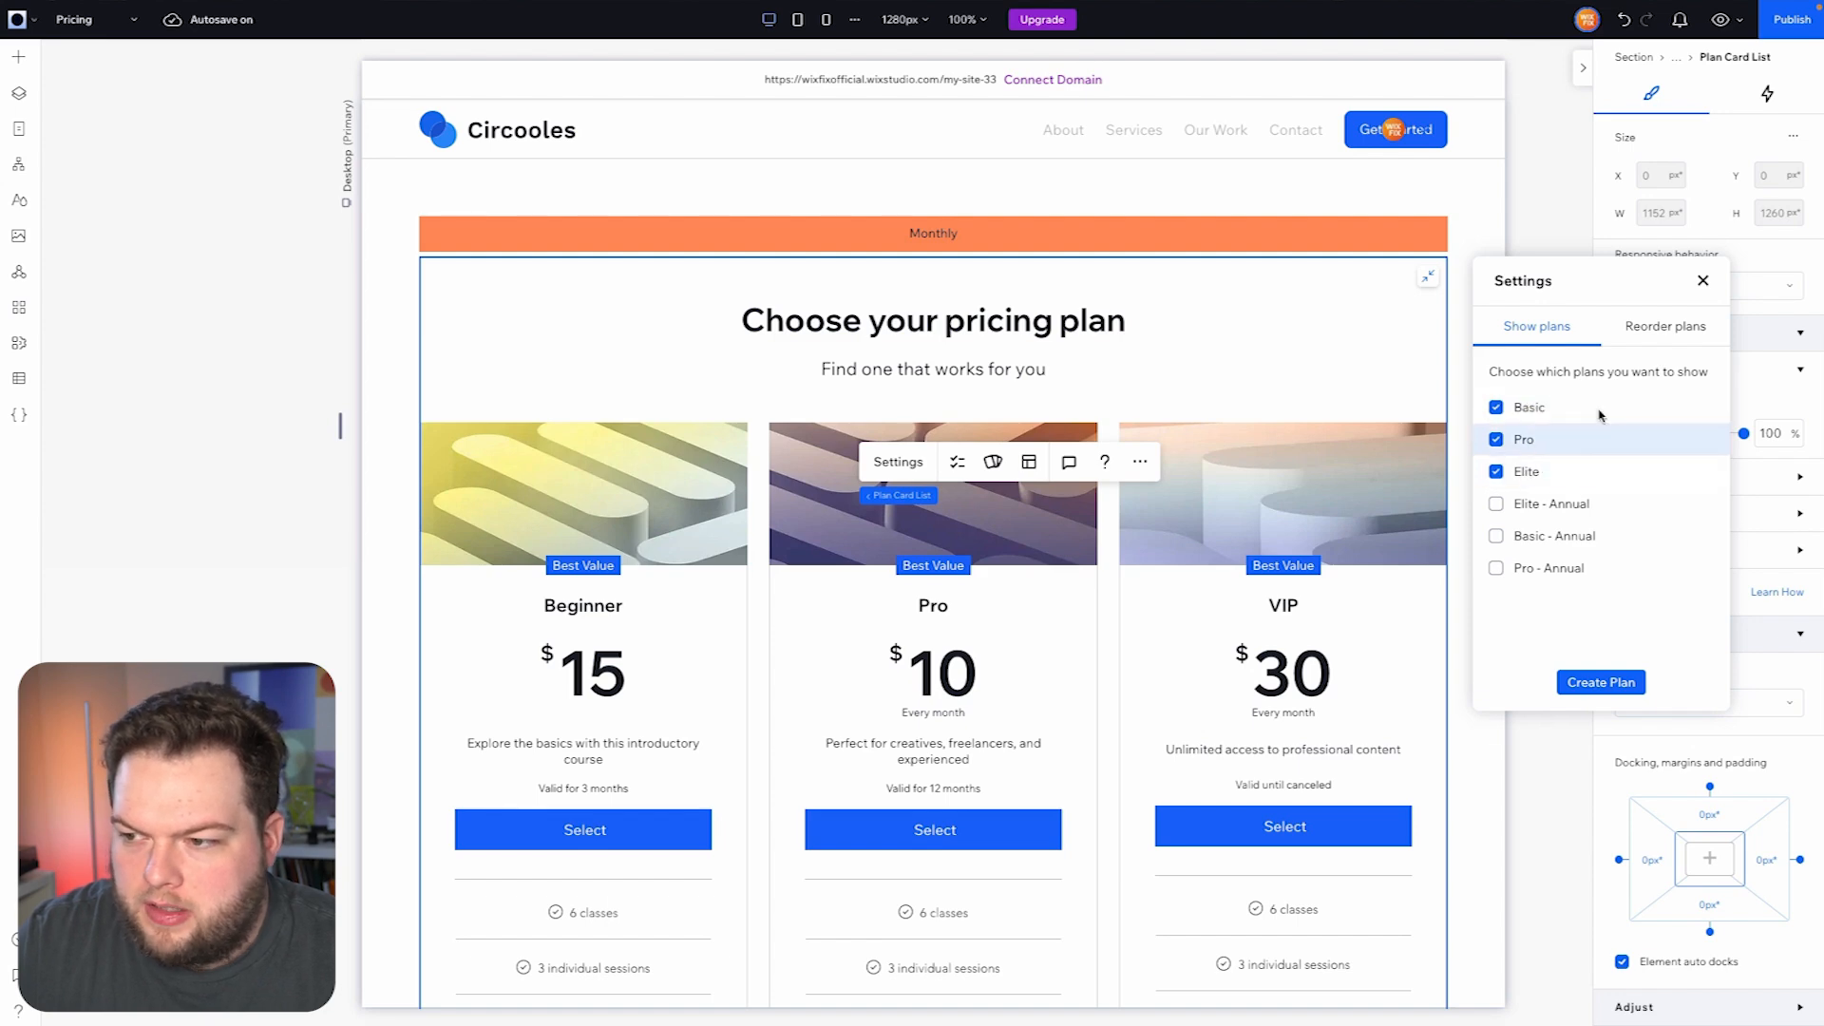
left_click(1641, 340)
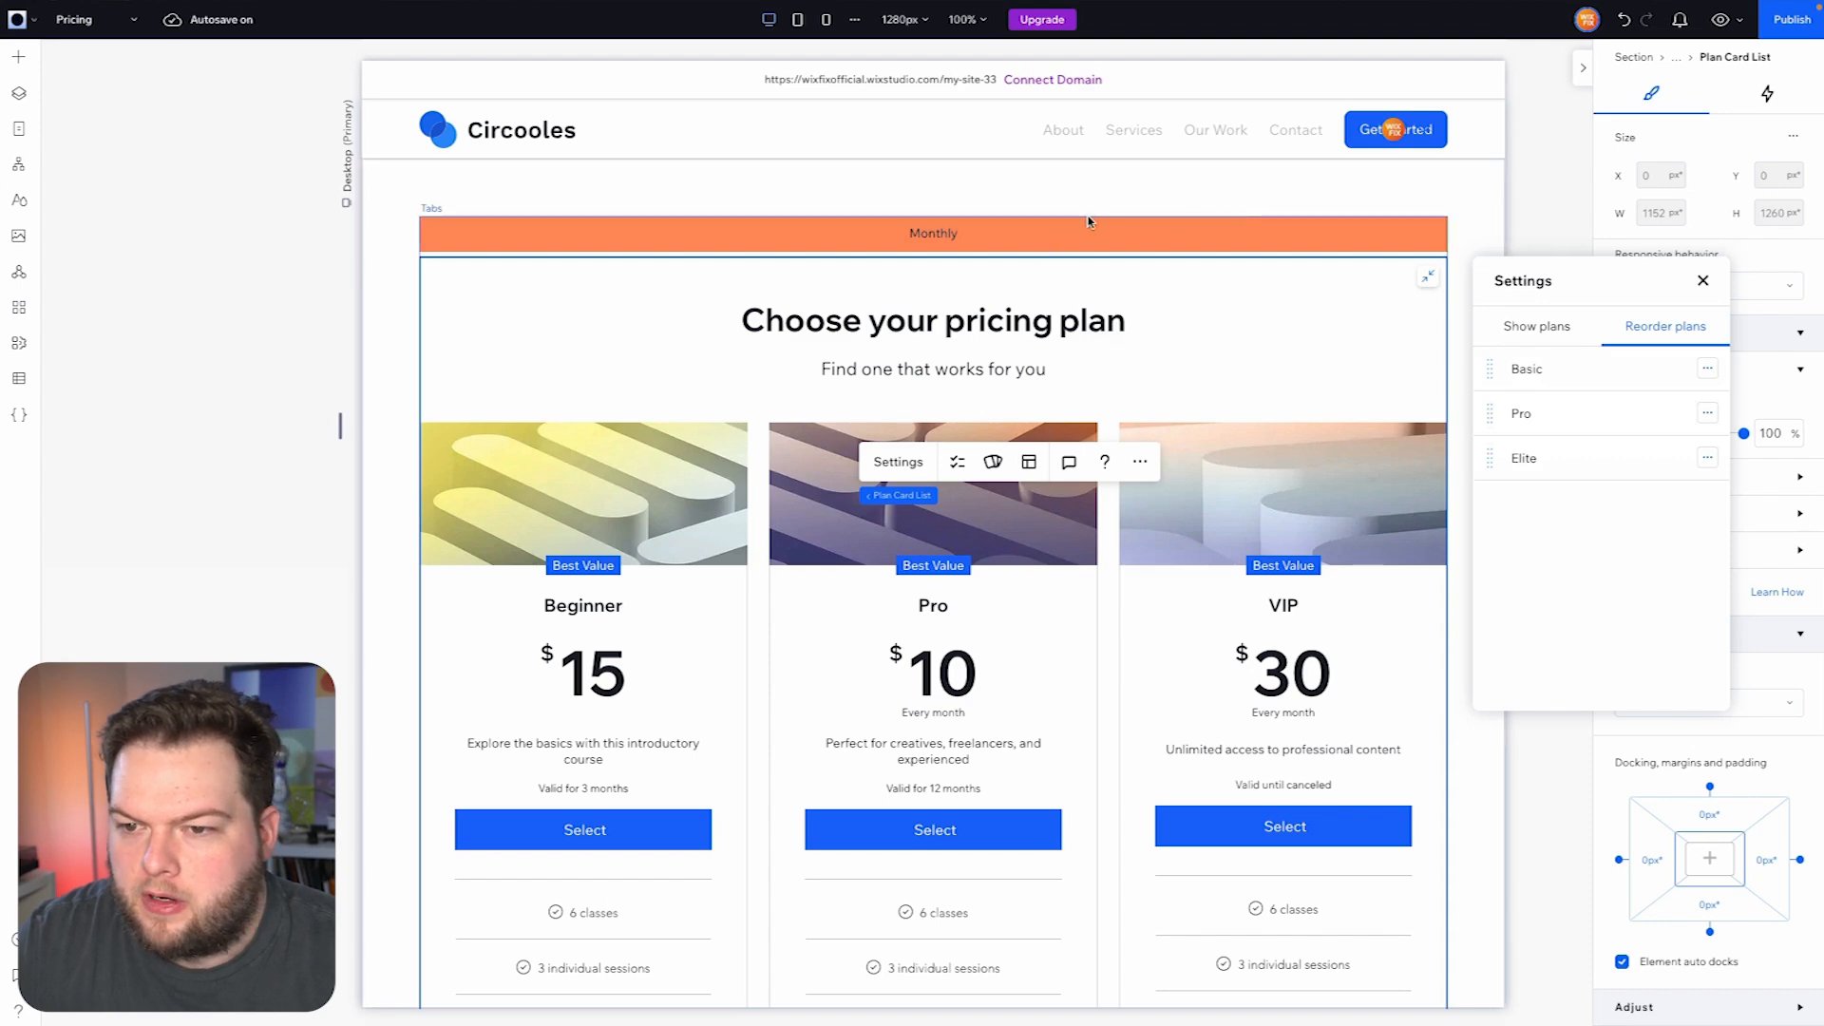
- Duplicate the Monthly tab and rename the copy as Yearly
left_click(1025, 237)
left_click(1024, 233)
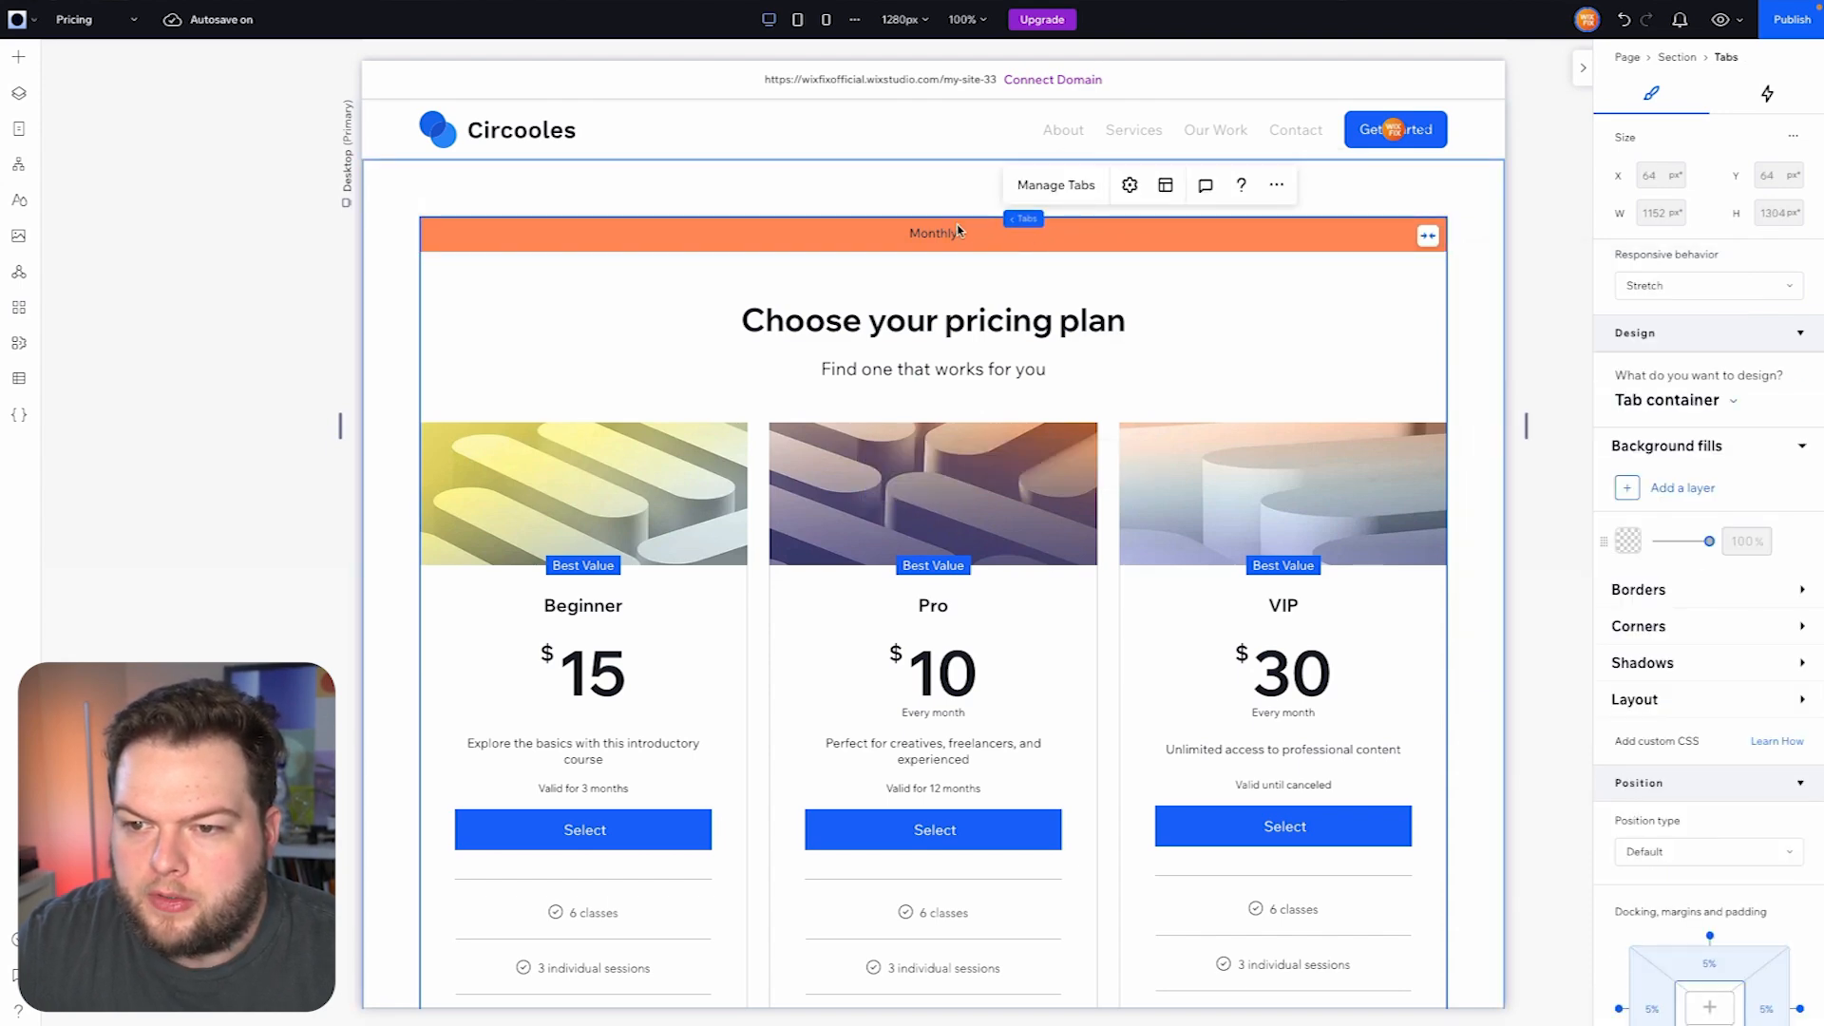
left_click(1061, 190)
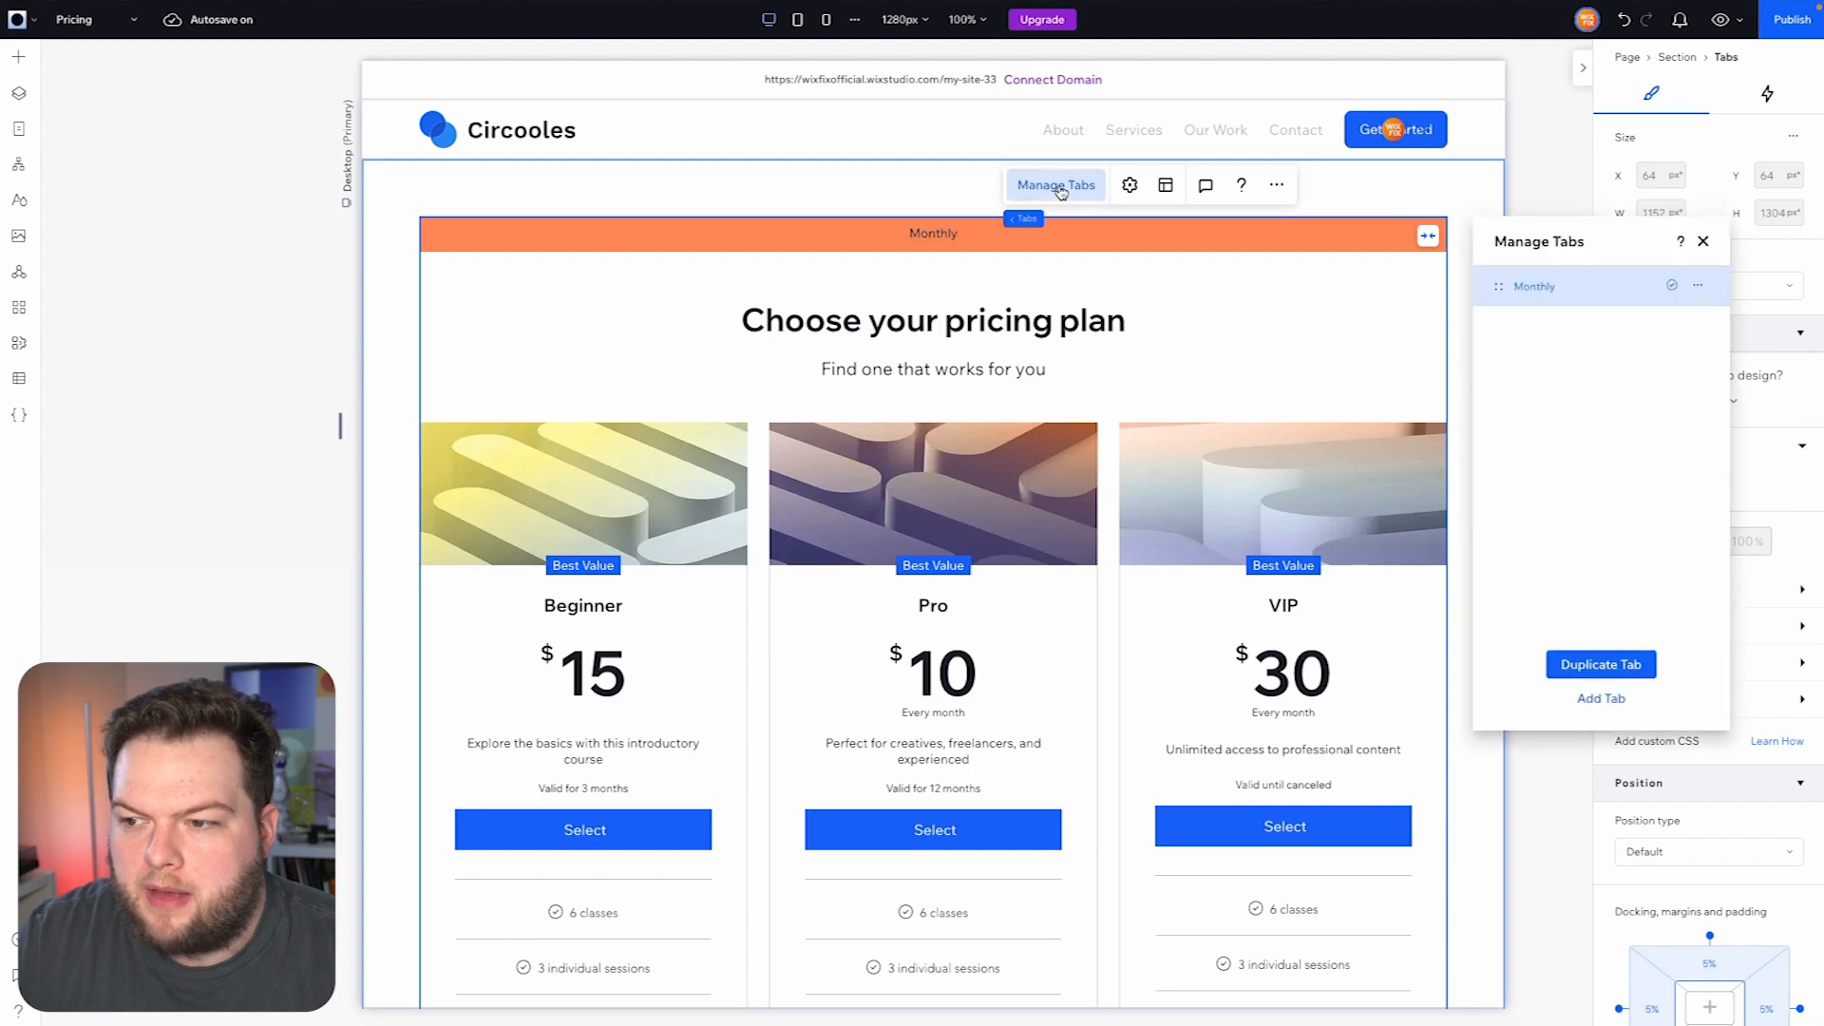
left_click(1616, 665)
left_click(1698, 325)
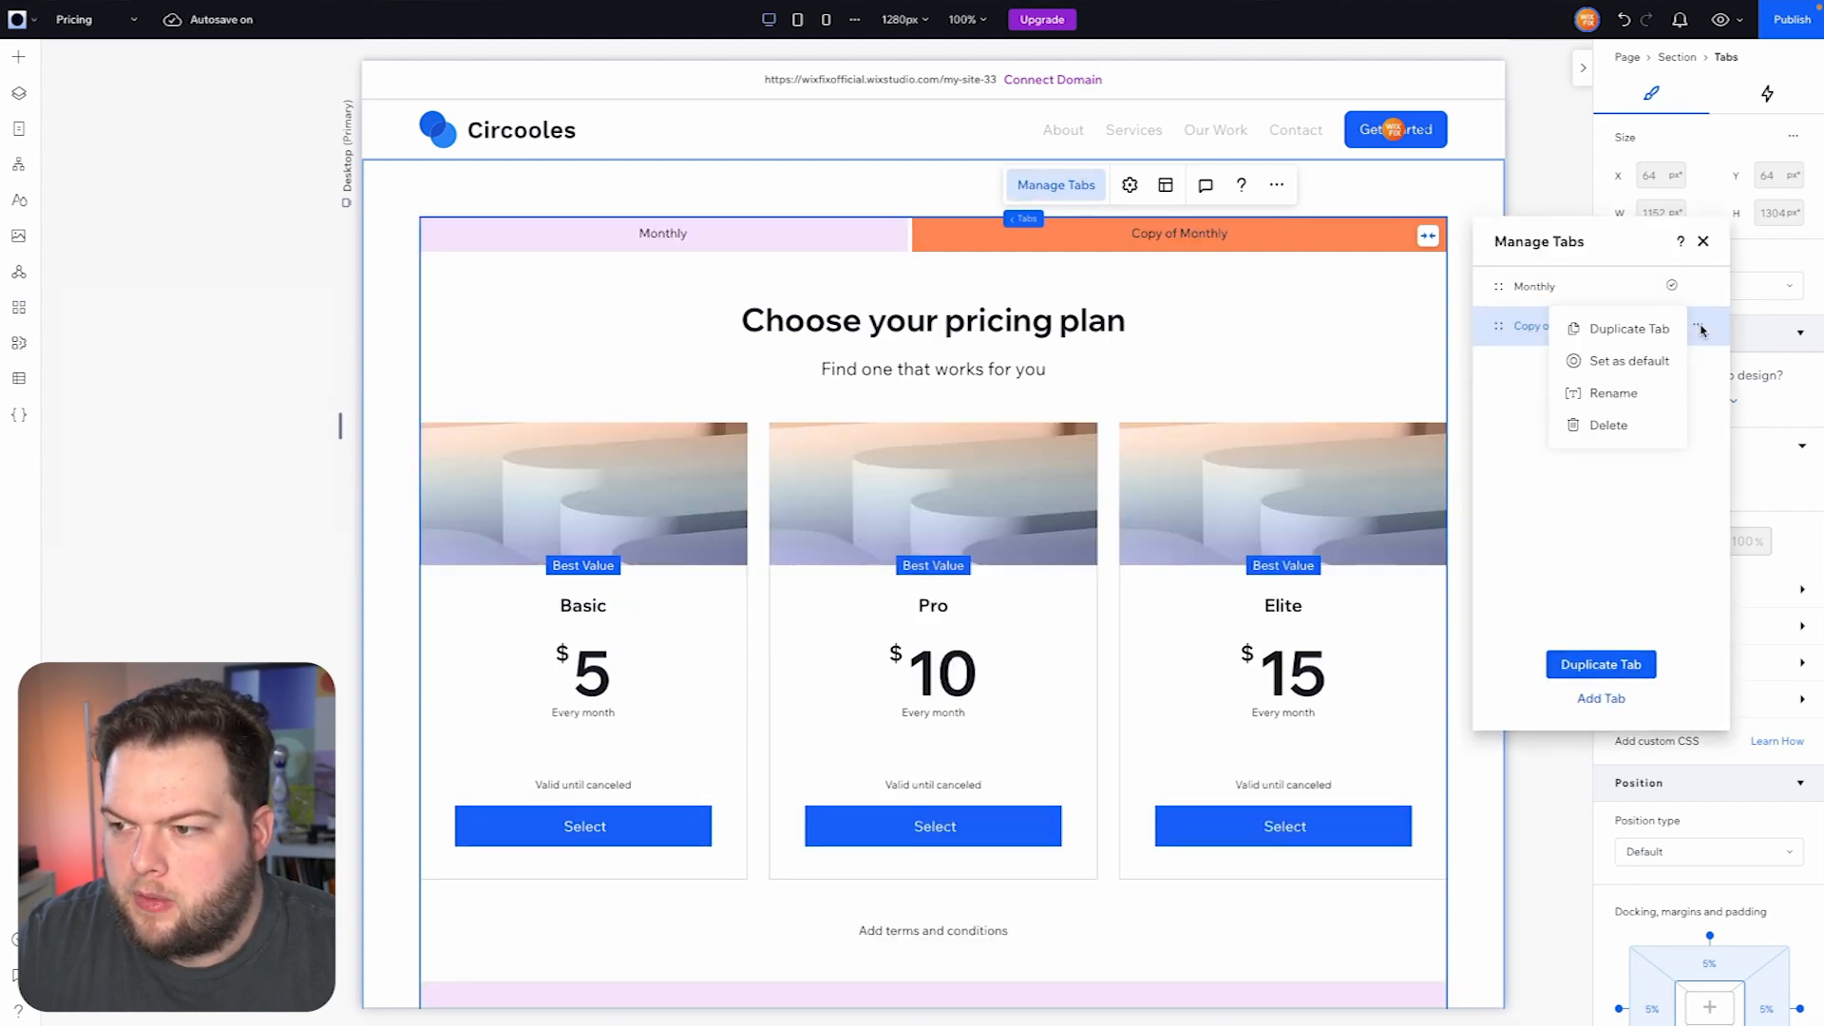
left_click(1618, 397)
type("Yearly")
key("Return")
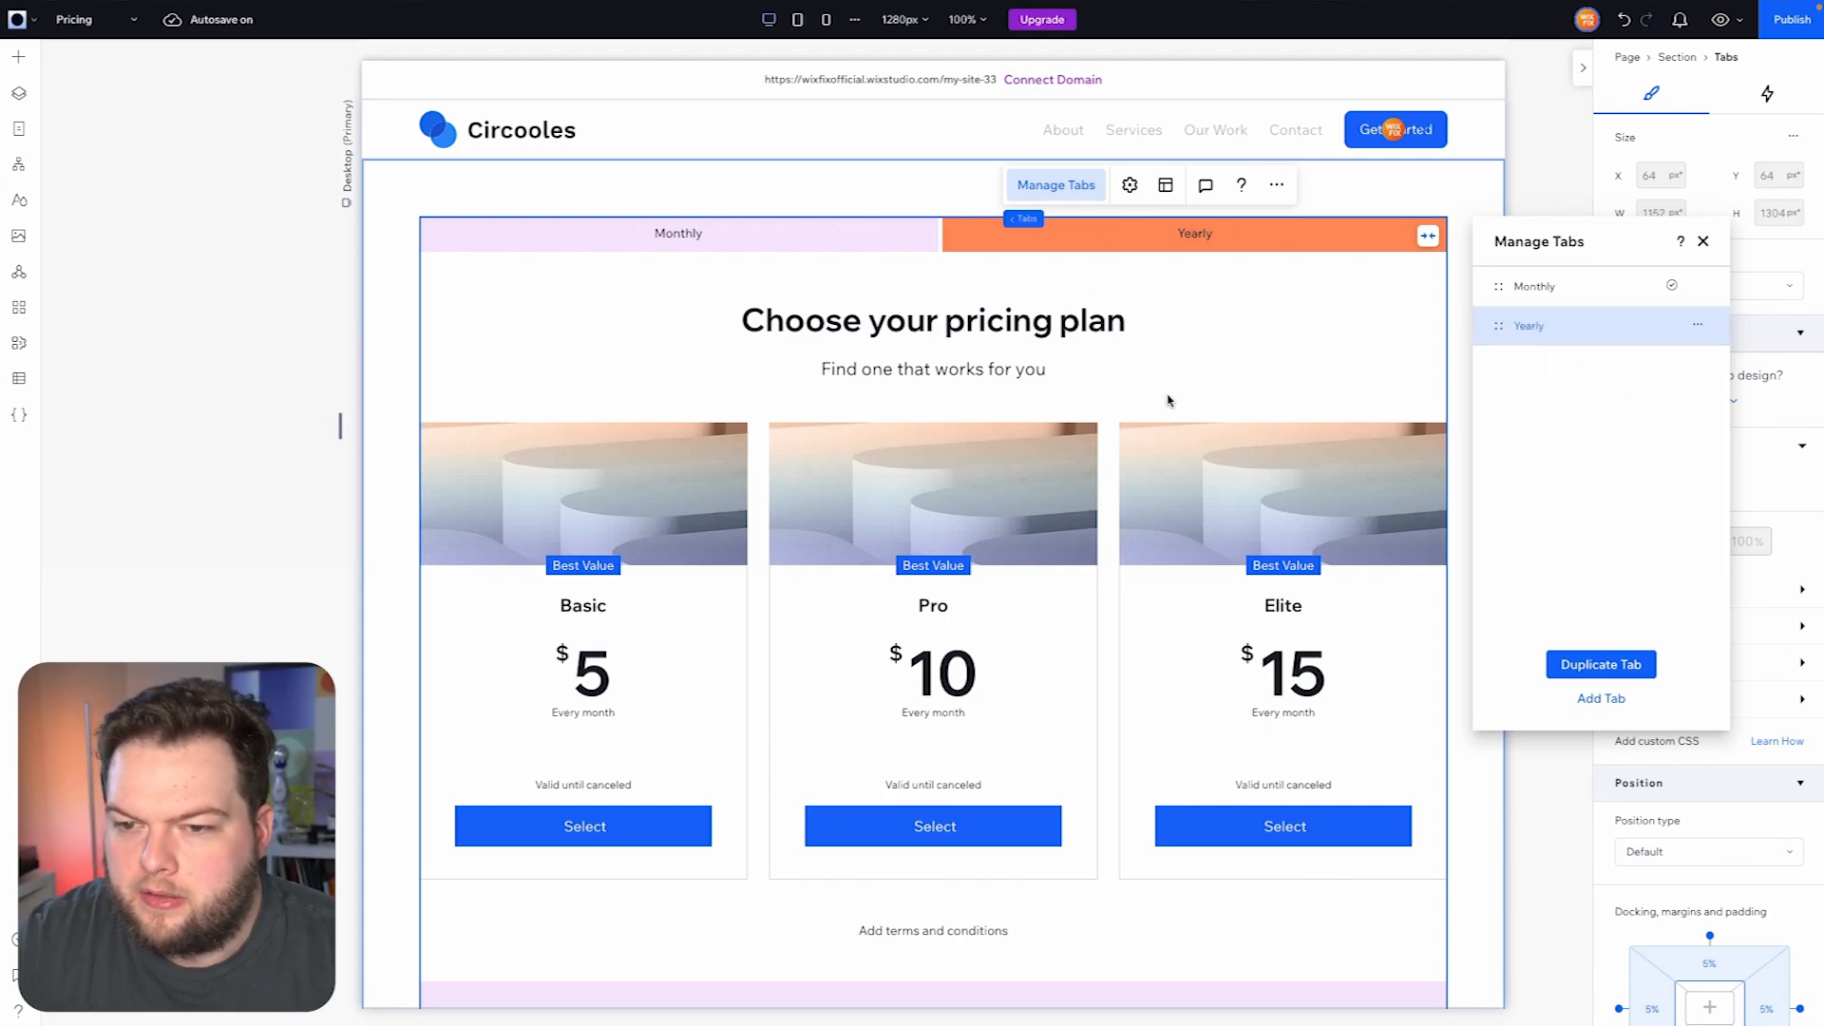
- Make the Yearly tab's plan card list show only the Basic - Annual, Pro - Annual and Elite - Annual plans, and check their order
left_click(1107, 466)
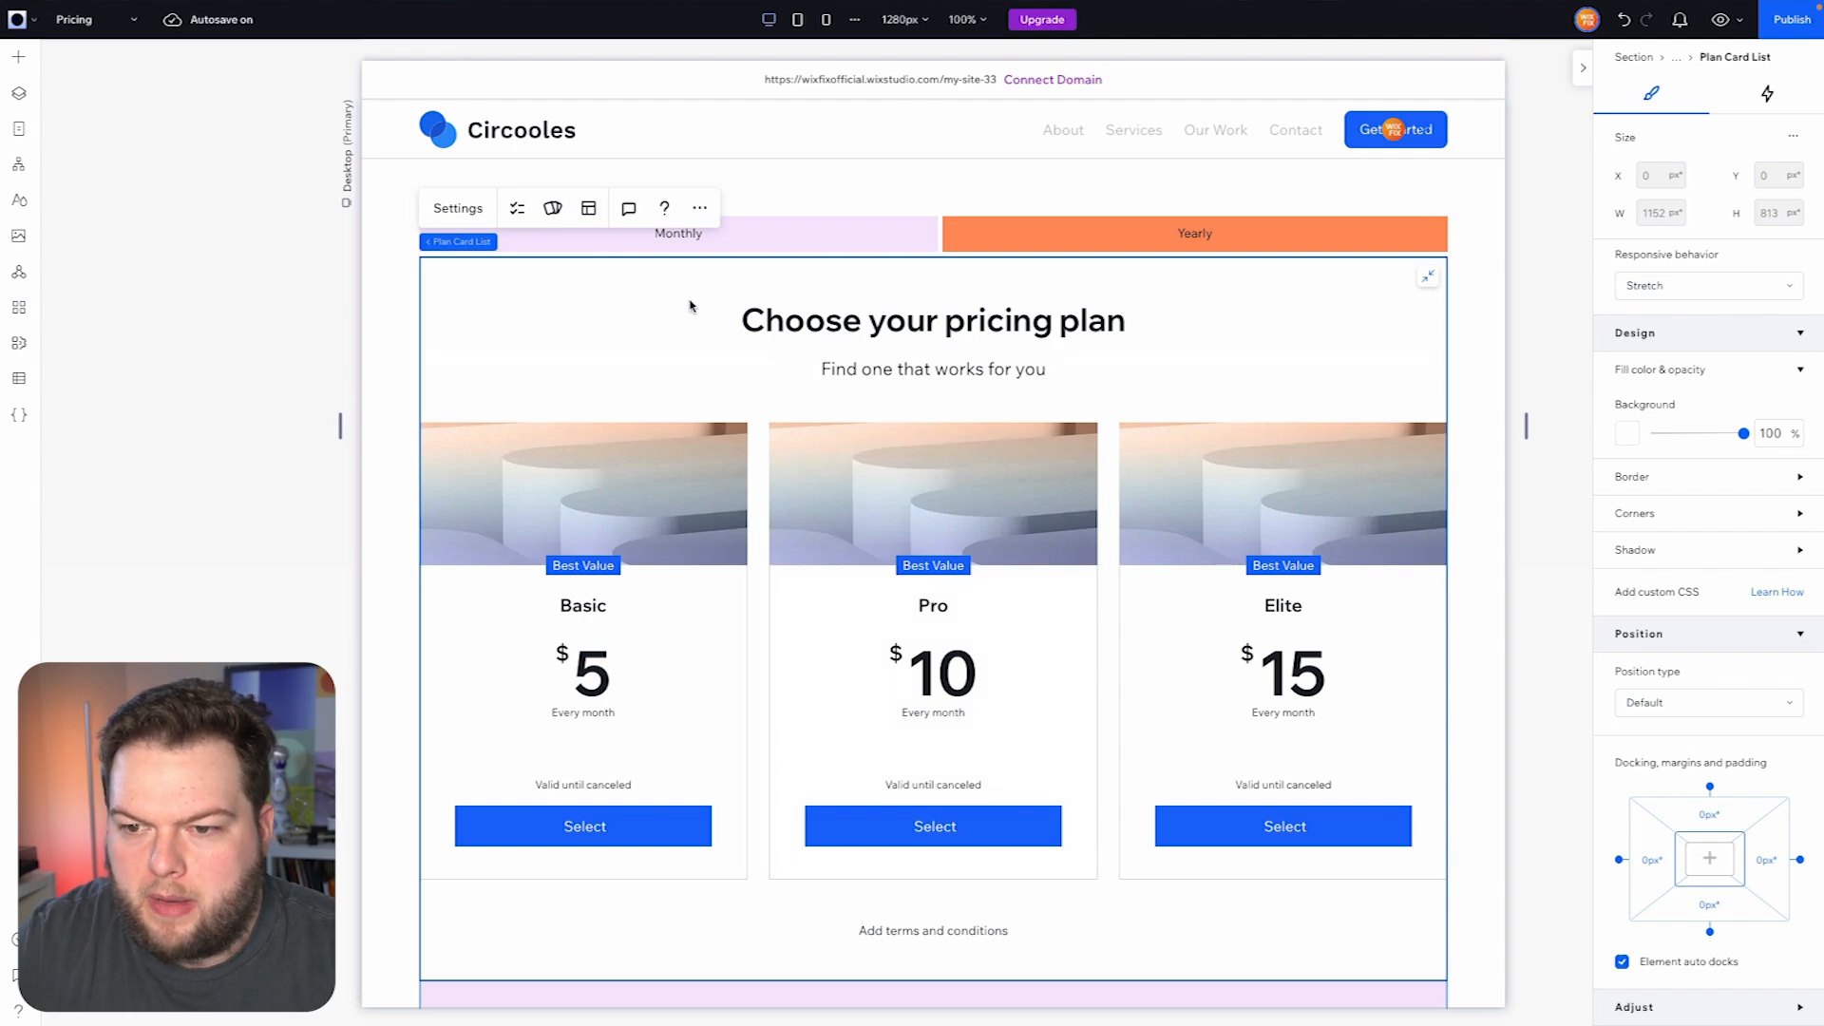
left_click(463, 209)
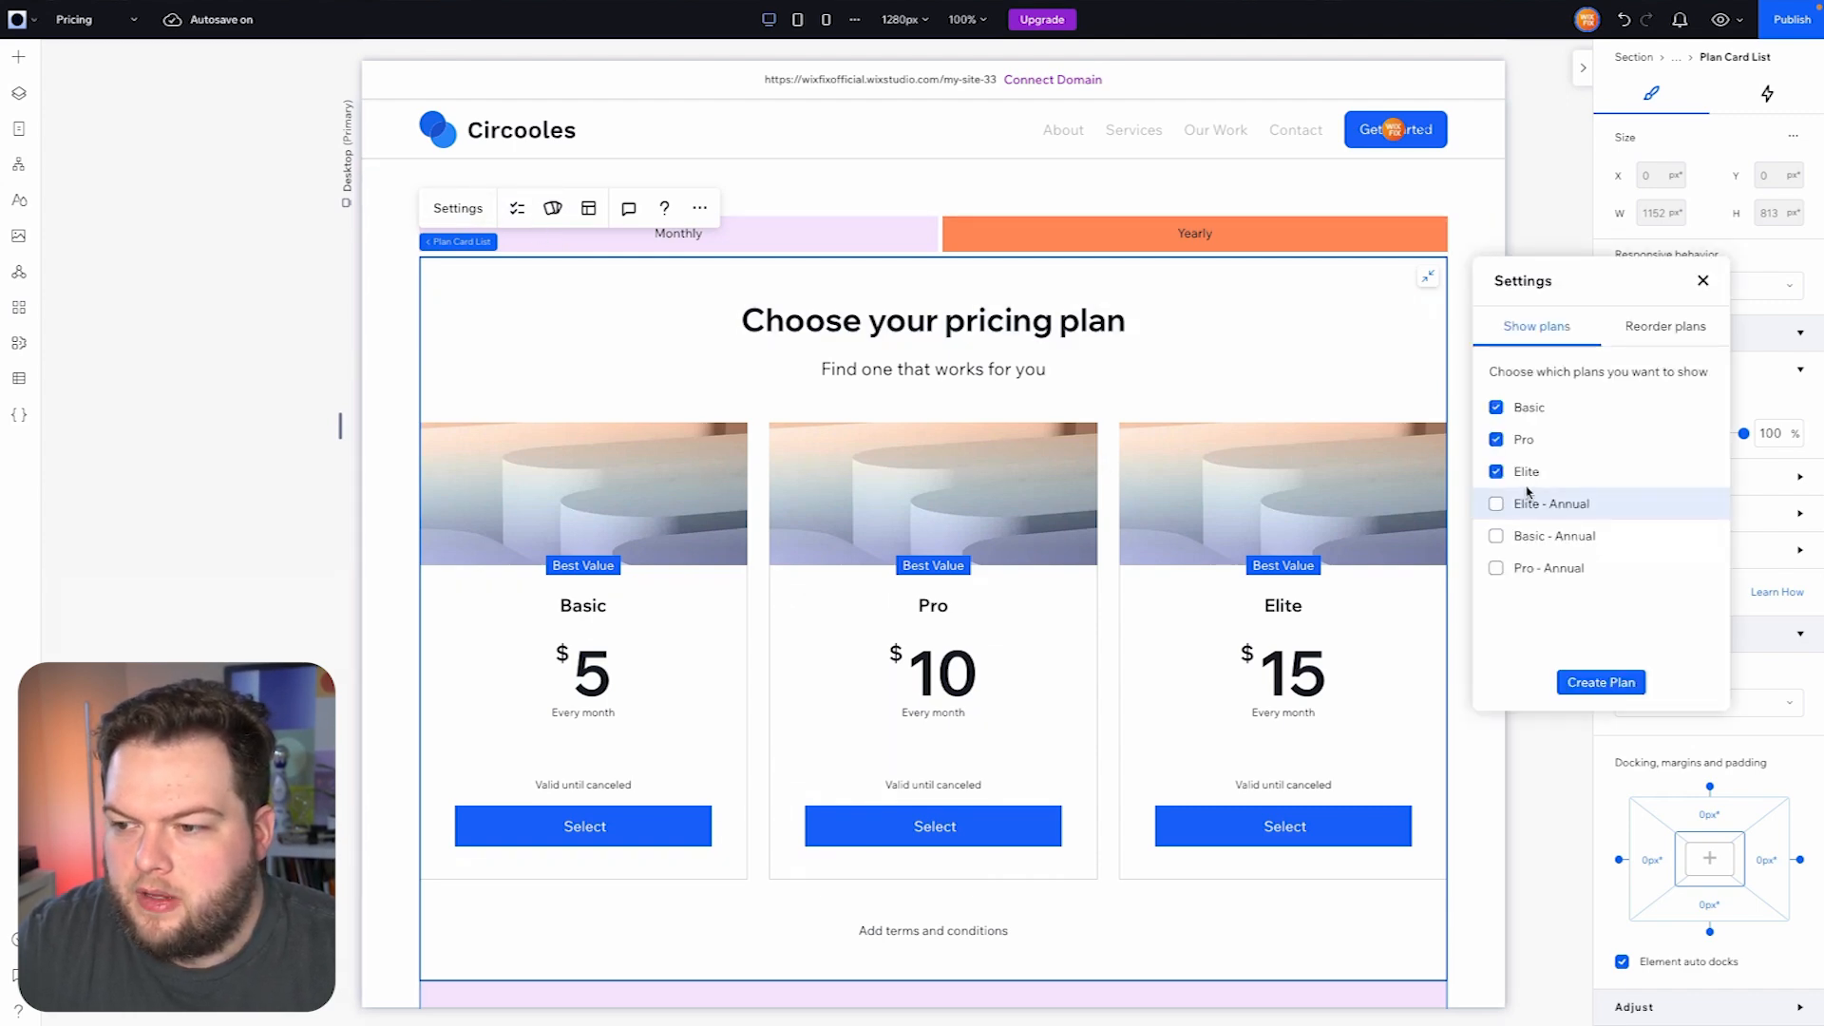
left_click(1497, 568)
left_click(1497, 504)
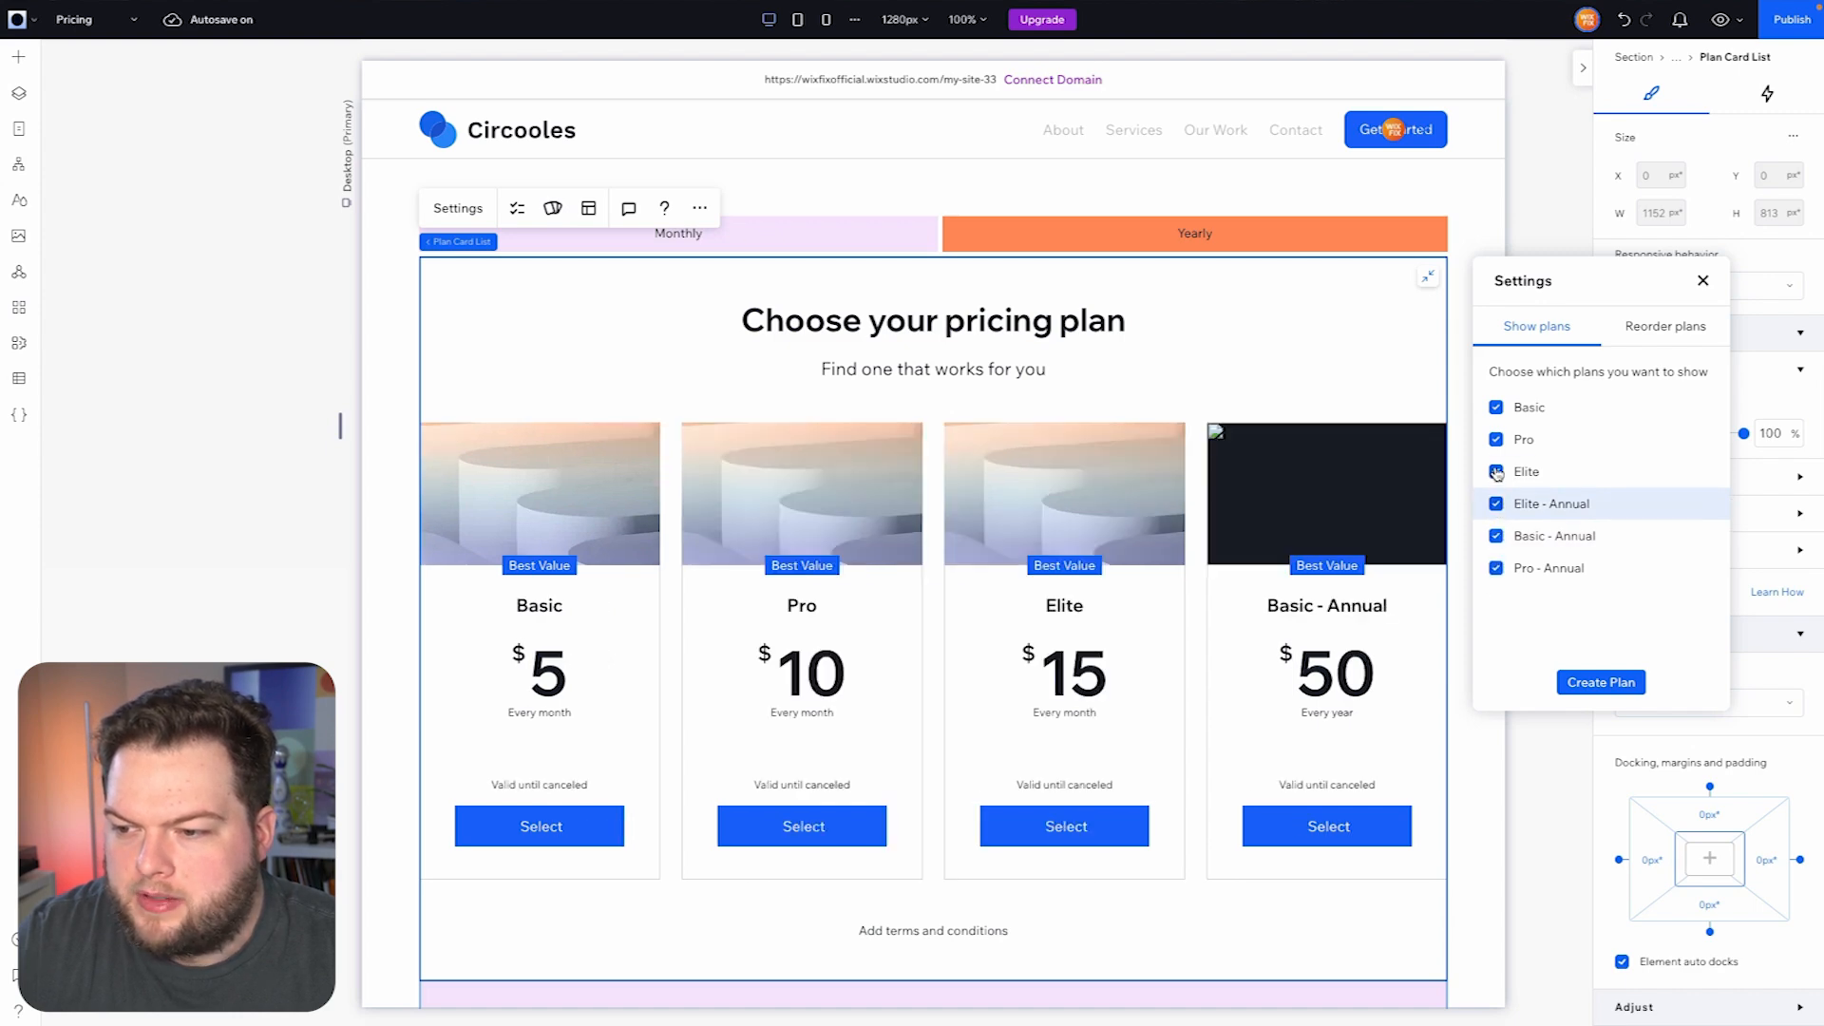
left_click(1496, 472)
left_click(1496, 439)
left_click(1497, 407)
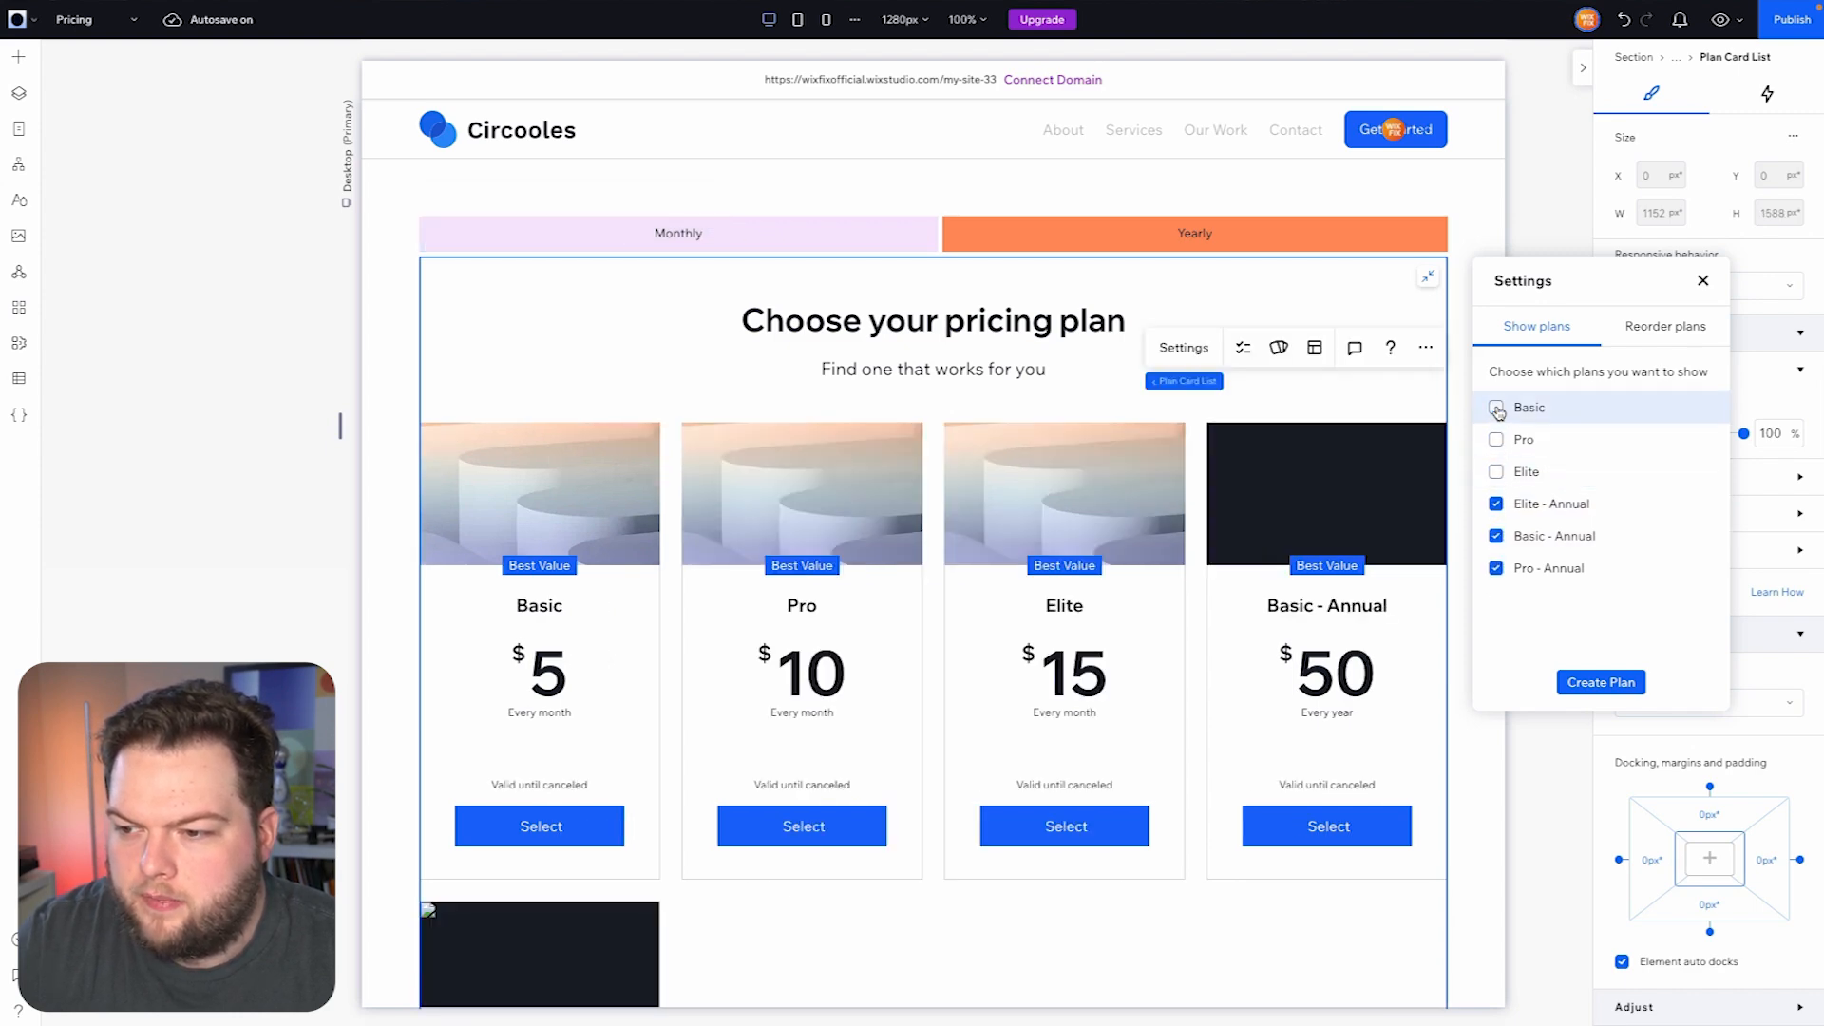
left_click(1666, 328)
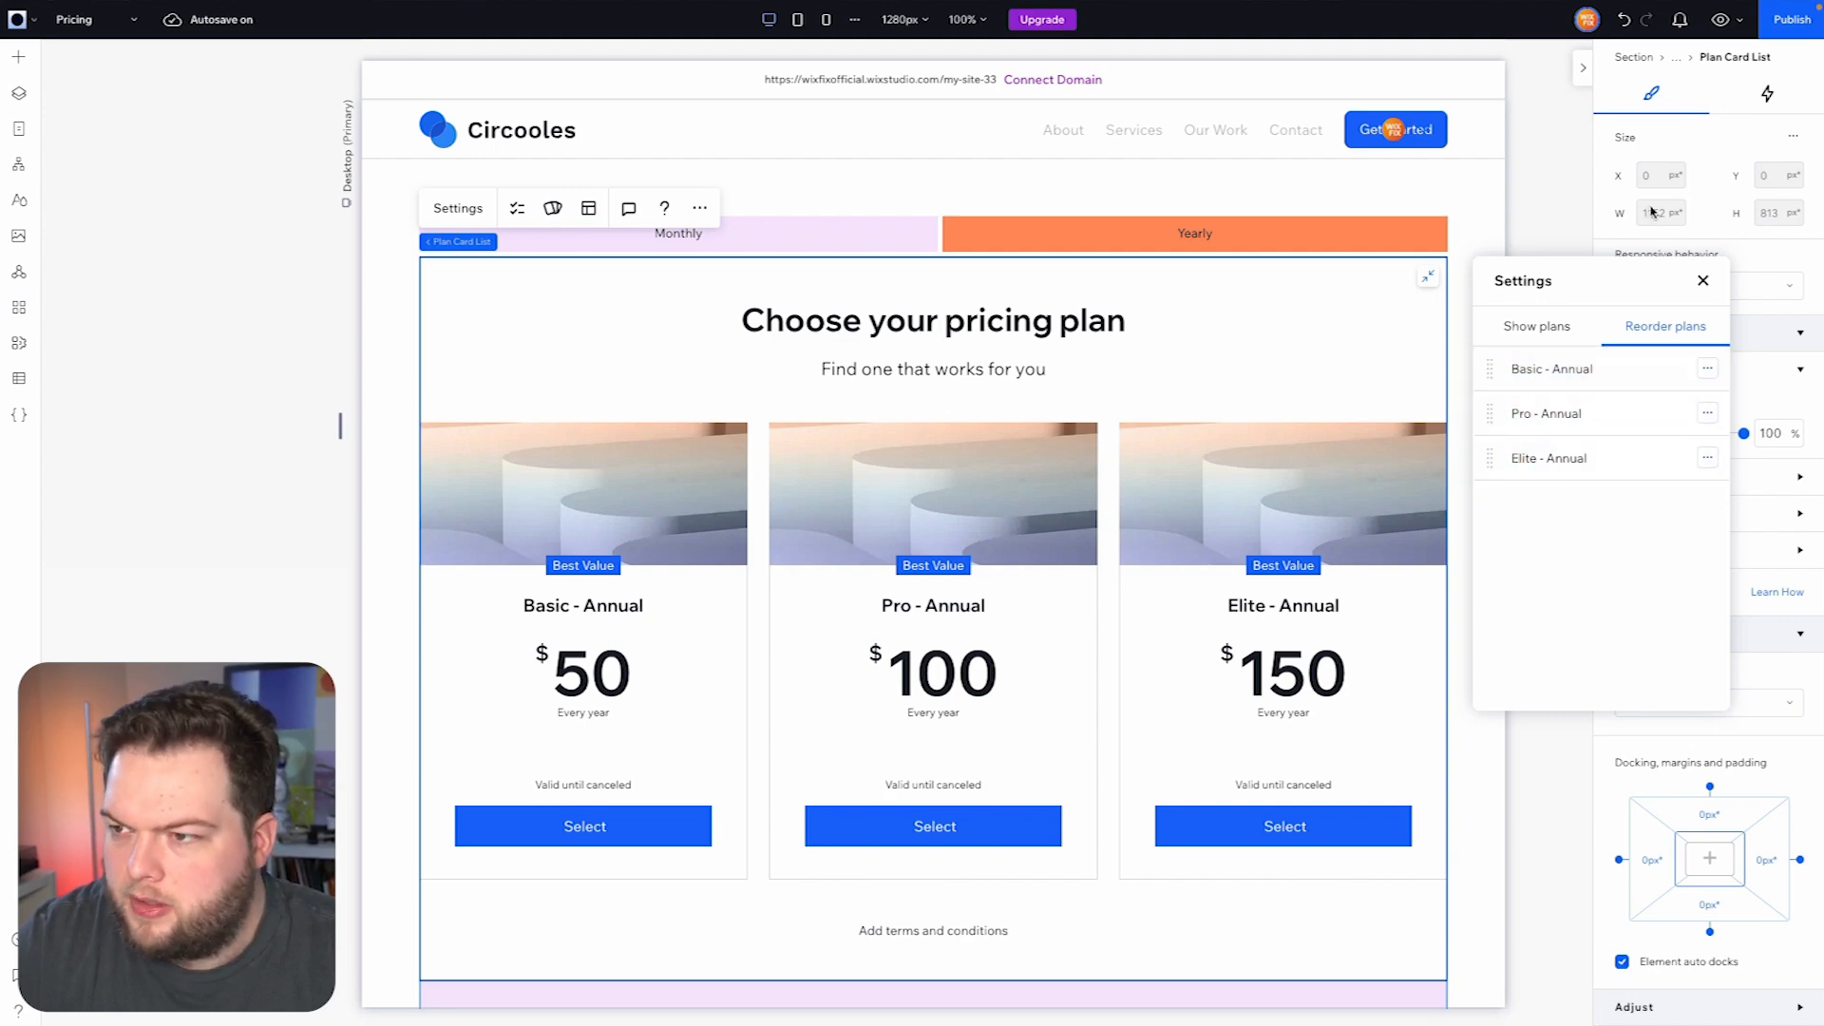
left_click(1547, 180)
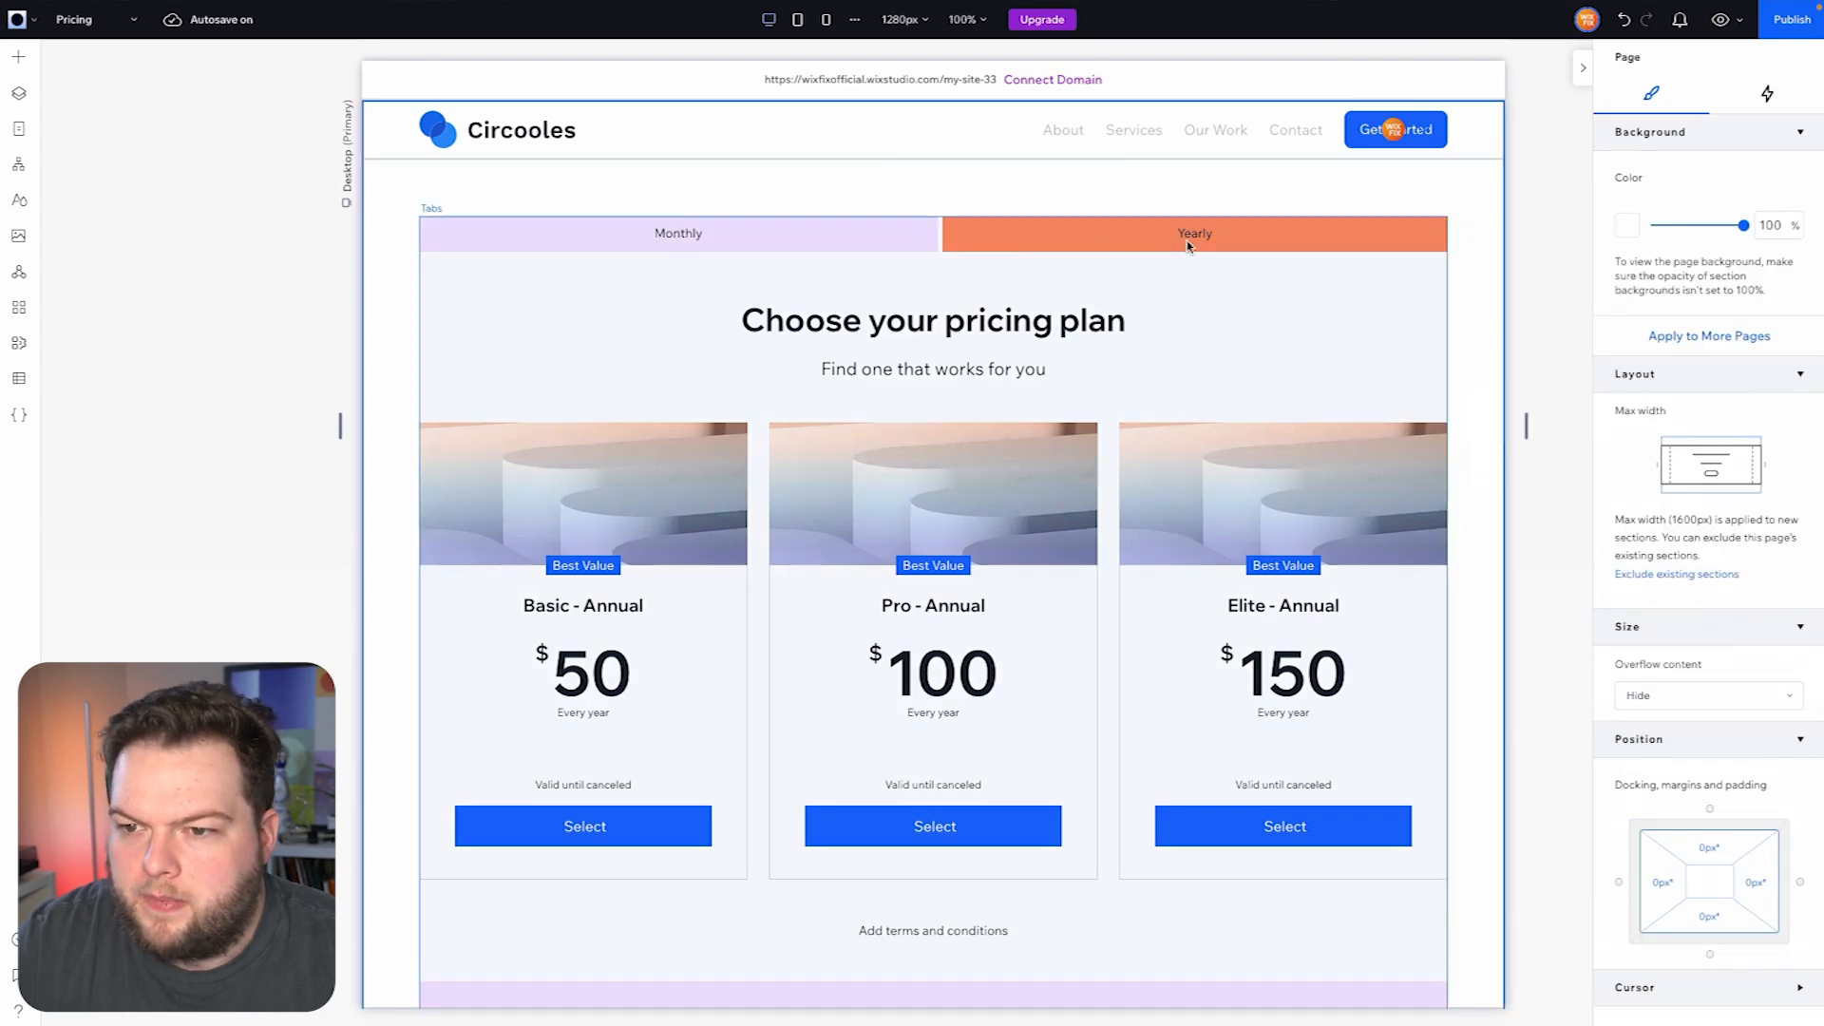
- Preview the Pricing page and switch from the Monthly plans to the Yearly plans
left_click(1717, 21)
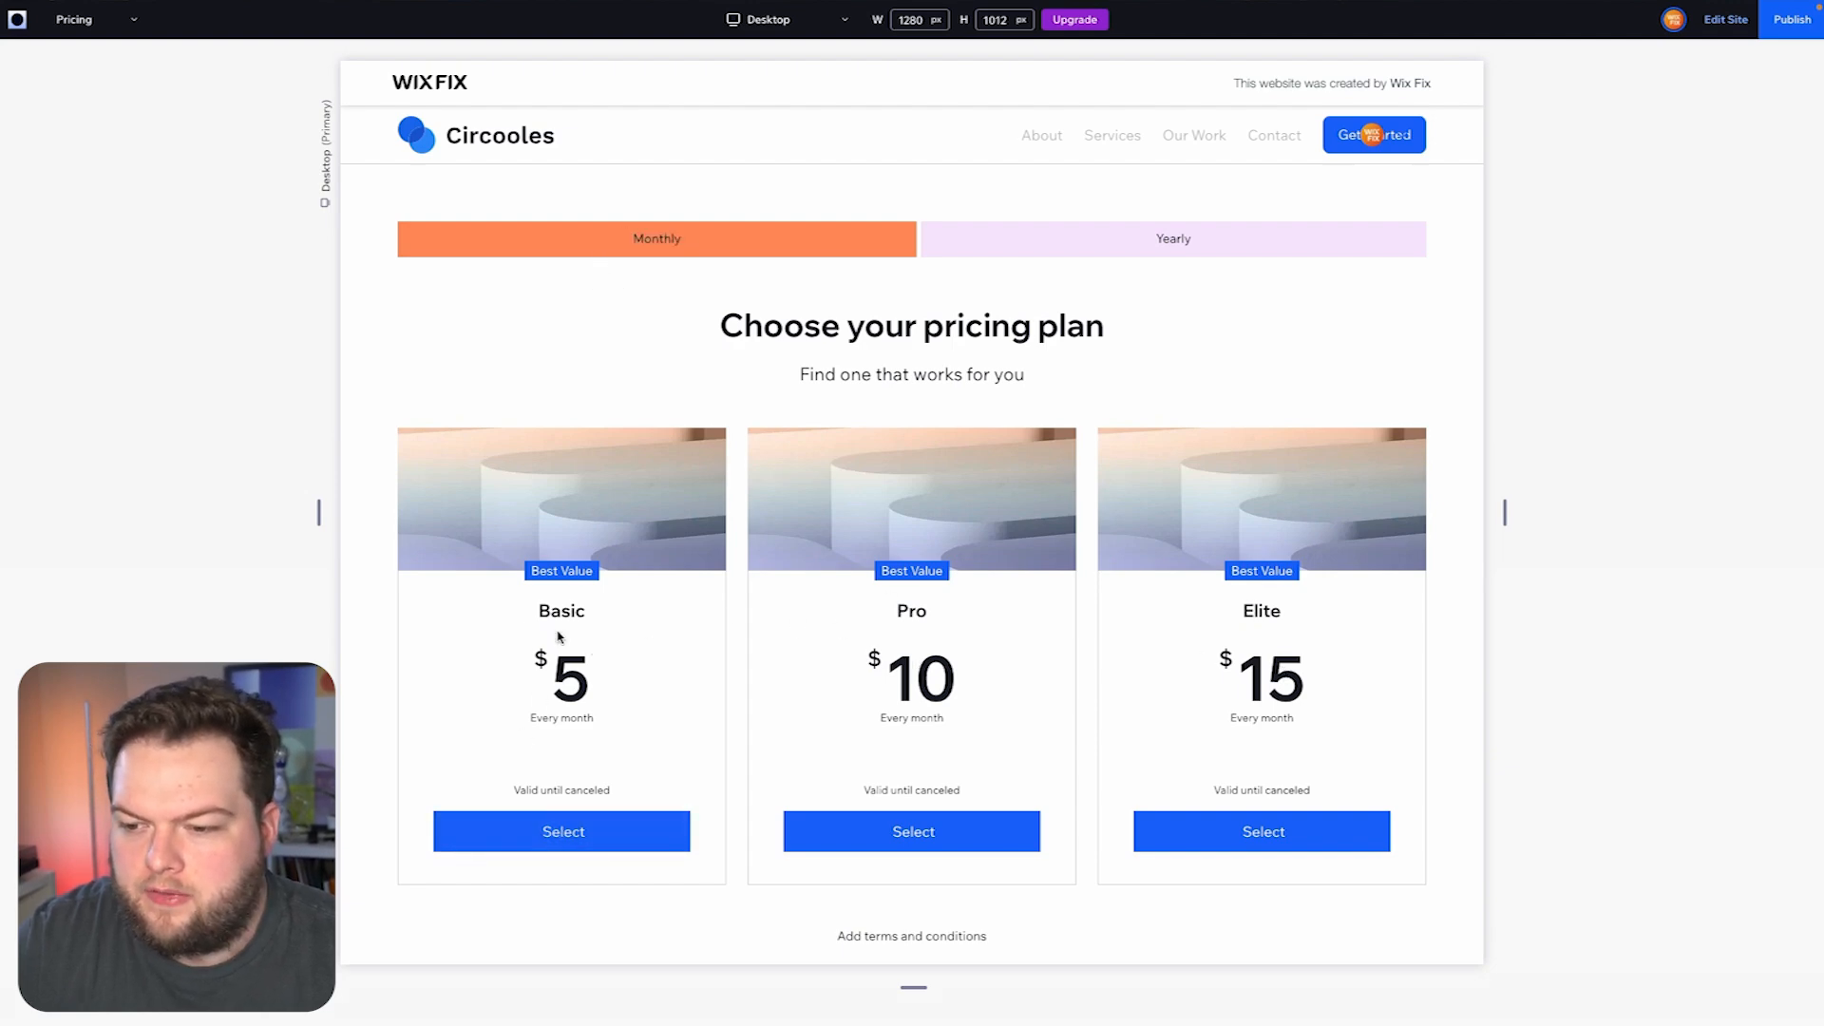
left_click(1183, 251)
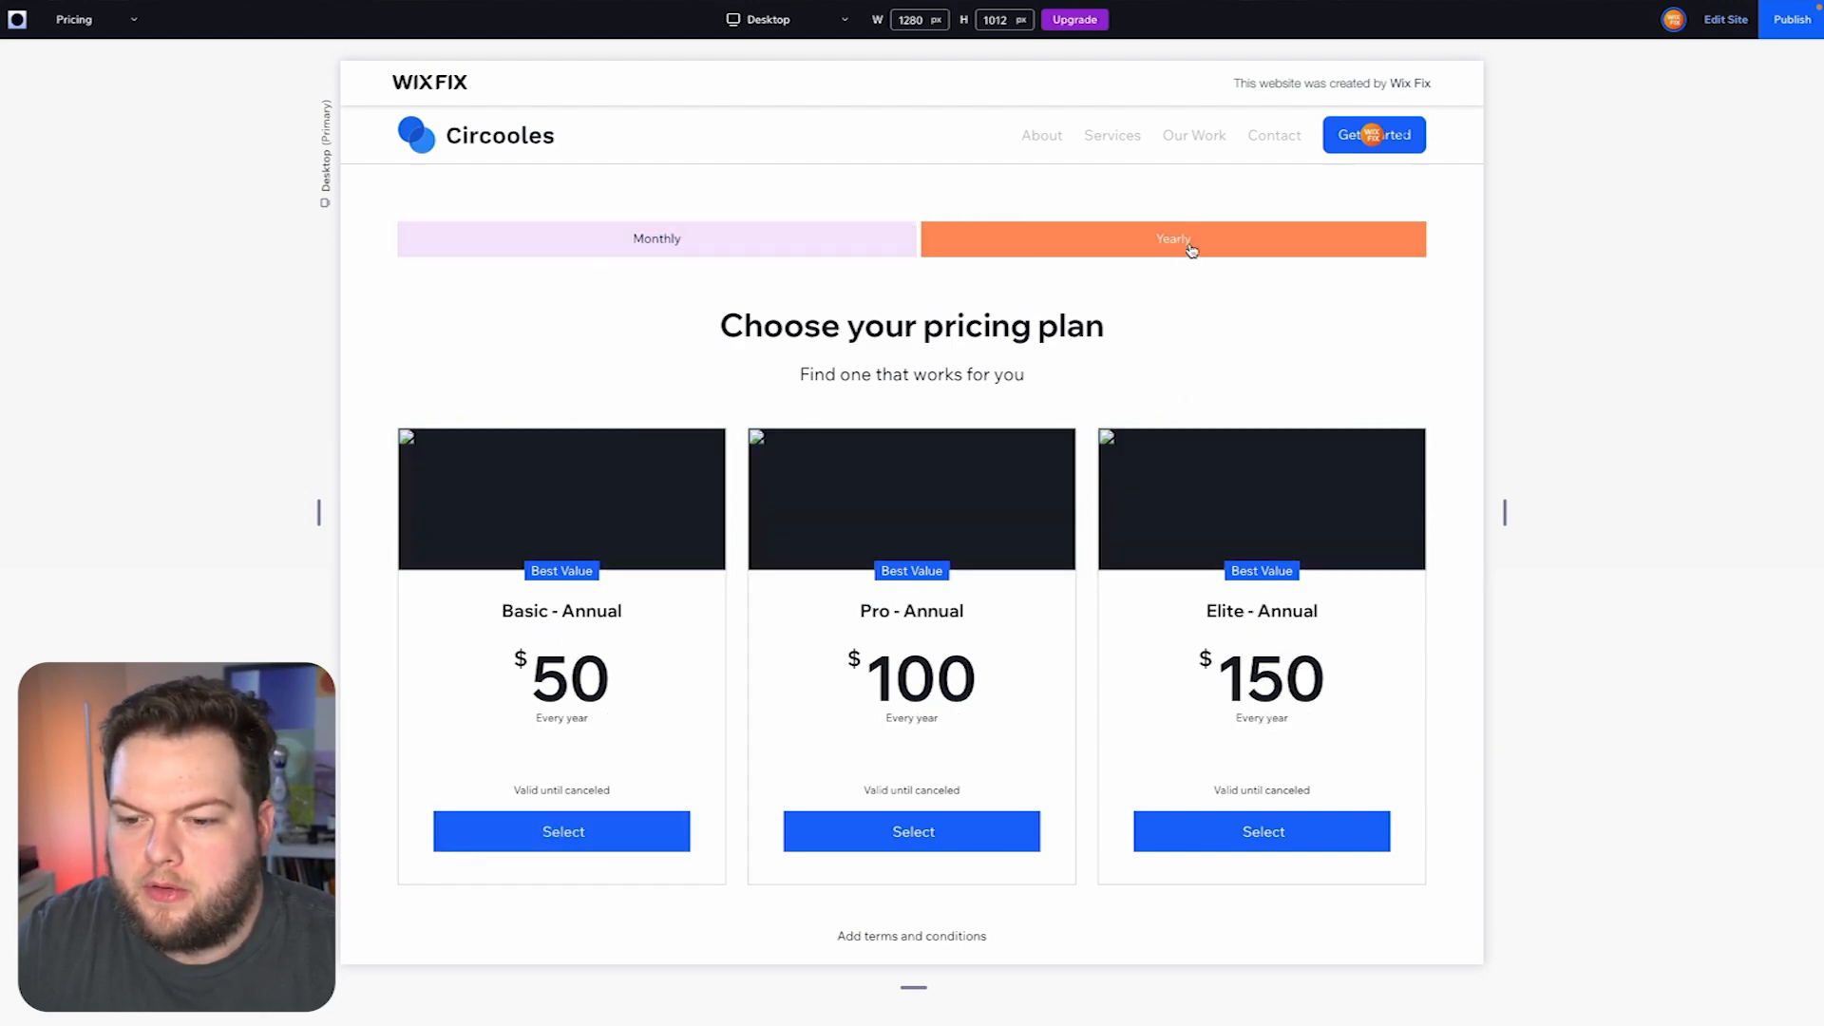